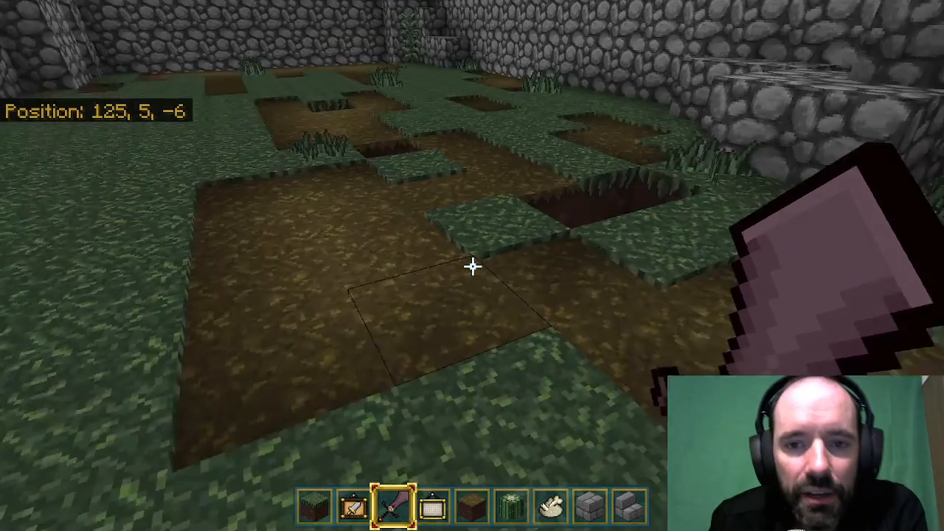
Survey the pits and dirt trenches inside the cobblestone walls, first at ground level and then from the air above.
{"action": "key", "text": "w"}
{"action": "key", "text": "w"}
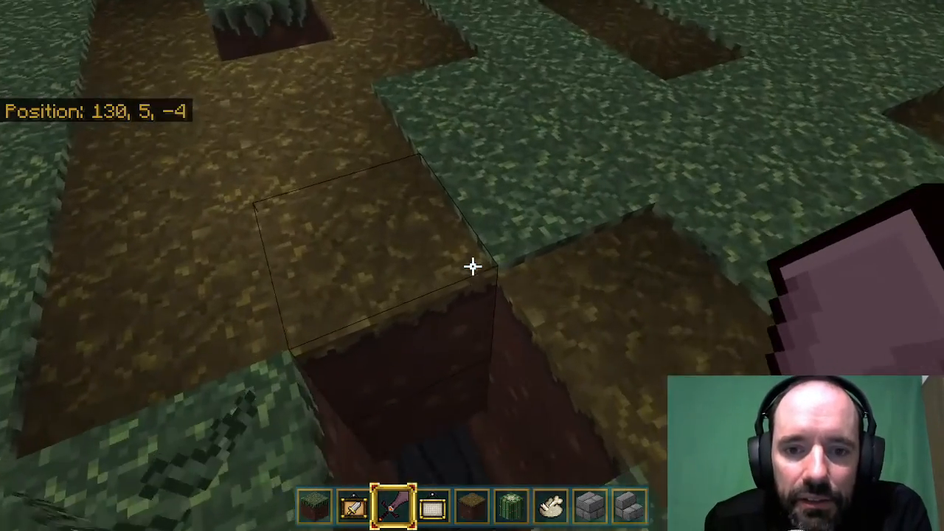
{"action": "key", "text": "s"}
{"action": "key", "text": "a"}
{"action": "key", "text": "a"}
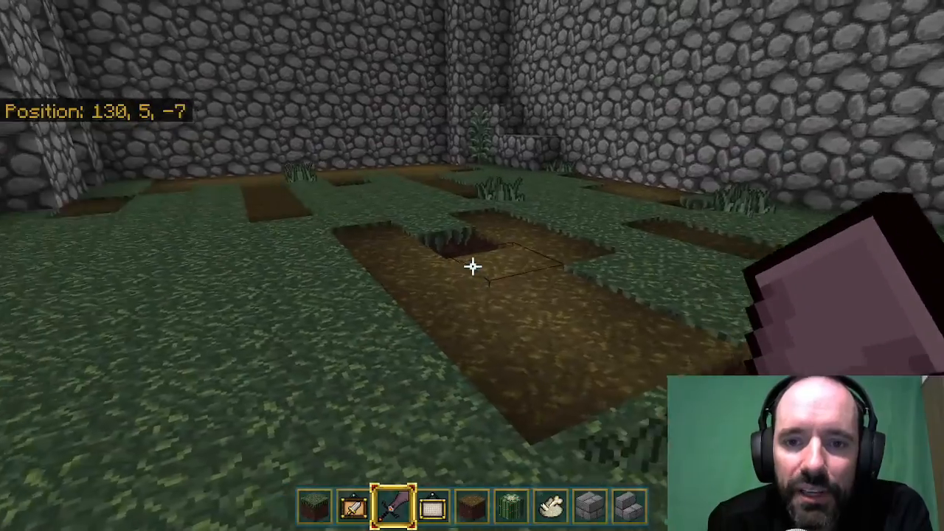
{"action": "key", "text": "d"}
{"action": "key", "text": "space"}
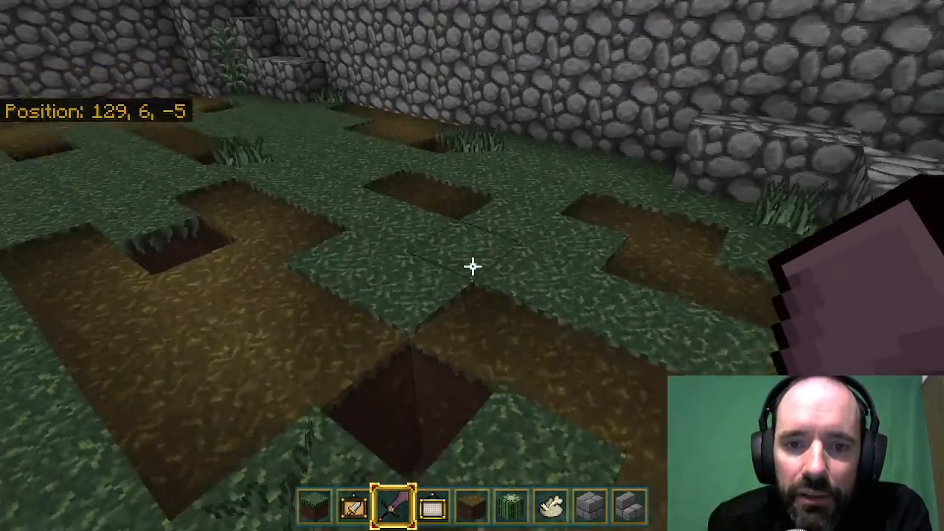
{"action": "key", "text": "space"}
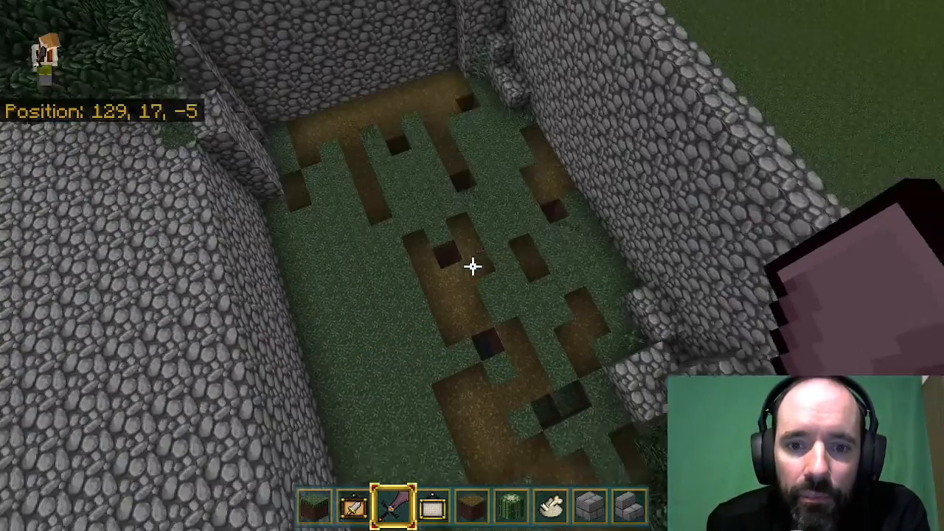
{"action": "key", "text": "shift"}
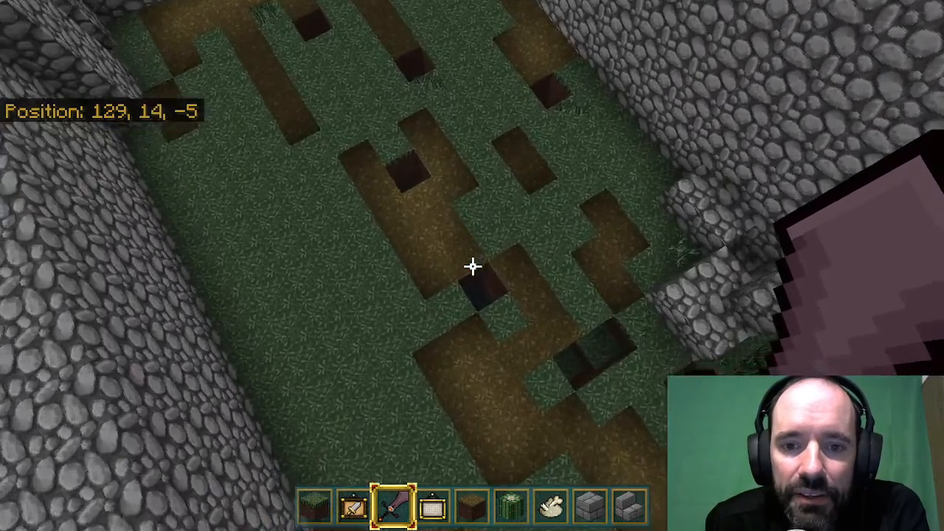
Descend through the pit into the underground tunnel and walk through to the far end past the bed chamber.
{"action": "key", "text": "w"}
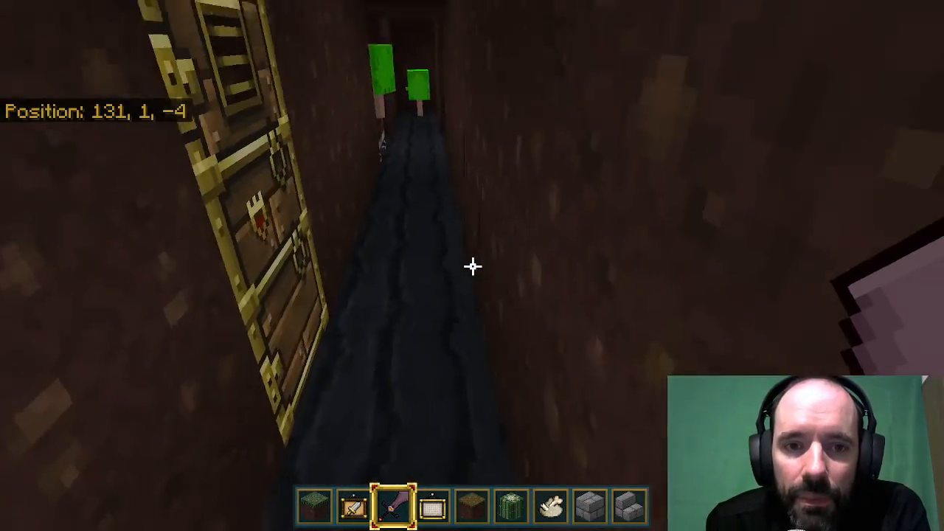
{"action": "key", "text": "w"}
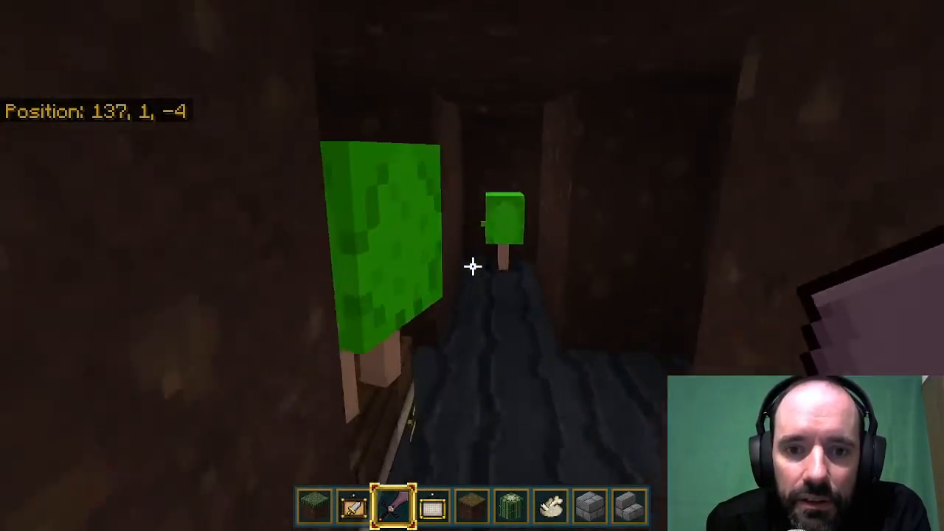
{"action": "key", "text": "w"}
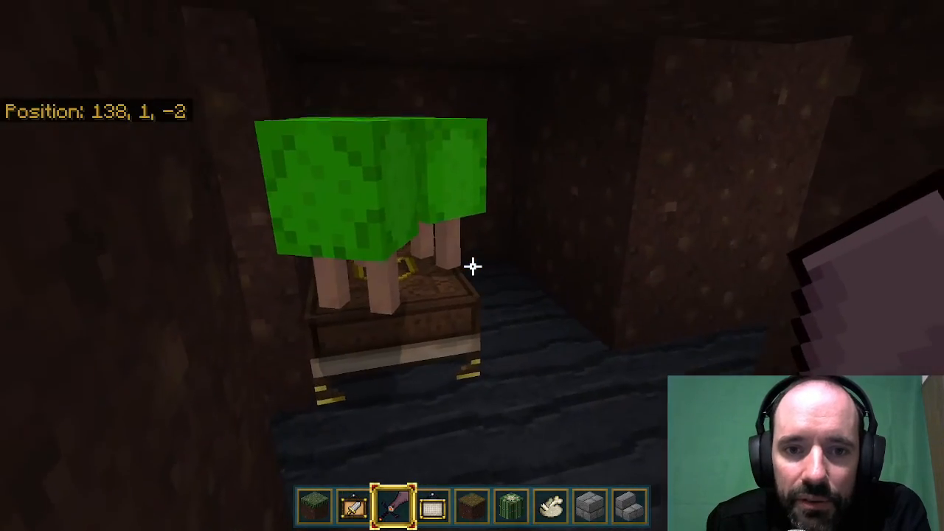
{"action": "key", "text": "w"}
{"action": "key", "text": "w"}
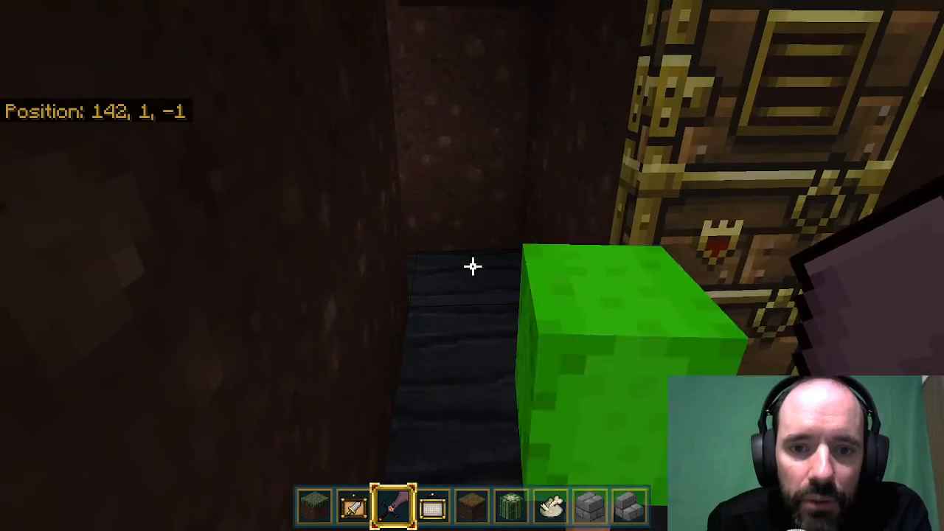
{"action": "key", "text": "w"}
Examine the green creatures standing on the bed in the far tunnel chamber from several sides.
{"action": "key", "text": "w"}
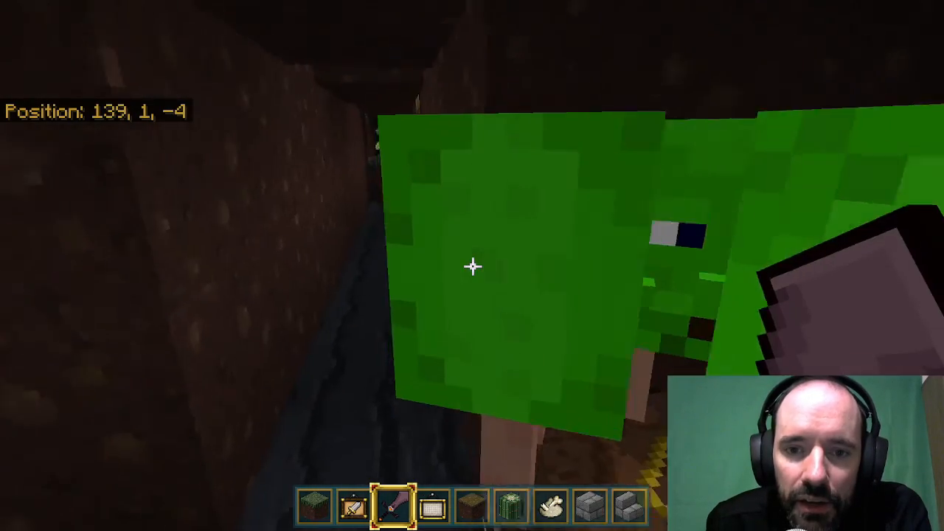
{"action": "key", "text": "w"}
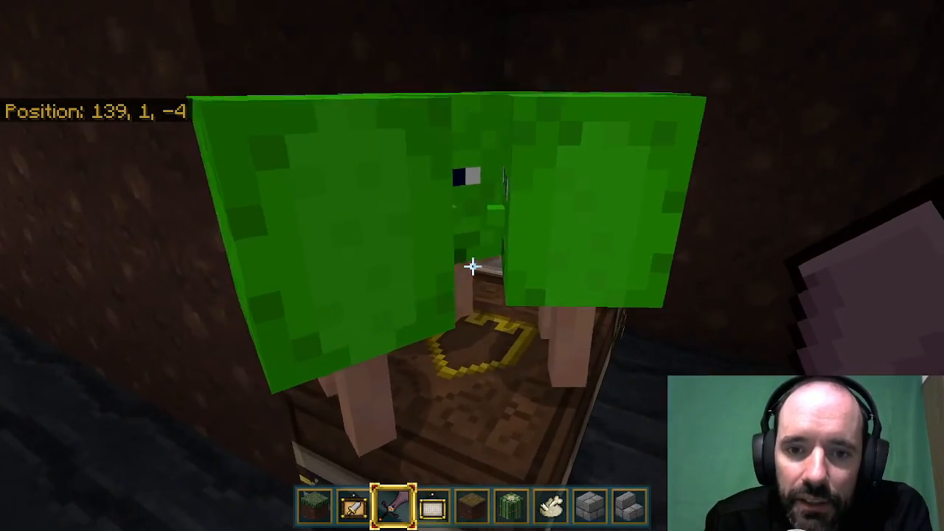
{"action": "key", "text": "s"}
{"action": "key", "text": "w"}
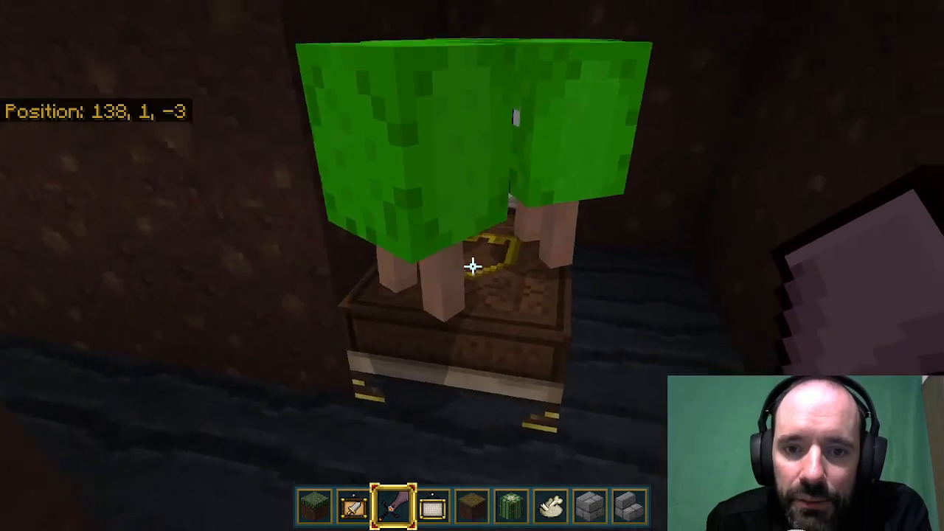
{"action": "key", "text": "w"}
{"action": "key", "text": "s"}
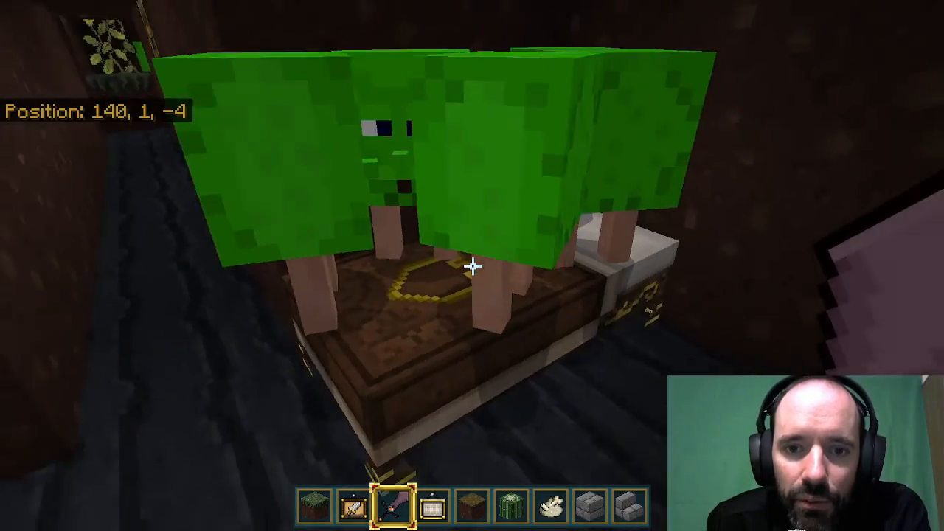
{"action": "key", "text": "w"}
{"action": "key", "text": "w"}
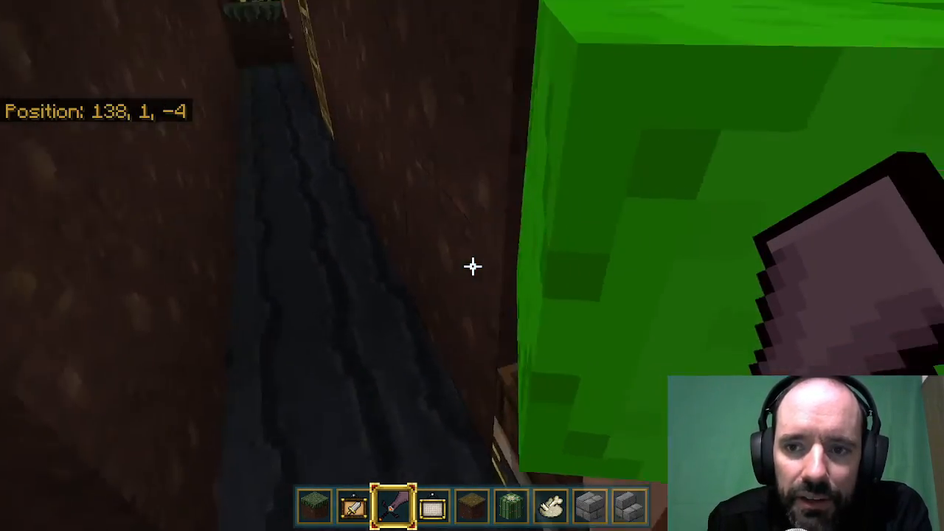
{"action": "key", "text": "s"}
{"action": "key", "text": "a"}
Follow the tunnel to the chamber beside the leafy vines and examine the green creatures around its bed.
{"action": "key", "text": "w"}
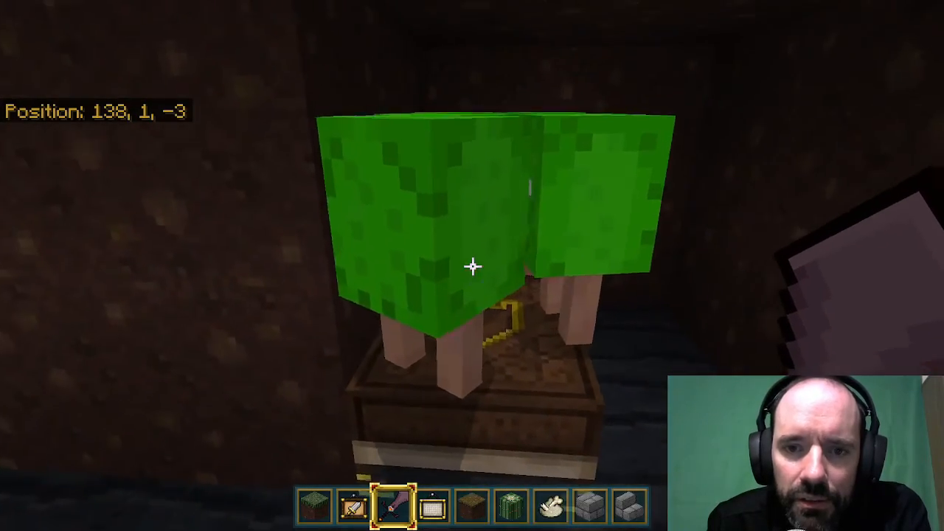
{"action": "key", "text": "d"}
{"action": "key", "text": "w"}
{"action": "key", "text": "w"}
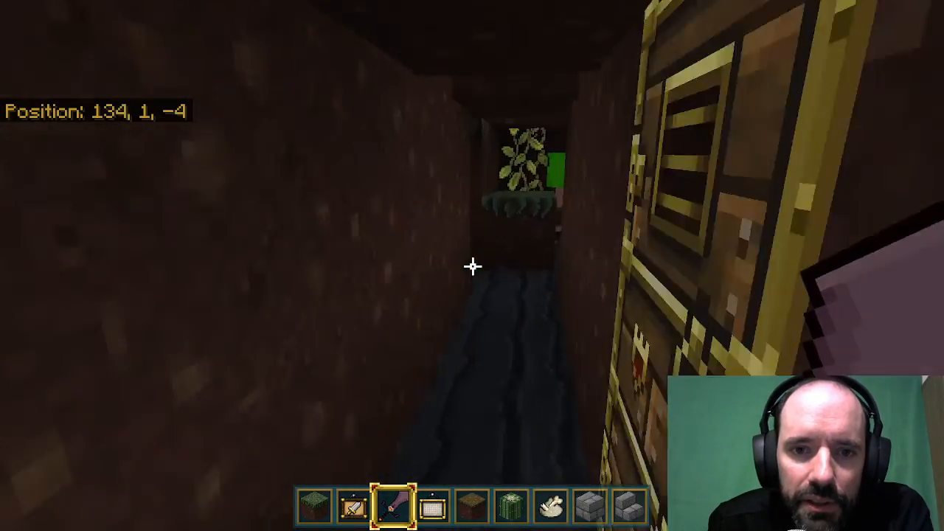
{"action": "key", "text": "w"}
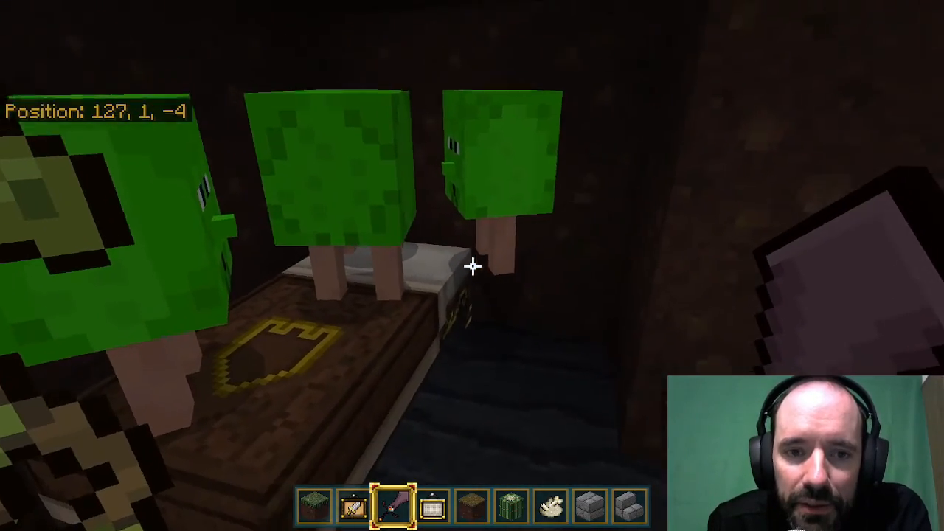
{"action": "key", "text": "w"}
{"action": "key", "text": "s"}
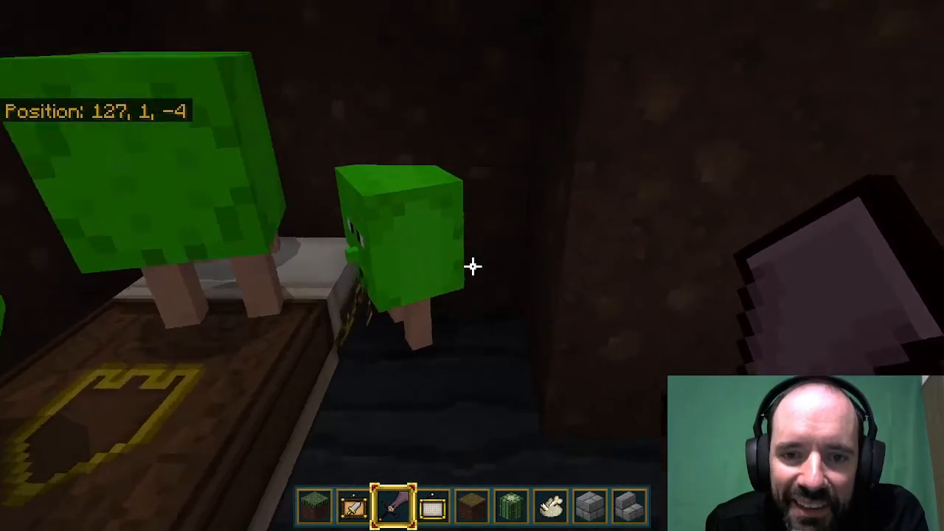
{"action": "key", "text": "w"}
{"action": "key", "text": "s"}
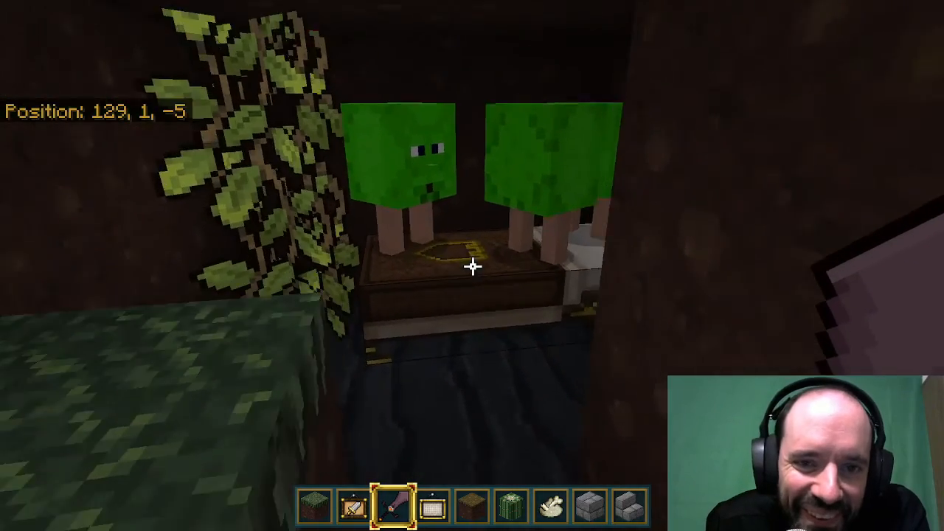
{"action": "key", "text": "w"}
{"action": "key", "text": "s"}
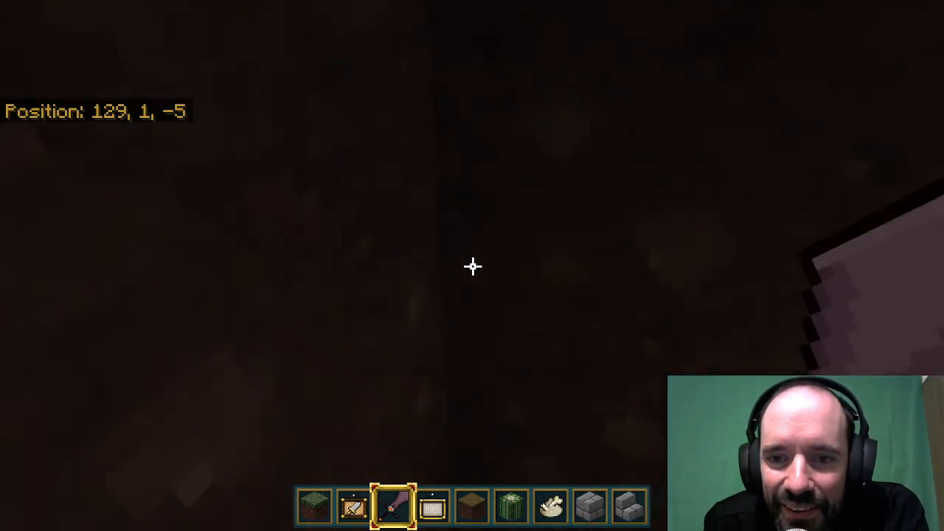
Walk the tunnel's full length and back, inspecting the door and side passages between the two bed chambers.
{"action": "key", "text": "w"}
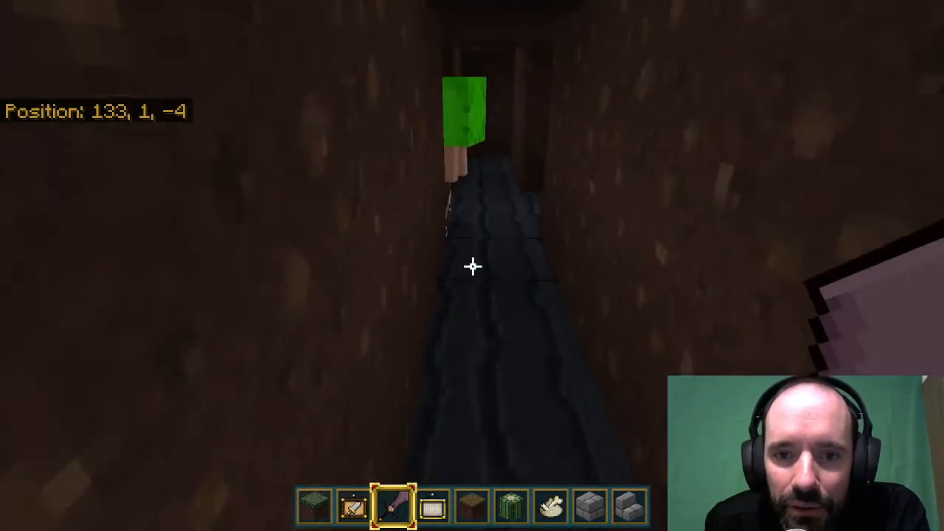
{"action": "key", "text": "w"}
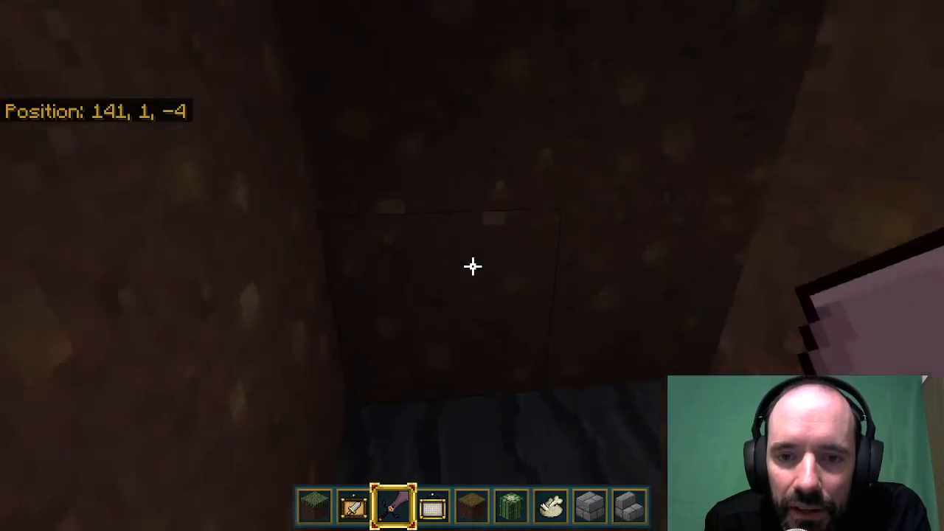
{"action": "key", "text": "w"}
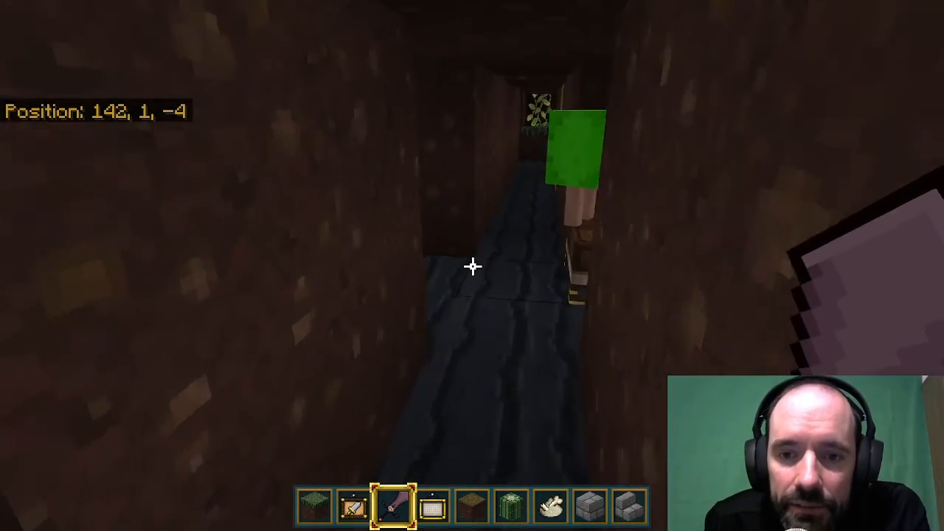
{"action": "key", "text": "w"}
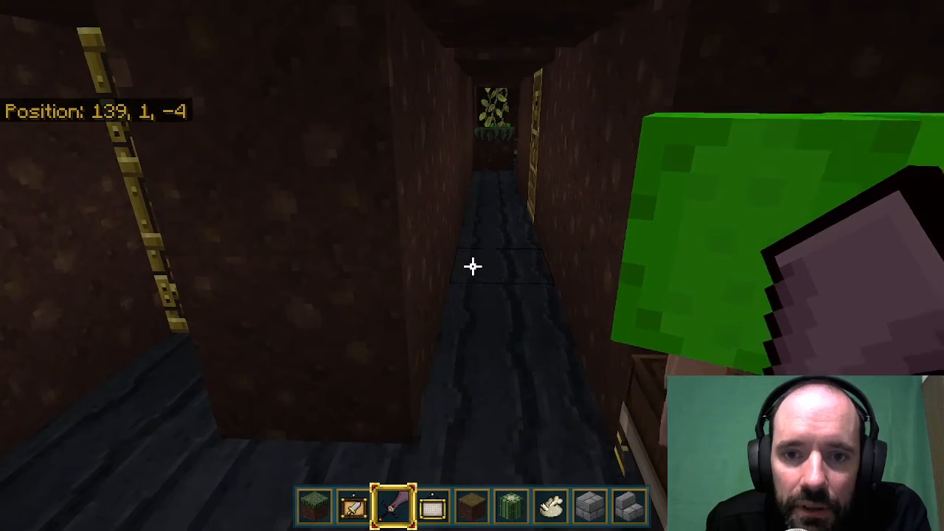
{"action": "key", "text": "w"}
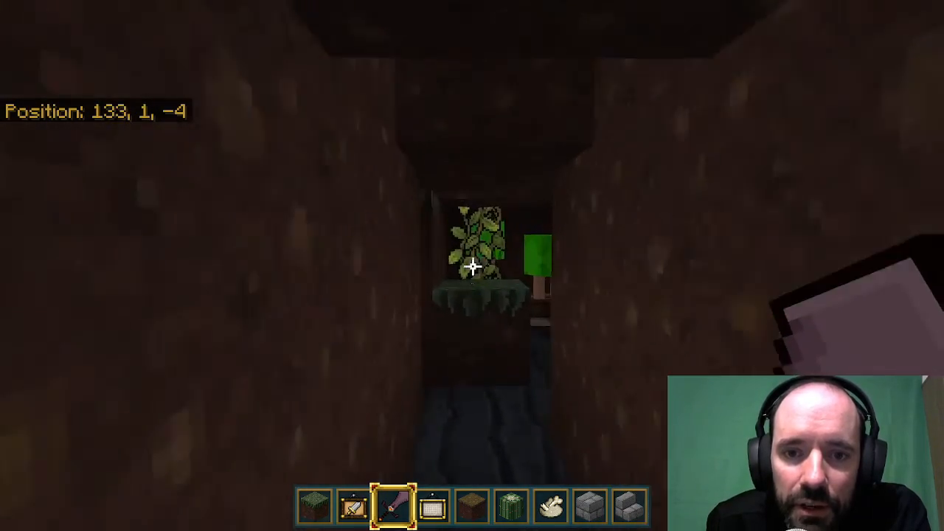
{"action": "key", "text": "w"}
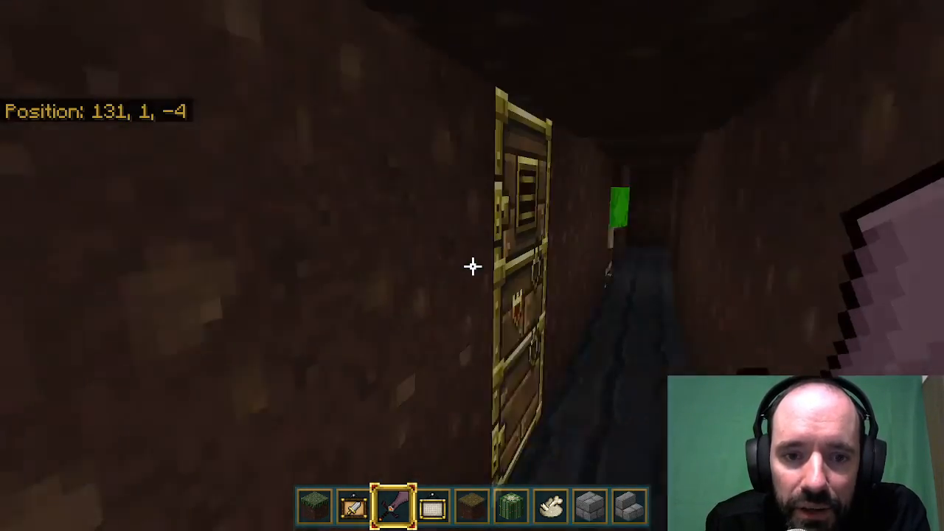
{"action": "key", "text": "w"}
{"action": "key", "text": "w"}
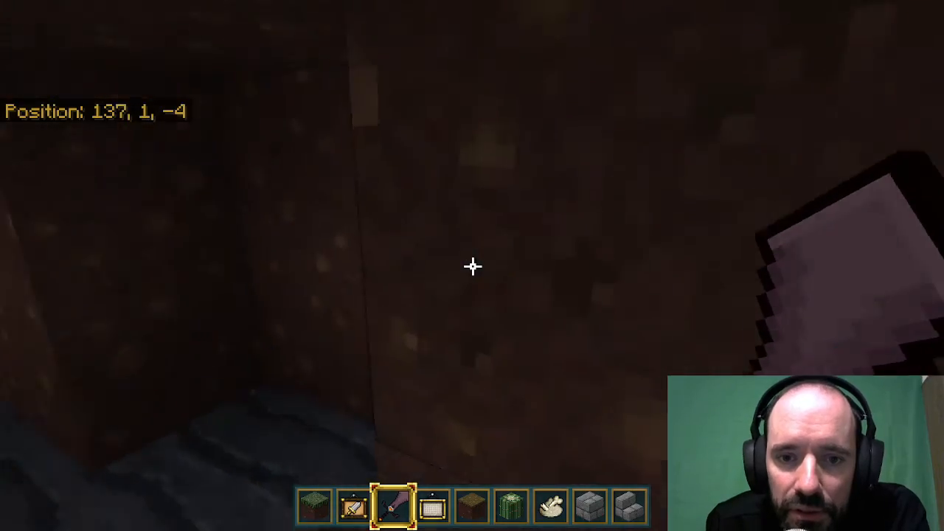
{"action": "key", "text": "w"}
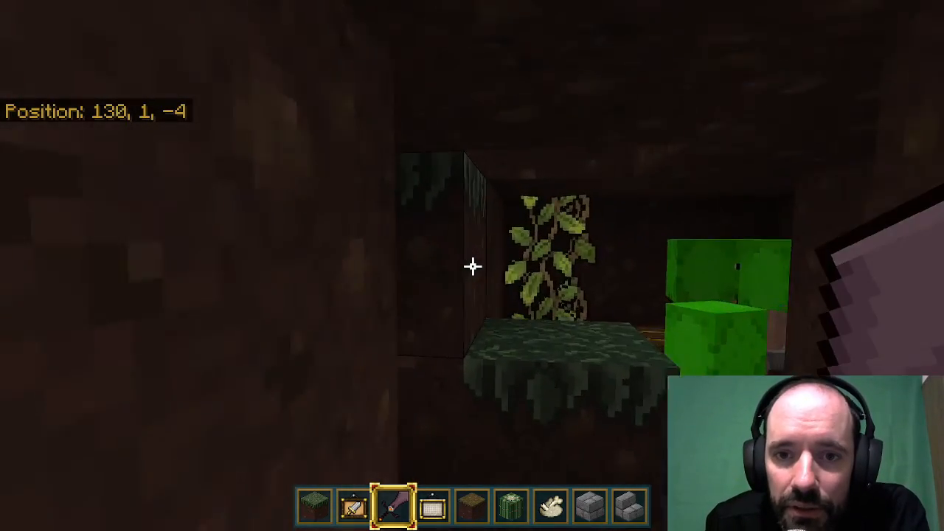
{"action": "key", "text": "s"}
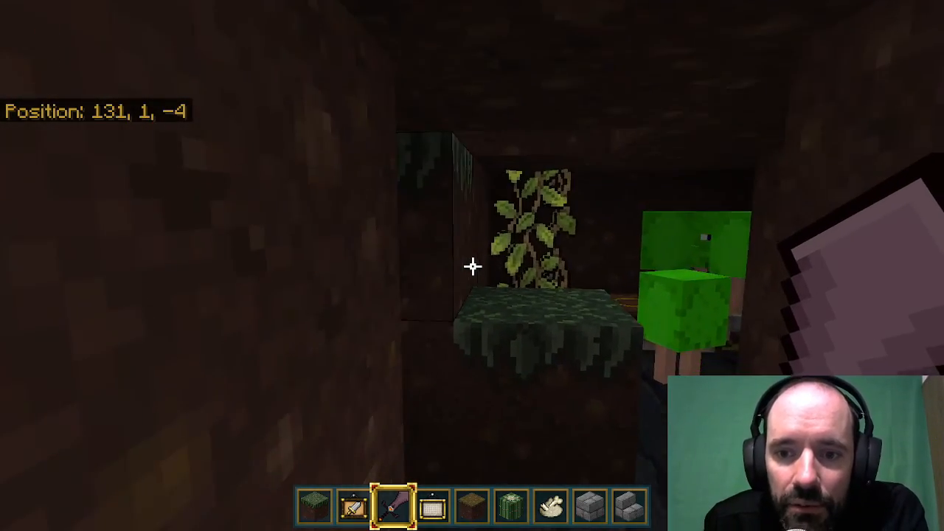
Fly up out of the tunnel and view the trenches and surrounding forest from above.
{"action": "key", "text": "w"}
{"action": "key", "text": "s"}
{"action": "key", "text": "space"}
{"action": "key", "text": "space"}
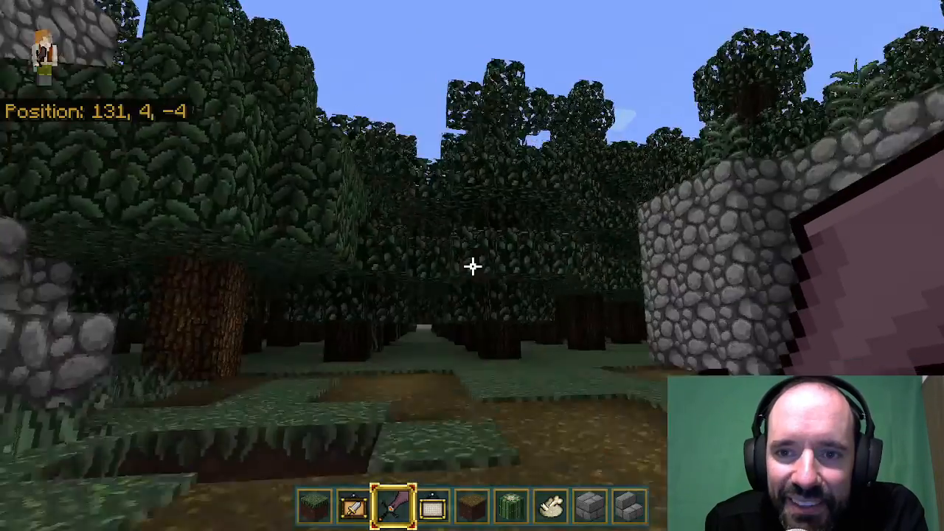
{"action": "key", "text": "w"}
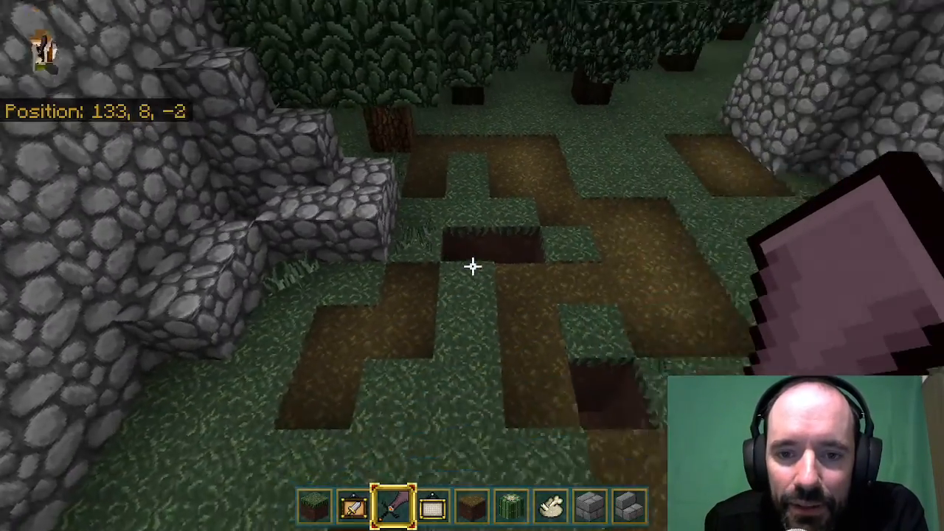
{"action": "key", "text": "s"}
{"action": "key", "text": "space"}
{"action": "key", "text": "space"}
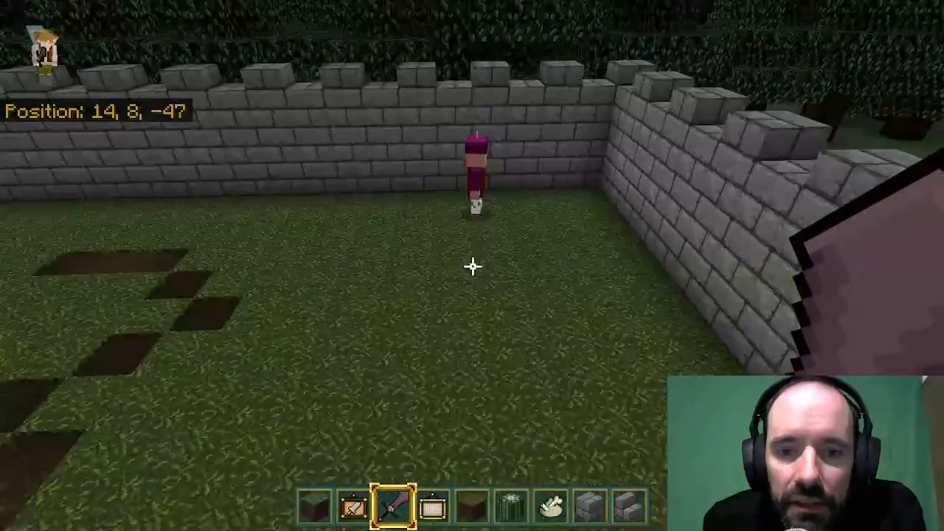
Land in the stone-brick walled courtyard and walk up to the purple-hatted NPC in its corner.
{"action": "key", "text": "w"}
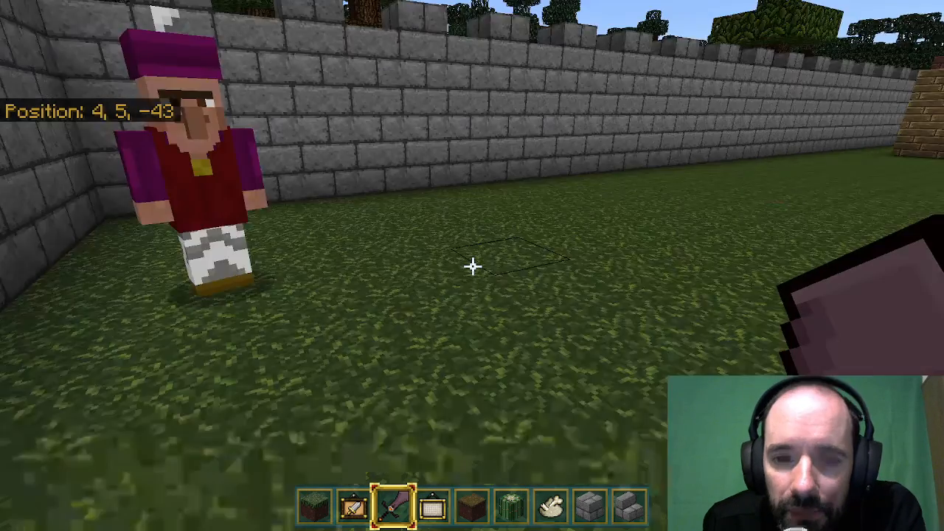
{"action": "key", "text": "d"}
{"action": "key", "text": "w"}
{"action": "key", "text": "s"}
{"action": "key", "text": "a"}
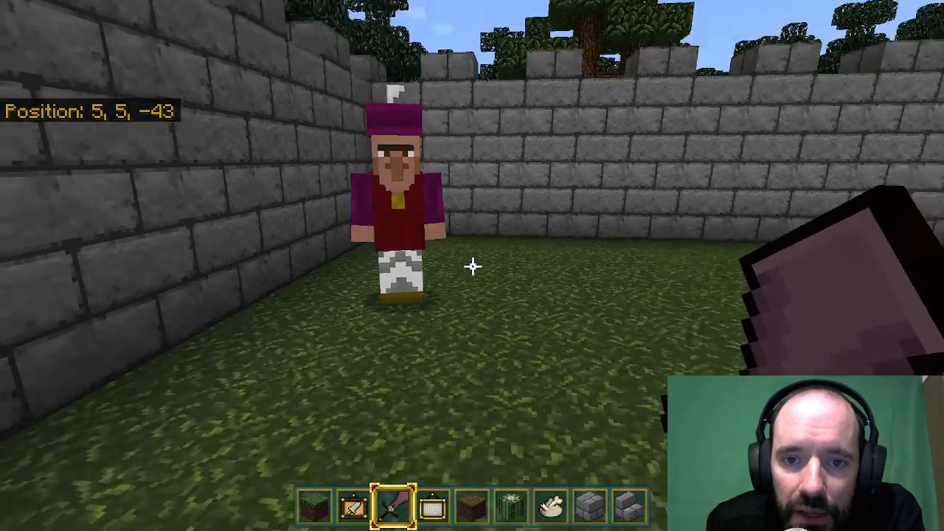
{"action": "key", "text": "a"}
{"action": "key", "text": "w"}
{"action": "key", "text": "a"}
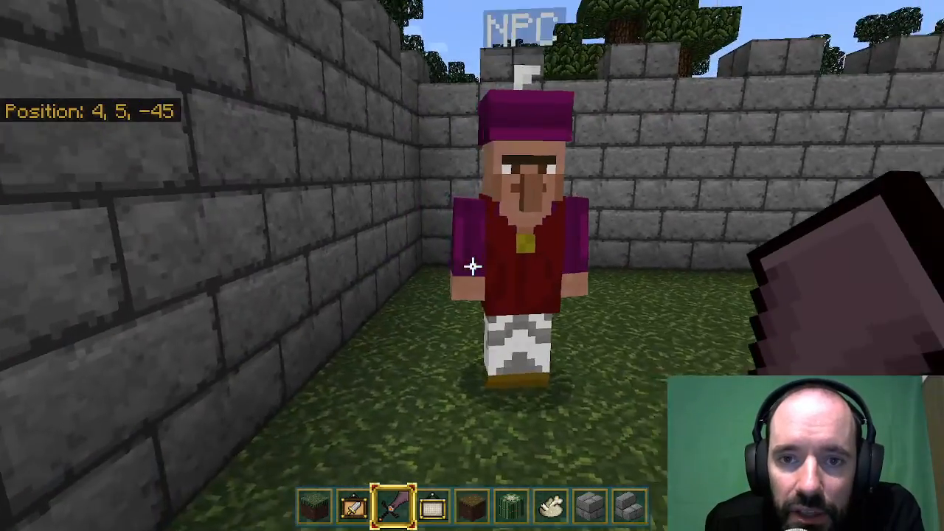
Examine the purple-hatted NPC from several distances and angles, and return to the grassy lane beside the courtyard wall.
{"action": "key", "text": "s"}
{"action": "key", "text": "d"}
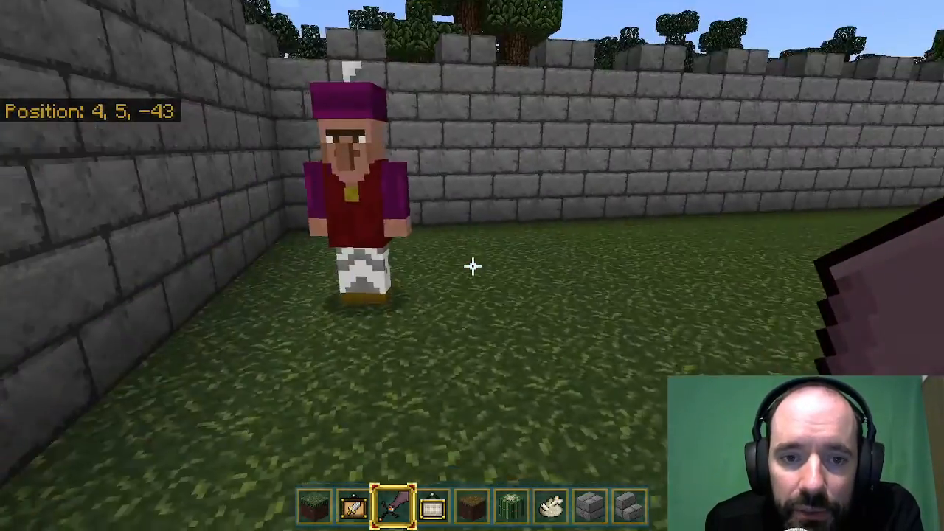
{"action": "key", "text": "w"}
{"action": "key", "text": "d"}
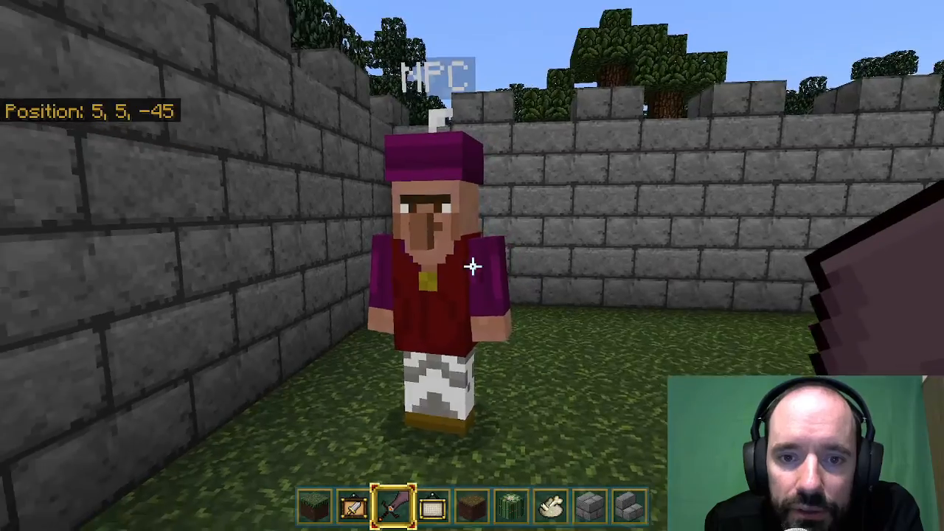
{"action": "key", "text": "s"}
{"action": "key", "text": "w"}
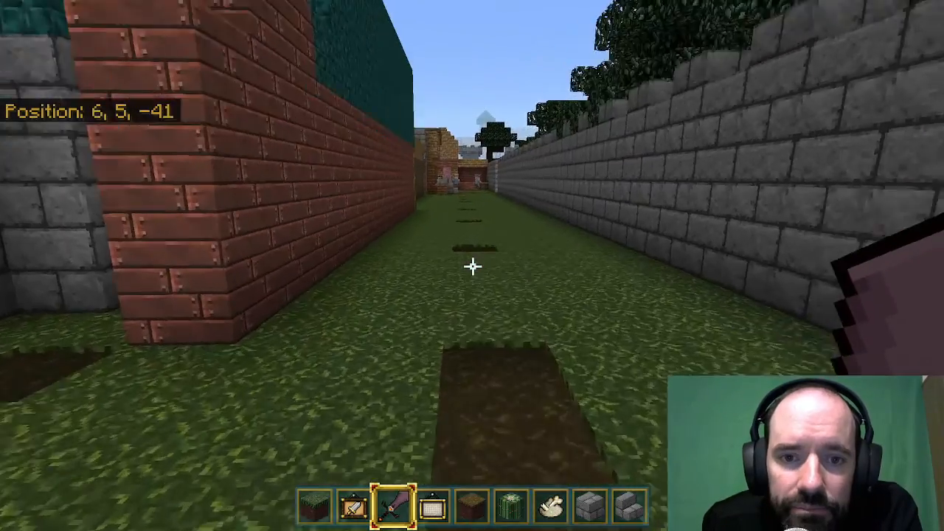
Fly up over the village to the snowy area and view the terraced hill with the giant tree and surrounding stone walls.
{"action": "key", "text": "space"}
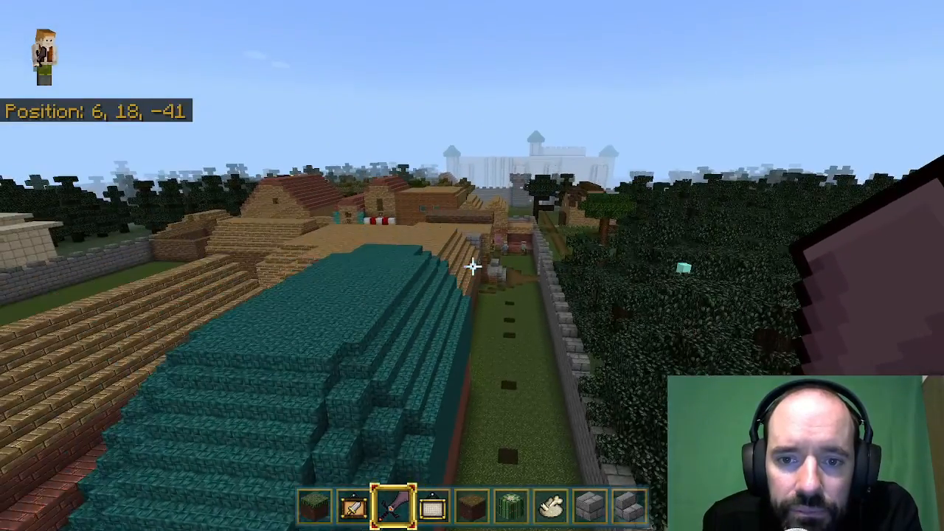
{"action": "key", "text": "w"}
{"action": "key", "text": "w"}
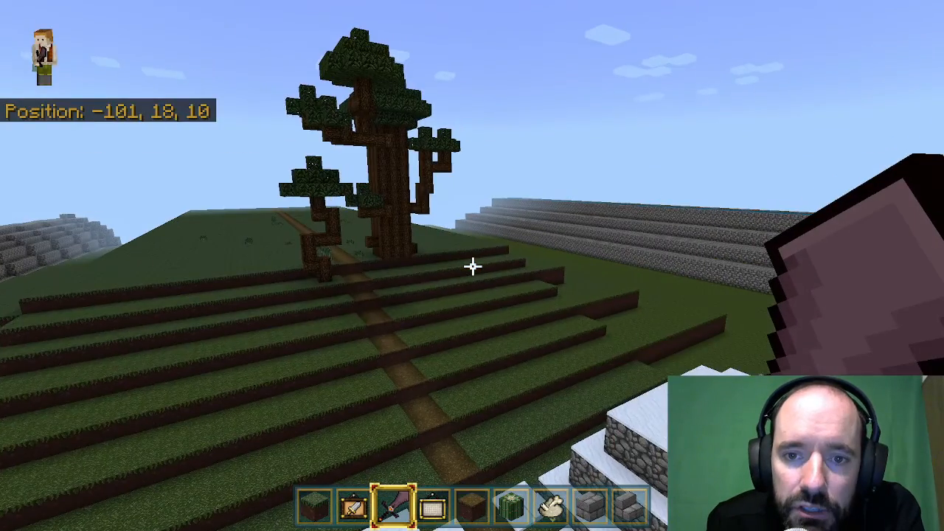
{"action": "key", "text": "w"}
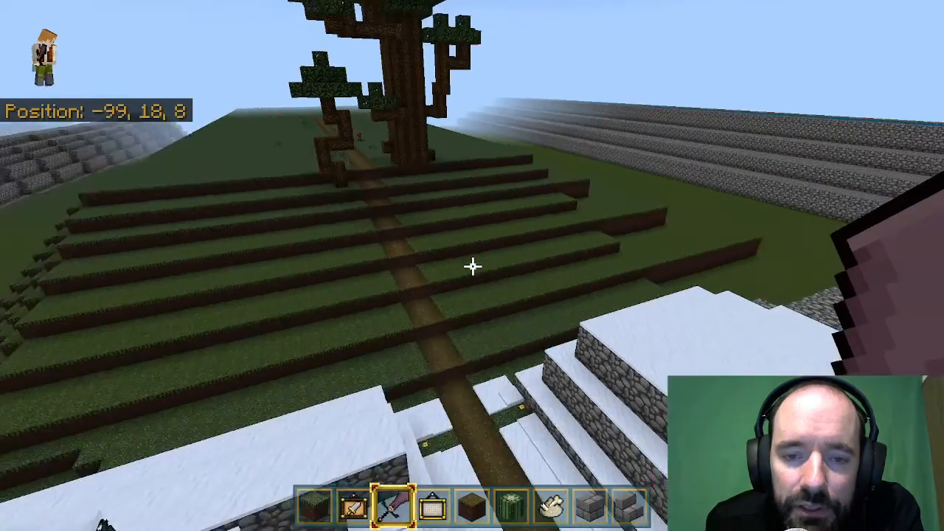
{"action": "key", "text": "w"}
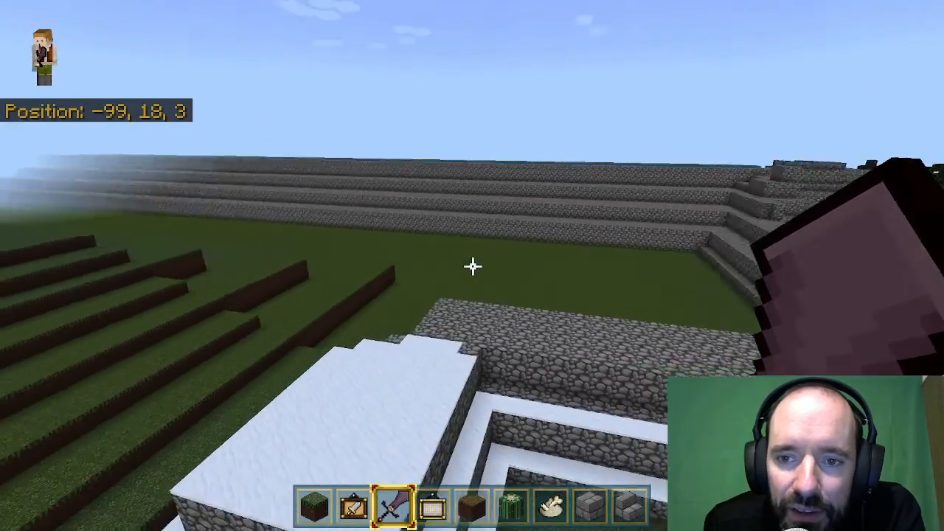
{"action": "key", "text": "w"}
Descend to the snow-covered cobblestone fortress and land on the snow in front of its entrance.
{"action": "key", "text": "w"}
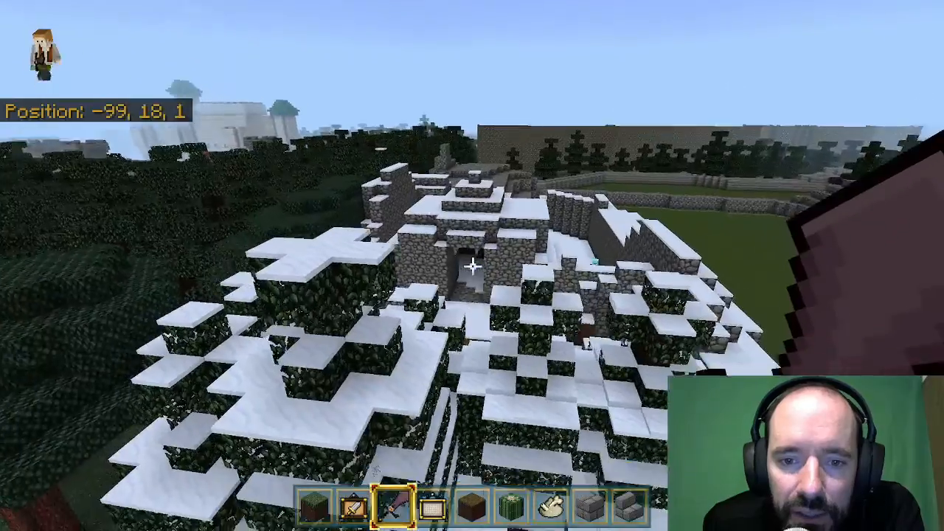
{"action": "key", "text": "w"}
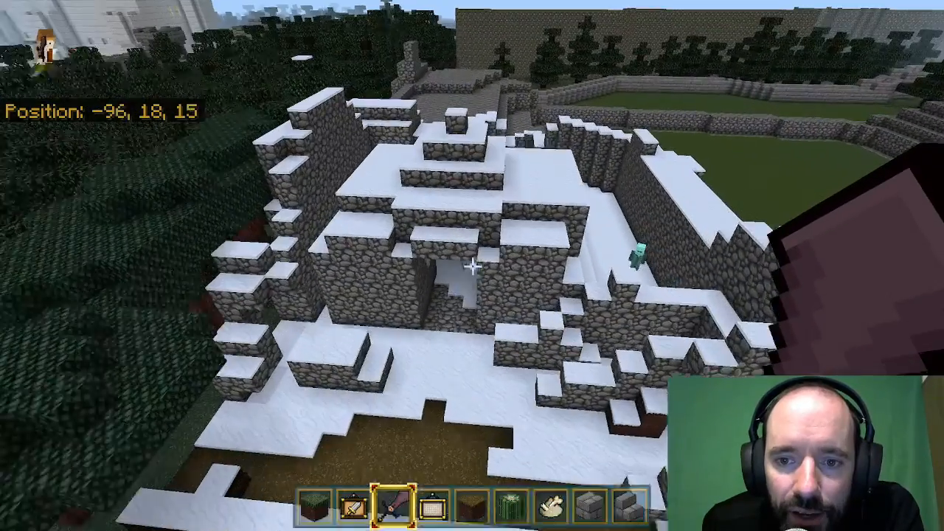
{"action": "key", "text": "w"}
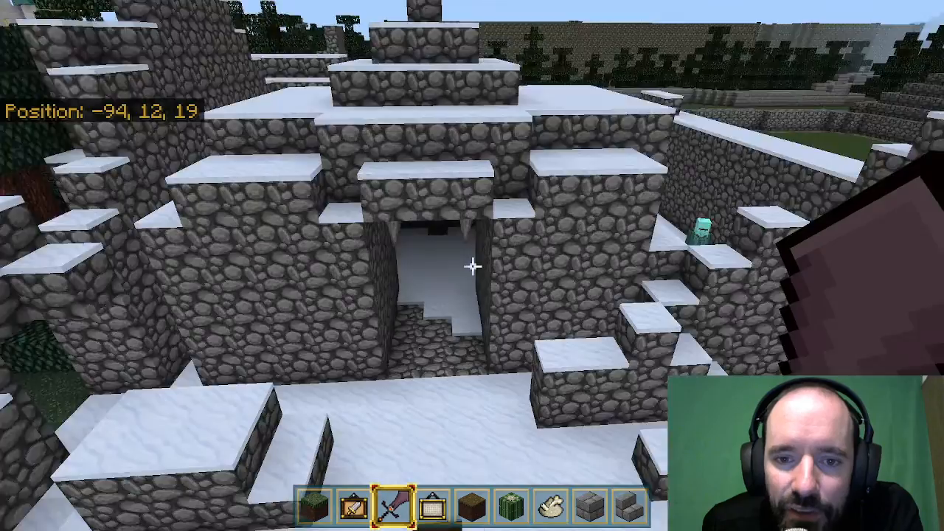
{"action": "key", "text": "a"}
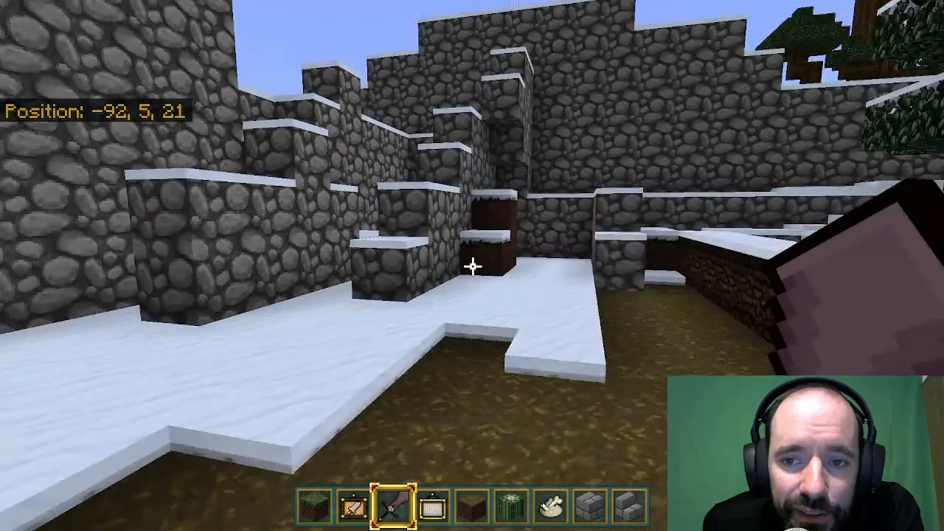
{"action": "key", "text": "w"}
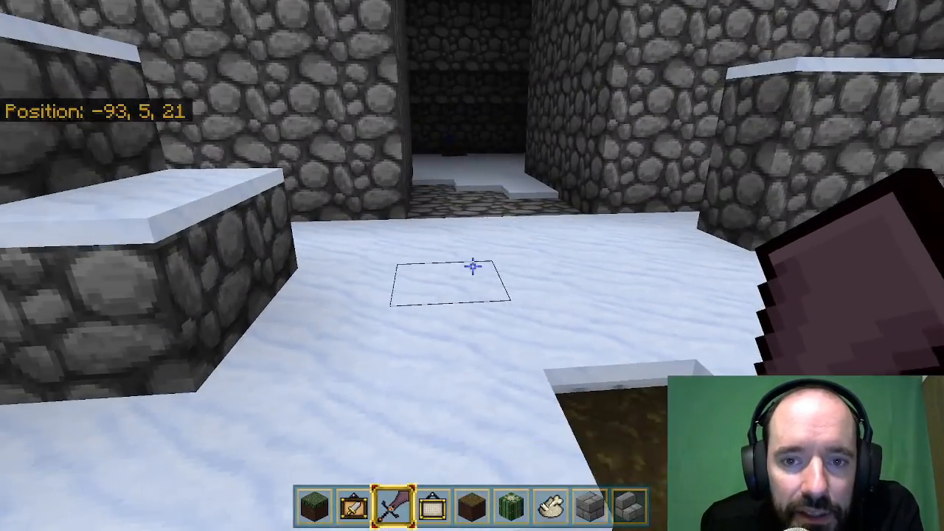
Search the creative inventory for "frost", equip the Frost Giant spawn egg, and spawn a giant on the snow before the fortress entrance.
{"action": "key", "text": "e"}
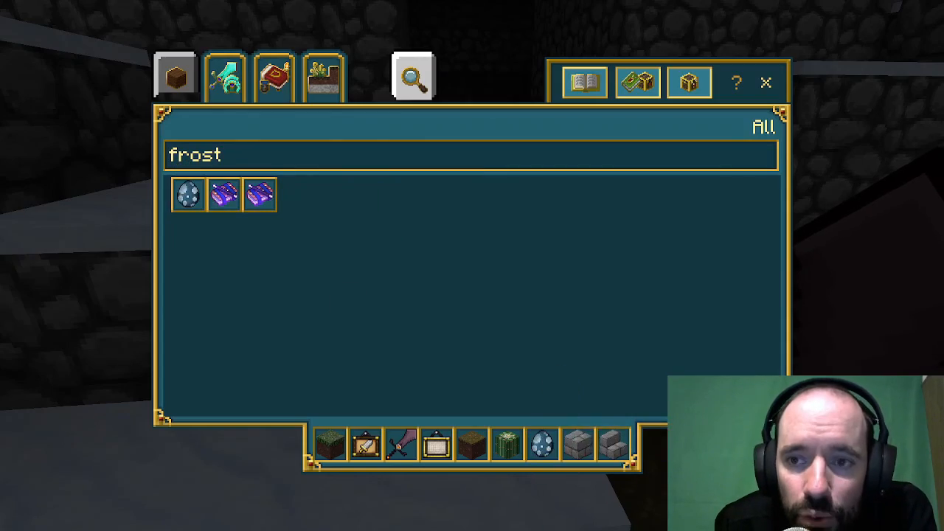
{"action": "key", "text": "e"}
{"action": "key", "text": "8"}
{"action": "key", "text": "d"}
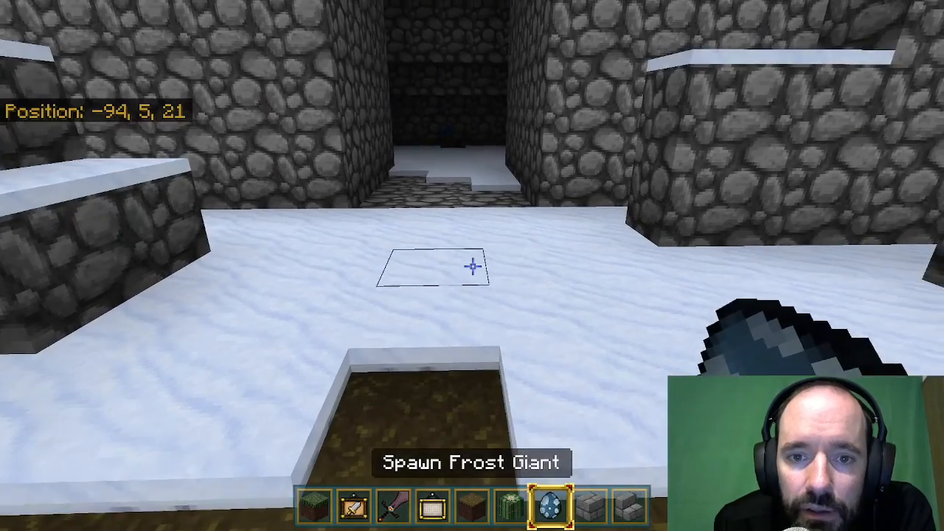
{"action": "right_click", "coordinate": [473, 267]}
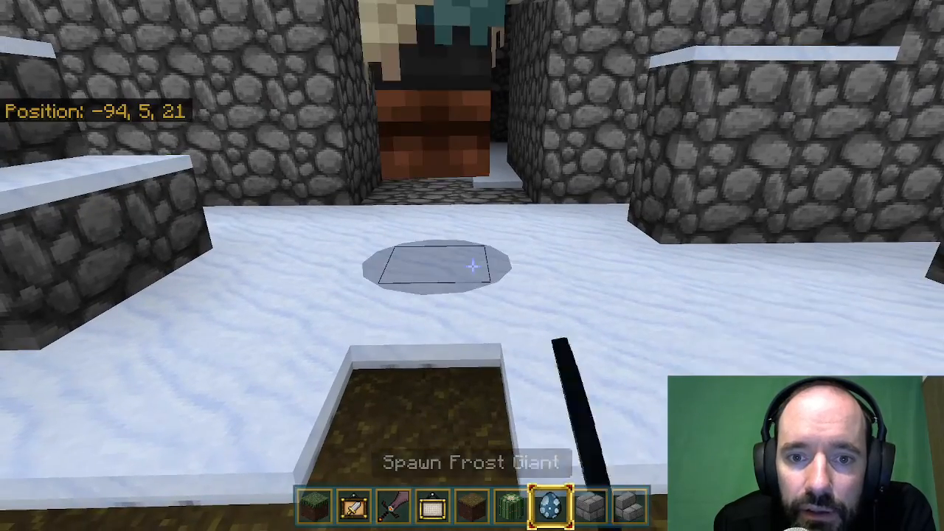
Back away from the Frost Giant, switch to the sword, and fly up to view the snowy fortress and trees from above.
{"action": "key", "text": "s"}
{"action": "key", "text": "a"}
{"action": "key", "text": "3"}
{"action": "key", "text": "a"}
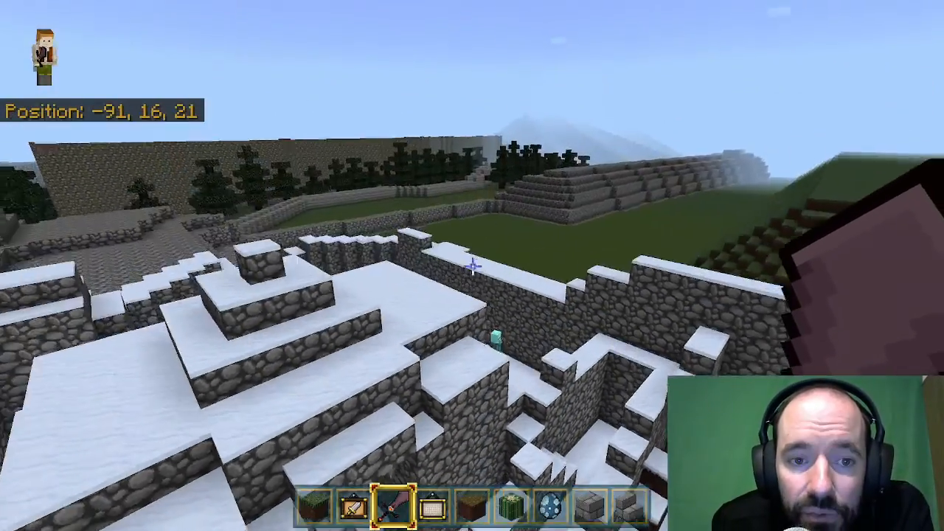
{"action": "key", "text": "s"}
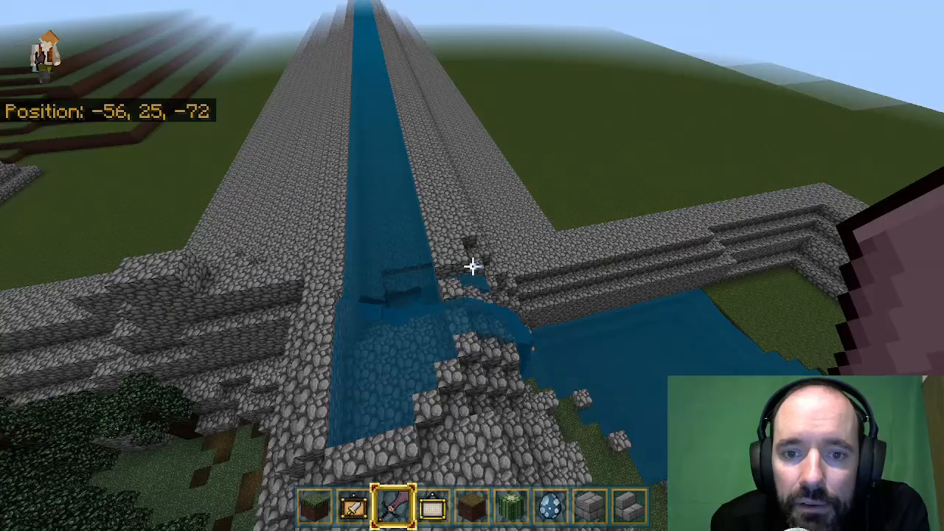
Fly to the gold-framed door in the cobblestone wall, inspect the hermit's chamber behind it, and go back outside.
{"action": "key", "text": "w"}
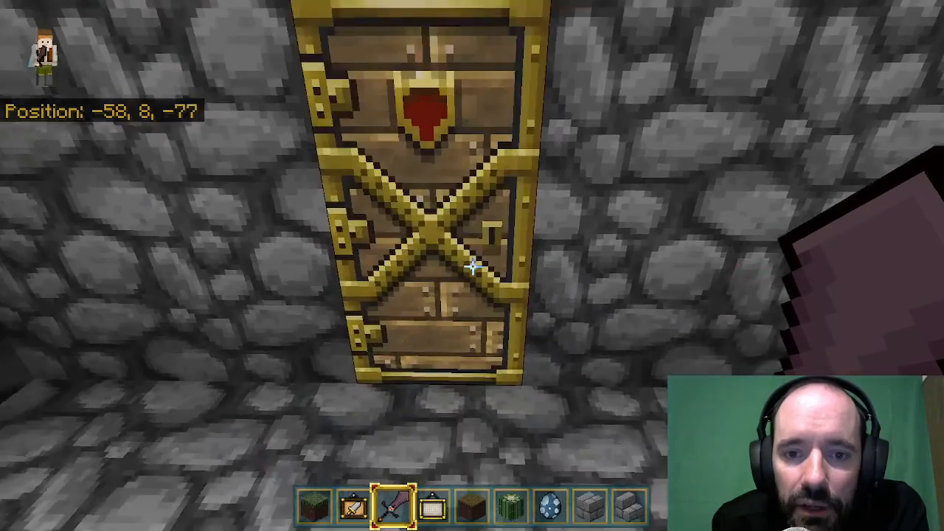
{"action": "right_click", "coordinate": [472, 267]}
{"action": "key", "text": "w"}
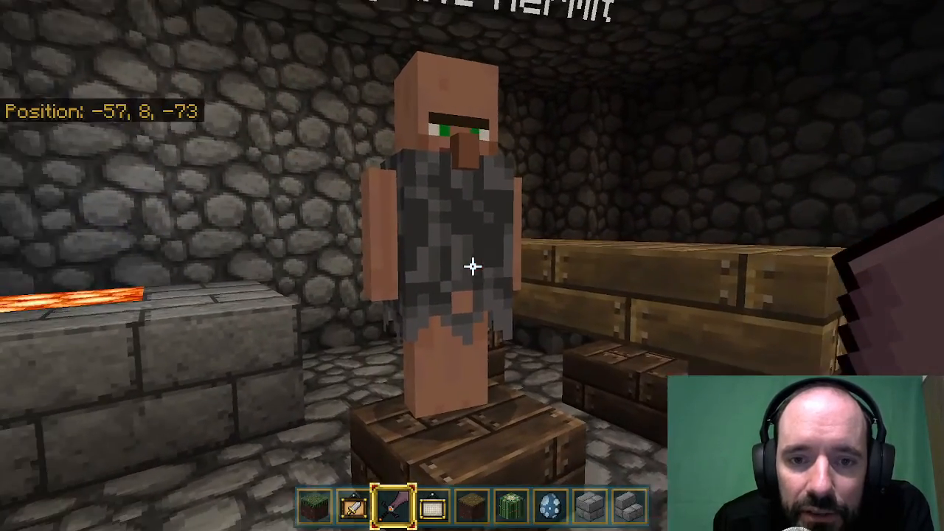
{"action": "key", "text": "w"}
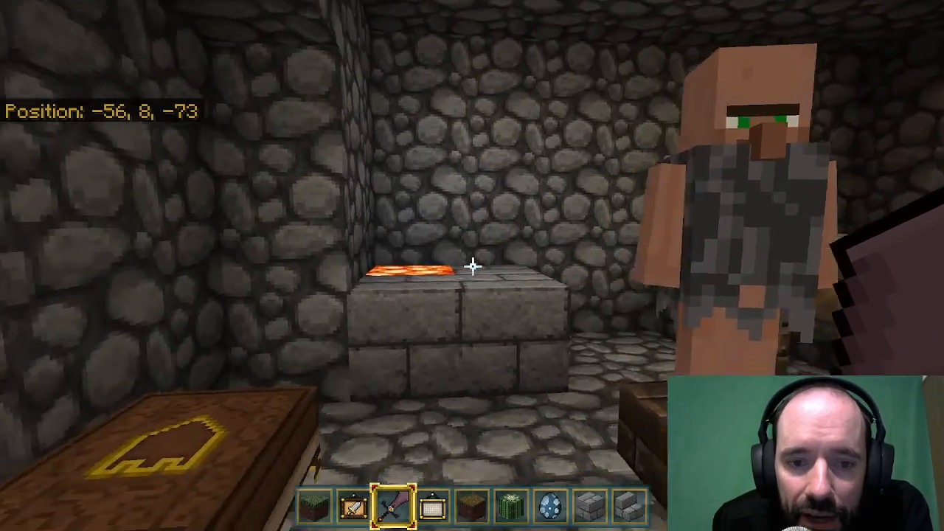
{"action": "key", "text": "w"}
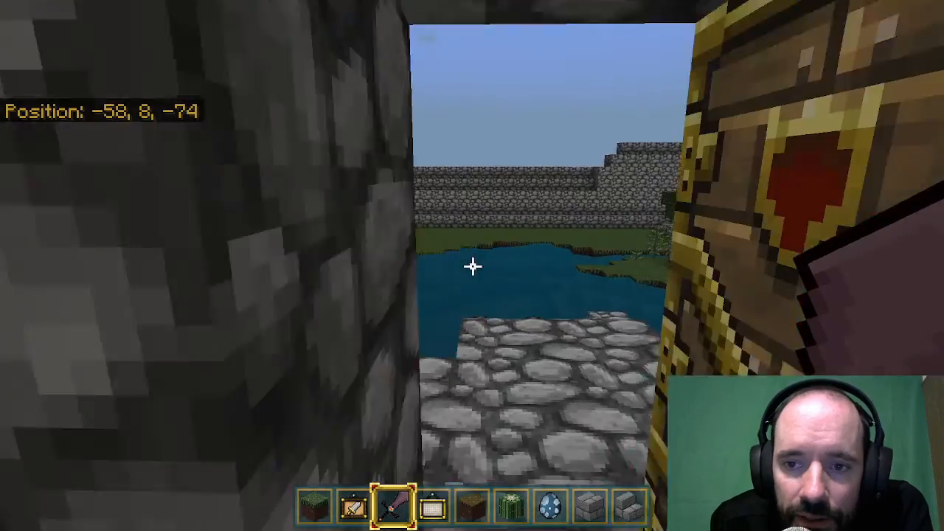
{"action": "key", "text": "w"}
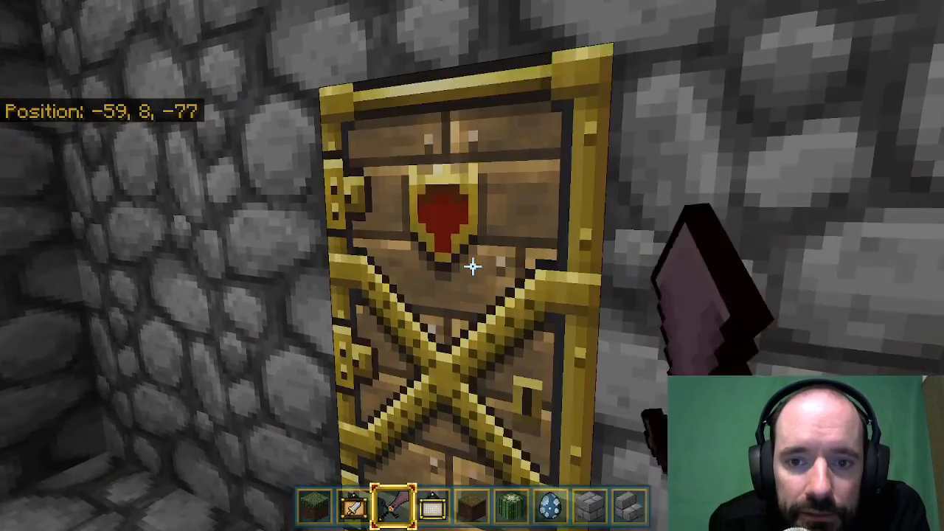
Fly up above the hermit's cave and view the waterfall and raised water channel from overhead.
{"action": "key", "text": "space"}
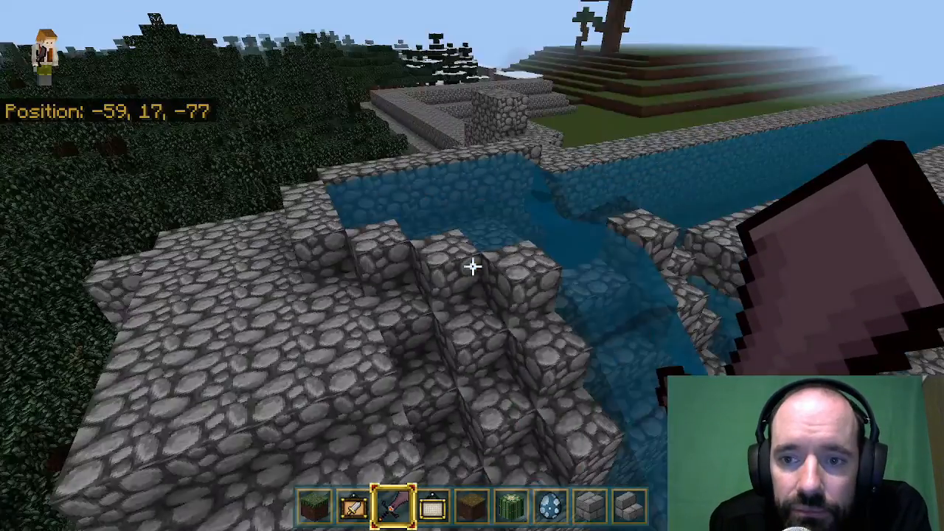
{"action": "key", "text": "space"}
{"action": "key", "text": "w"}
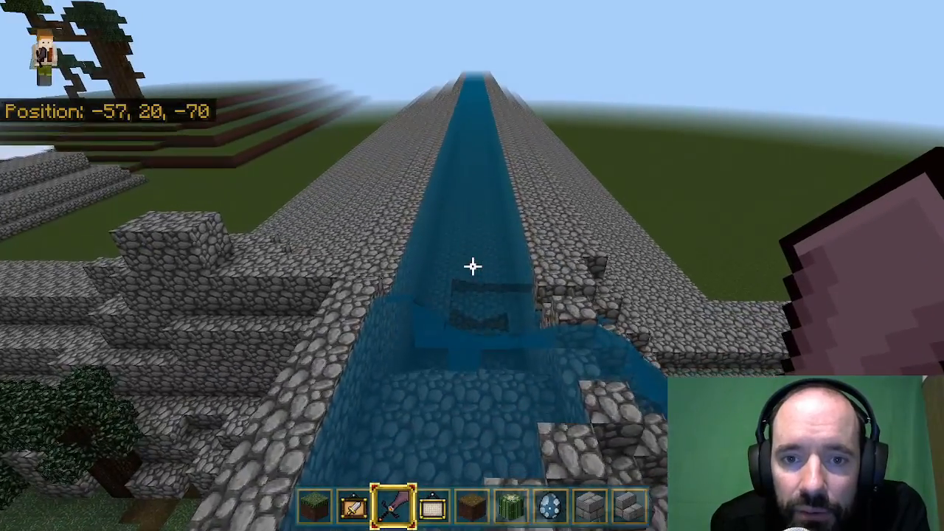
{"action": "key", "text": "s"}
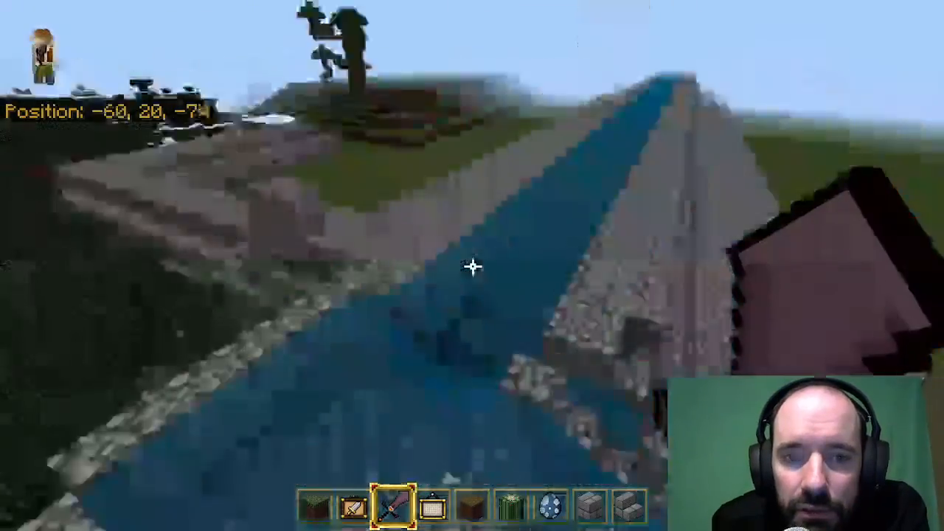
Follow the raised water channel to its far end and look over the river, purple-block platform and sandy strip around it.
{"action": "key", "text": "w"}
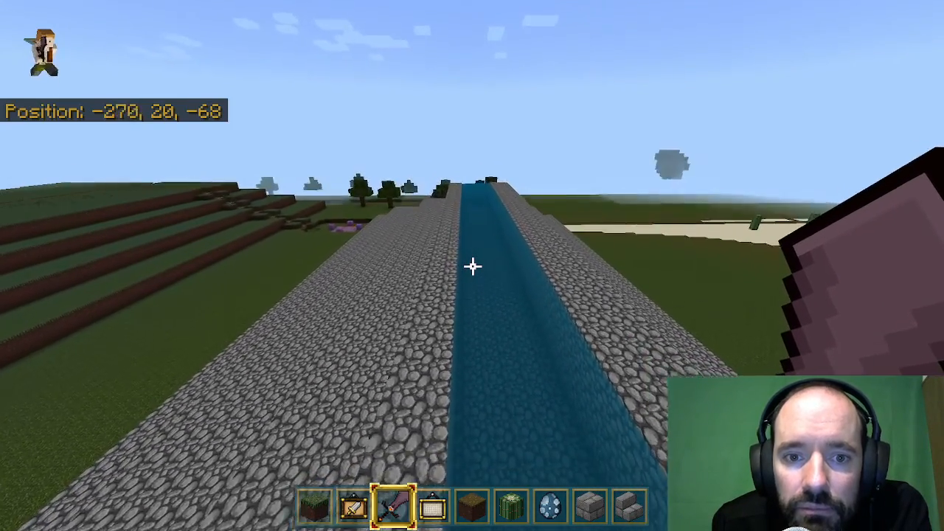
{"action": "key", "text": "w"}
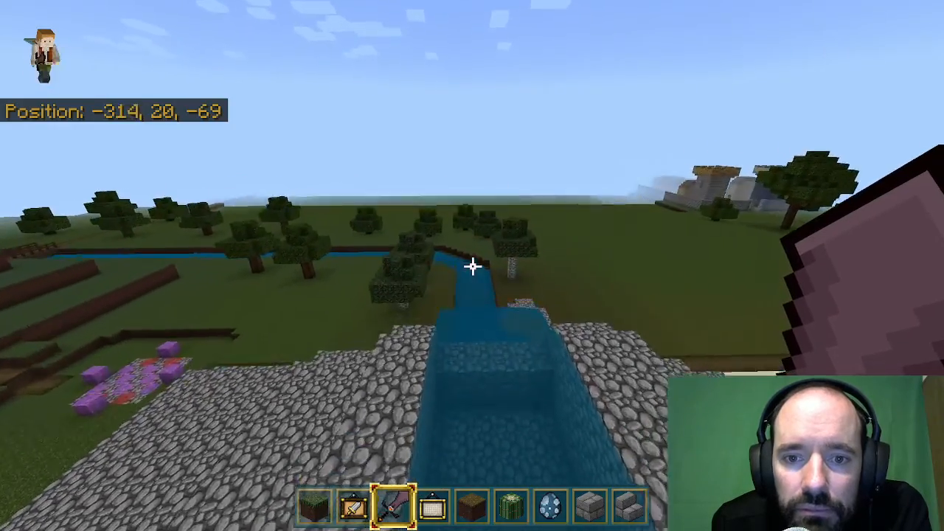
{"action": "key", "text": "w"}
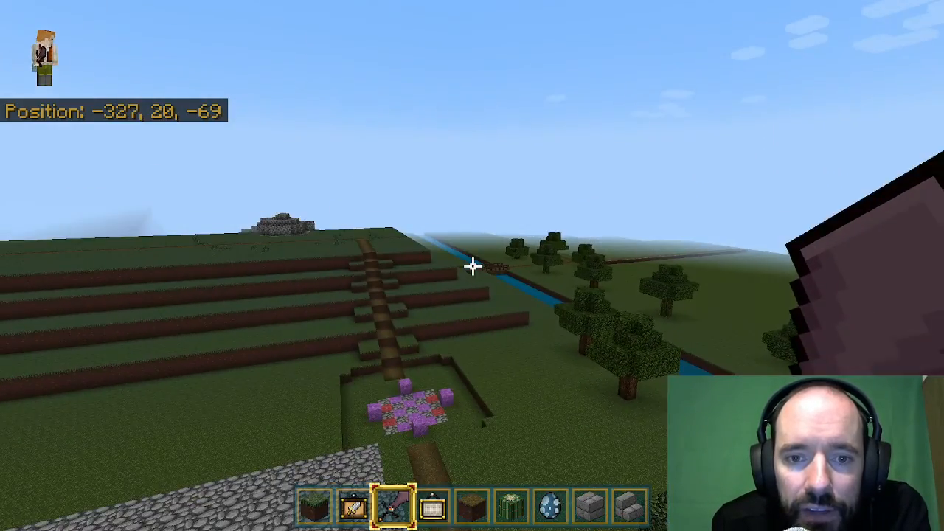
{"action": "key", "text": "s"}
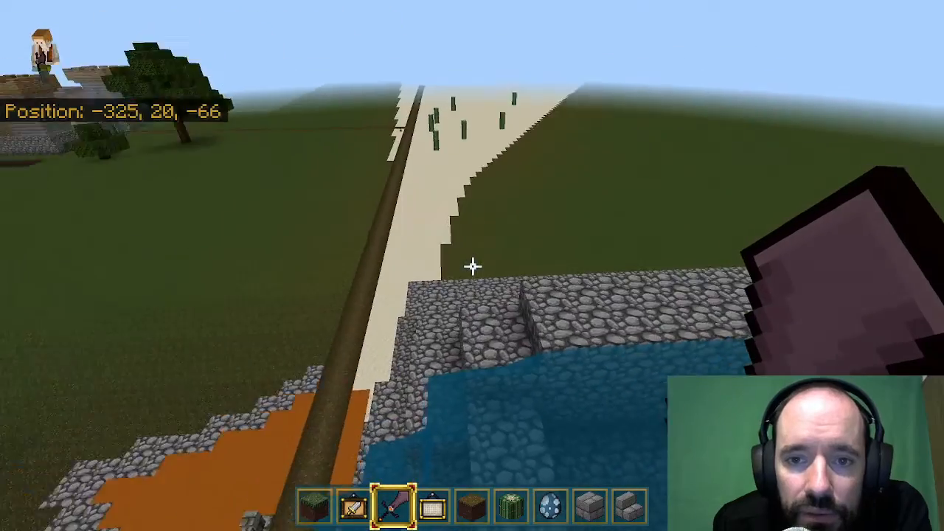
Fly along the cactus-dotted sand strip beside the dirt path to the stepped stone slope beyond the orange ground.
{"action": "key", "text": "w"}
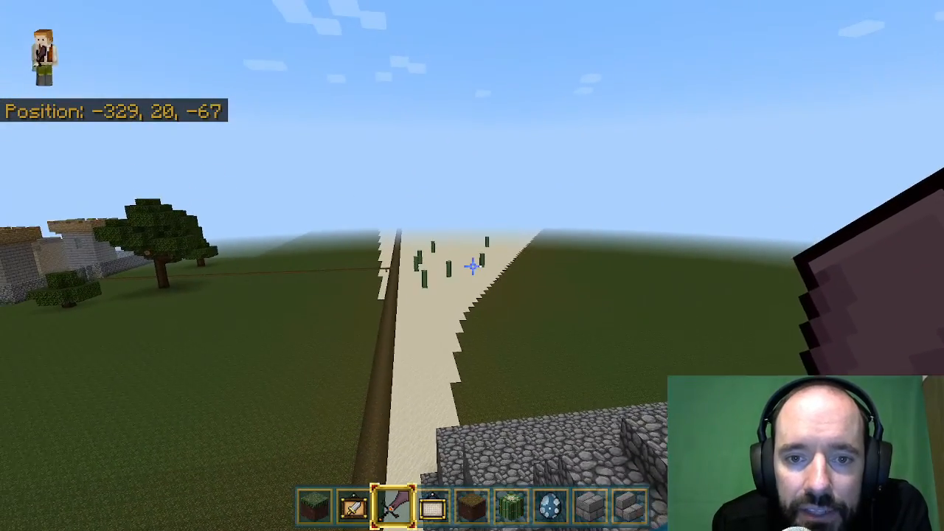
{"action": "key", "text": "w"}
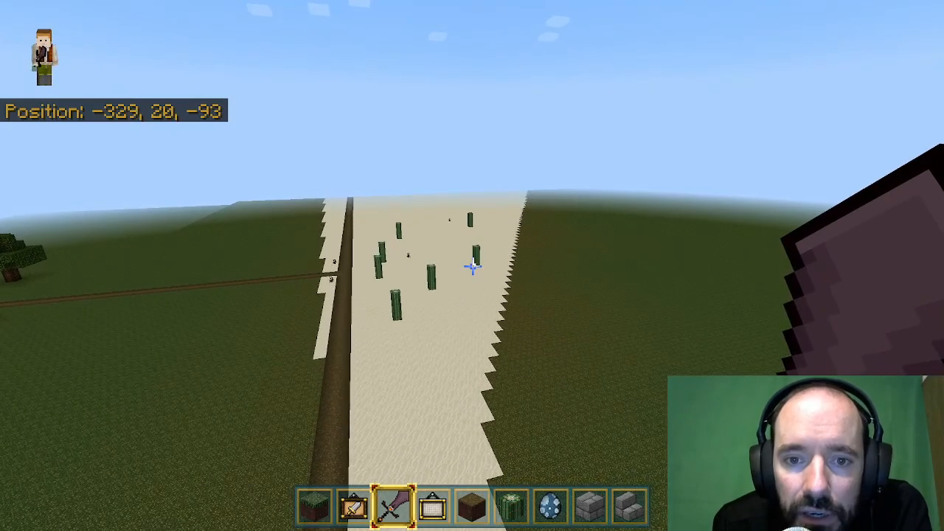
{"action": "key", "text": "w"}
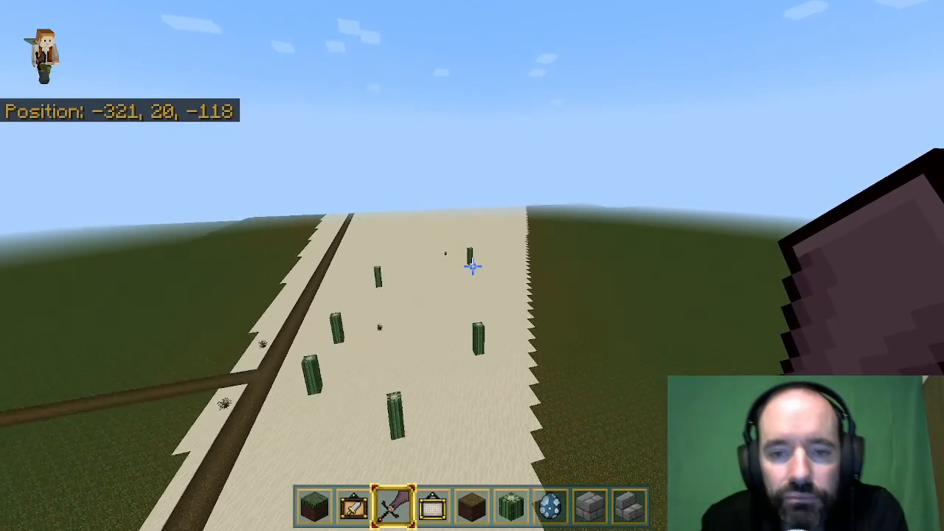
{"action": "key", "text": "w"}
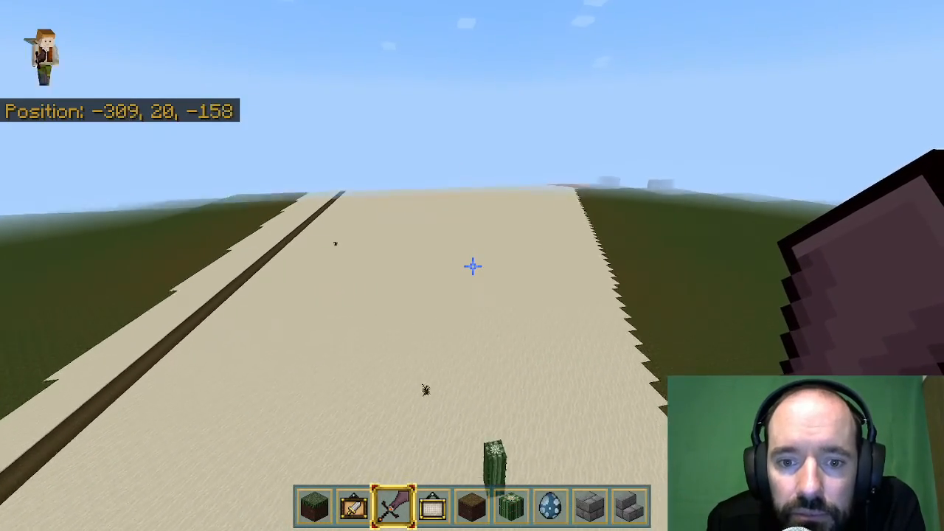
{"action": "key", "text": "w"}
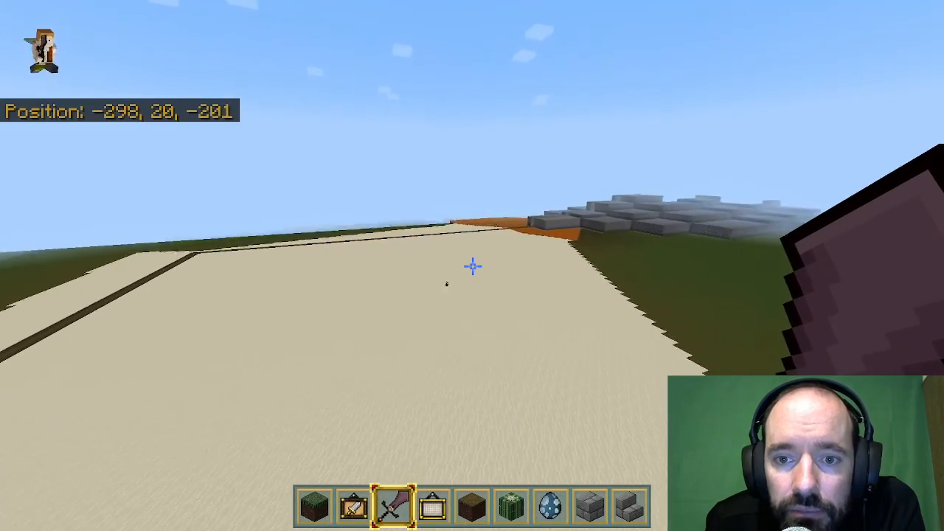
{"action": "key", "text": "w"}
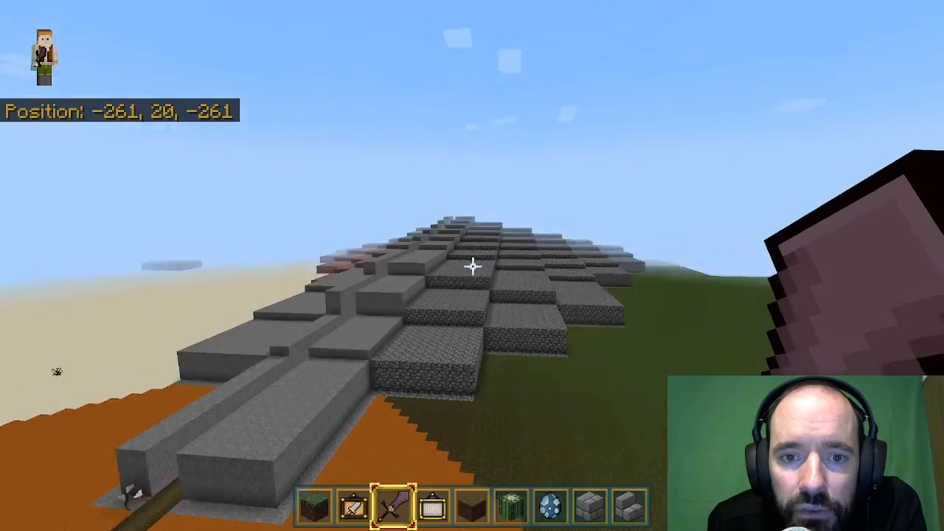
Look over the stepped stone slope, the orange ground and the dirt path at the end of the sand strip.
{"action": "key", "text": "a"}
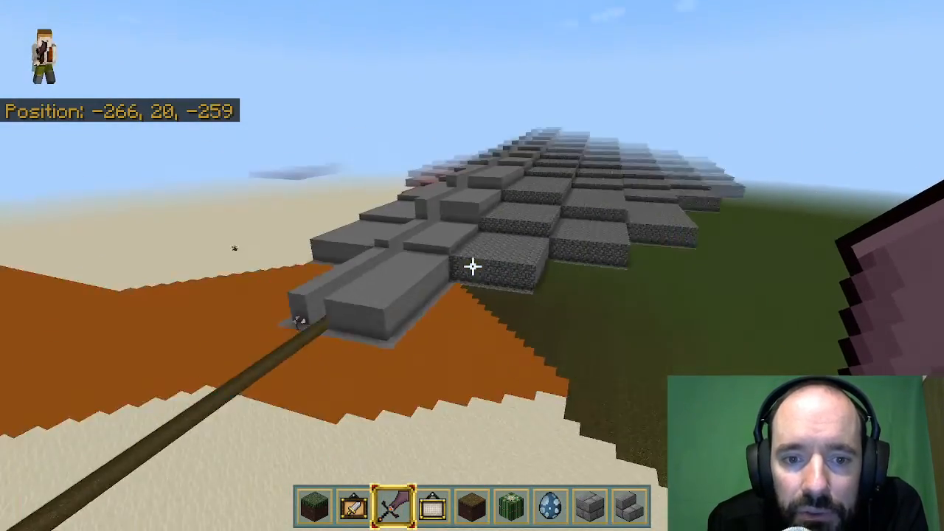
{"action": "key", "text": "w"}
{"action": "key", "text": "w"}
{"action": "key", "text": "a"}
{"action": "key", "text": "a"}
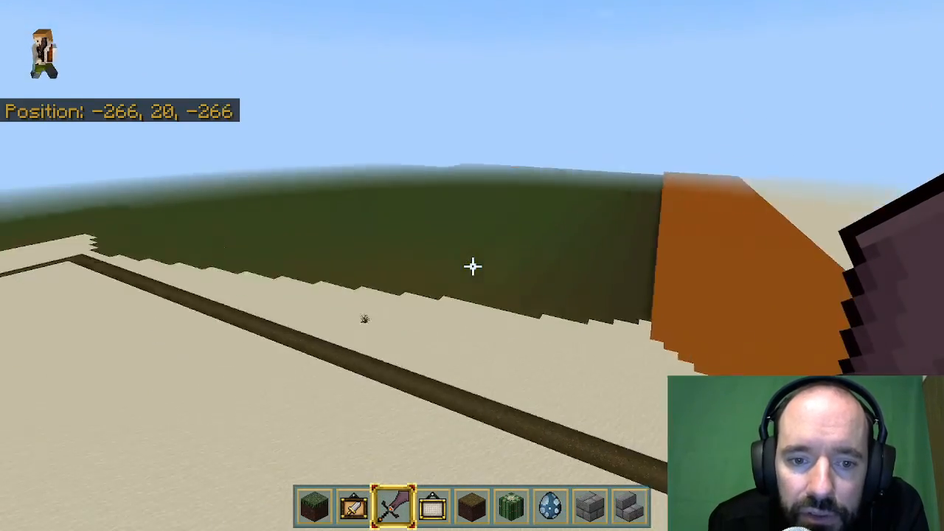
Fly back along the sand strip past the cacti to the side path leading to the walled village.
{"action": "key", "text": "d"}
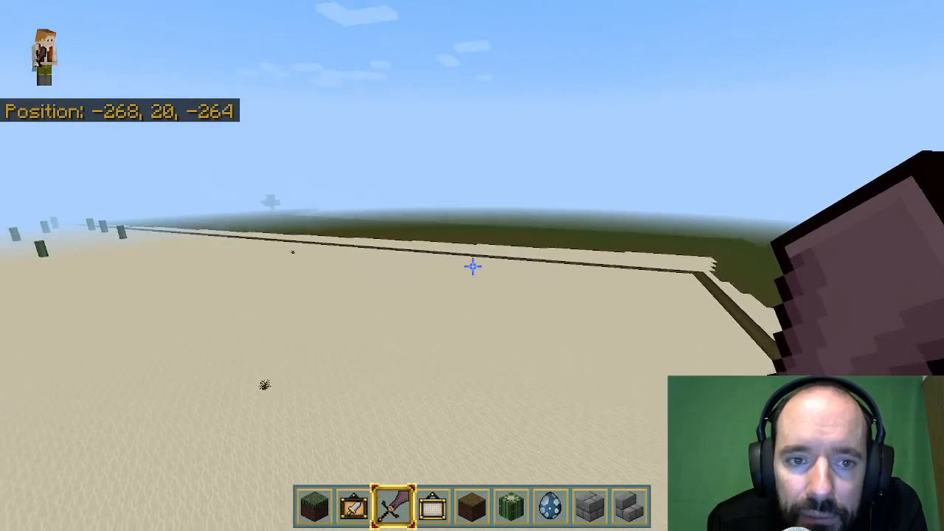
{"action": "key", "text": "w"}
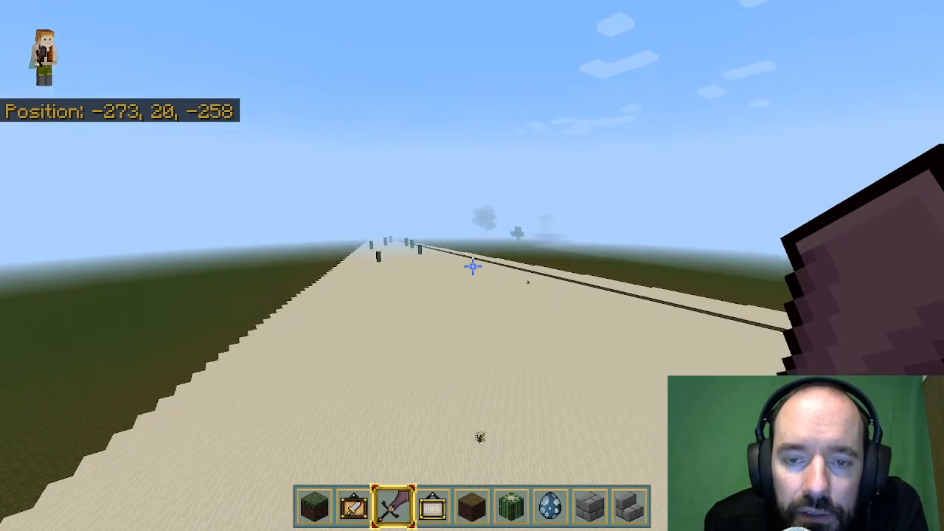
{"action": "key", "text": "w"}
{"action": "key", "text": "w"}
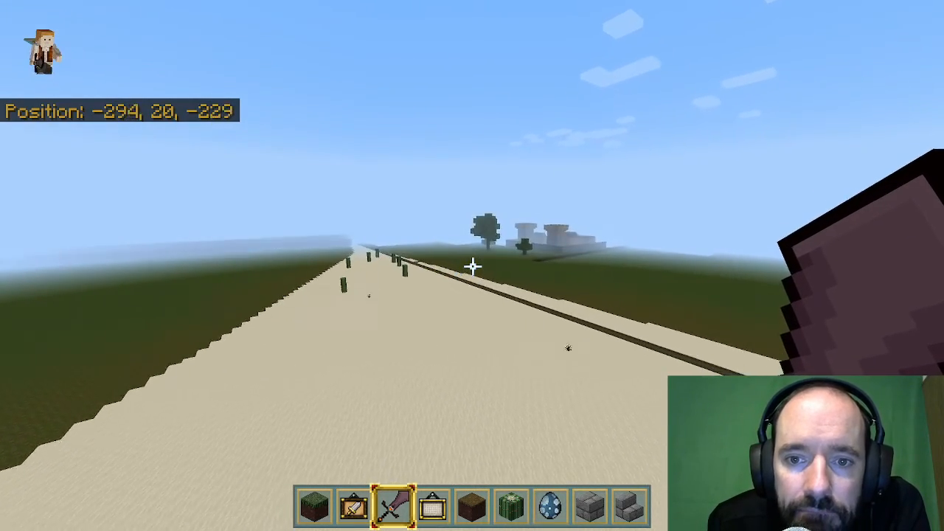
{"action": "key", "text": "w"}
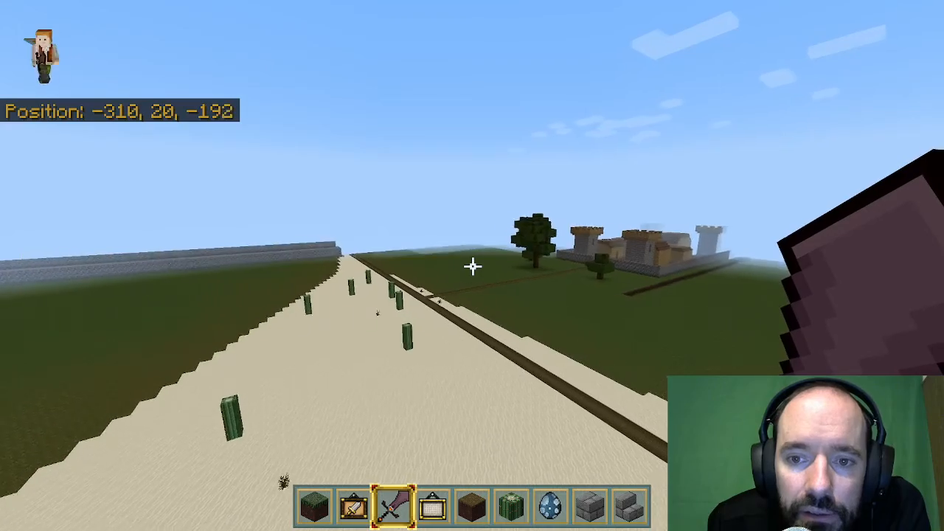
{"action": "key", "text": "w"}
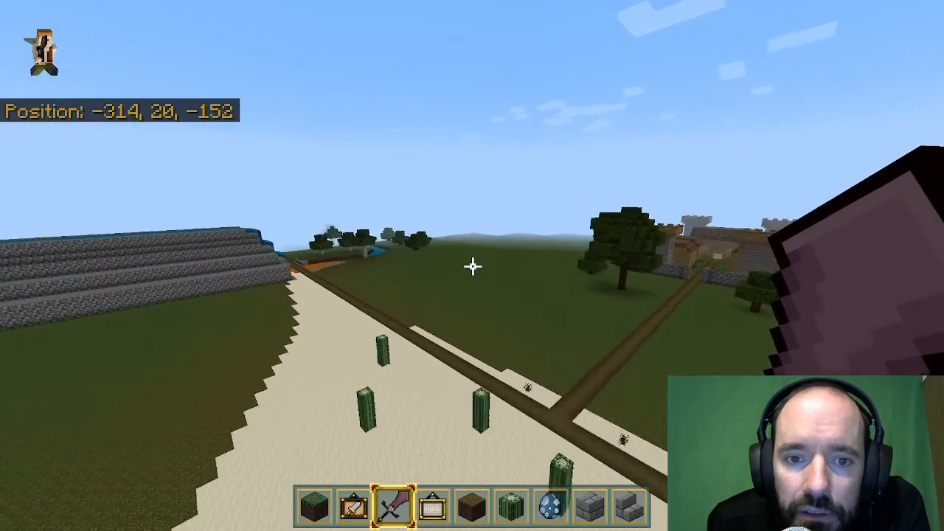
Survey the path junction from the air, viewing the walled village, the stone terraces with the water channel and the cactus strip.
{"action": "key", "text": "d"}
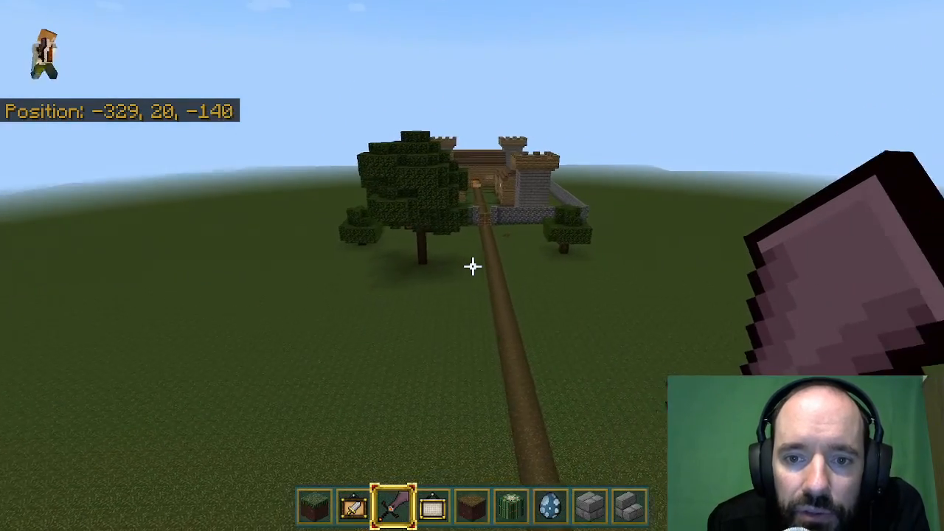
{"action": "key", "text": "s"}
{"action": "key", "text": "s"}
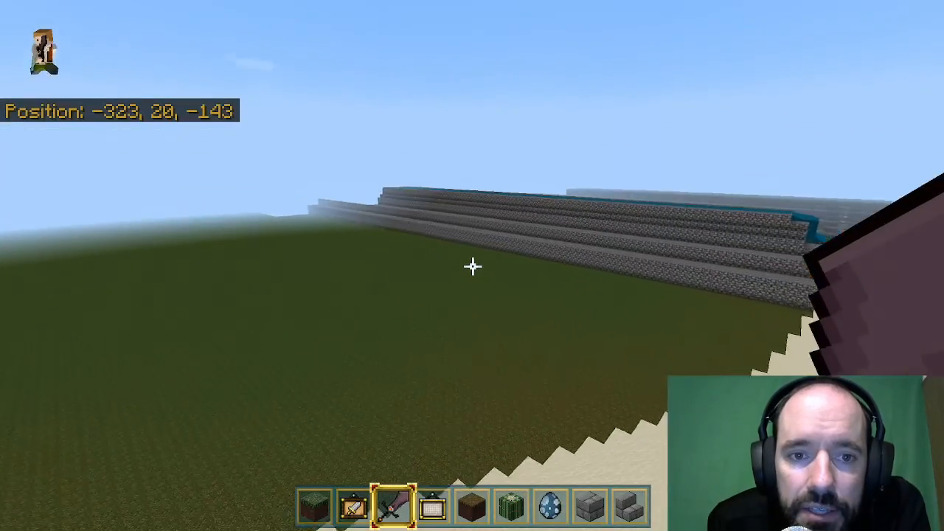
{"action": "key", "text": "s"}
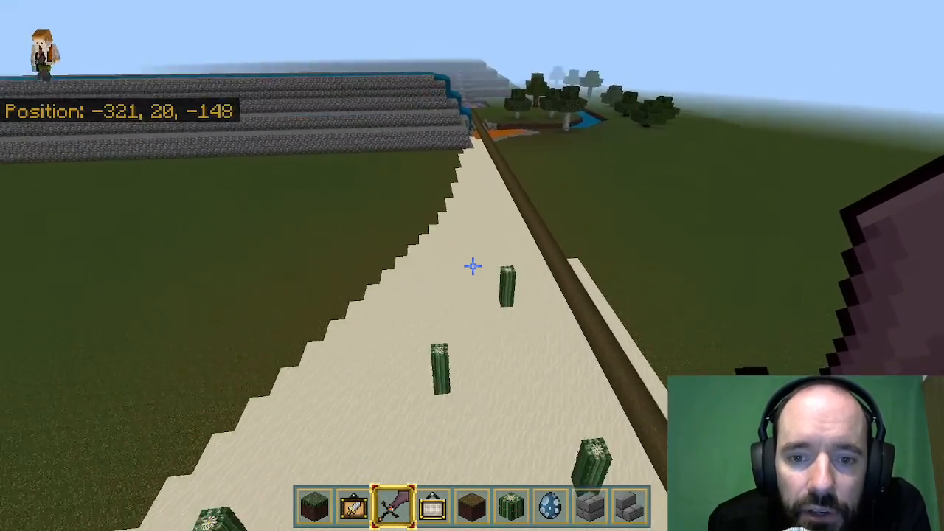
{"action": "key", "text": "w"}
{"action": "key", "text": "w"}
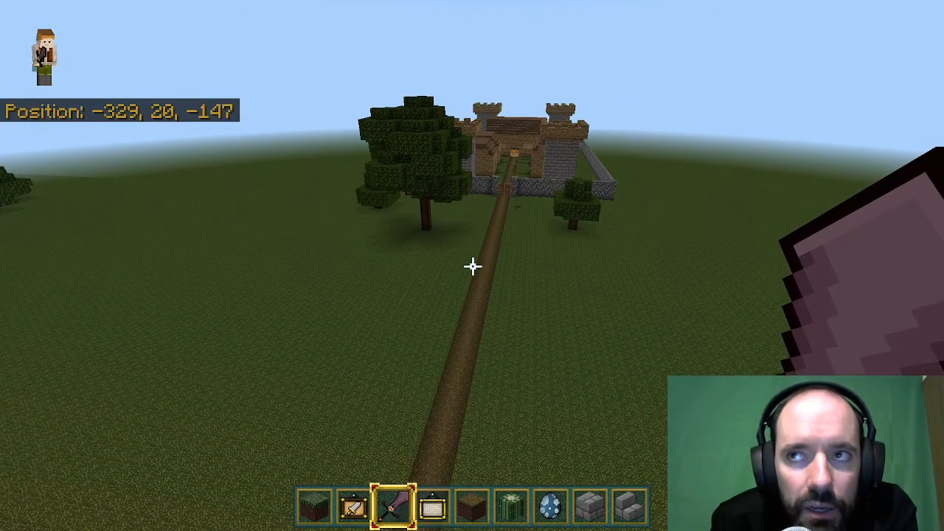
{"action": "key", "text": "a"}
{"action": "key", "text": "a"}
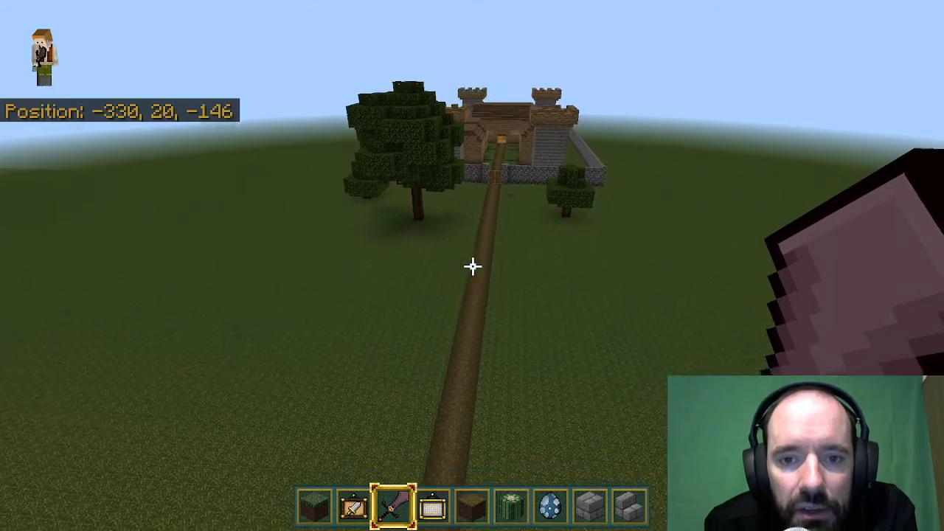
{"action": "key", "text": "s"}
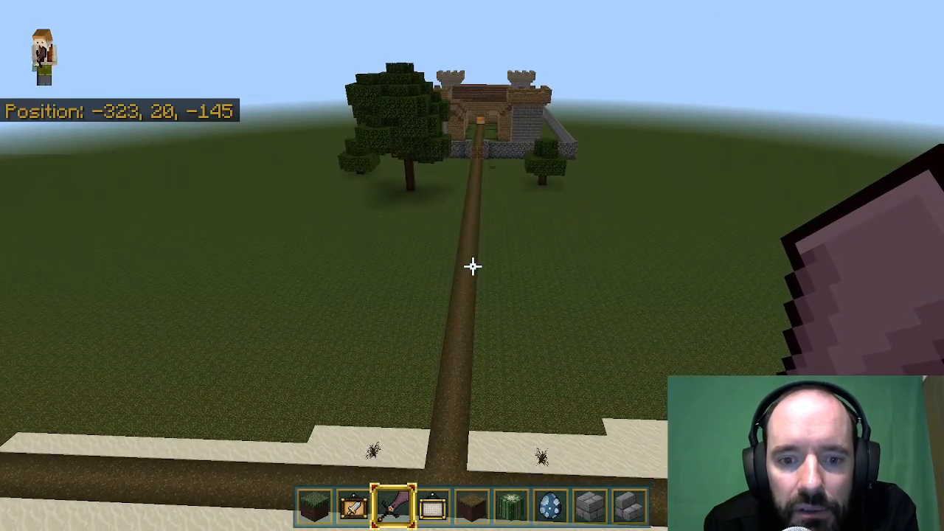
Descend to the path junction and follow the dirt path past the trees to the village entrance between the stone towers.
{"action": "key", "text": "w"}
{"action": "key", "text": "shift"}
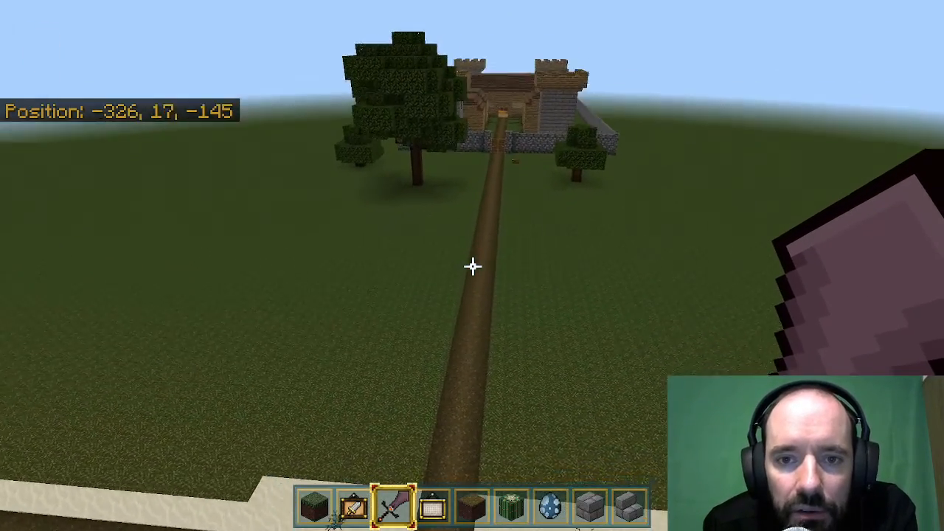
{"action": "key", "text": "w"}
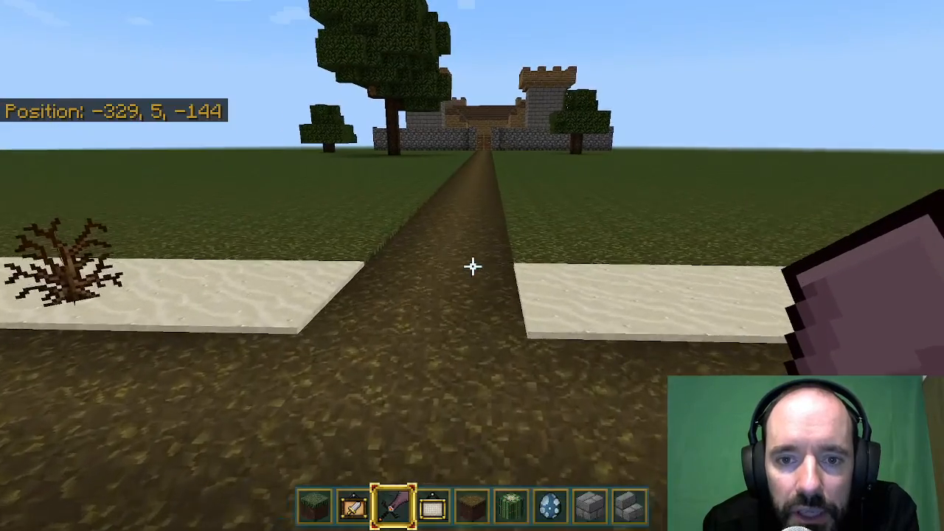
{"action": "key", "text": "space"}
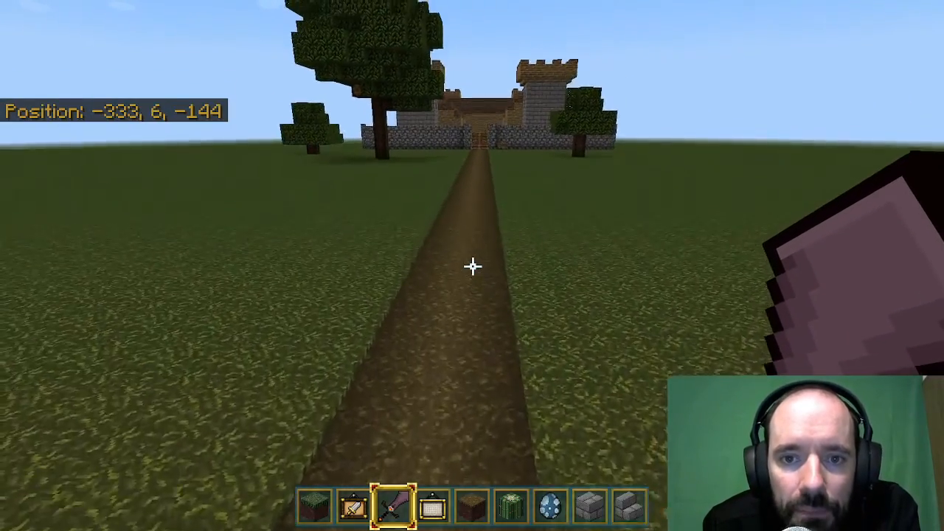
{"action": "key", "text": "w"}
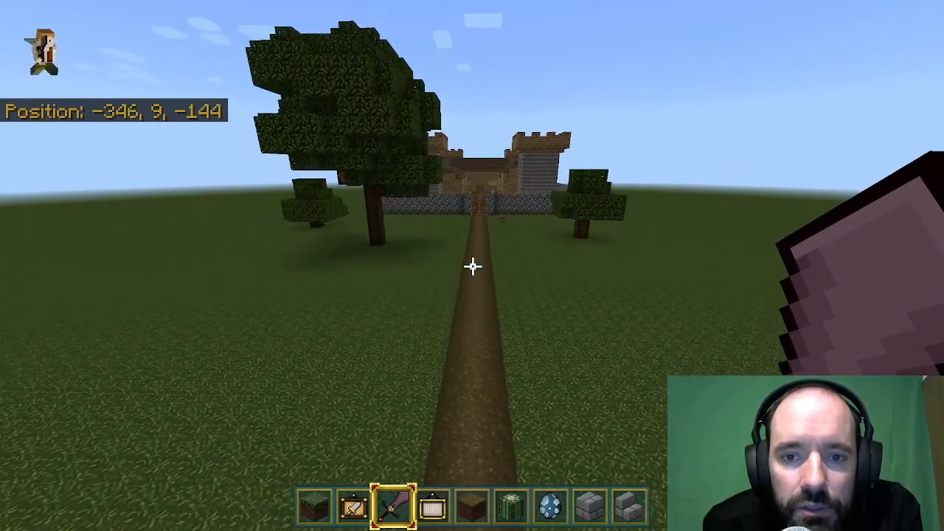
{"action": "key", "text": "w"}
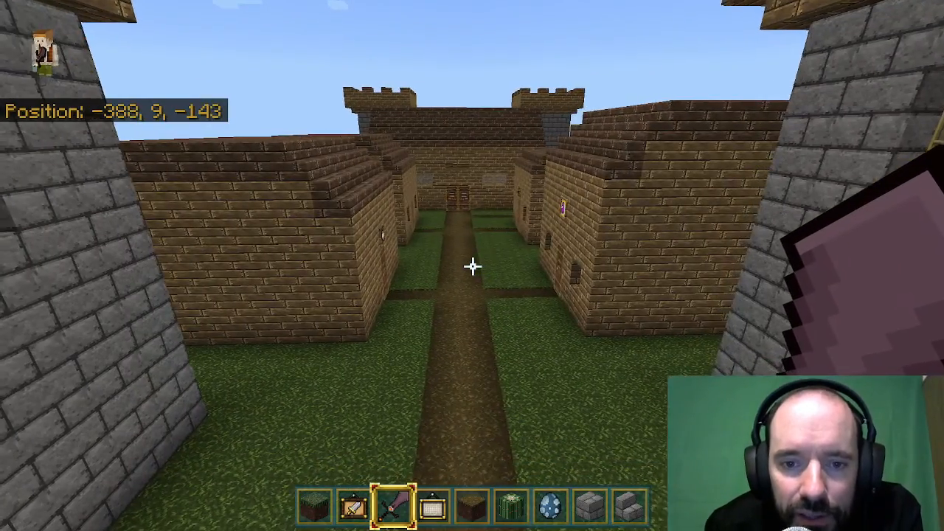
View the village houses and the large building from above, then land on the central path.
{"action": "key", "text": "w"}
{"action": "key", "text": "w"}
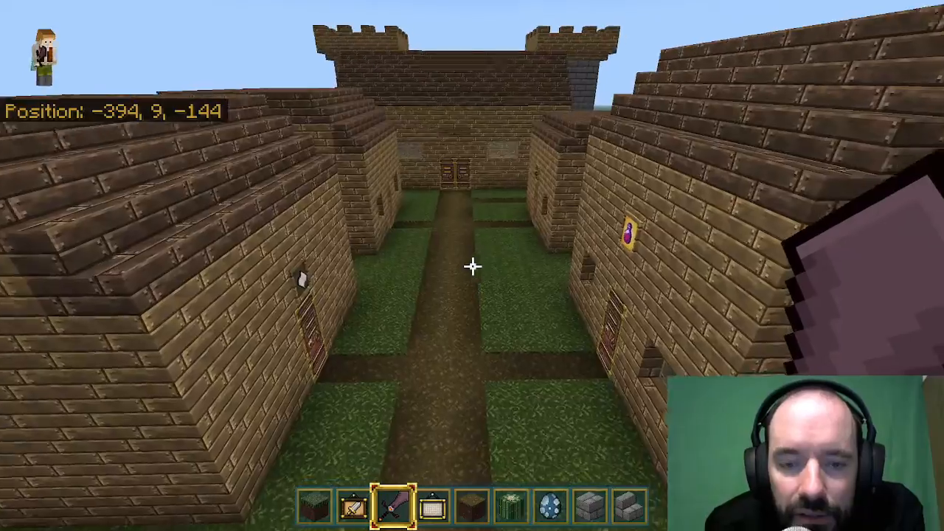
{"action": "key", "text": "s"}
{"action": "key", "text": "space"}
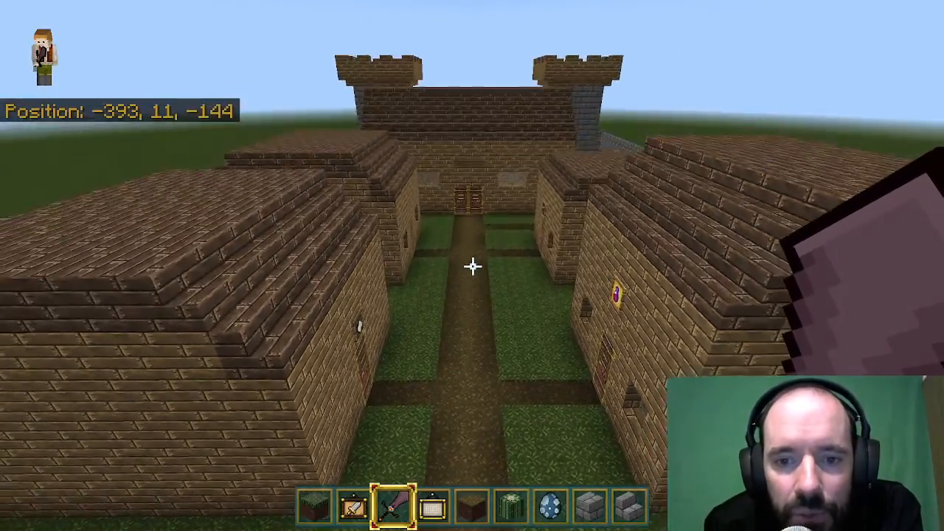
{"action": "key", "text": "shift"}
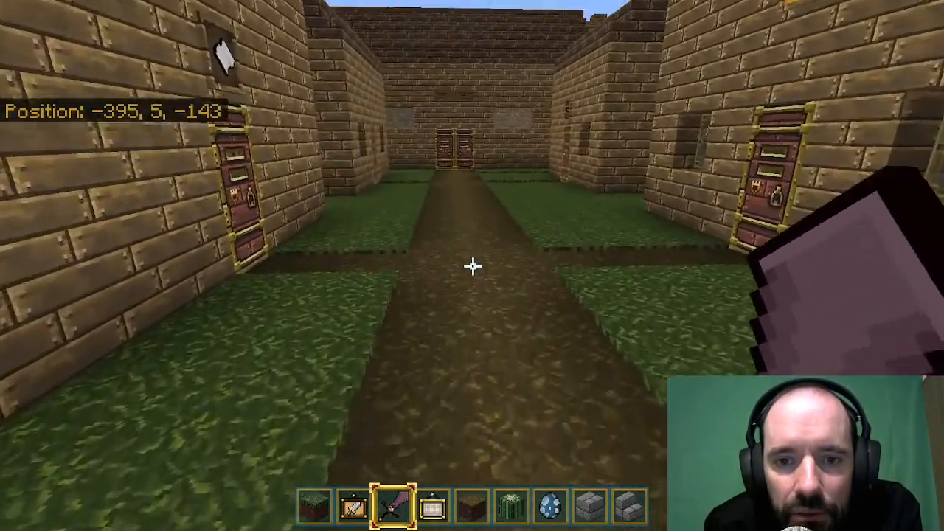
Walk around the village's central path and view the houses, the stone towers and the cobblestone wall.
{"action": "key", "text": "w"}
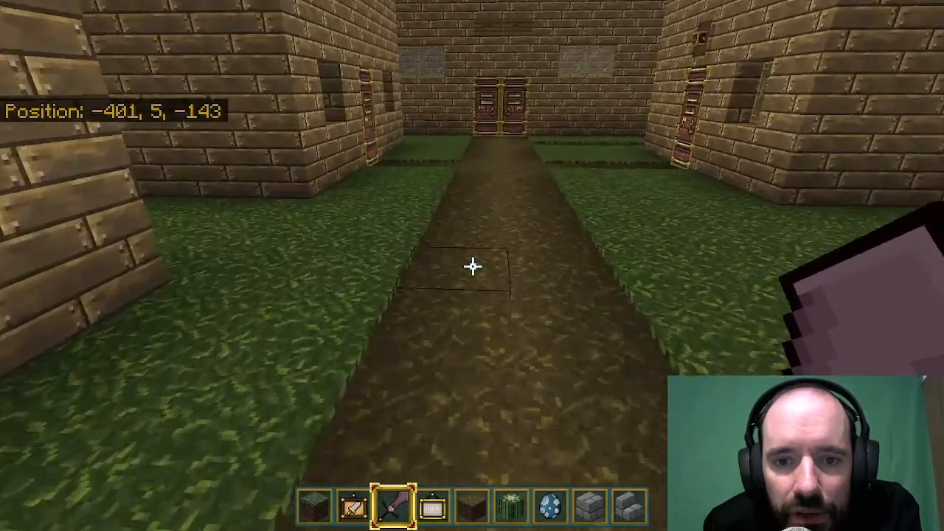
{"action": "key", "text": "w"}
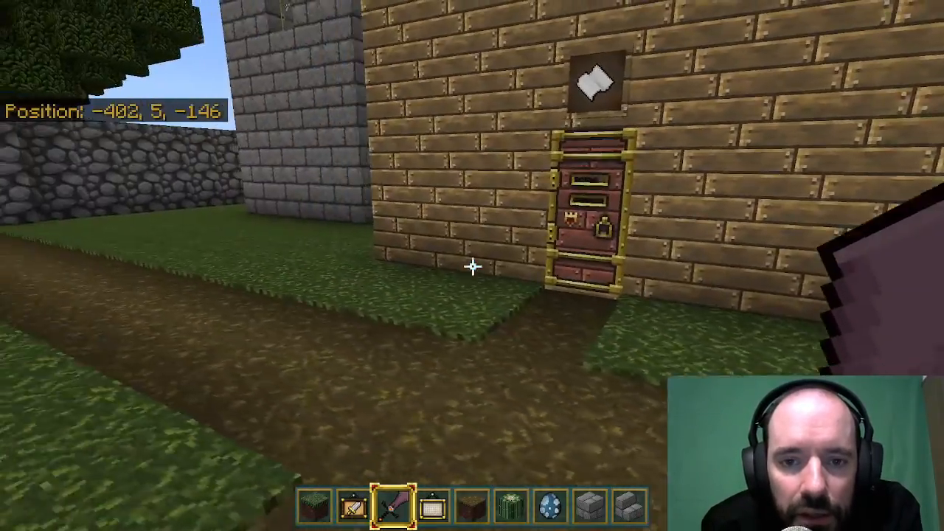
{"action": "key", "text": "w"}
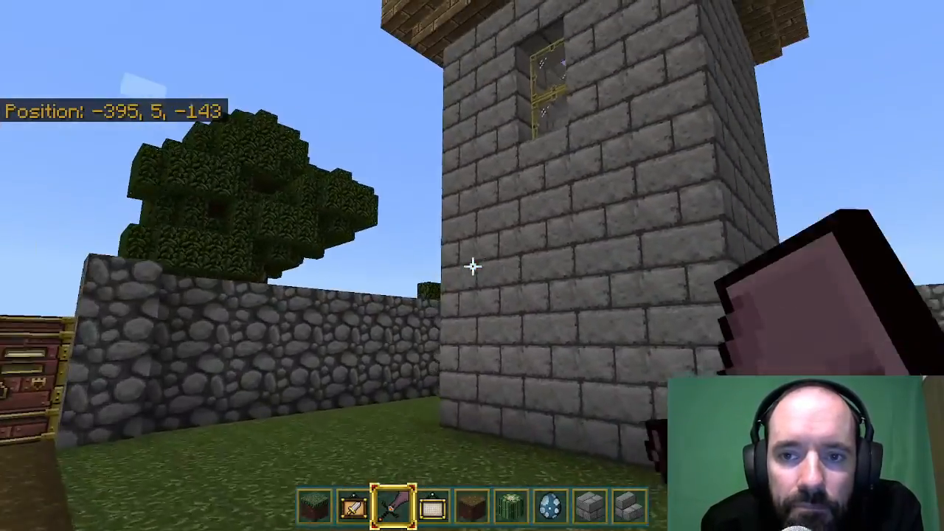
{"action": "key", "text": "w"}
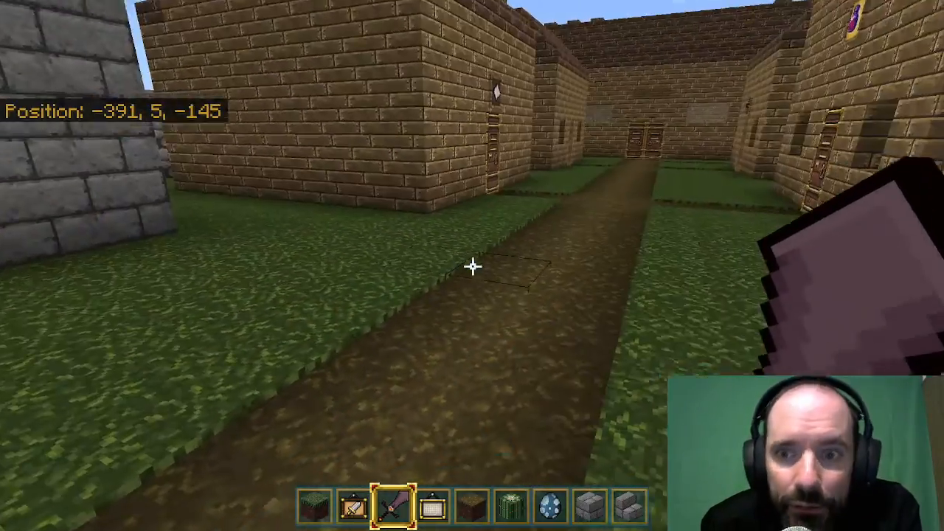
{"action": "key", "text": "w"}
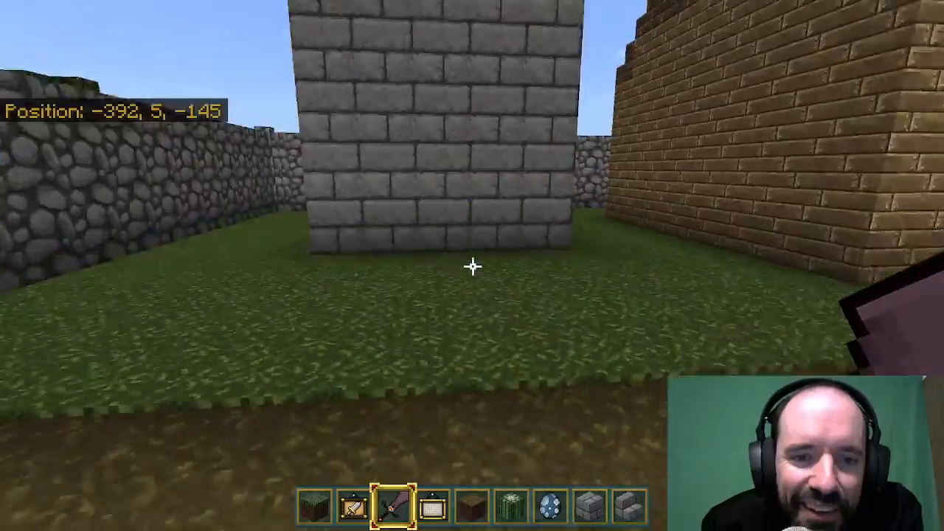
{"action": "key", "text": "w"}
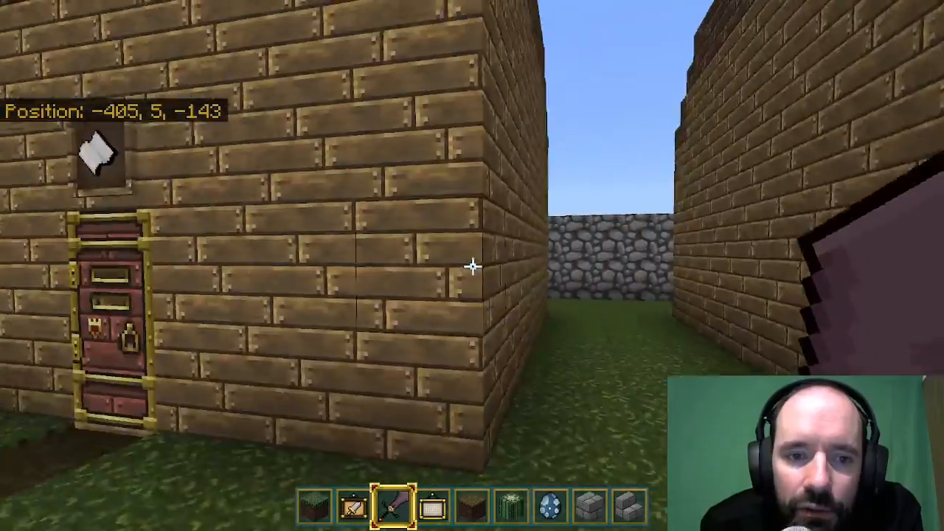
Open the door of the house with the paper sign, view its bookshelf room, close it and look at the entrance towers.
{"action": "key", "text": "w"}
{"action": "right_click", "coordinate": [472, 265]}
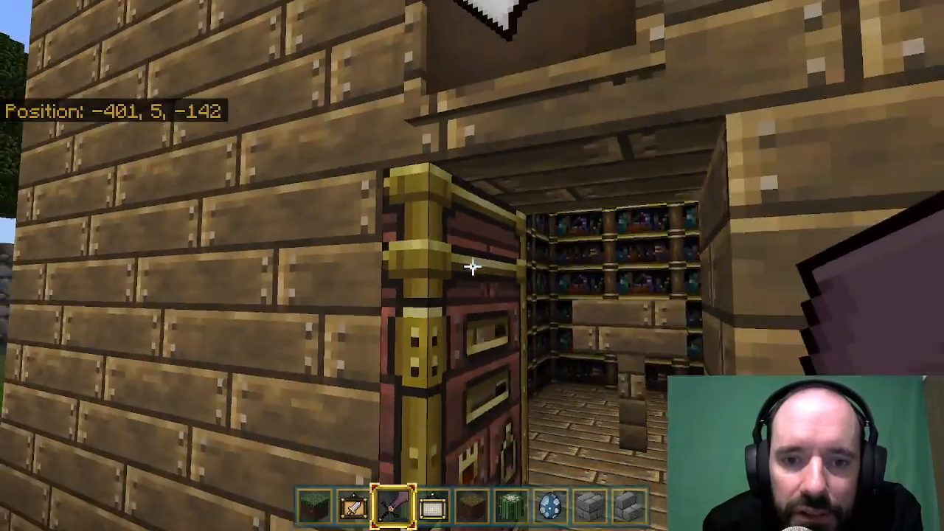
{"action": "right_click", "coordinate": [472, 266]}
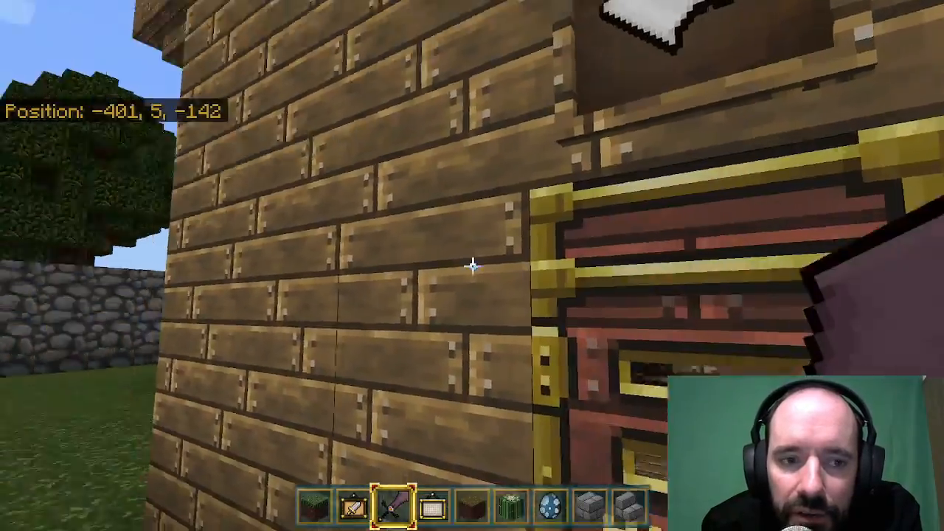
{"action": "key", "text": "w"}
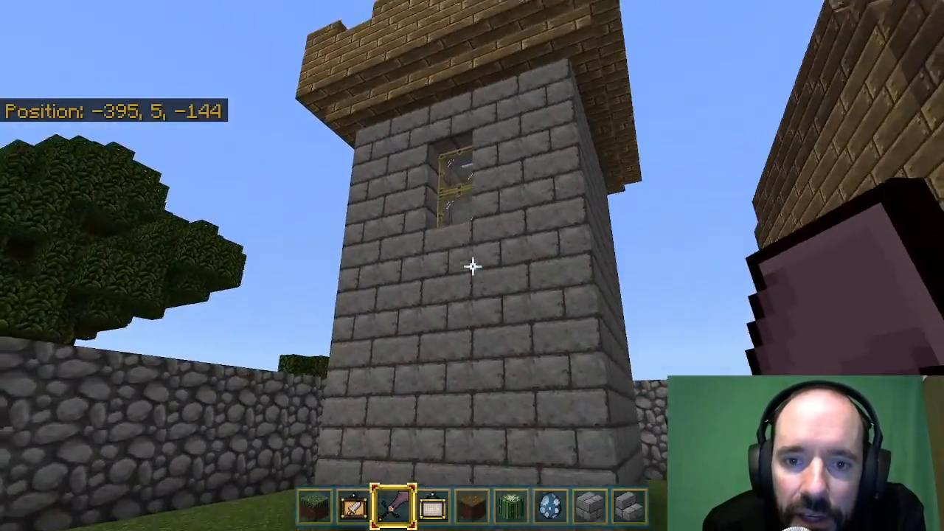
{"action": "key", "text": "w"}
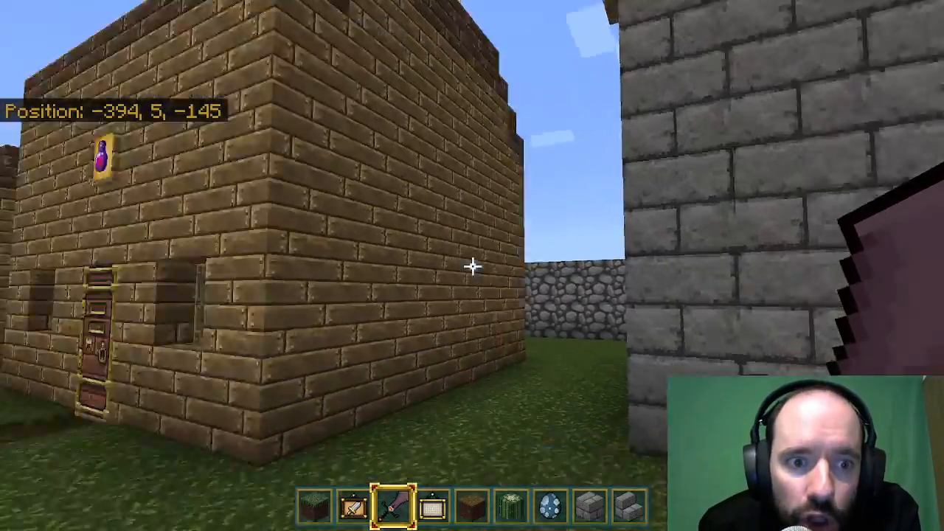
Open the door of the house with the potion sign, look inside and close it again.
{"action": "key", "text": "w"}
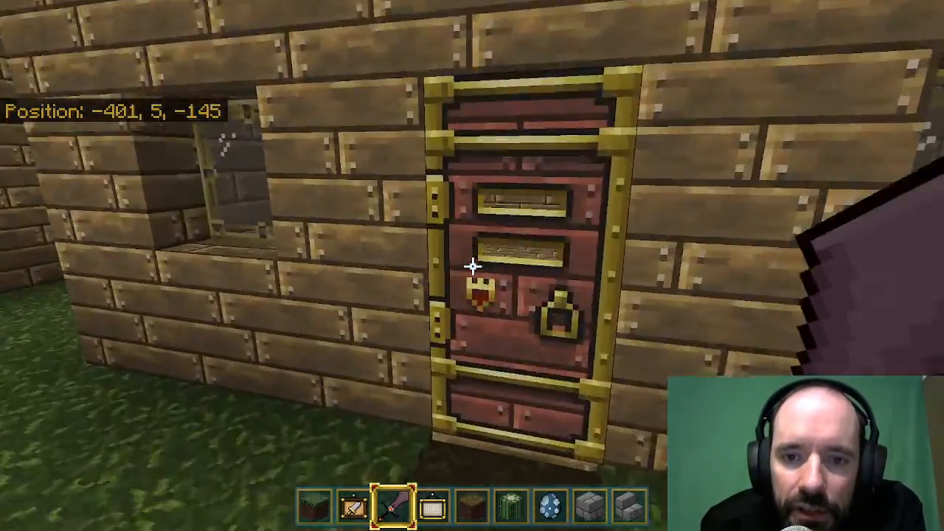
{"action": "right_click", "coordinate": [472, 267]}
{"action": "key", "text": "w"}
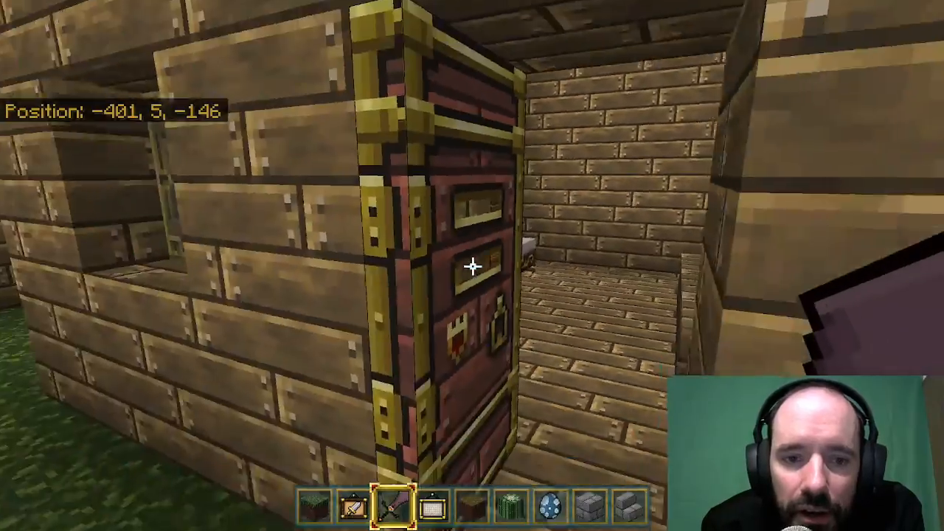
{"action": "right_click", "coordinate": [472, 266]}
{"action": "key", "text": "w"}
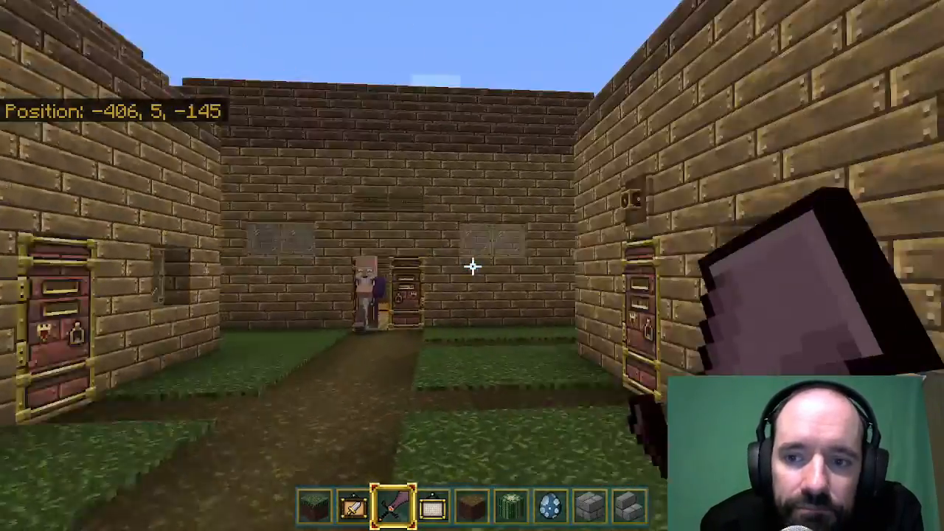
Walk to the house nearer the large building, open its door and look into the room.
{"action": "key", "text": "w"}
{"action": "right_click", "coordinate": [472, 267]}
{"action": "key", "text": "w"}
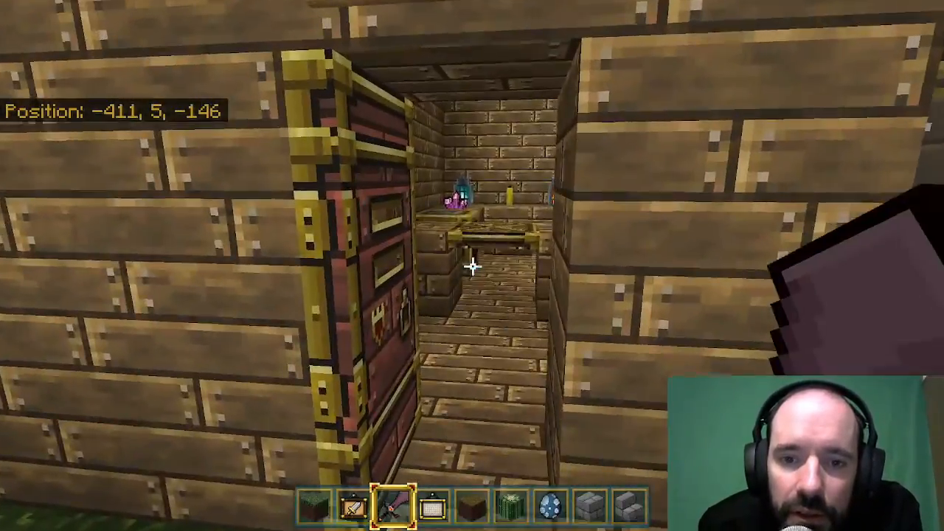
Enter the house, view its counter with the crystals and lanterns, leave again and close the door.
{"action": "key", "text": "w"}
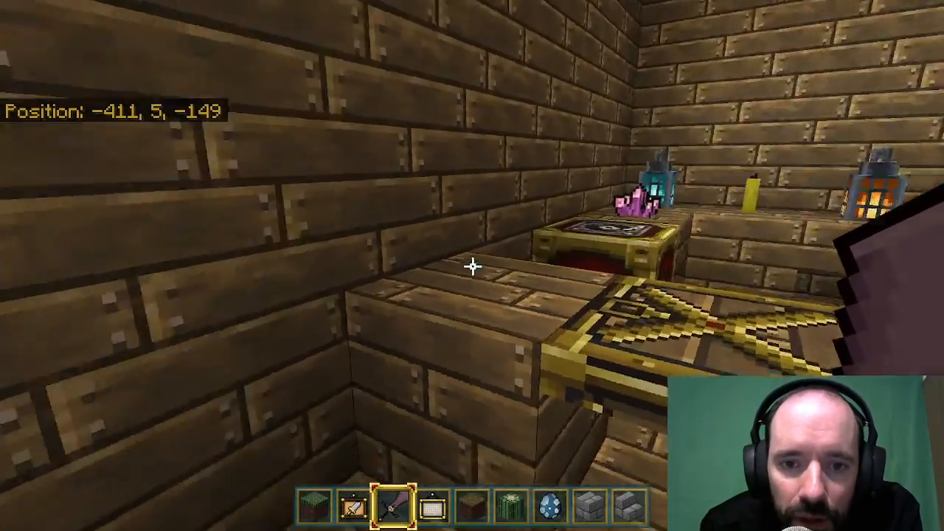
{"action": "key", "text": "w"}
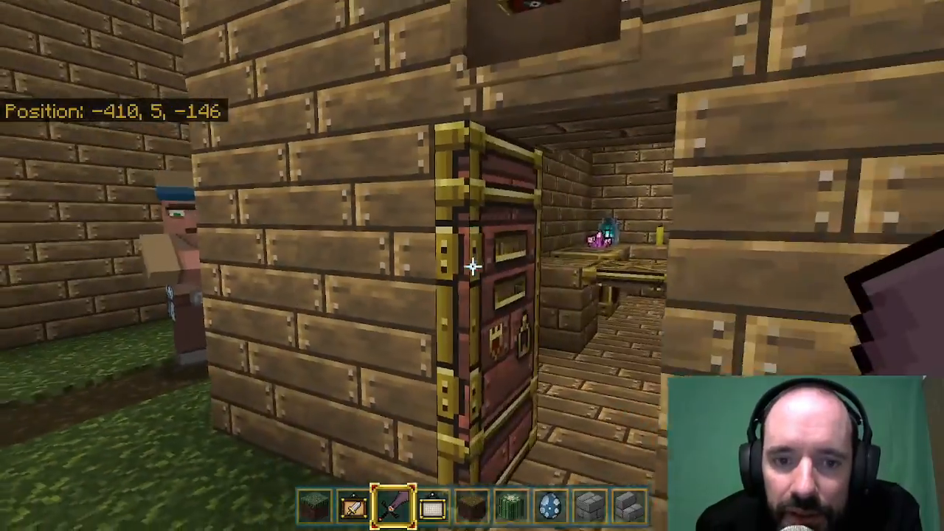
{"action": "right_click", "coordinate": [472, 266]}
{"action": "key", "text": "w"}
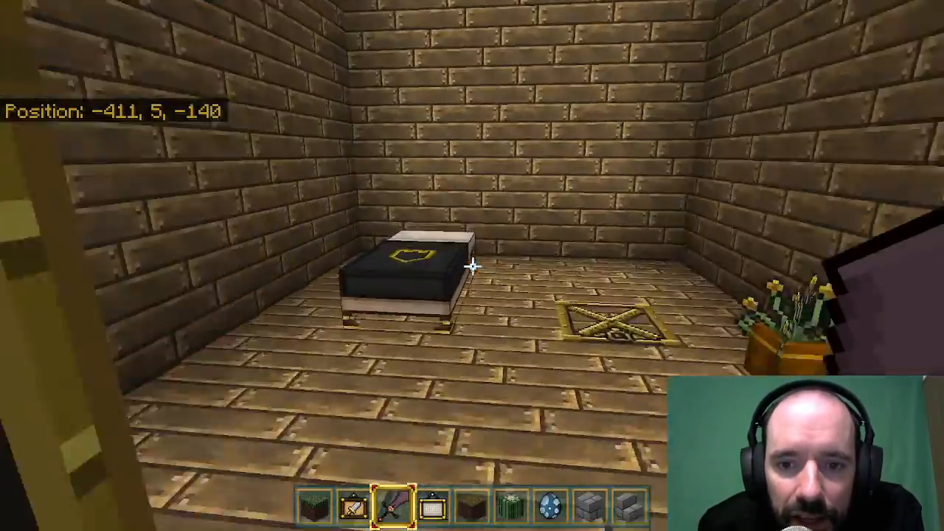
Enter the house across the path, view the basement room with the archery target, leave and close the door.
{"action": "key", "text": "w"}
{"action": "right_click", "coordinate": [472, 266]}
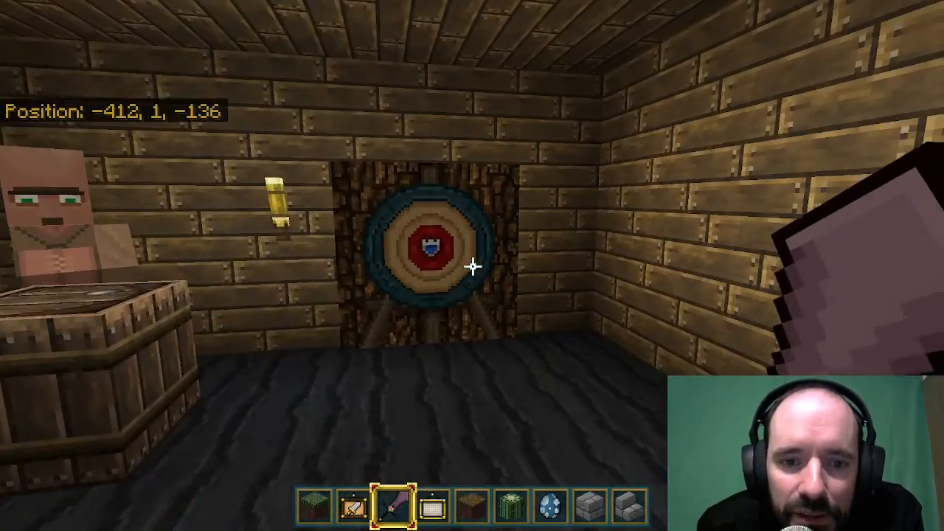
{"action": "key", "text": "w"}
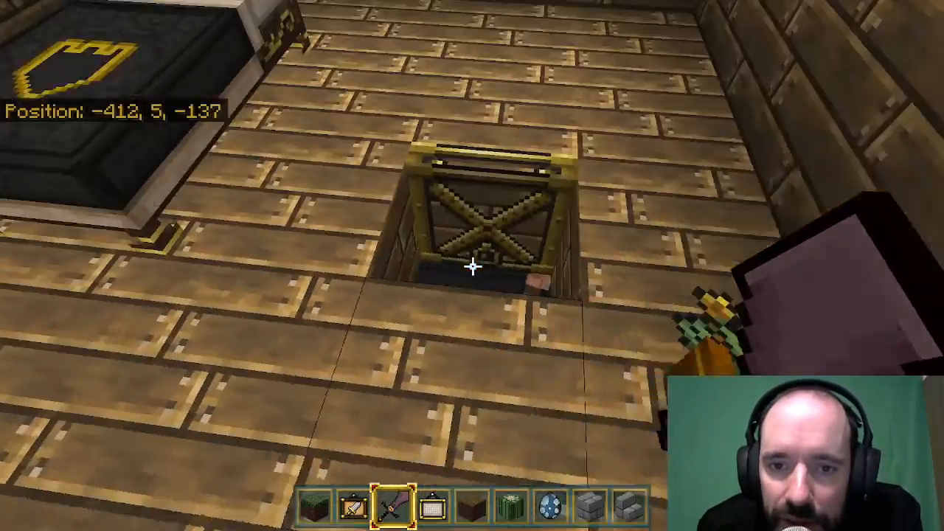
{"action": "right_click", "coordinate": [473, 266]}
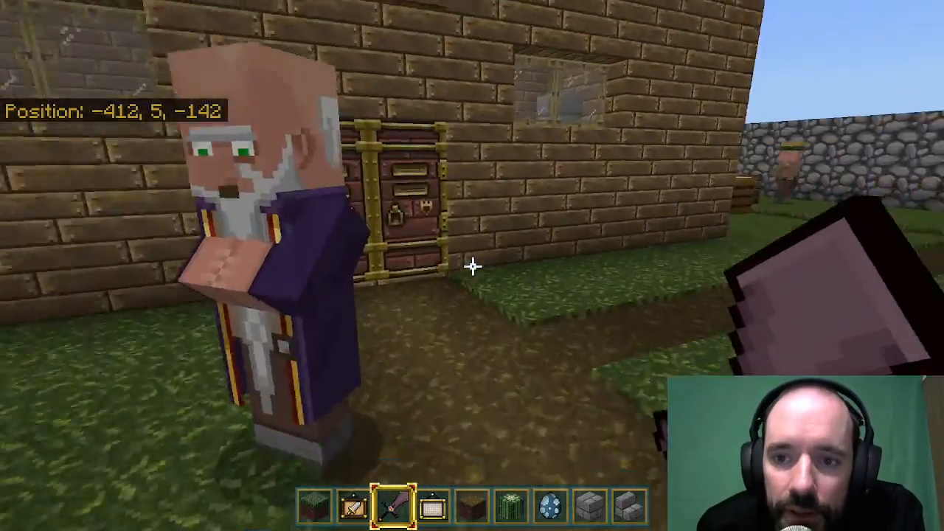
Walk to the large building signed as the hall and open its double doors.
{"action": "key", "text": "w"}
{"action": "key", "text": "s"}
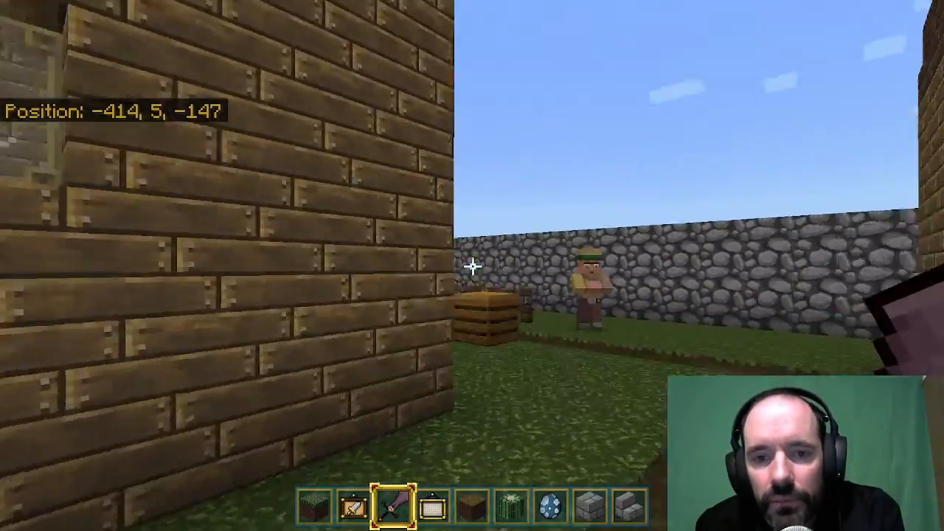
{"action": "key", "text": "w"}
{"action": "right_click", "coordinate": [473, 266]}
{"action": "key", "text": "w"}
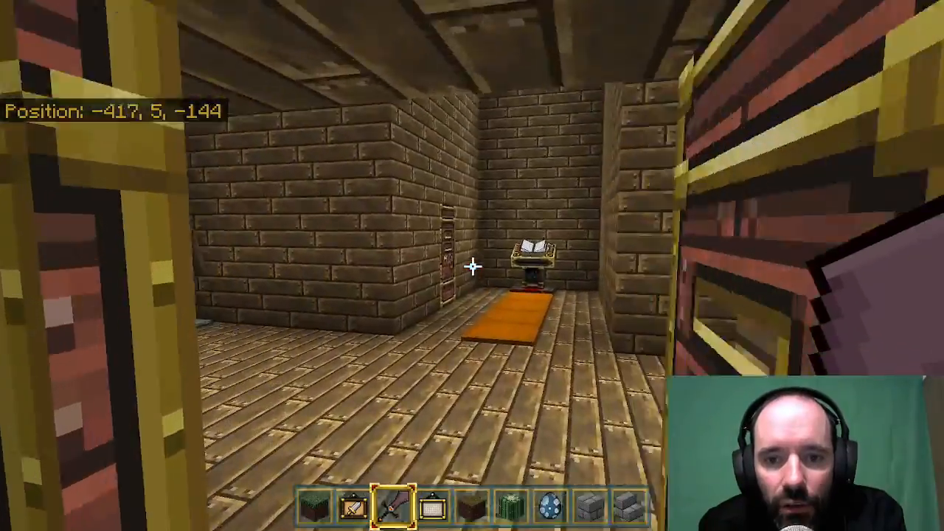
Walk through the hall to view the armor stands, the fireplace and the bedroom.
{"action": "key", "text": "w"}
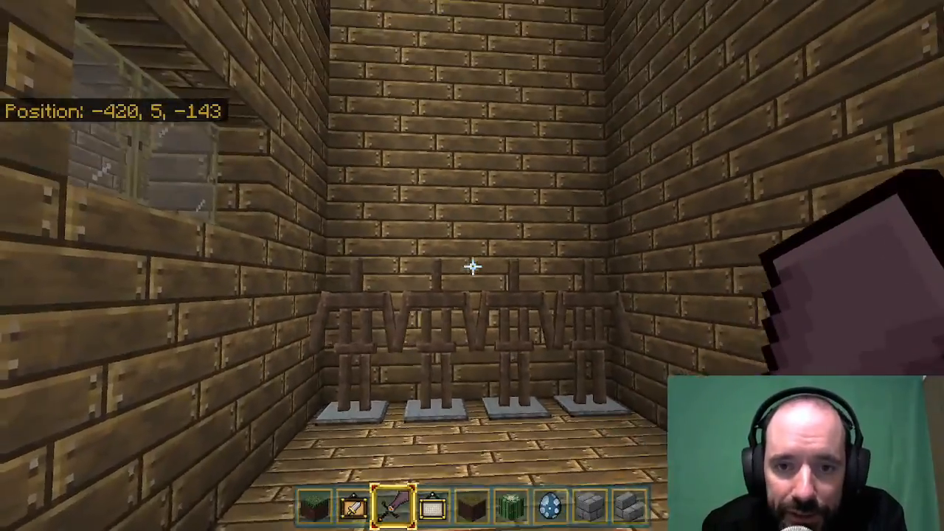
{"action": "key", "text": "w"}
{"action": "key", "text": "s"}
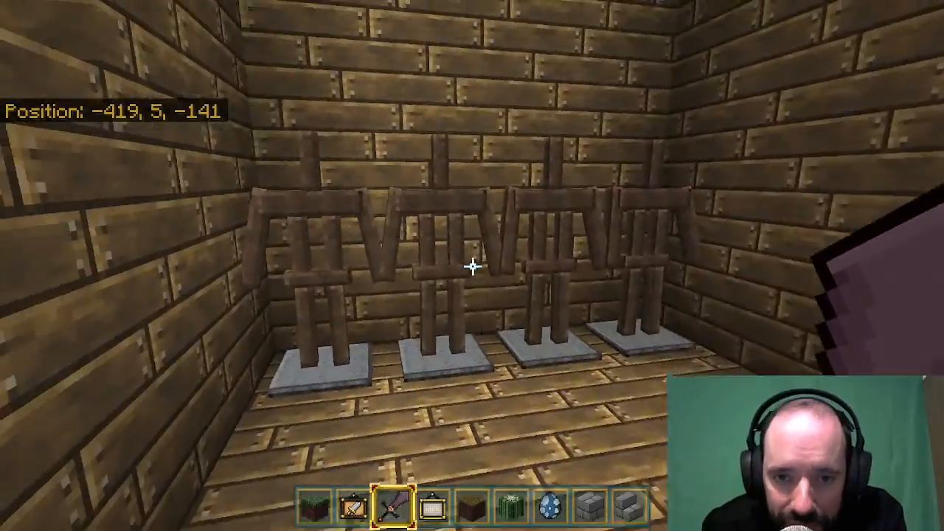
{"action": "key", "text": "w"}
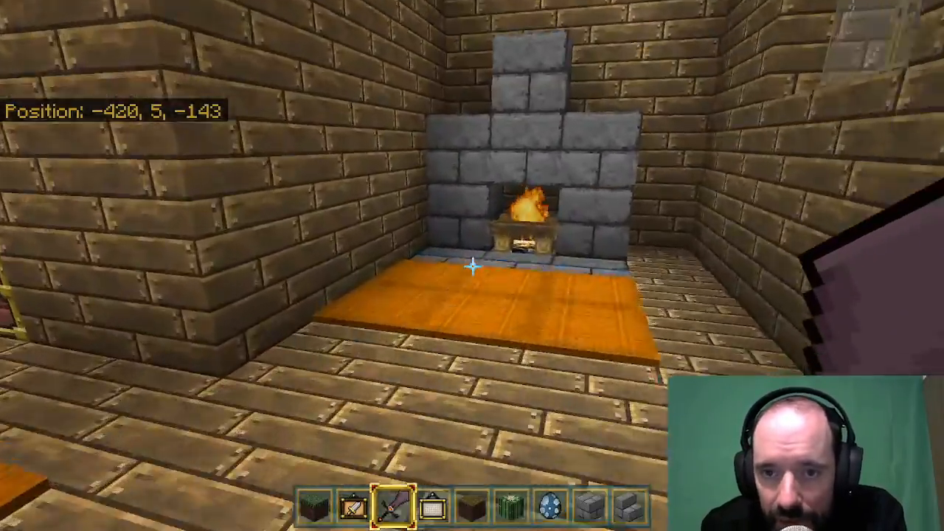
{"action": "key", "text": "w"}
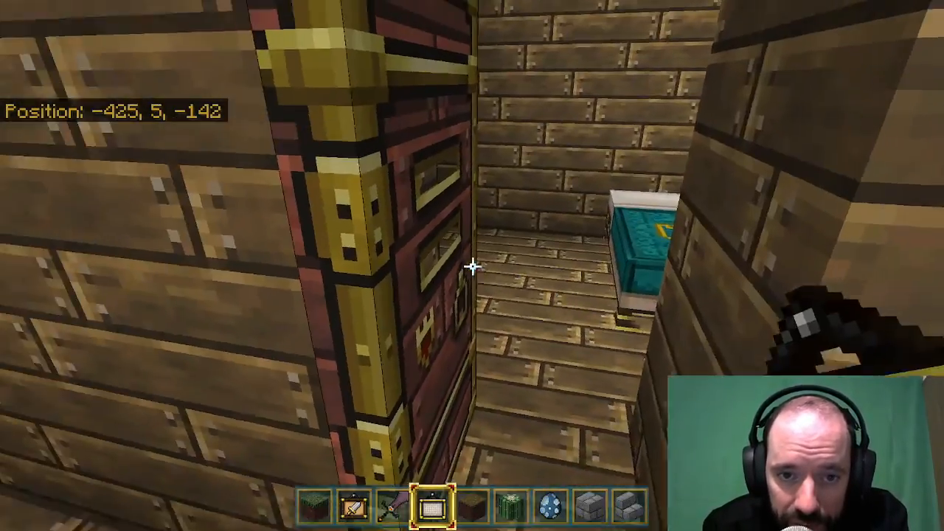
Leave the hall and fly up to view the village's houses, roofs and paths from above.
{"action": "key", "text": "w"}
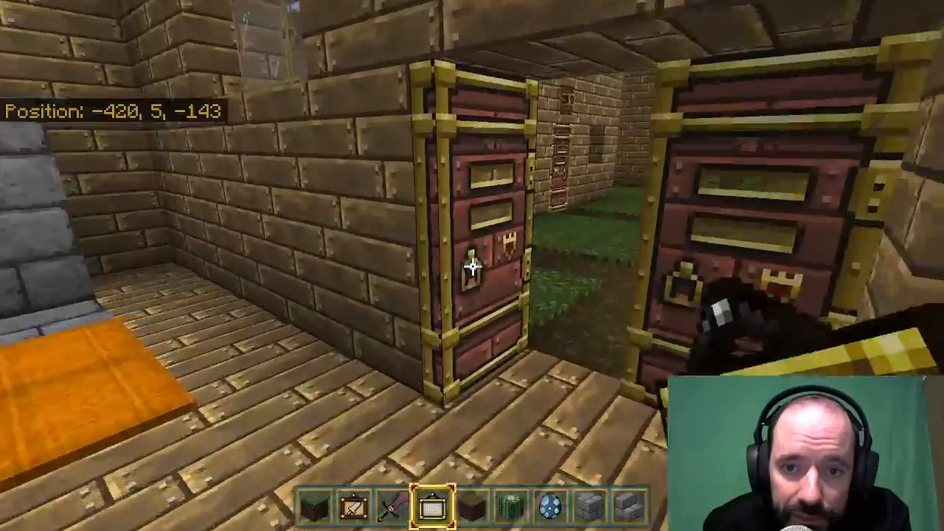
{"action": "key", "text": "s"}
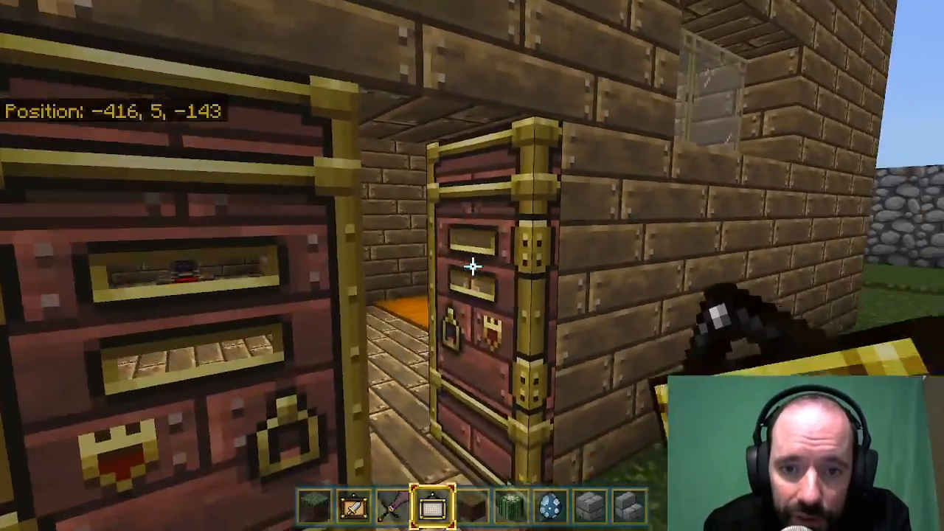
{"action": "key", "text": "w"}
{"action": "key", "text": "space"}
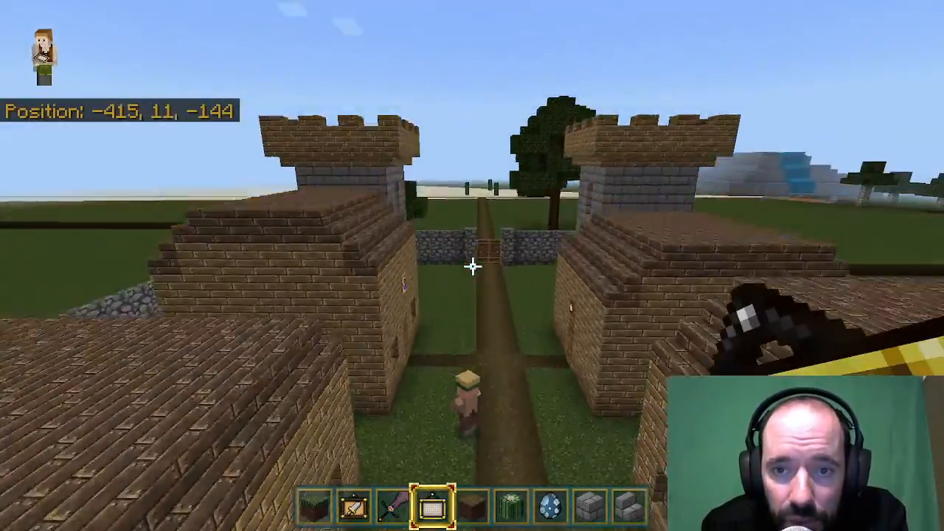
{"action": "key", "text": "w"}
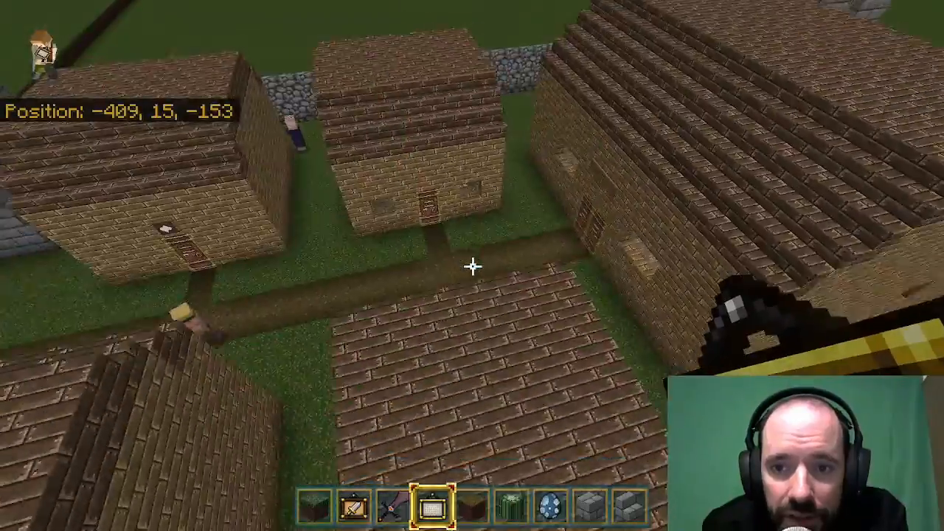
{"action": "key", "text": "w"}
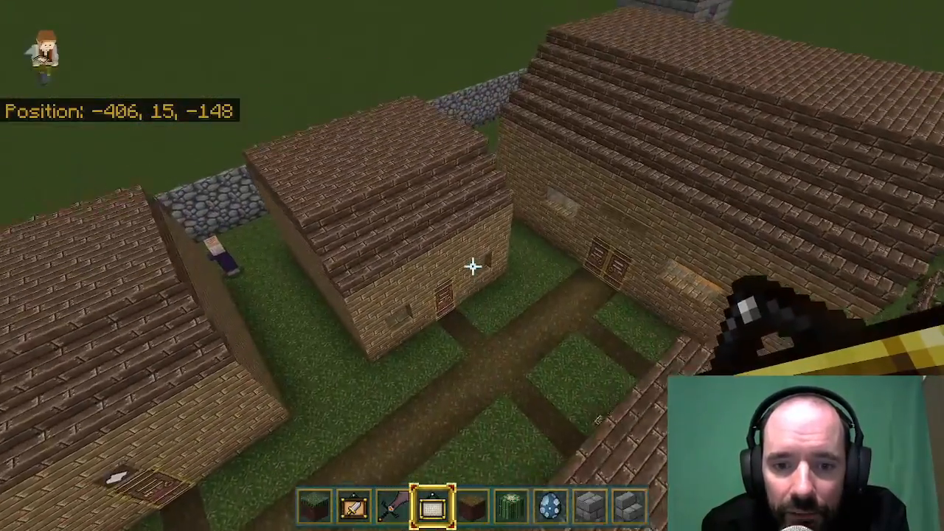
Search the creative inventory for "town" and put the Spawn Town Hero egg in the cactus's hotbar slot.
{"action": "key", "text": "e"}
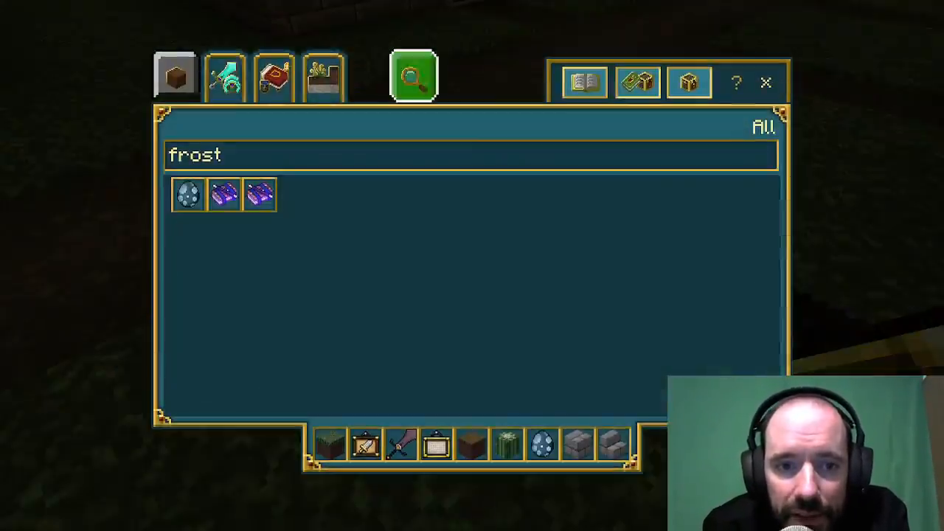
{"action": "key", "text": "BackSpace"}
{"action": "key", "text": "BackSpace"}
{"action": "key", "text": "BackSpace"}
{"action": "key", "text": "BackSpace"}
{"action": "key", "text": "BackSpace"}
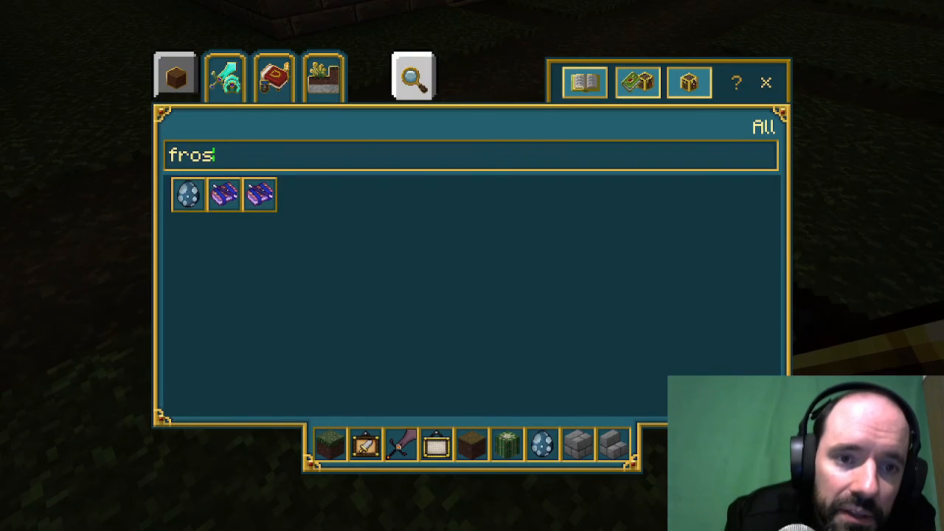
{"action": "type", "text": "town"}
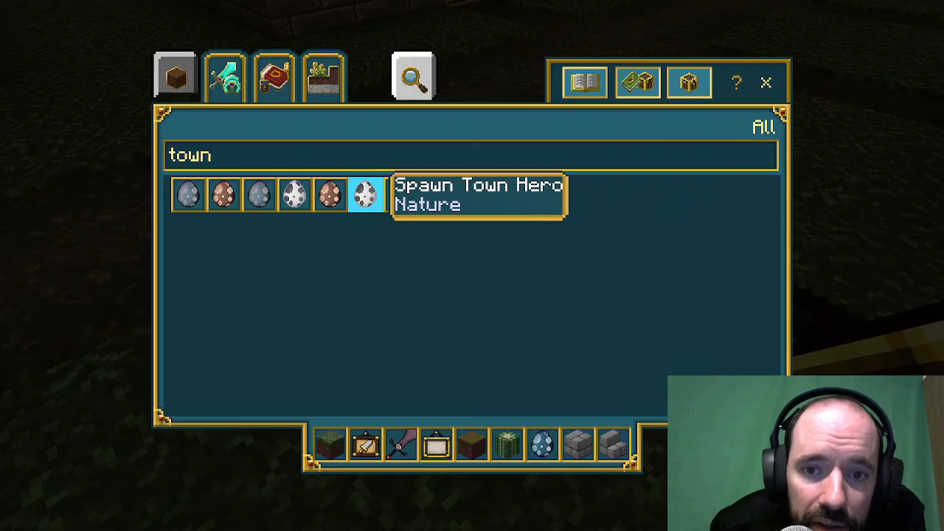
{"action": "left_click", "coordinate": [507, 444]}
{"action": "key", "text": "Escape"}
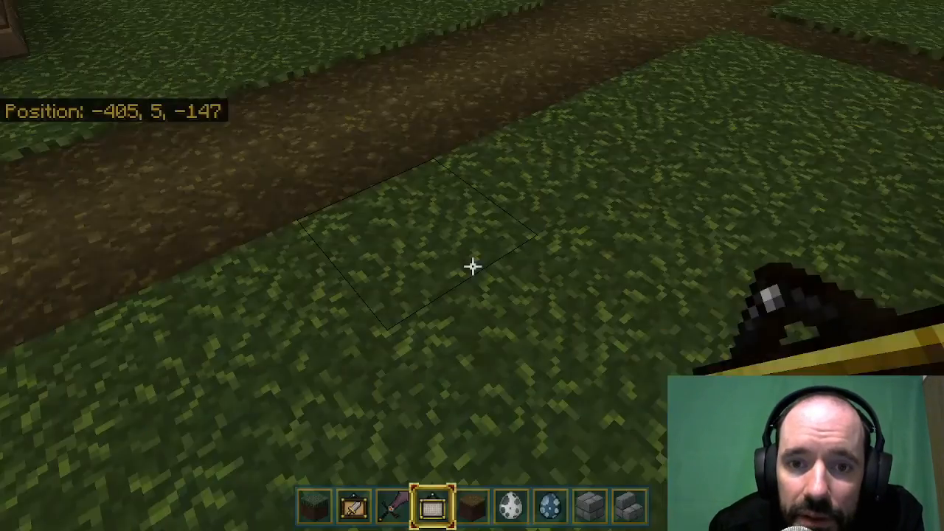
Spawn three Town Heroes along the village's central path.
{"action": "scroll", "coordinate": [472, 266], "scroll_direction": "down", "scroll_amount": 2}
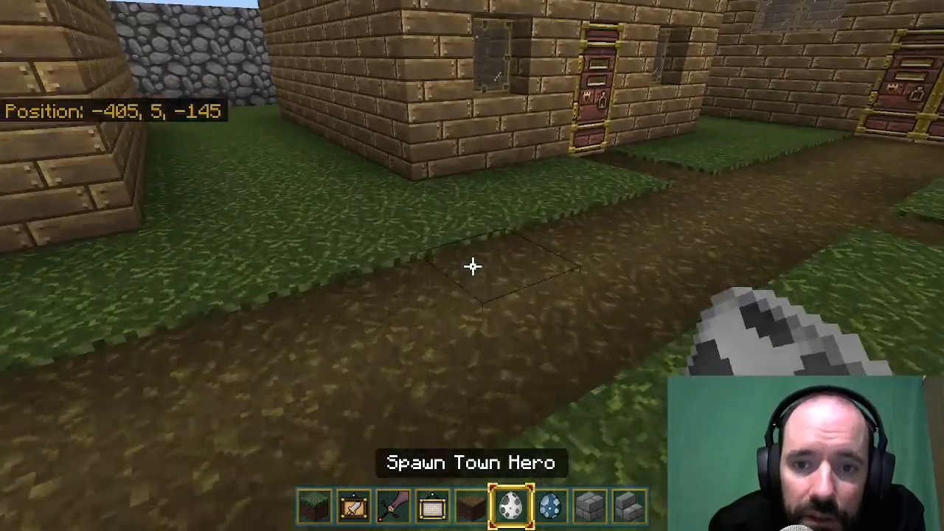
{"action": "right_click", "coordinate": [472, 265]}
{"action": "key", "text": "a"}
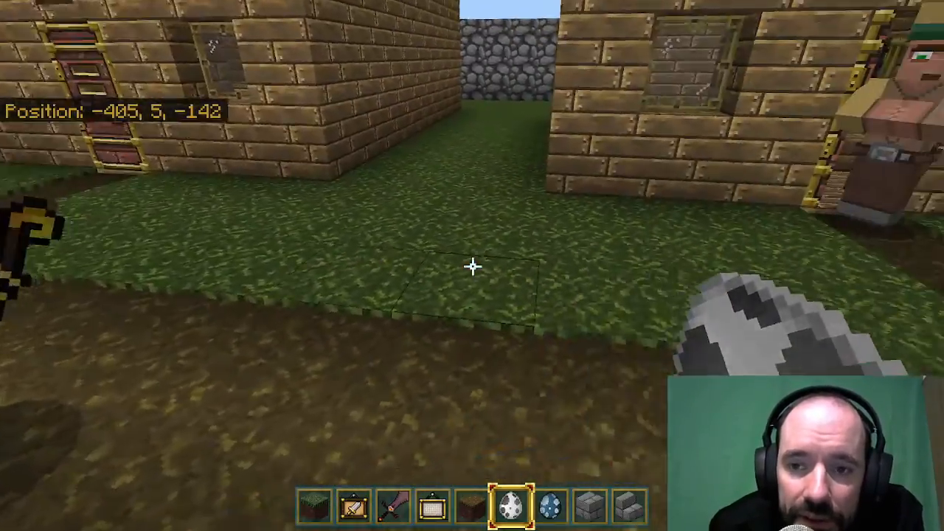
{"action": "key", "text": "d"}
{"action": "key", "text": "w"}
{"action": "right_click", "coordinate": [472, 265]}
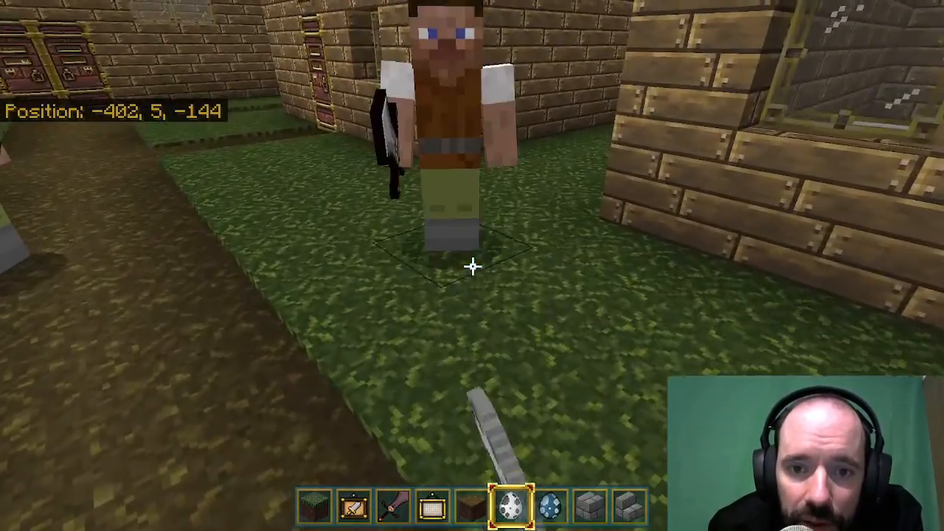
{"action": "key", "text": "s"}
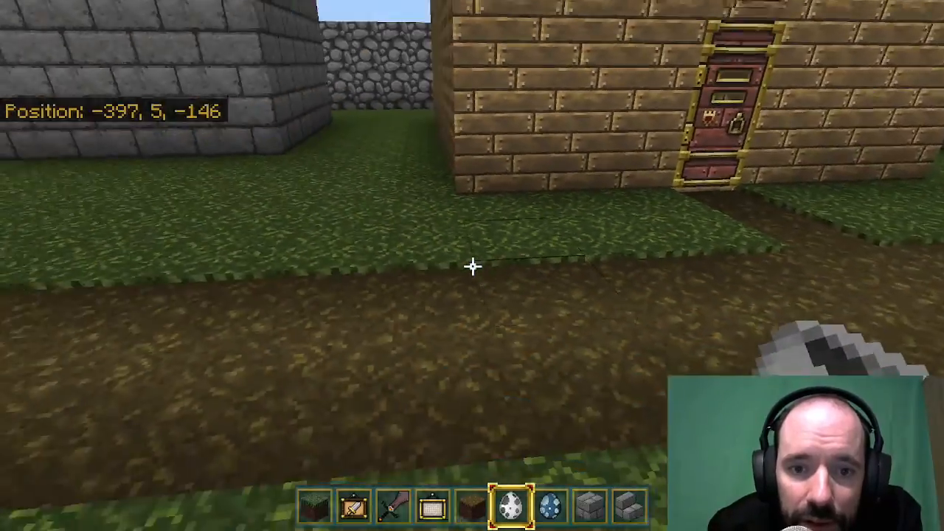
{"action": "key", "text": "w"}
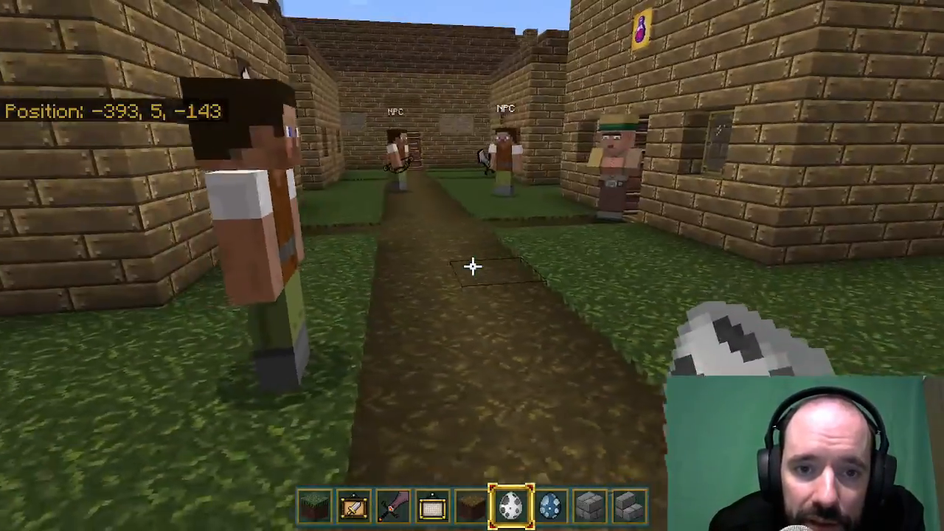
{"action": "key", "text": "s"}
Switch to the sword and fly over the village to view the roofs, the stone towers and the gate.
{"action": "key", "text": "space"}
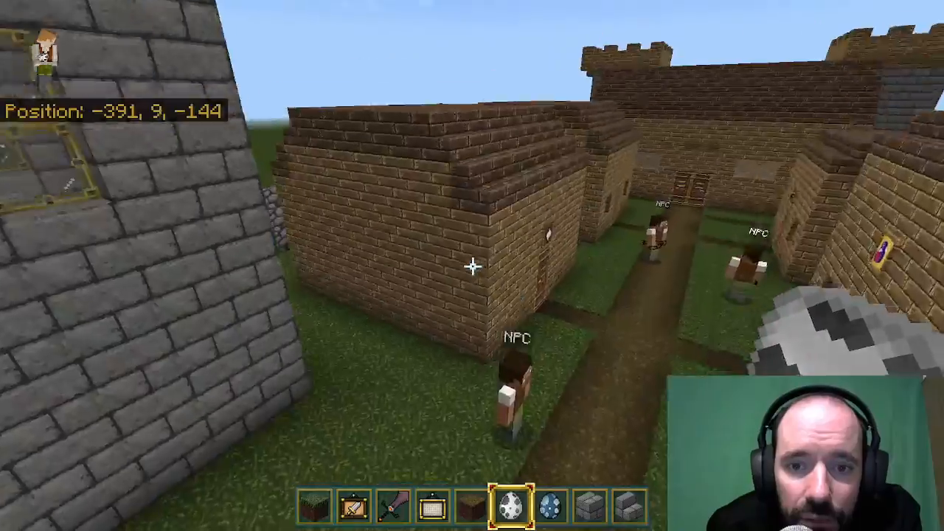
{"action": "scroll", "coordinate": [472, 266], "scroll_direction": "up", "scroll_amount": 3}
{"action": "key", "text": "a"}
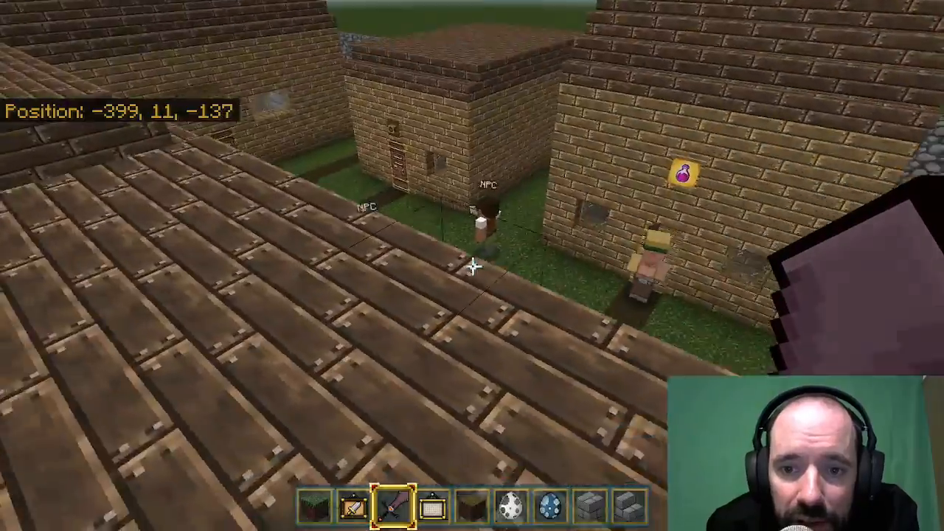
{"action": "key", "text": "a"}
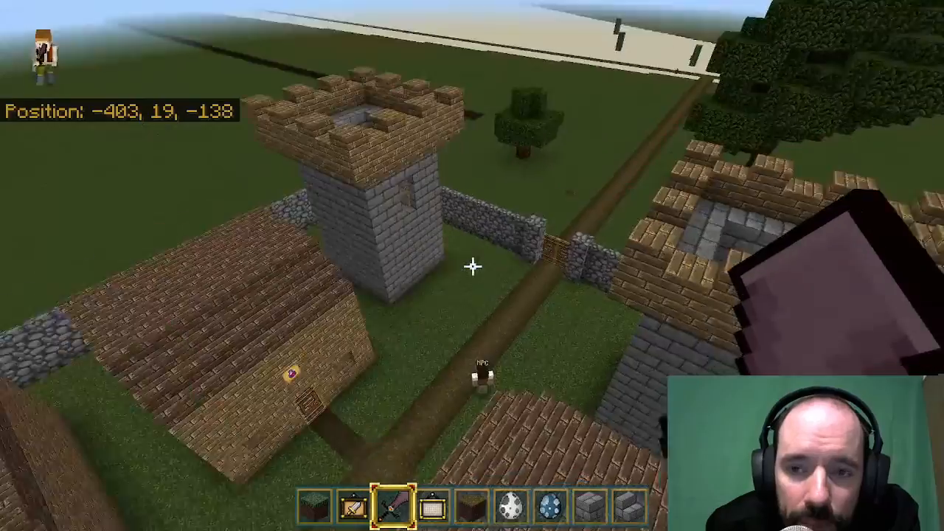
{"action": "key", "text": "w"}
{"action": "key", "text": "w"}
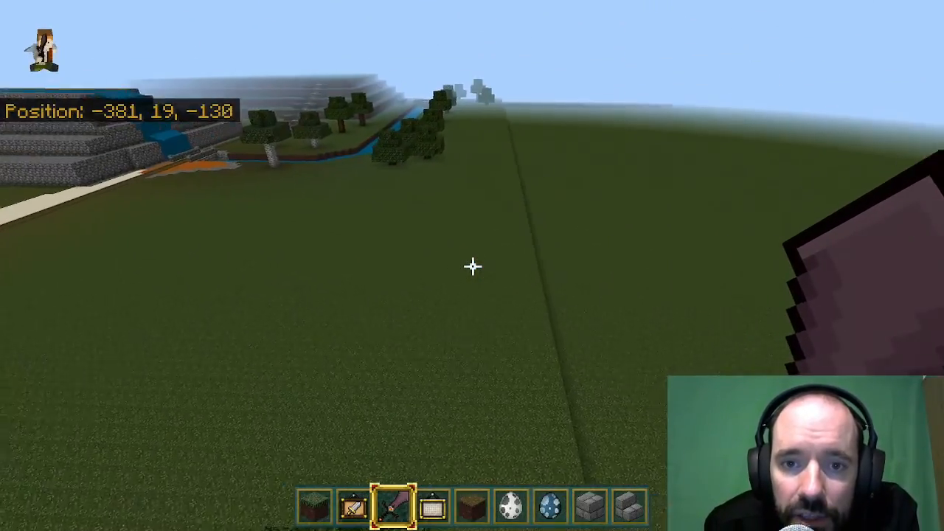
Fly from the village to the river bridge and land on the dirt path between the trees.
{"action": "key", "text": "w"}
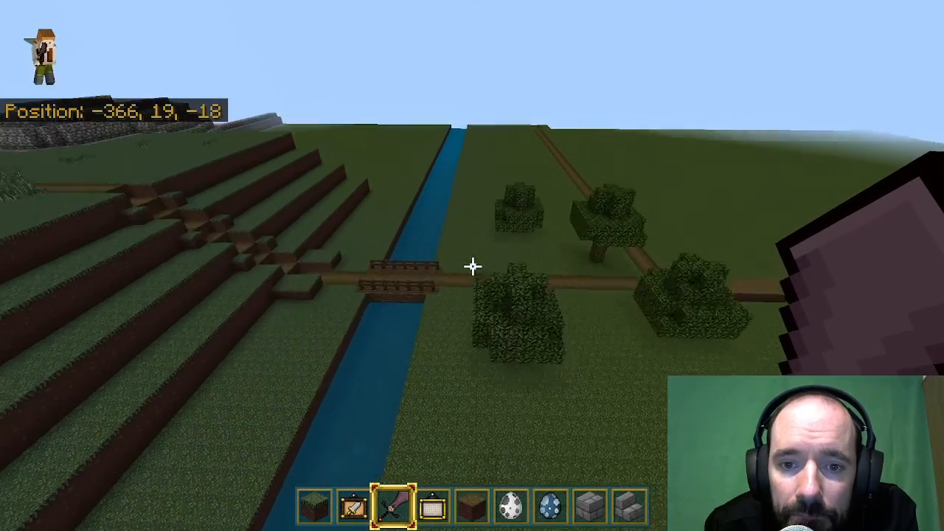
{"action": "key", "text": "w"}
{"action": "key", "text": "shift"}
{"action": "key", "text": "shift"}
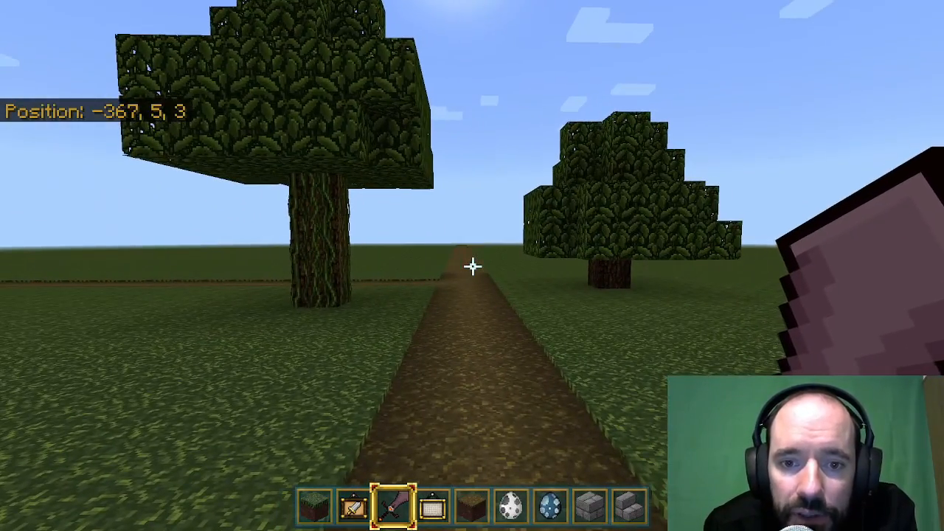
Fly up over the trees and along the dirt path beside the river to view the distant stone mountain.
{"action": "key", "text": "d"}
{"action": "key", "text": "w"}
{"action": "key", "text": "space"}
{"action": "key", "text": "space"}
{"action": "key", "text": "w"}
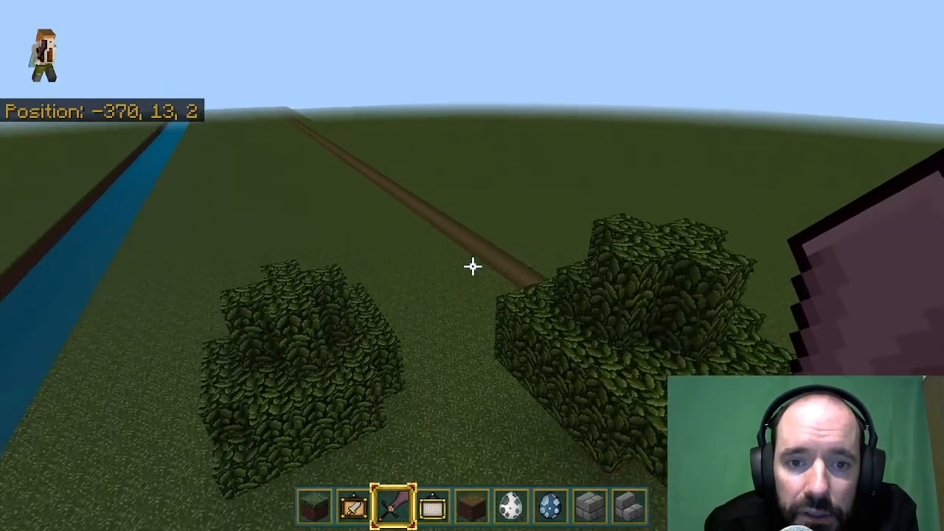
{"action": "key", "text": "w"}
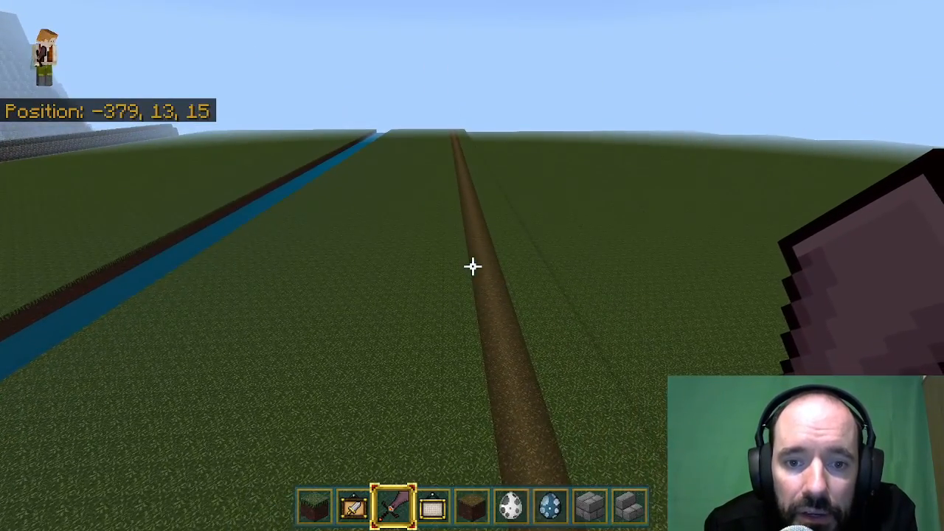
{"action": "key", "text": "w"}
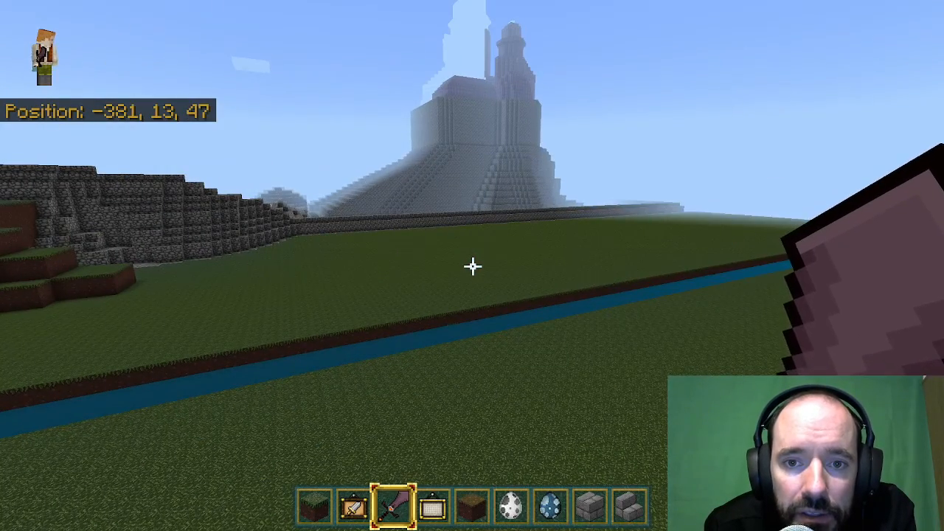
{"action": "key", "text": "w"}
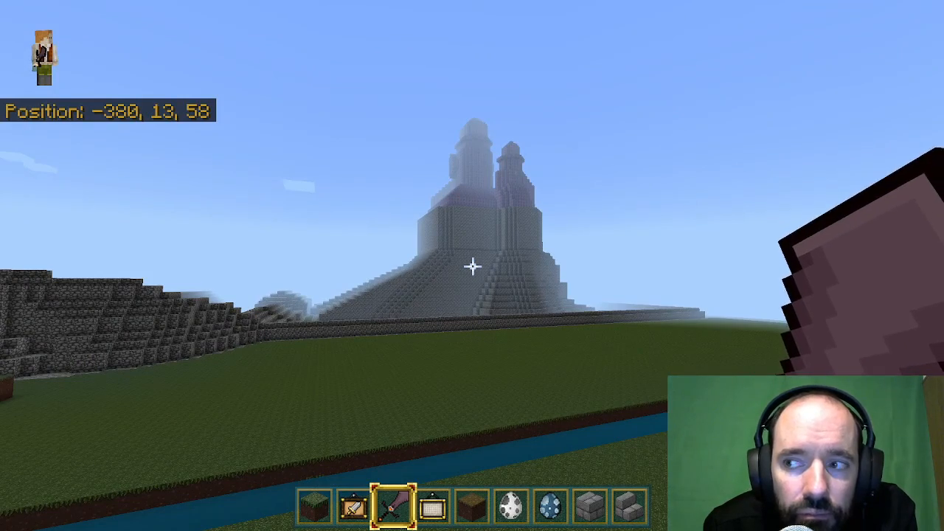
Follow the dirt path from the air to its end and land beside the wooden sign.
{"action": "key", "text": "w"}
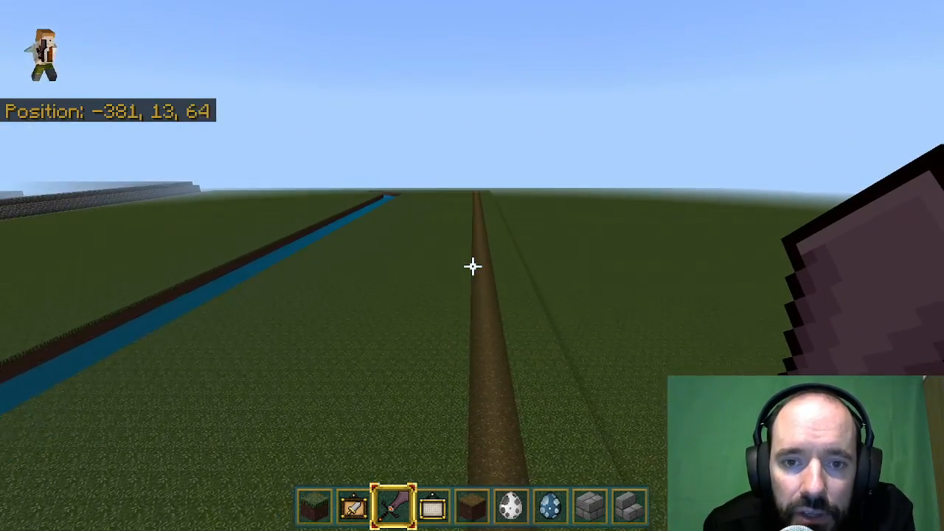
{"action": "key", "text": "w"}
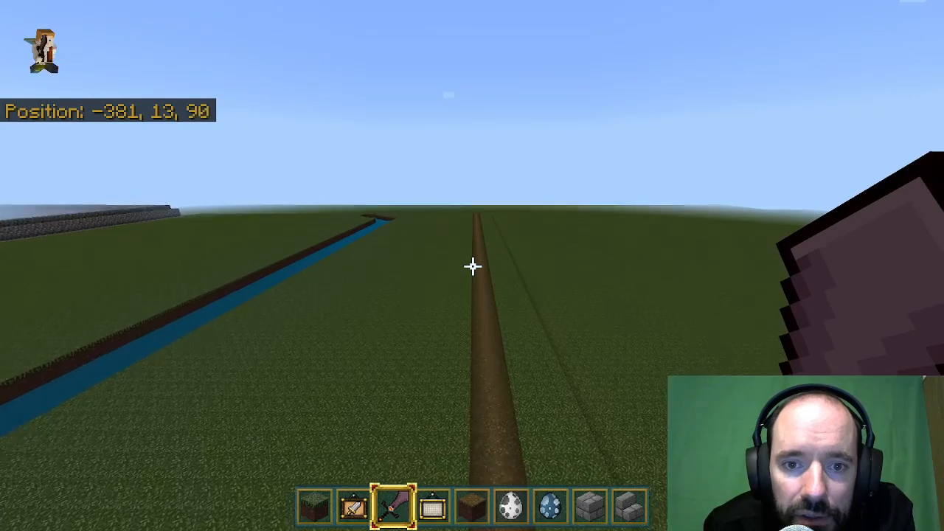
{"action": "key", "text": "w"}
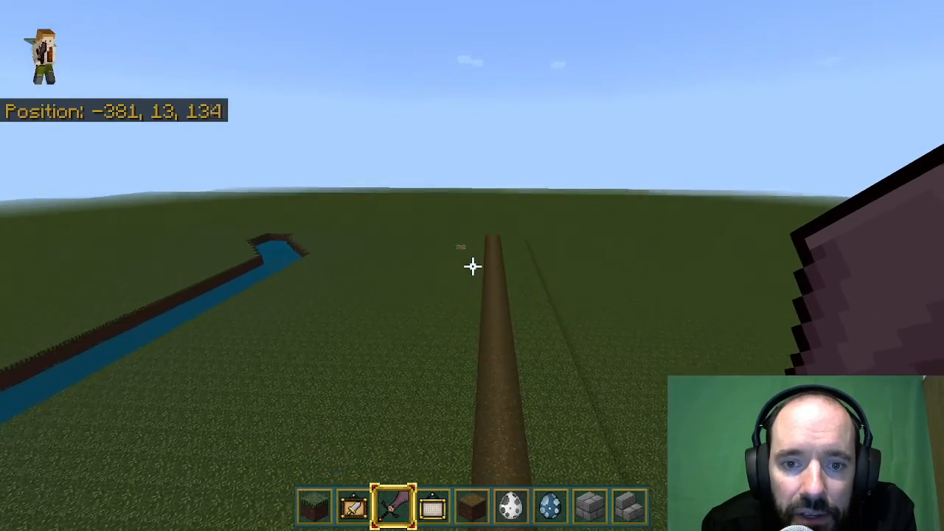
{"action": "key", "text": "w"}
{"action": "key", "text": "space"}
{"action": "key", "text": "space"}
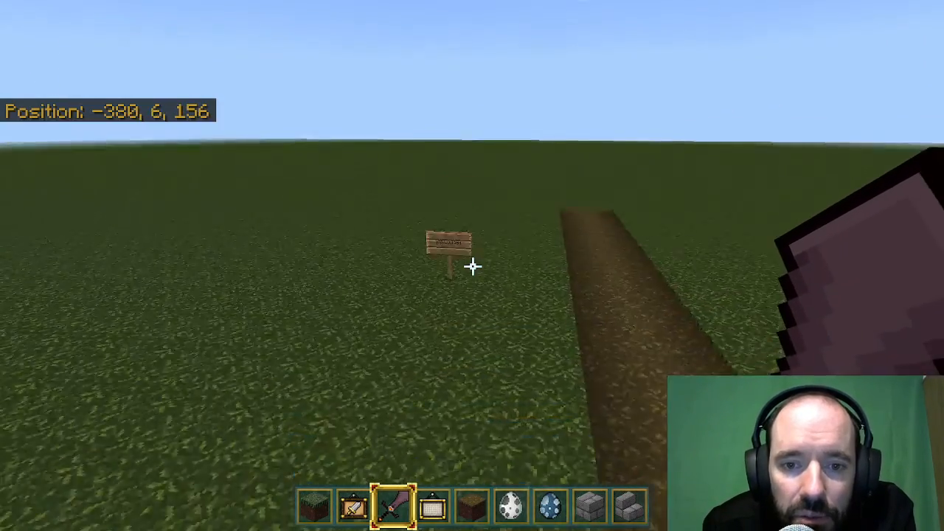
{"action": "key", "text": "w"}
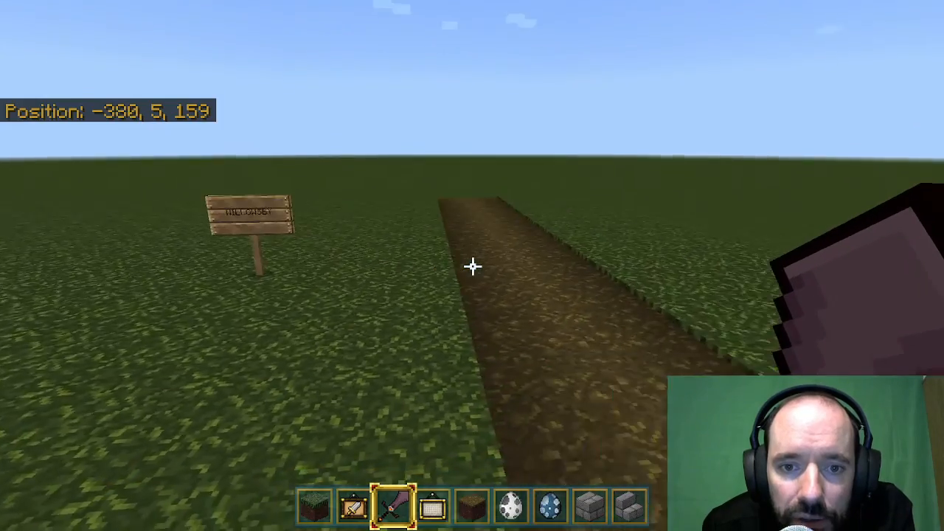
Rise above the path's end to view the river bend, and fly across to the stone mountain.
{"action": "key", "text": "space"}
{"action": "key", "text": "space"}
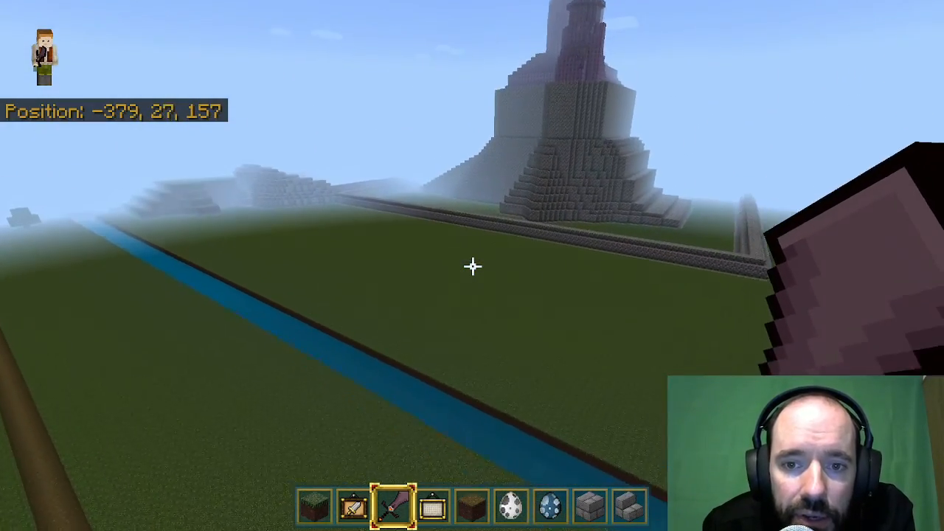
{"action": "key", "text": "space"}
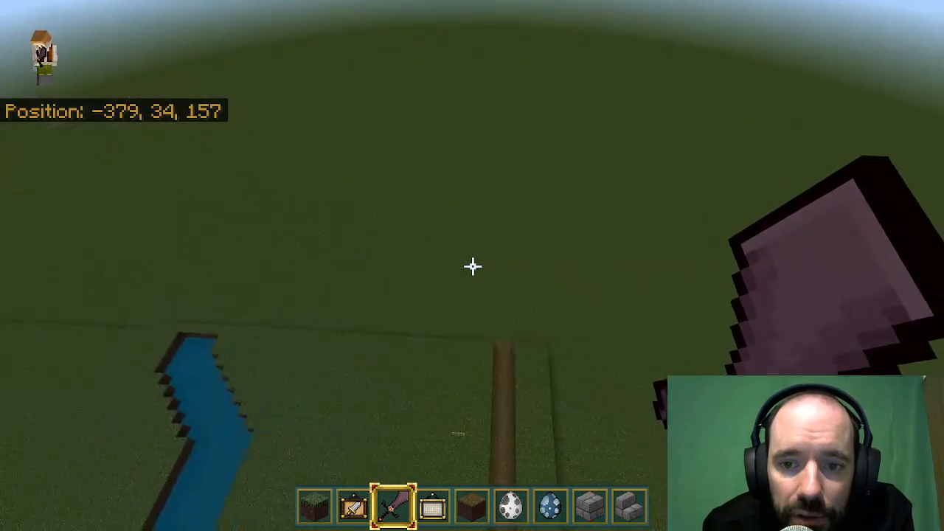
{"action": "key", "text": "w"}
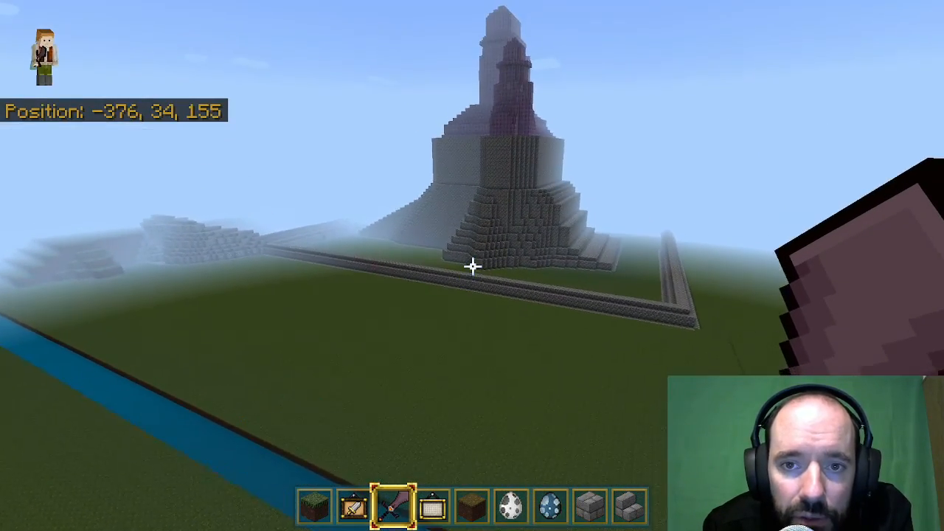
{"action": "key", "text": "w"}
{"action": "key", "text": "w"}
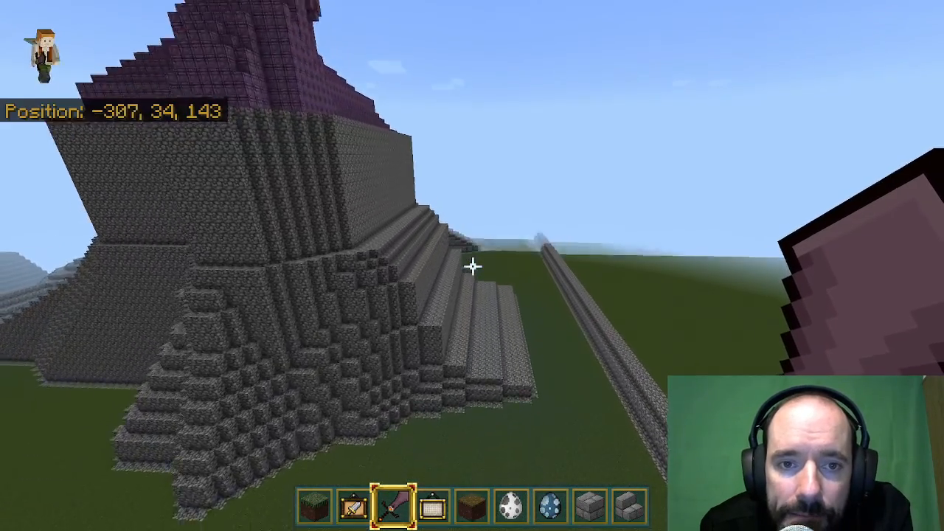
Fly around the mountain's side to the purple tower's entrance, land and open its door.
{"action": "key", "text": "w"}
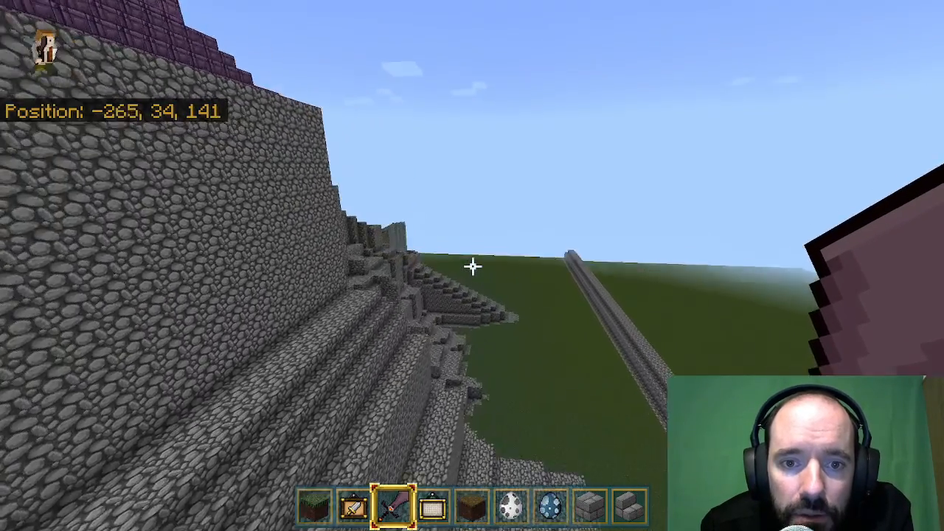
{"action": "key", "text": "space"}
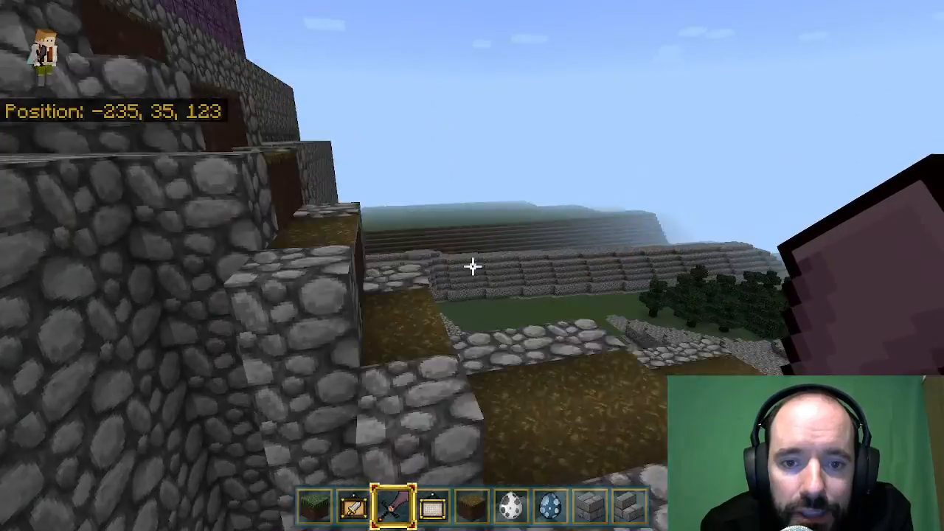
{"action": "key", "text": "w"}
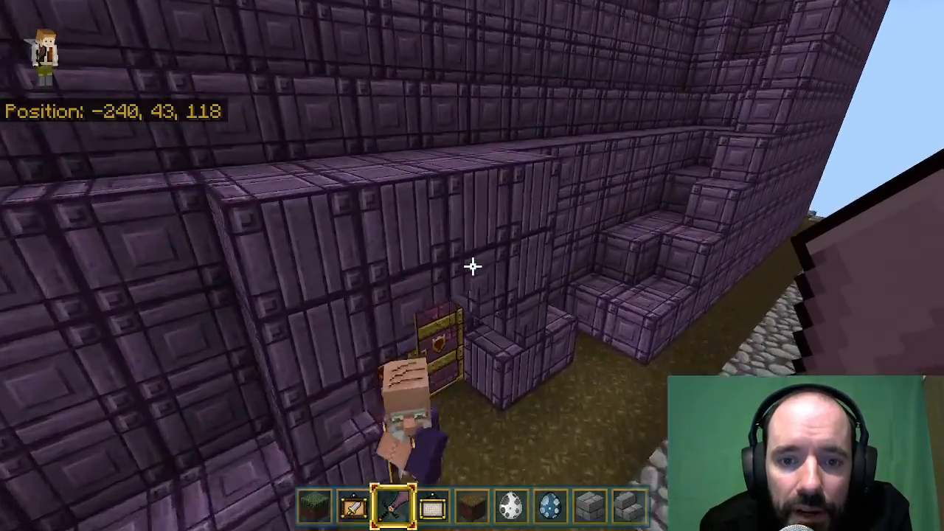
{"action": "key", "text": "shift"}
{"action": "right_click", "coordinate": [473, 266]}
{"action": "key", "text": "w"}
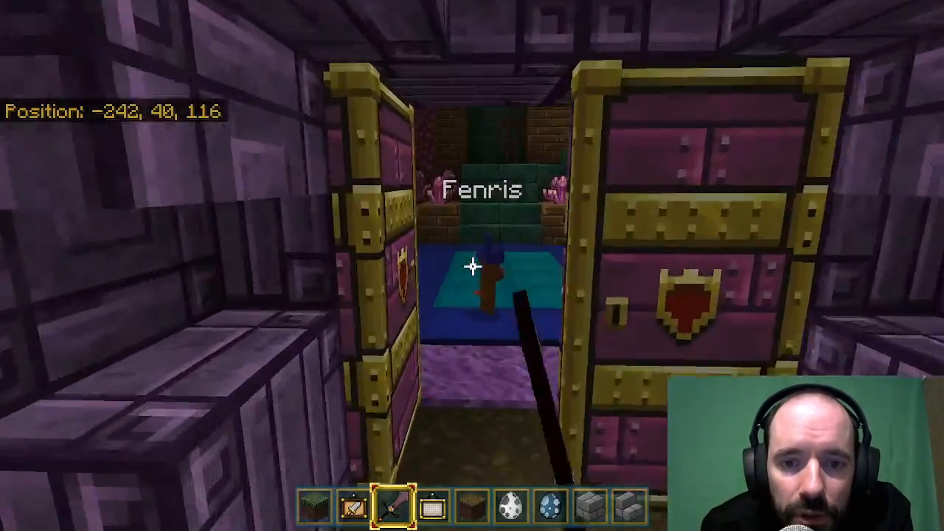
Step back out of the purple tower and close its door.
{"action": "key", "text": "s"}
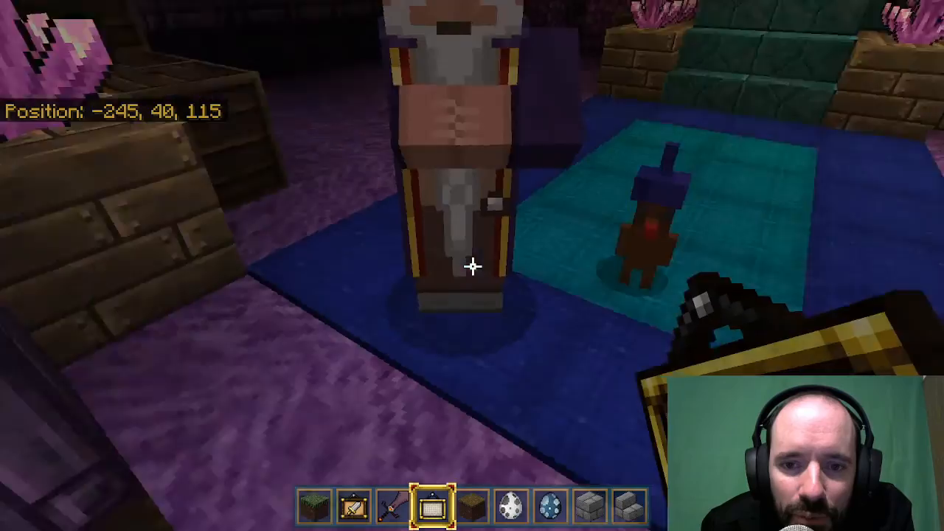
{"action": "key", "text": "w"}
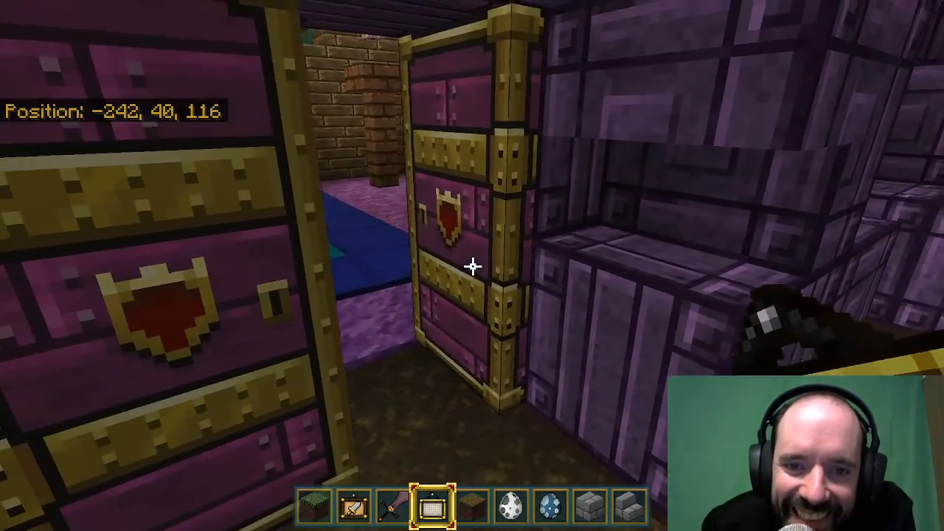
{"action": "right_click", "coordinate": [473, 267]}
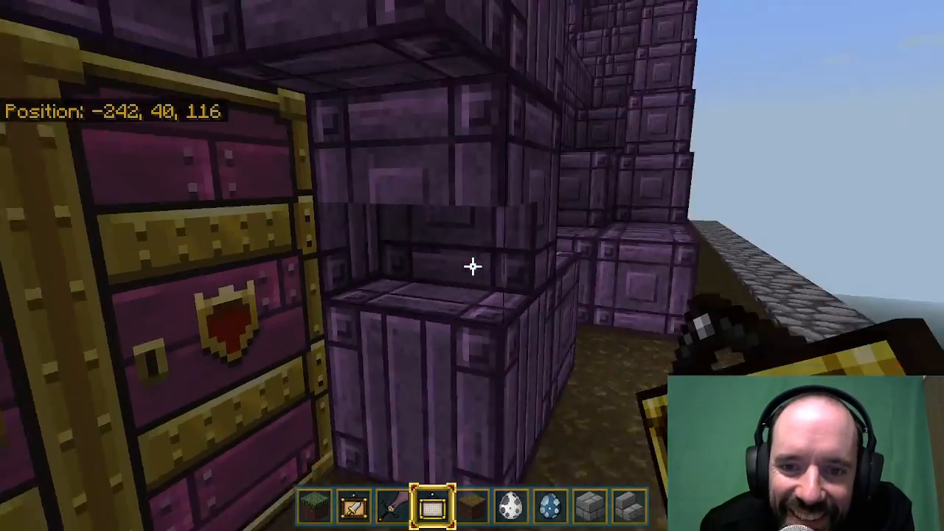
Switch to the Netherite Sword and fly from the tower over the stone ridges to the plain with the dirt path.
{"action": "scroll", "coordinate": [473, 266], "scroll_direction": "up", "scroll_amount": 2}
{"action": "scroll", "coordinate": [473, 266], "scroll_direction": "down", "scroll_amount": 1}
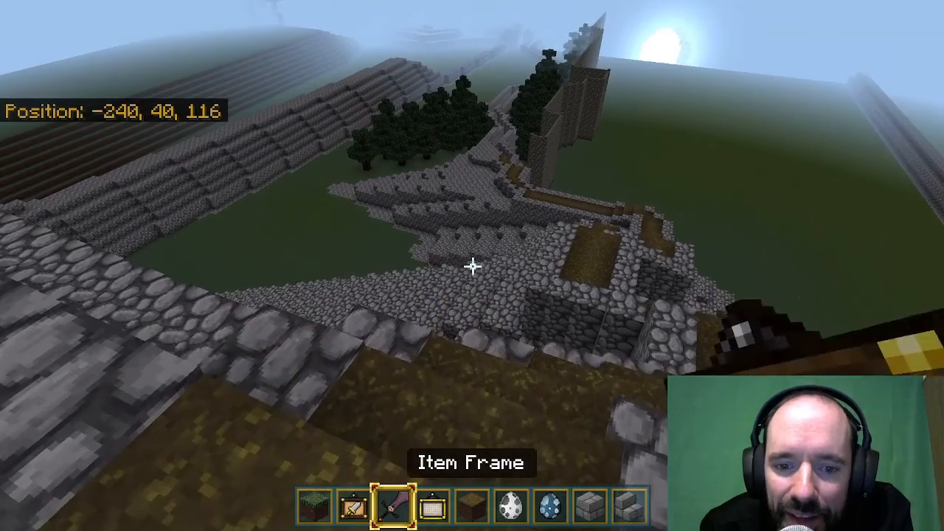
{"action": "key", "text": "space"}
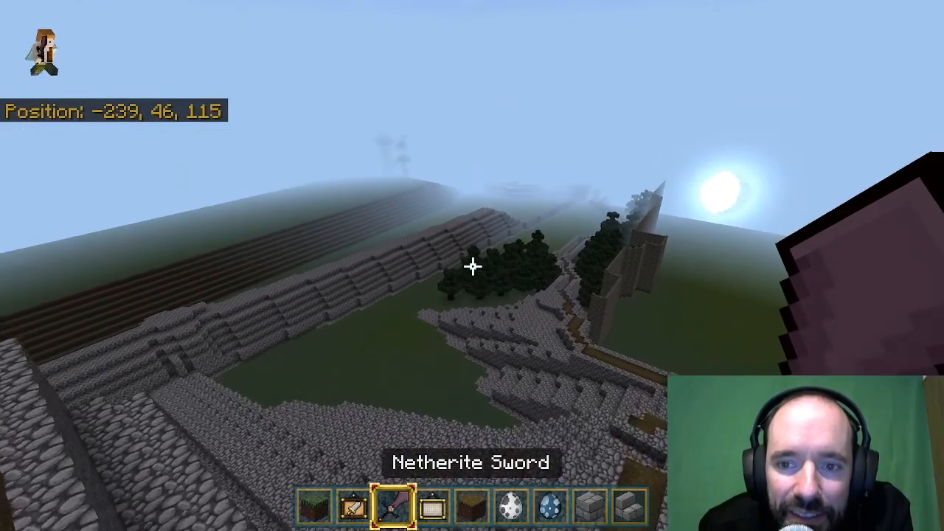
{"action": "key", "text": "w"}
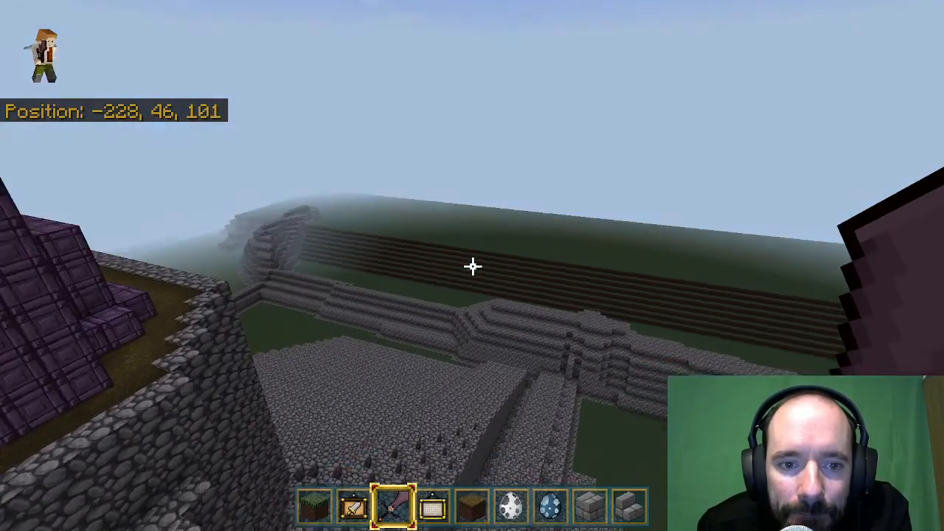
{"action": "key", "text": "w"}
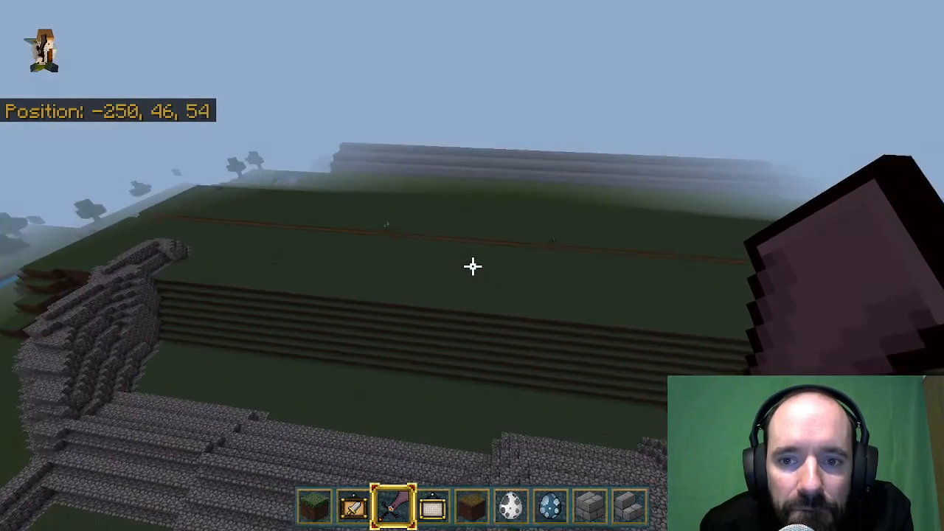
{"action": "key", "text": "w"}
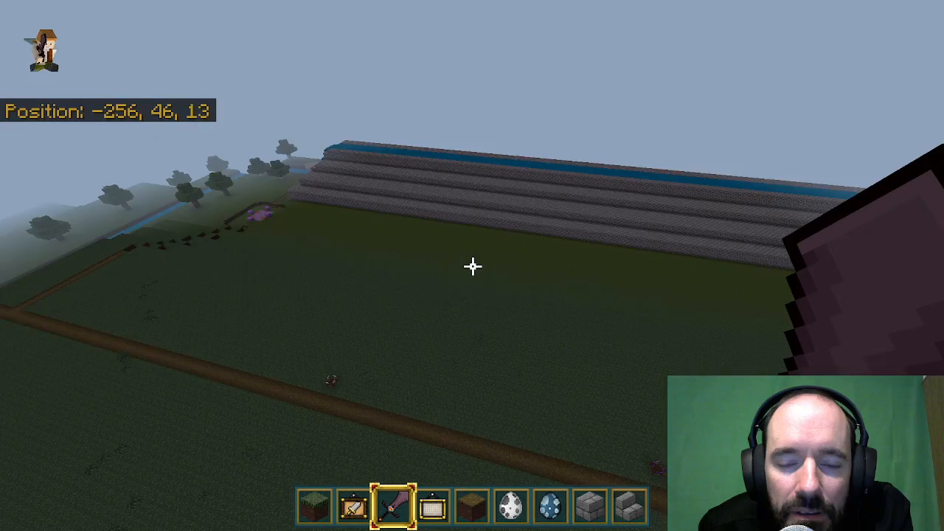
{"action": "key", "text": "shift"}
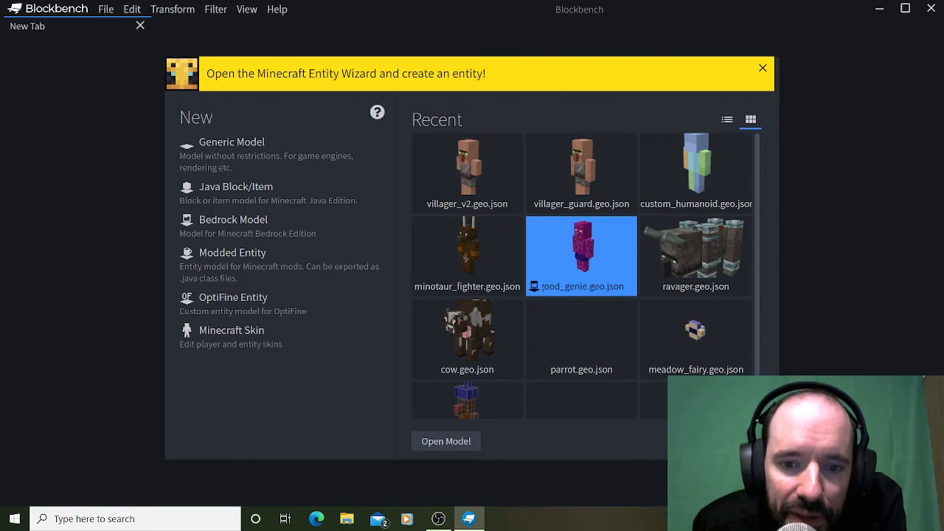
Look through Blockbench's recent models, create a new Bedrock Model and name the file experimental_guy.
{"action": "scroll", "coordinate": [581, 256], "scroll_direction": "down", "scroll_amount": 1}
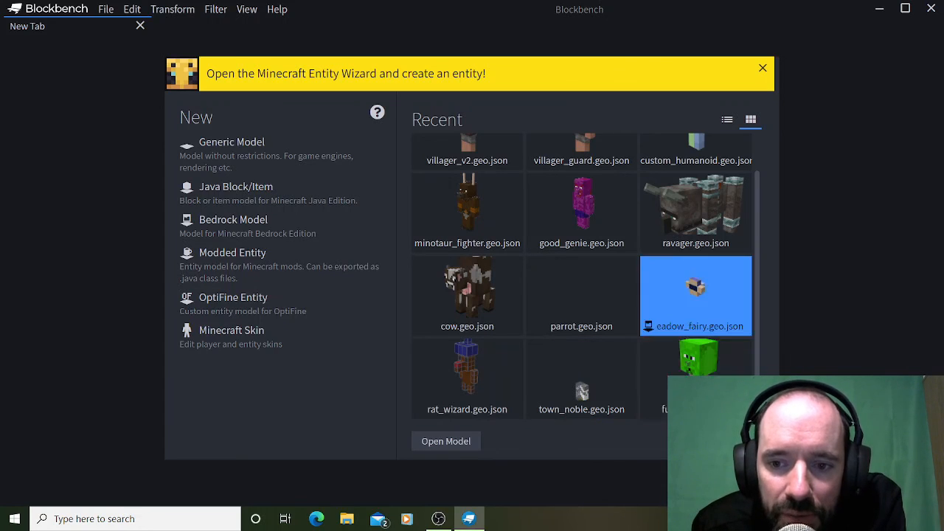
{"action": "scroll", "coordinate": [695, 354], "scroll_direction": "up", "scroll_amount": 1}
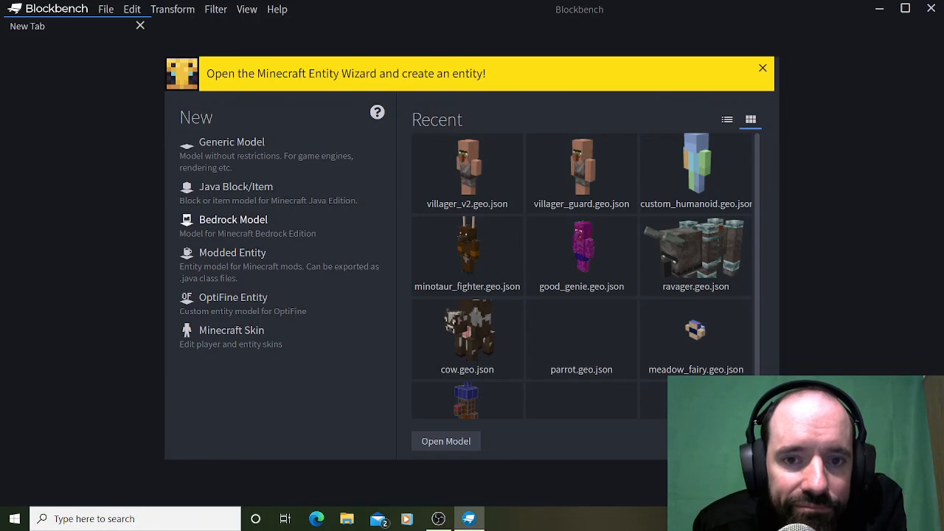
{"action": "left_click", "coordinate": [233, 219]}
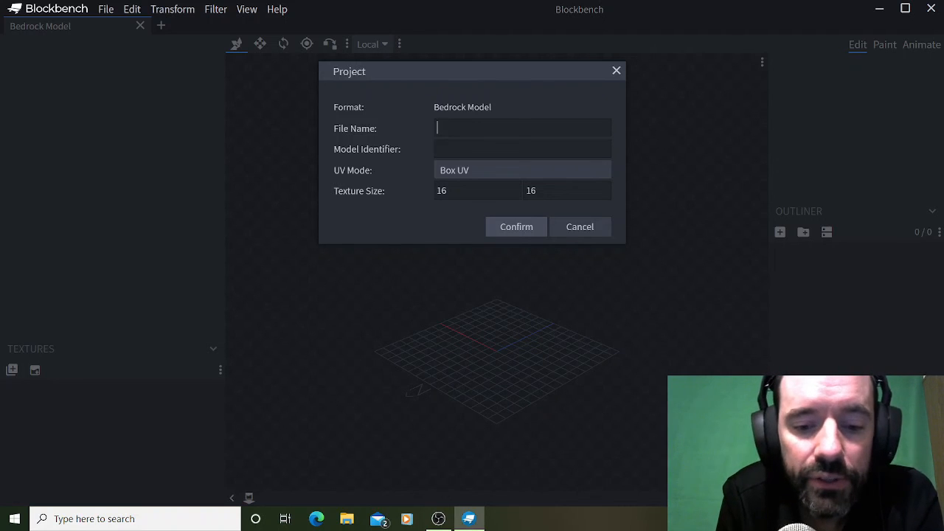
{"action": "type", "text": "exper"}
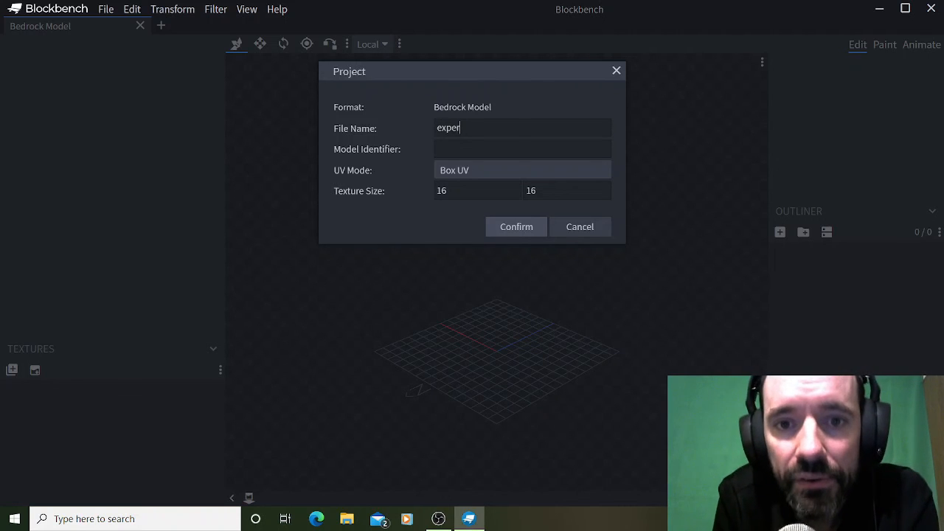
{"action": "type", "text": "imental"}
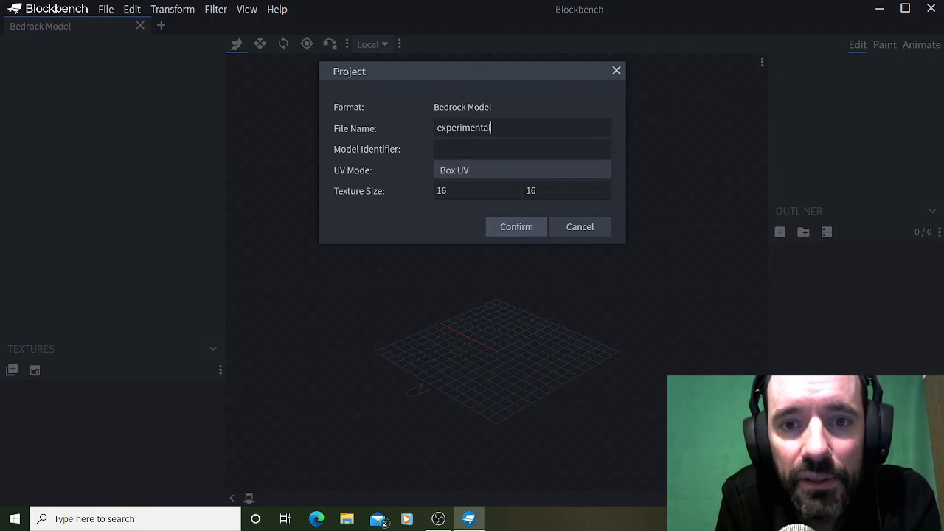
{"action": "type", "text": "_guy"}
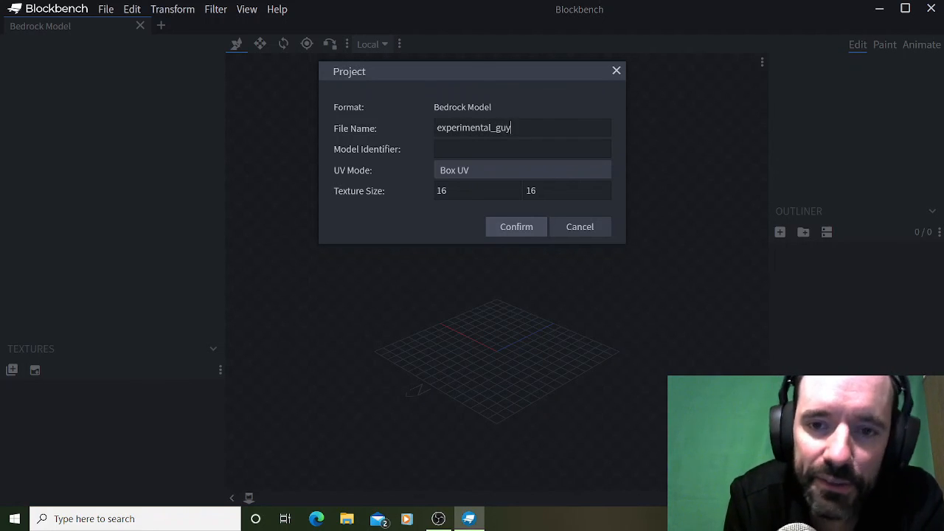
{"action": "type", "text": "experimenta"}
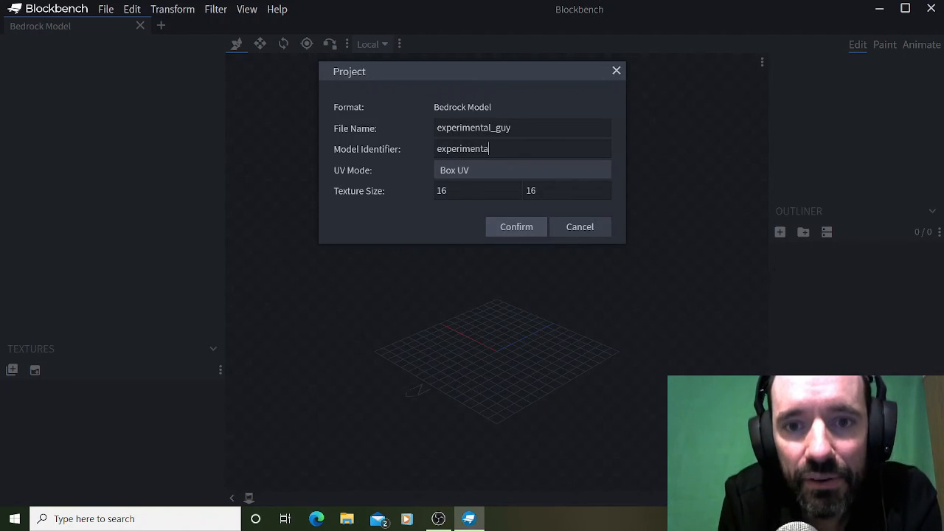
{"action": "type", "text": "l_guy"}
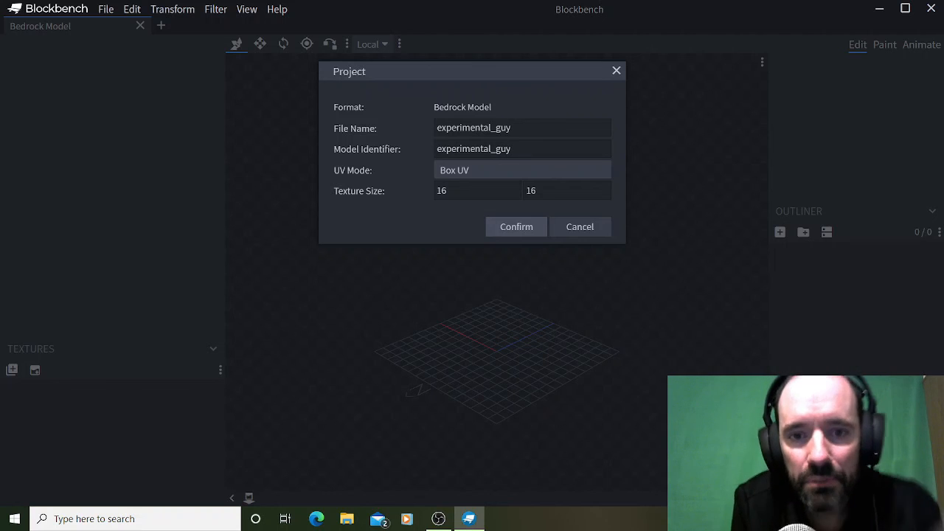
Set the model identifier to experimental_guy and the texture size to 64 by 64, and create the project.
{"action": "key", "text": "Tab"}
{"action": "key", "text": "Tab"}
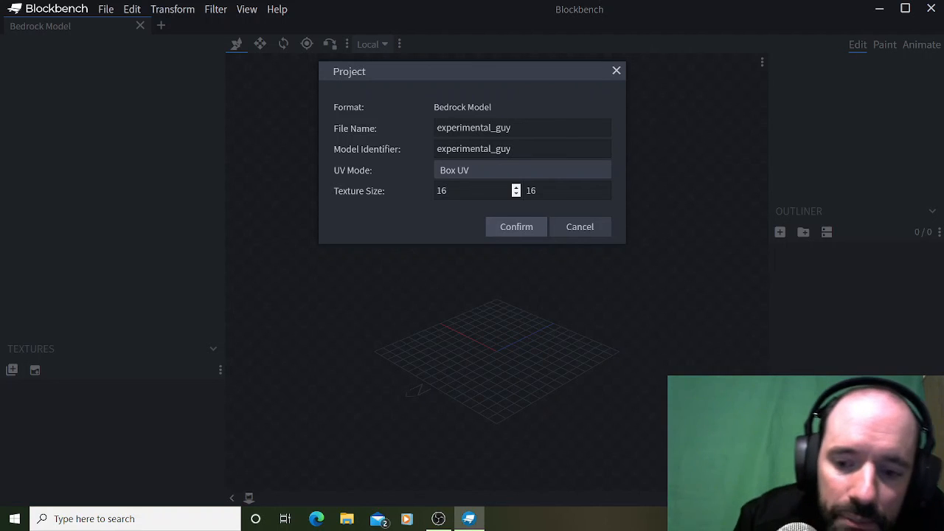
{"action": "type", "text": "6"}
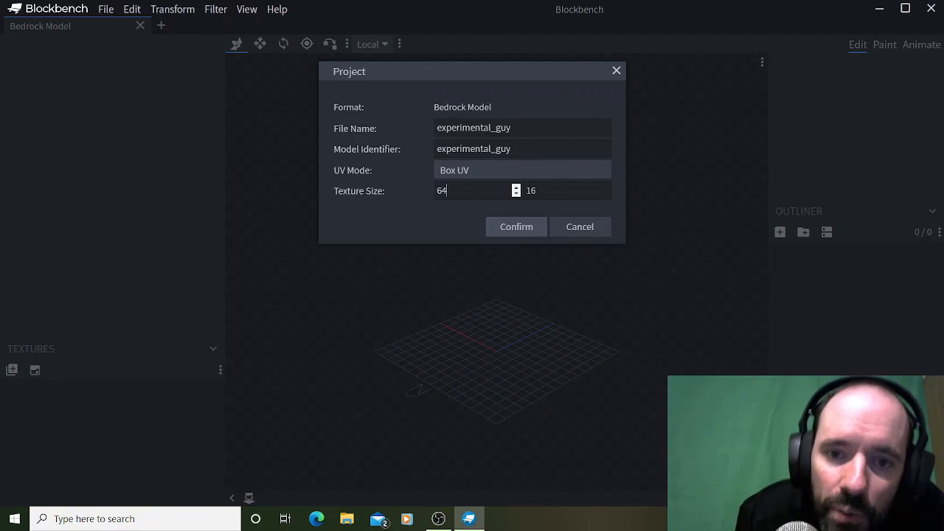
{"action": "key", "text": "Tab"}
{"action": "key", "text": "BackSpace"}
{"action": "key", "text": "BackSpace"}
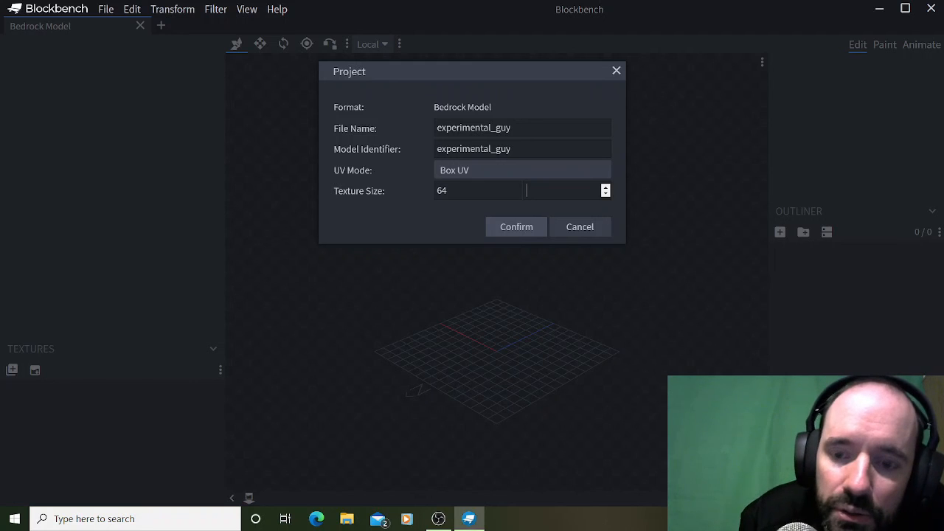
{"action": "type", "text": "64"}
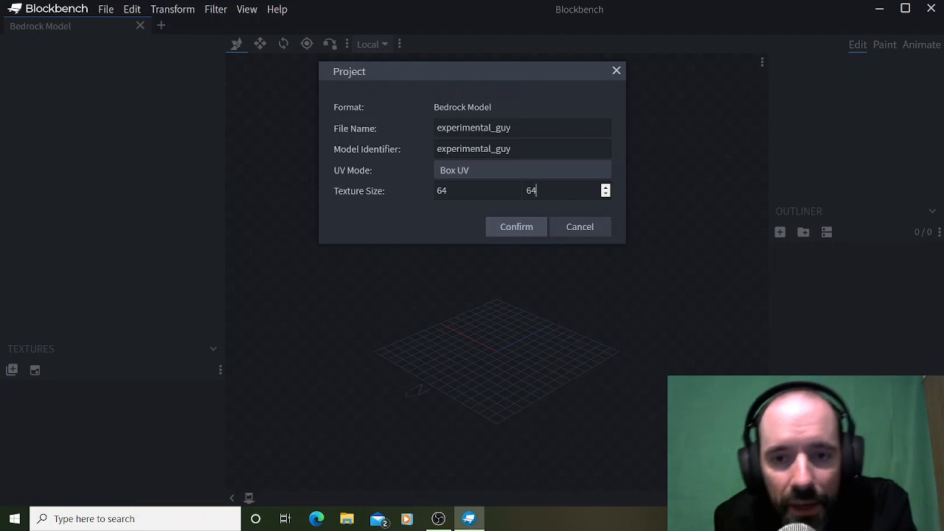
{"action": "key", "text": "Tab"}
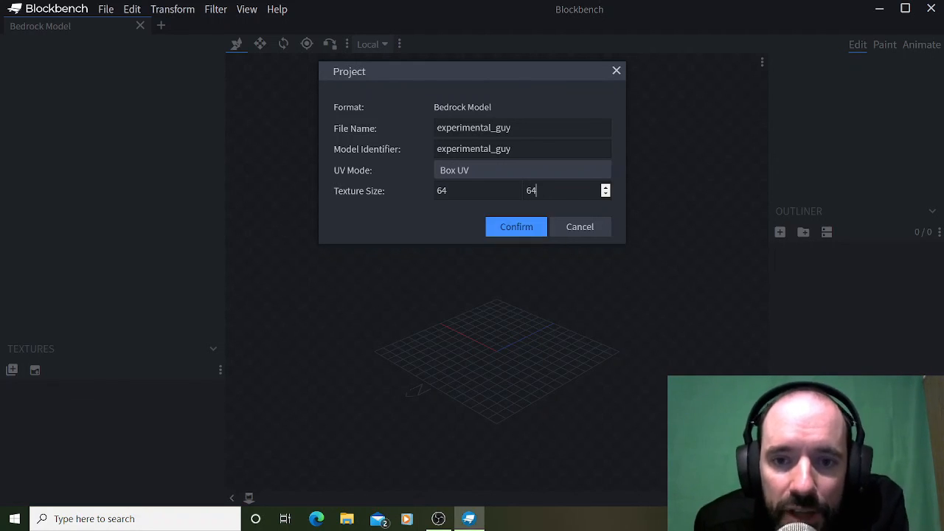
{"action": "left_click", "coordinate": [513, 226]}
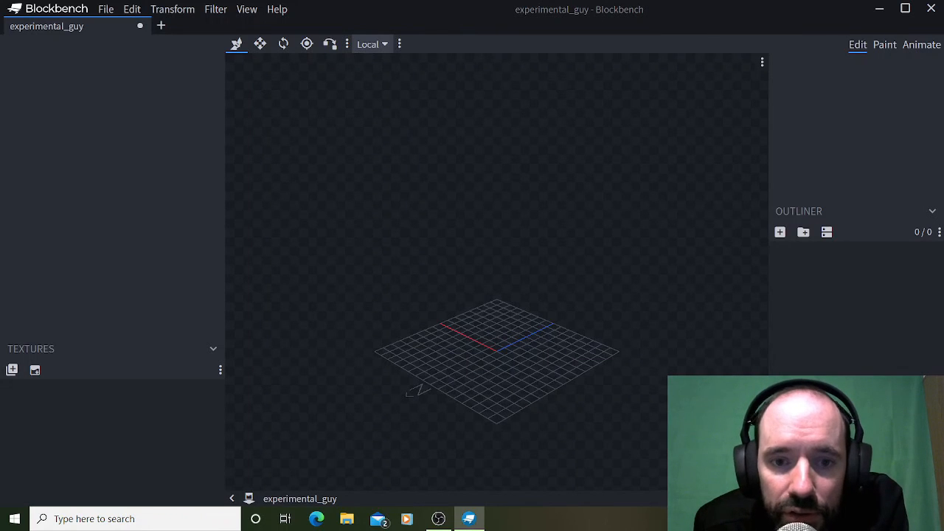
Add a group to the empty model and name it body.
{"action": "mouse_move", "coordinate": [472, 250]}
{"action": "left_mouse_down"}
{"action": "mouse_move", "coordinate": [531, 249]}
{"action": "mouse_move", "coordinate": [500, 266]}
{"action": "left_mouse_up"}
{"action": "scroll", "coordinate": [496, 271], "scroll_direction": "up", "scroll_amount": 5}
{"action": "scroll", "coordinate": [499, 265], "scroll_direction": "down", "scroll_amount": 5}
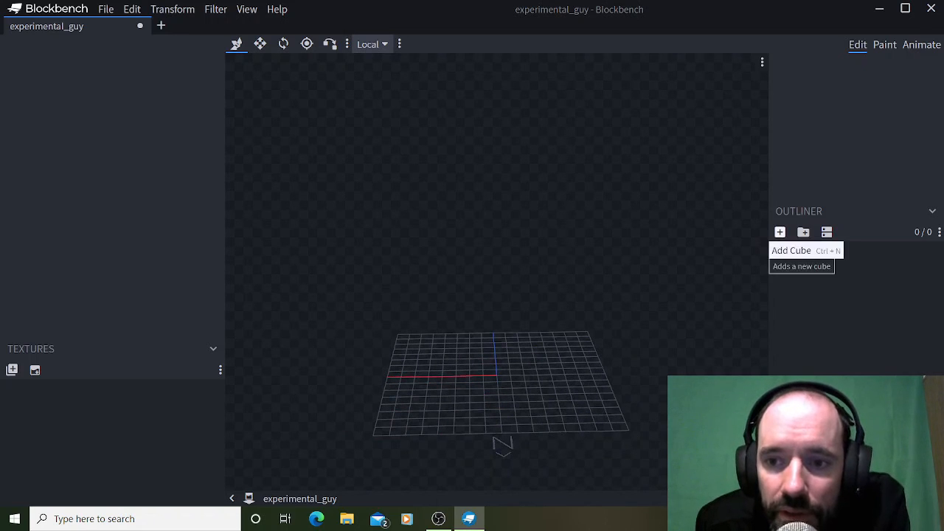
{"action": "left_click", "coordinate": [803, 231]}
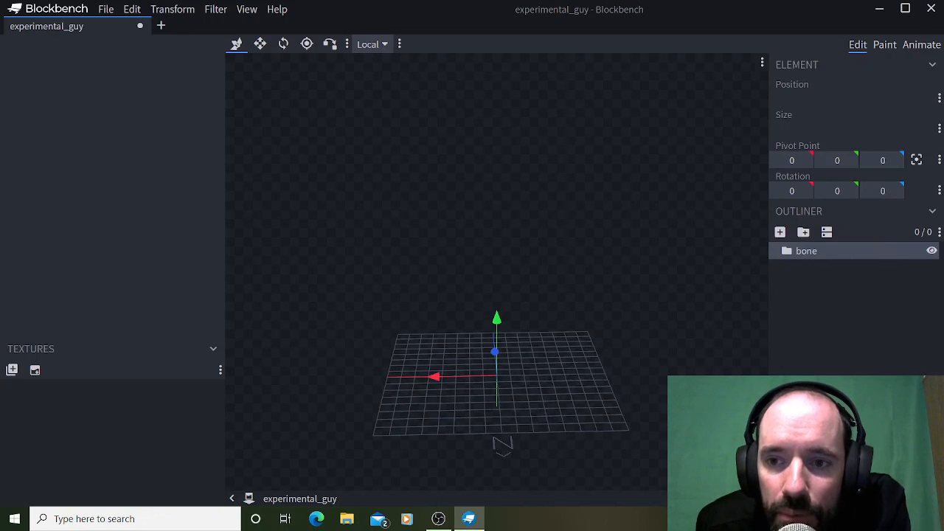
{"action": "right_click", "coordinate": [809, 256]}
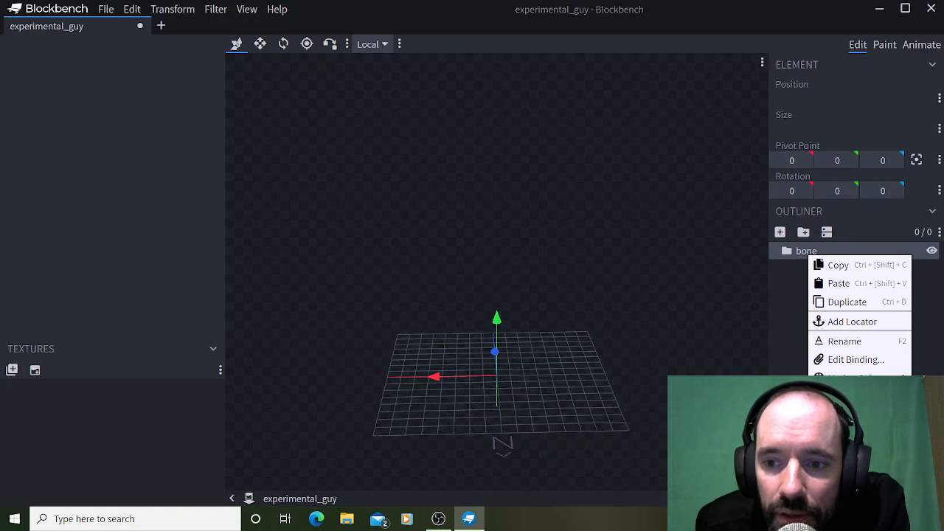
{"action": "left_click", "coordinate": [844, 341]}
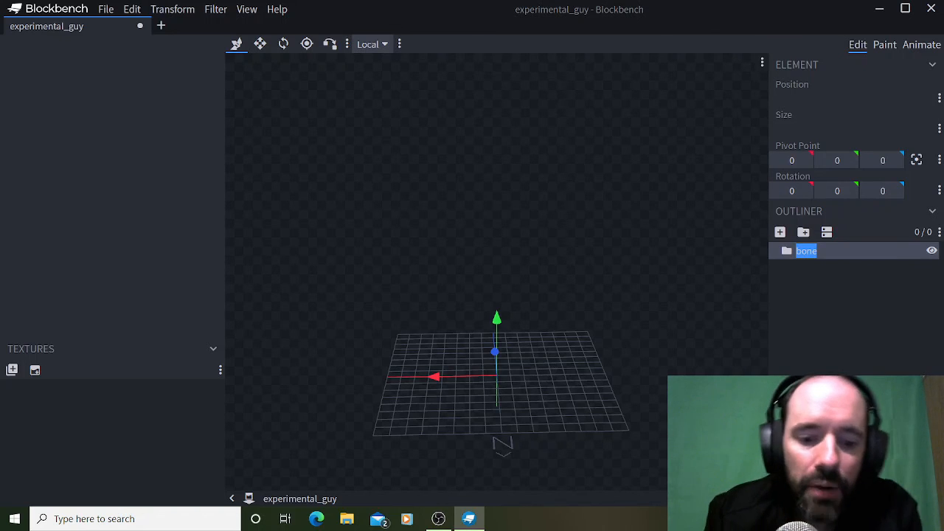
{"action": "type", "text": "body"}
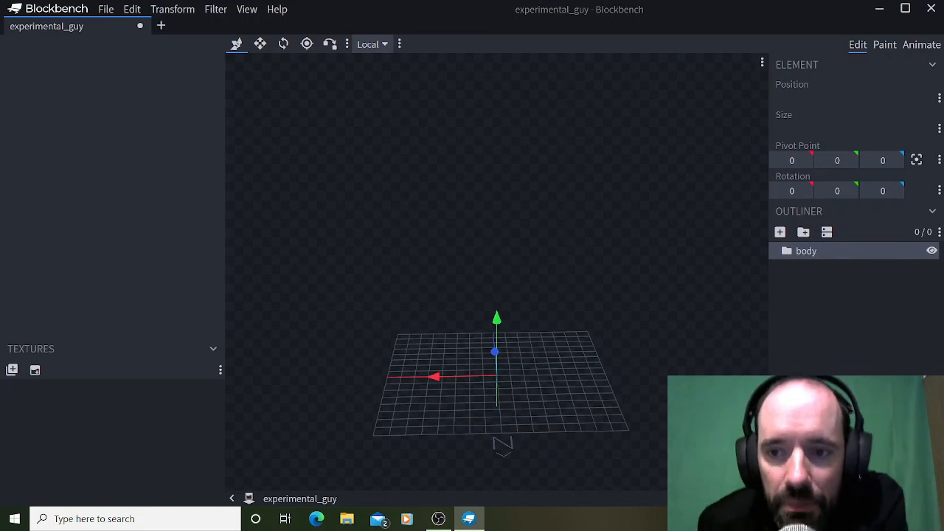
Add a cube inside the body group and name it body.
{"action": "left_click", "coordinate": [780, 232]}
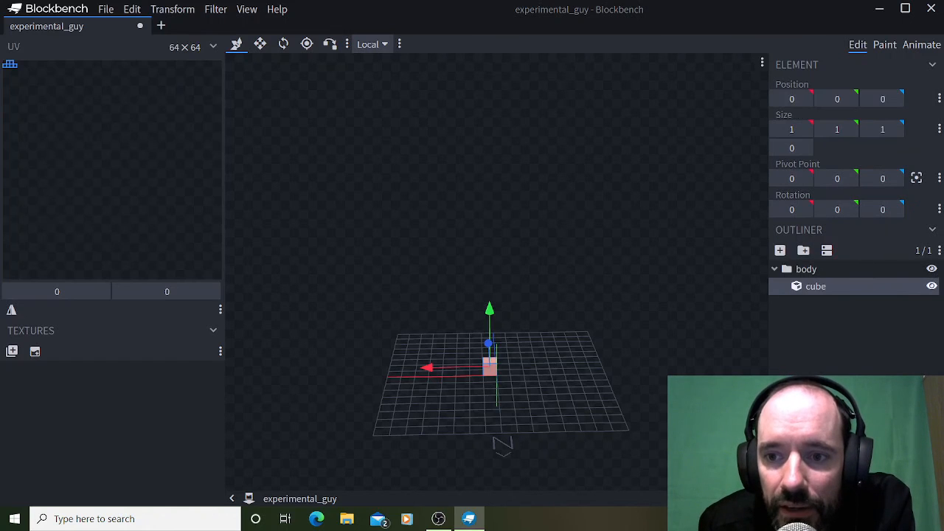
{"action": "right_click", "coordinate": [818, 289]}
{"action": "left_click", "coordinate": [716, 376]}
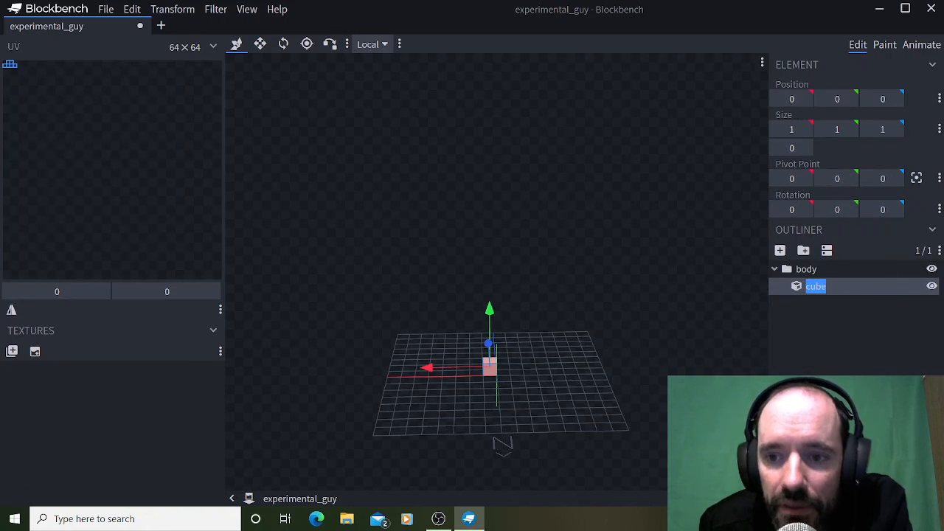
{"action": "type", "text": "body"}
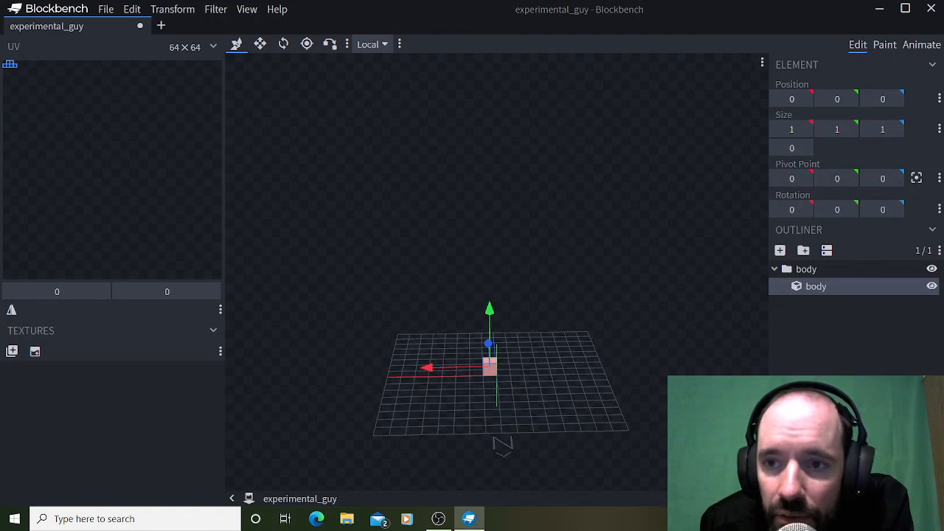
Set the body cube's Y size to 12.
{"action": "left_click", "coordinate": [850, 129]}
{"action": "left_click", "coordinate": [849, 129]}
{"action": "left_click", "coordinate": [850, 129]}
{"action": "left_click", "coordinate": [850, 129]}
{"action": "left_click", "coordinate": [849, 129]}
{"action": "left_click", "coordinate": [850, 129]}
{"action": "left_click", "coordinate": [850, 129]}
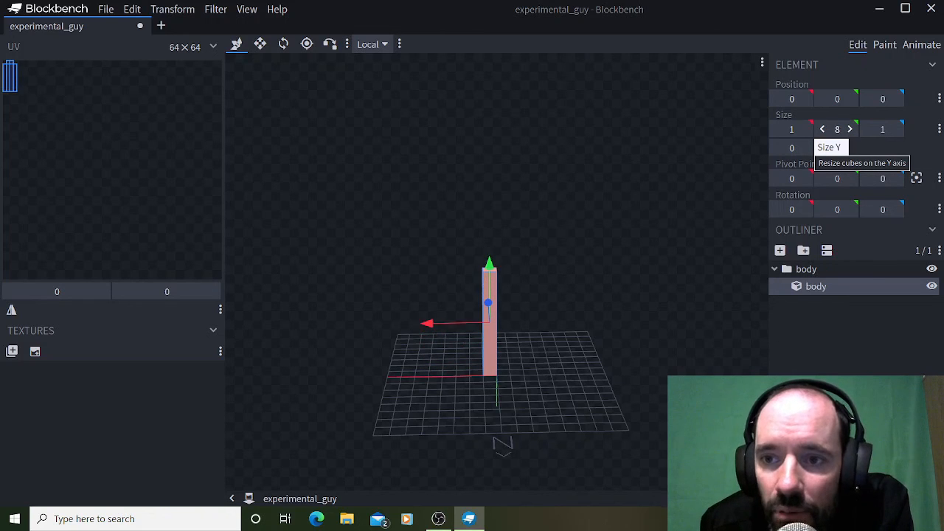
{"action": "left_click", "coordinate": [850, 129]}
{"action": "left_click", "coordinate": [849, 129]}
{"action": "left_click", "coordinate": [850, 129]}
{"action": "left_click", "coordinate": [850, 130]}
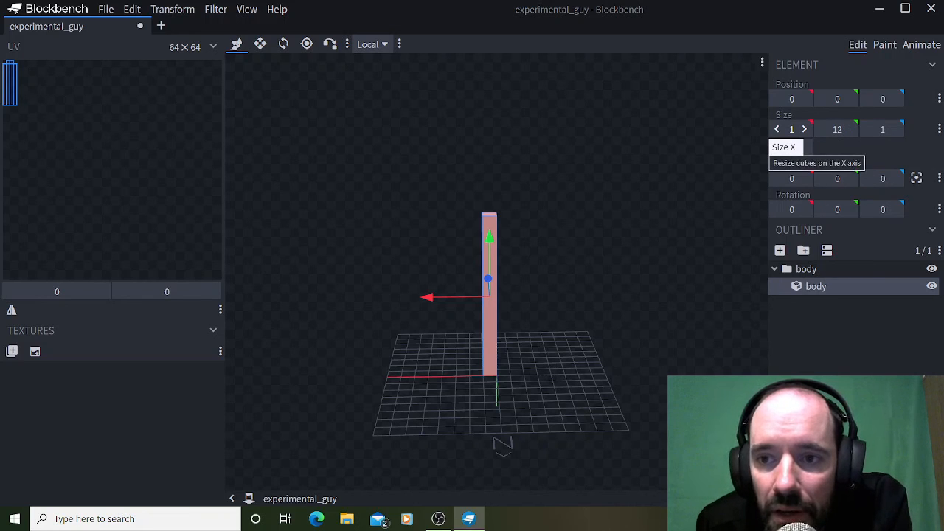
Set the body cube's X size to 8.
{"action": "left_click", "coordinate": [804, 129]}
{"action": "left_click", "coordinate": [804, 129]}
{"action": "left_click", "coordinate": [804, 129]}
{"action": "left_click", "coordinate": [803, 130]}
{"action": "left_click", "coordinate": [804, 129]}
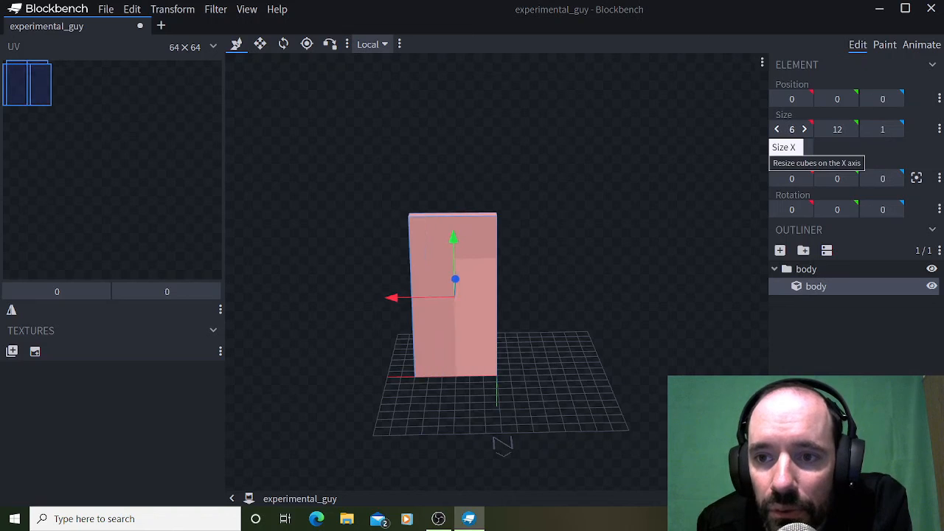
{"action": "left_click", "coordinate": [804, 129]}
{"action": "left_click", "coordinate": [804, 129]}
Set the body cube's Z size to 8.
{"action": "left_click", "coordinate": [895, 129]}
{"action": "left_click", "coordinate": [894, 129]}
{"action": "left_click", "coordinate": [895, 129]}
{"action": "left_click", "coordinate": [894, 129]}
{"action": "left_click", "coordinate": [895, 129]}
{"action": "left_click", "coordinate": [895, 129]}
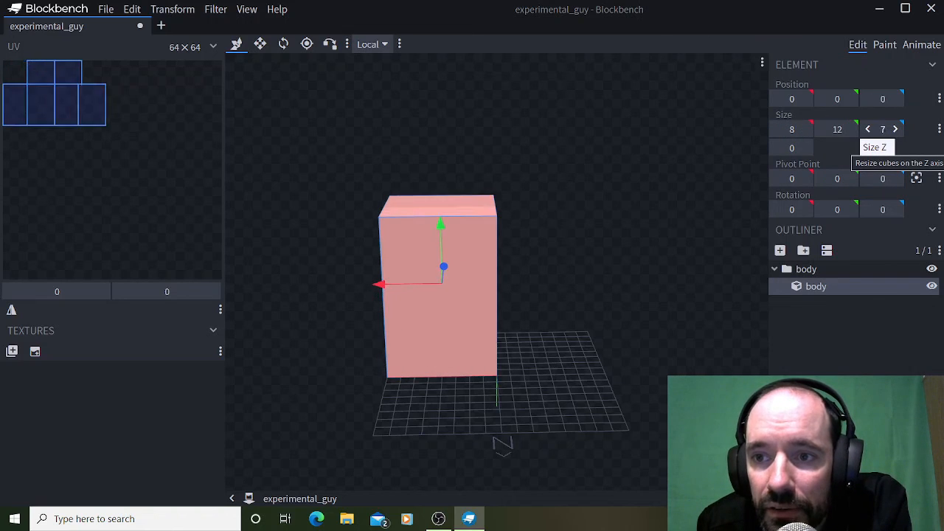
{"action": "left_click", "coordinate": [895, 129]}
Move the body cube to -4 on the X axis, centring it sideways on the grid.
{"action": "left_click_drag", "start_coordinate": [635, 214], "coordinate": [588, 210]}
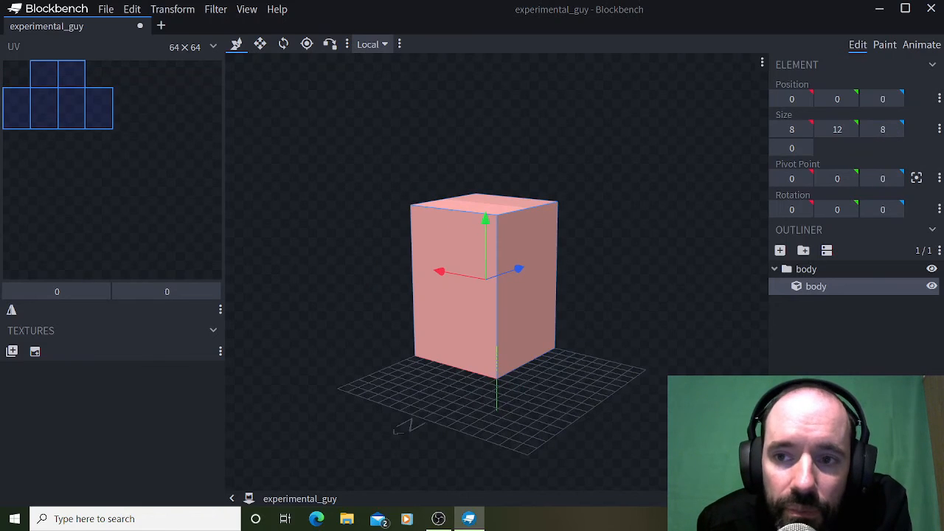
{"action": "left_click", "coordinate": [850, 98]}
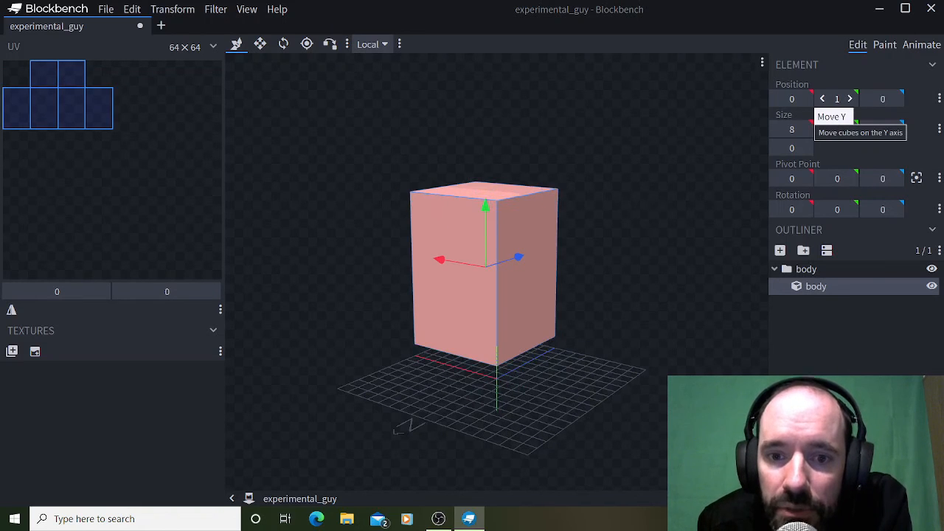
{"action": "left_click", "coordinate": [823, 98]}
{"action": "left_click_drag", "start_coordinate": [640, 199], "coordinate": [703, 215]}
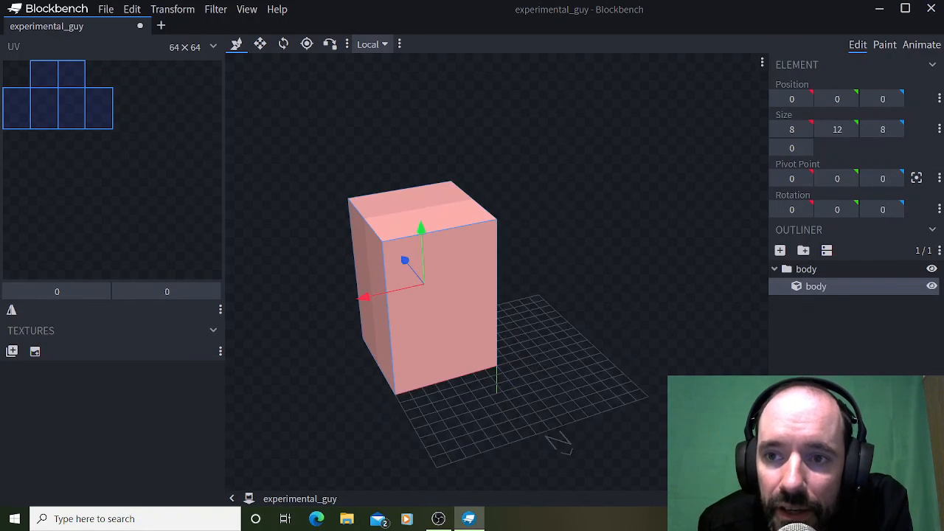
{"action": "left_click", "coordinate": [805, 99]}
{"action": "left_click", "coordinate": [776, 98]}
{"action": "left_click", "coordinate": [777, 98]}
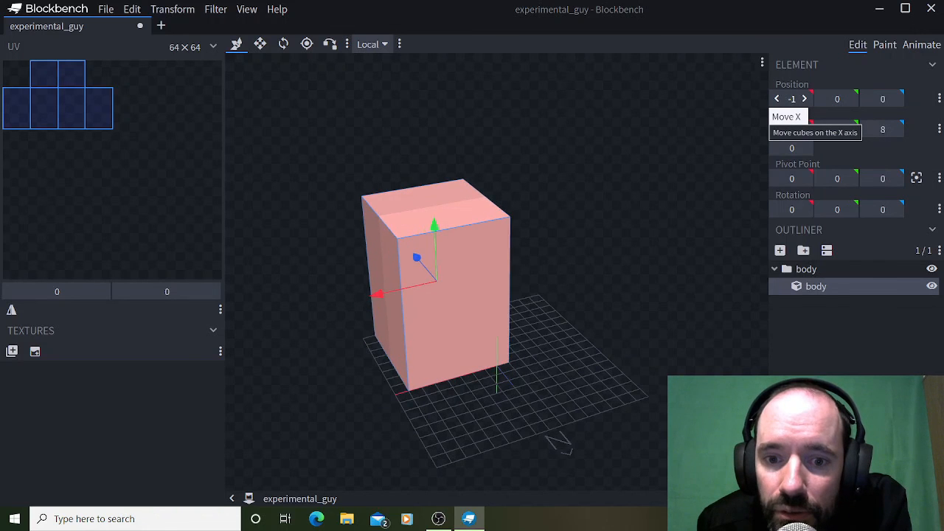
{"action": "left_click", "coordinate": [777, 98]}
{"action": "left_click", "coordinate": [777, 98]}
{"action": "left_click", "coordinate": [777, 98]}
Move the body cube to -4 on the Z axis, centring it front to back on the grid.
{"action": "left_click_drag", "start_coordinate": [657, 210], "coordinate": [509, 195]}
{"action": "left_click", "coordinate": [895, 99]}
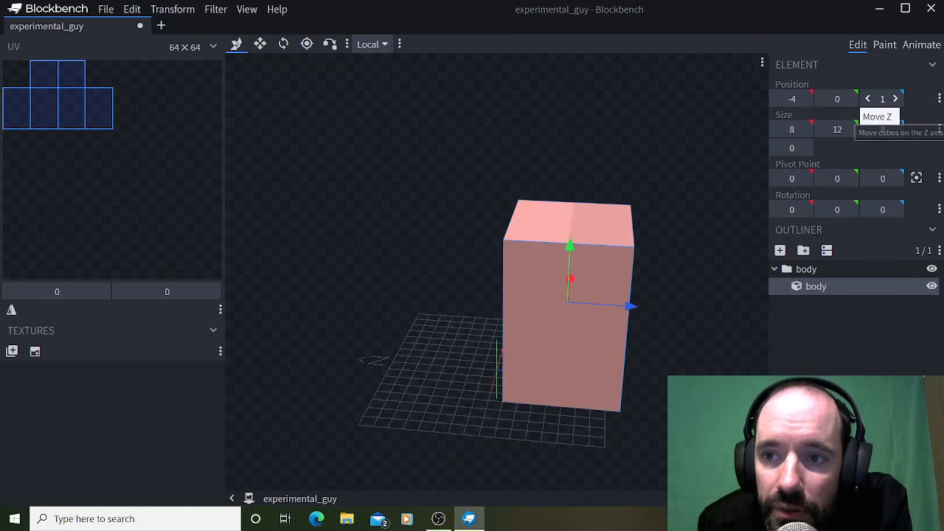
{"action": "left_click", "coordinate": [868, 99]}
{"action": "left_click", "coordinate": [867, 99]}
{"action": "left_click", "coordinate": [867, 99]}
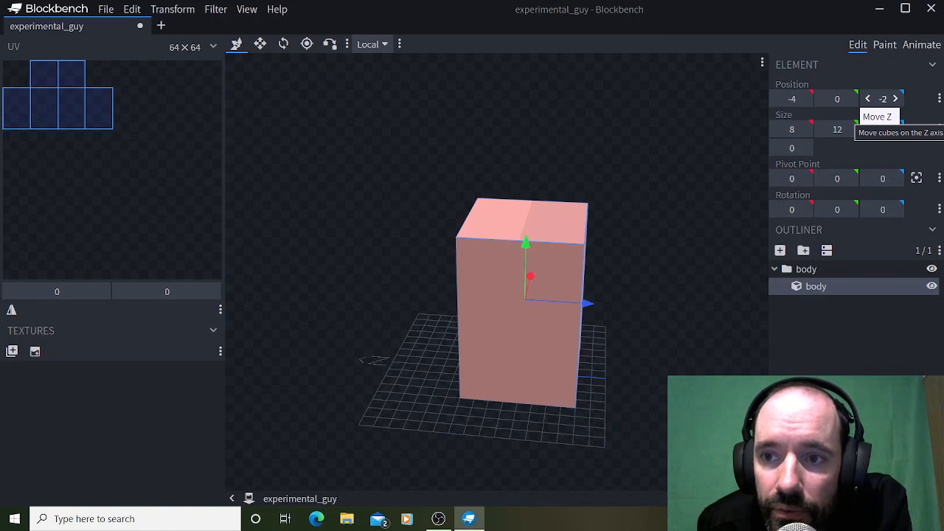
{"action": "left_click", "coordinate": [867, 99]}
{"action": "left_click", "coordinate": [867, 99]}
Raise the body cube to 12 on the Y axis.
{"action": "left_click_drag", "start_coordinate": [583, 221], "coordinate": [693, 217]}
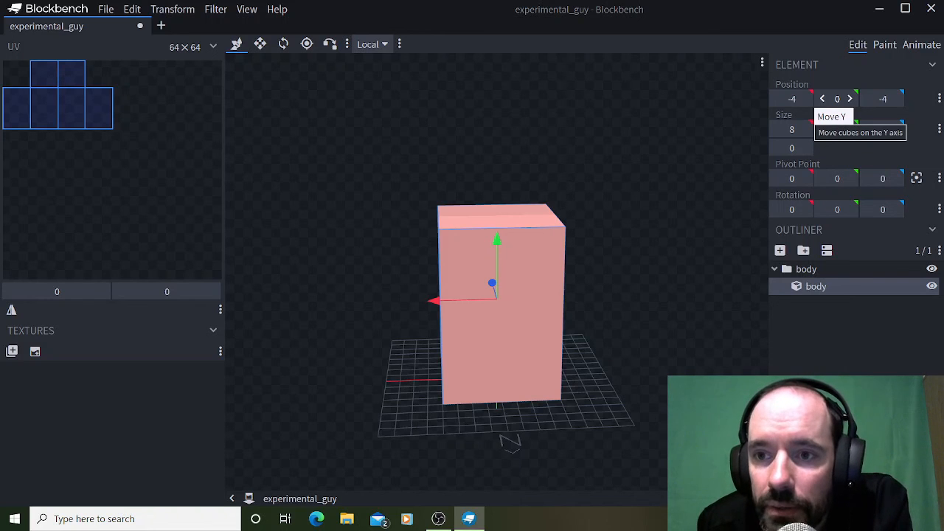
{"action": "left_click", "coordinate": [849, 99]}
{"action": "left_click", "coordinate": [850, 98]}
{"action": "left_click", "coordinate": [849, 99]}
{"action": "left_click", "coordinate": [850, 99]}
{"action": "left_click", "coordinate": [850, 99]}
{"action": "left_click", "coordinate": [849, 99]}
{"action": "left_click", "coordinate": [850, 99]}
{"action": "left_click", "coordinate": [850, 99]}
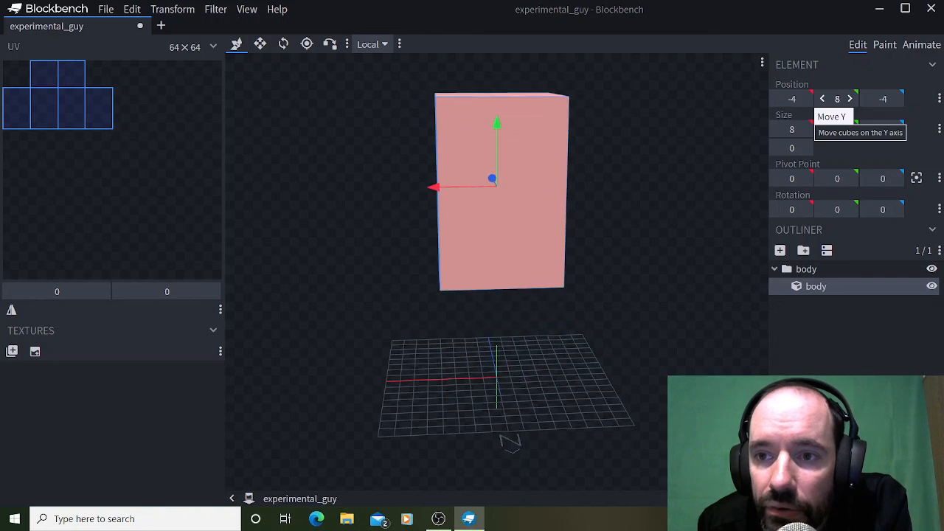
{"action": "left_click", "coordinate": [850, 99]}
{"action": "left_click", "coordinate": [850, 99]}
{"action": "left_click", "coordinate": [850, 99]}
{"action": "left_click", "coordinate": [850, 99]}
{"action": "scroll", "coordinate": [497, 221], "scroll_direction": "down", "scroll_amount": 3}
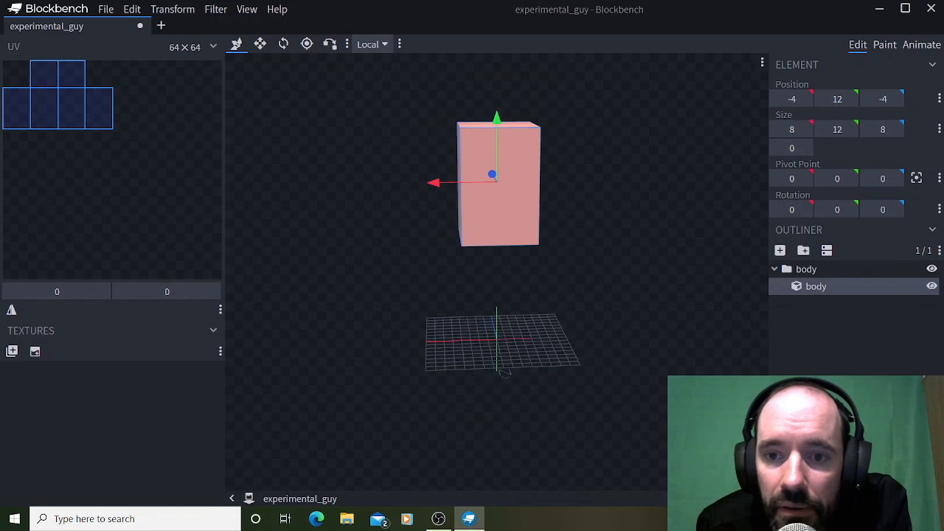
{"action": "left_click", "coordinate": [806, 270]}
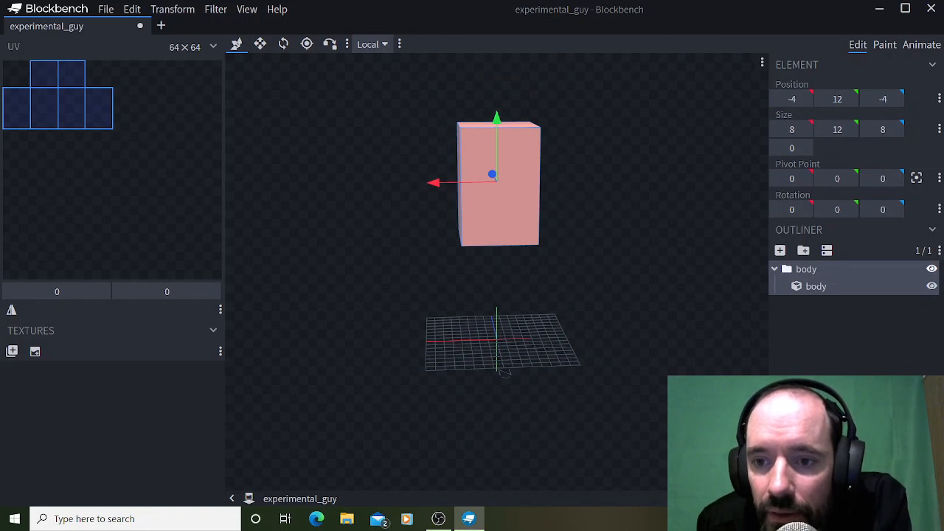
{"action": "right_click", "coordinate": [812, 274]}
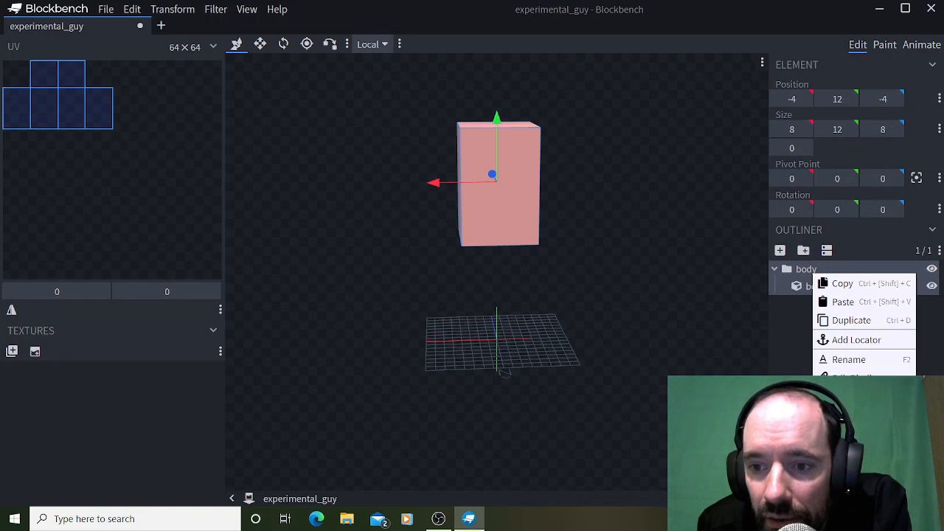
{"action": "left_click", "coordinate": [843, 302]}
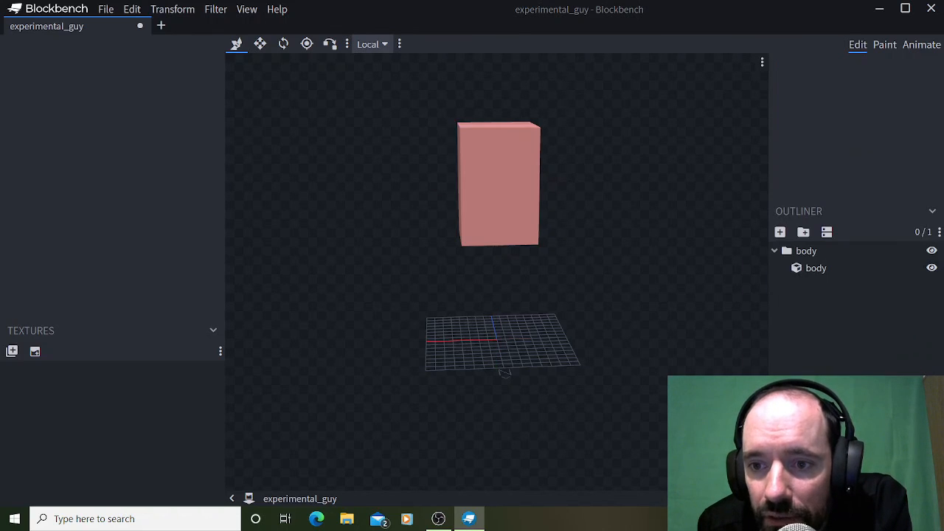
Add a new group inside the body group and name it leg0.
{"action": "left_click", "coordinate": [805, 252]}
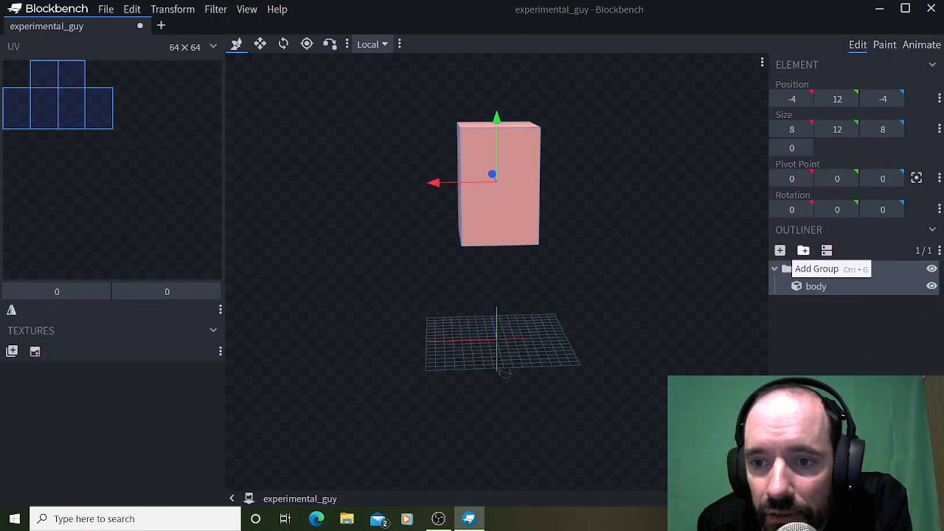
{"action": "left_click", "coordinate": [803, 251]}
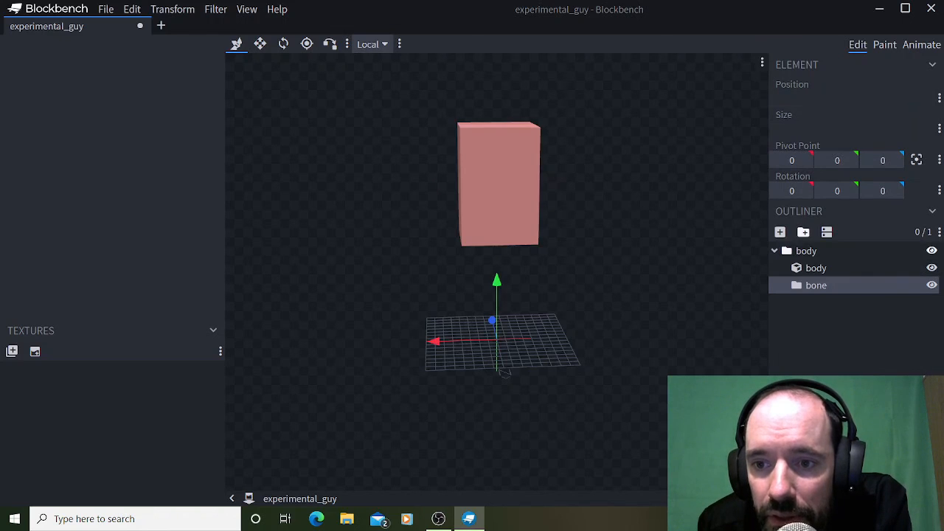
{"action": "right_click", "coordinate": [824, 285]}
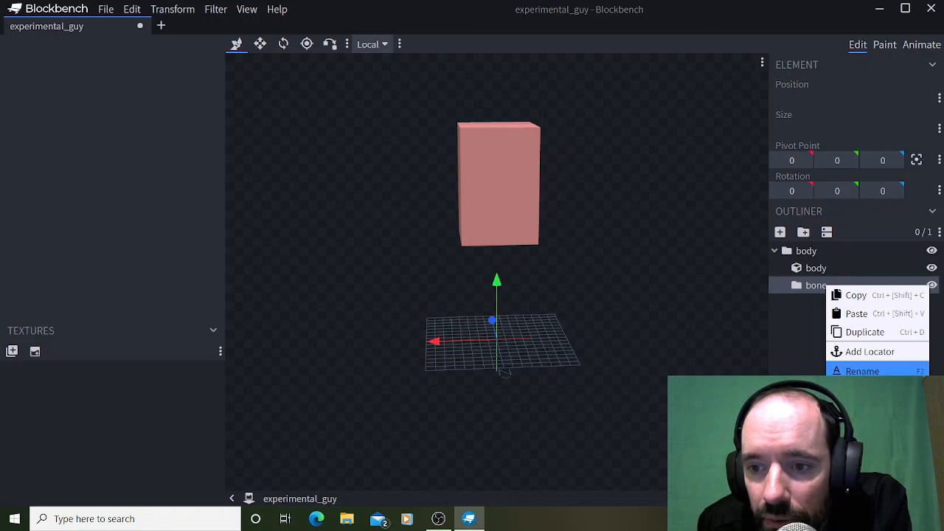
{"action": "left_click", "coordinate": [862, 372]}
{"action": "type", "text": "leg0"}
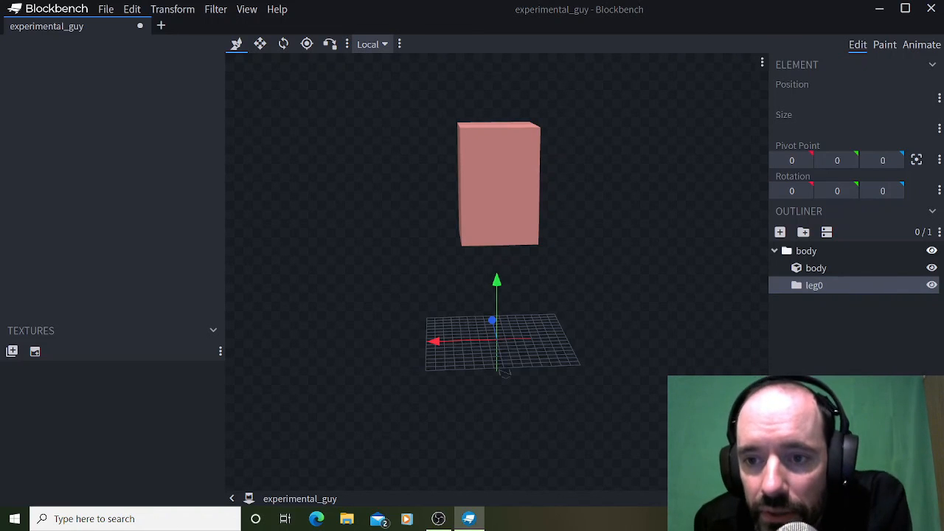
{"action": "left_click", "coordinate": [803, 231]}
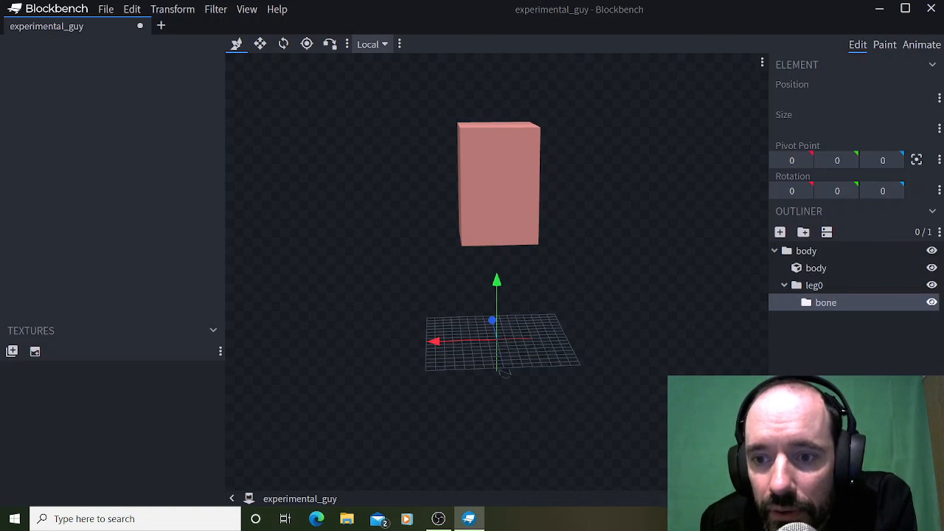
{"action": "right_click", "coordinate": [824, 302]}
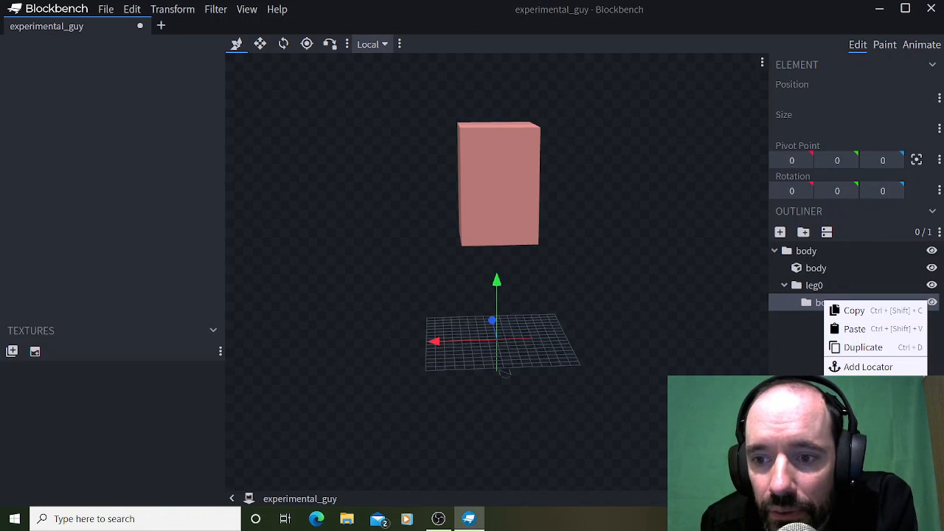
{"action": "key", "text": "Delete"}
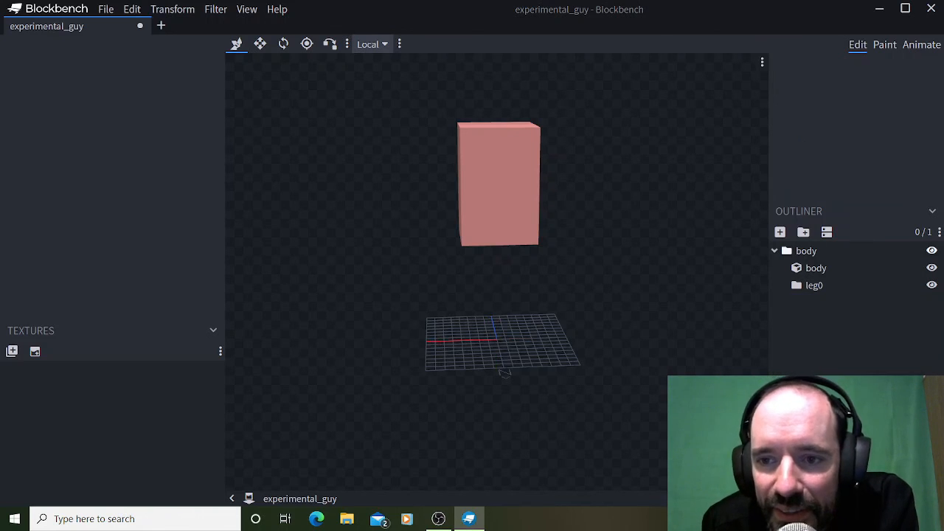
Add a second group directly inside the body group and name it leg1.
{"action": "left_click", "coordinate": [803, 251]}
{"action": "left_click", "coordinate": [803, 250]}
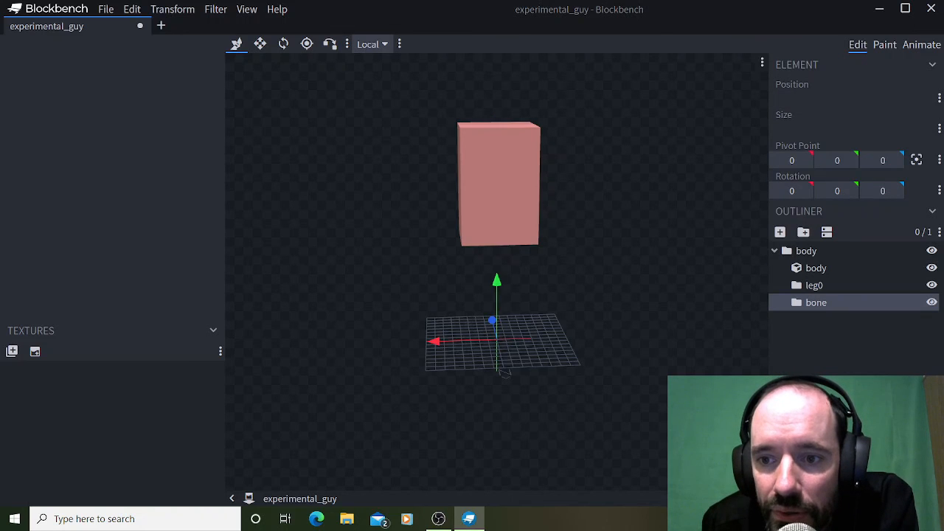
{"action": "right_click", "coordinate": [817, 303]}
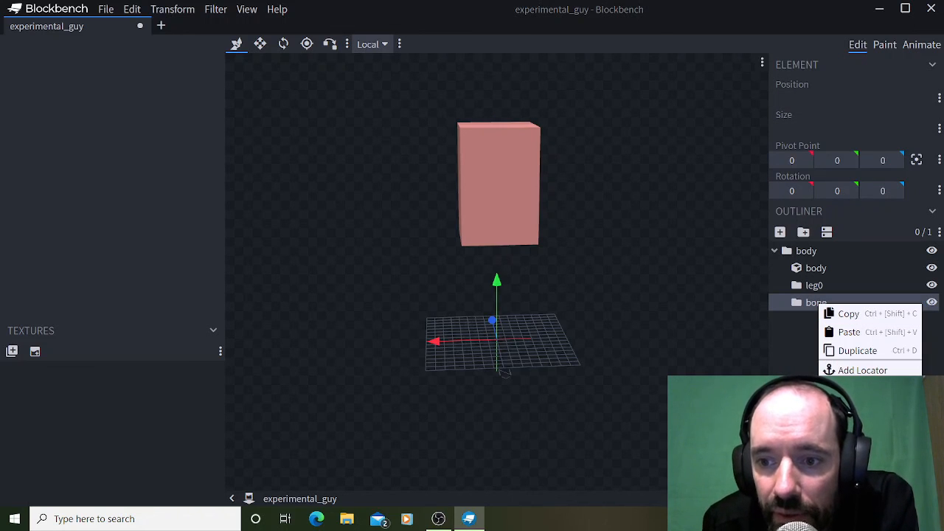
{"action": "left_click", "coordinate": [849, 390]}
{"action": "type", "text": "le"}
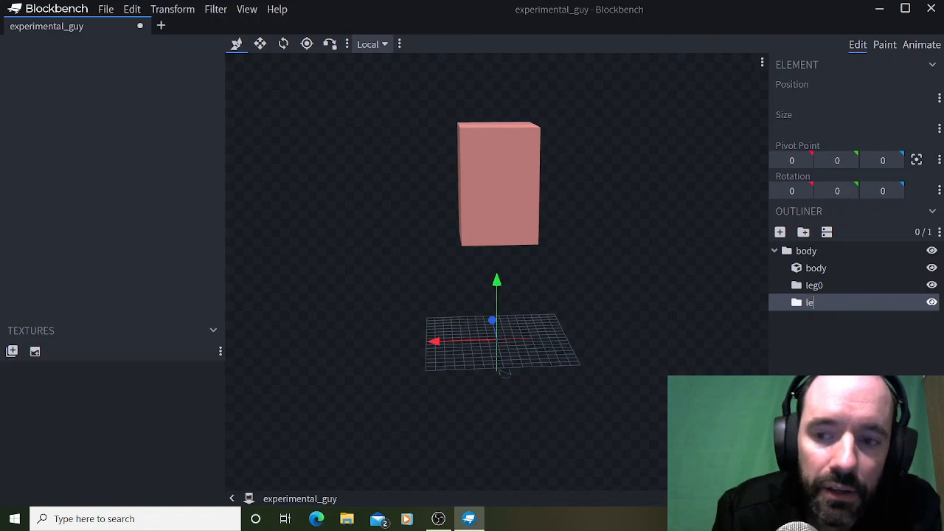
{"action": "type", "text": "g1"}
{"action": "key", "text": "Return"}
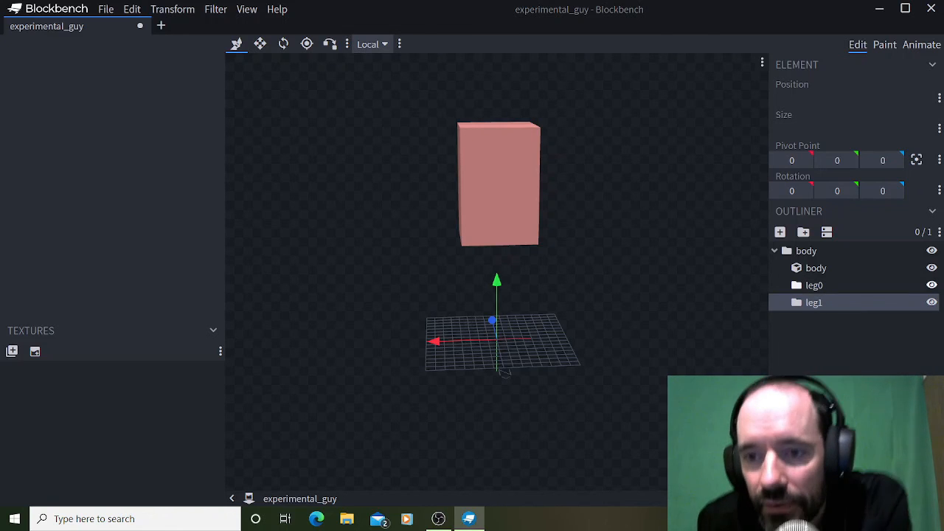
Add a cube inside the leg0 group and name it leg0.
{"action": "left_click", "coordinate": [815, 285]}
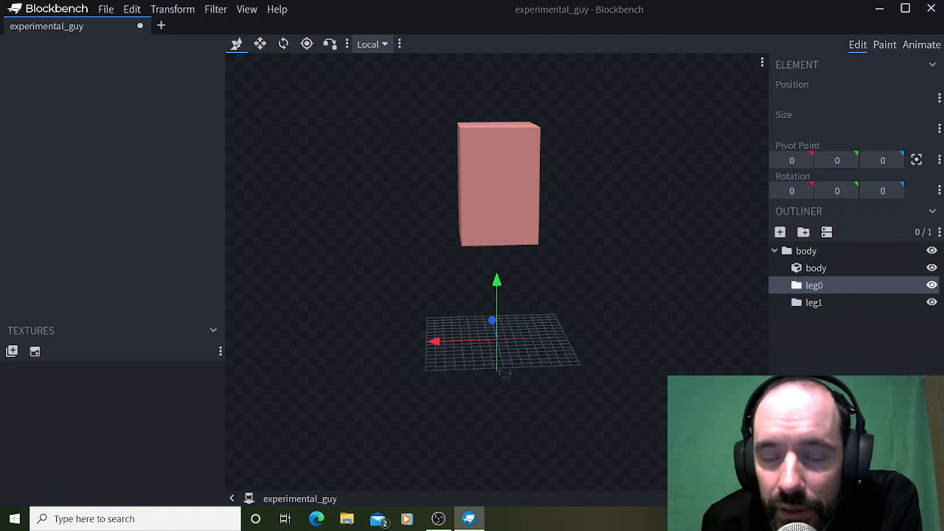
{"action": "left_click", "coordinate": [814, 302]}
{"action": "left_click", "coordinate": [814, 286]}
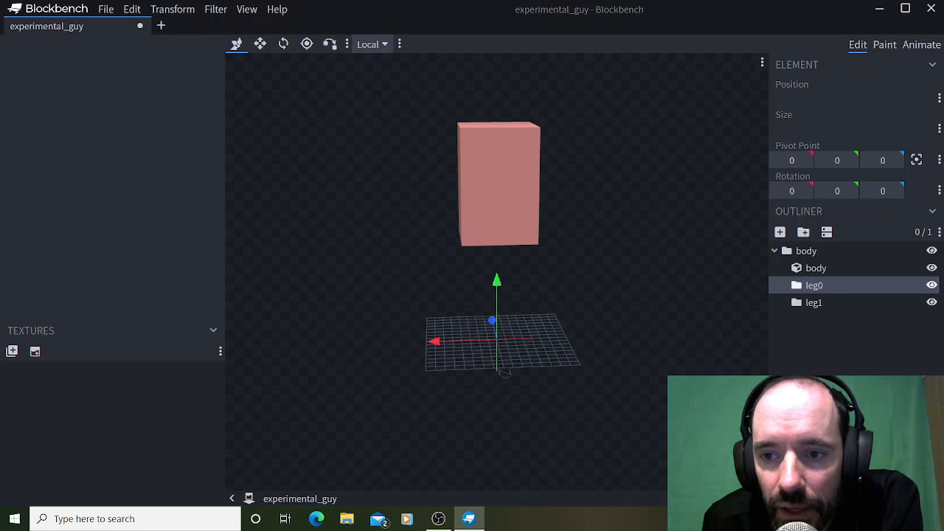
{"action": "left_click", "coordinate": [779, 231]}
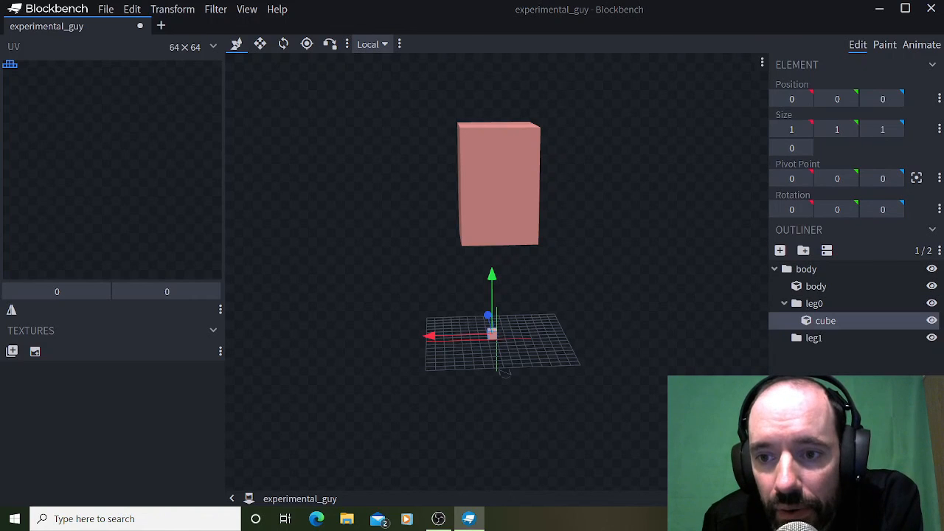
{"action": "right_click", "coordinate": [826, 322]}
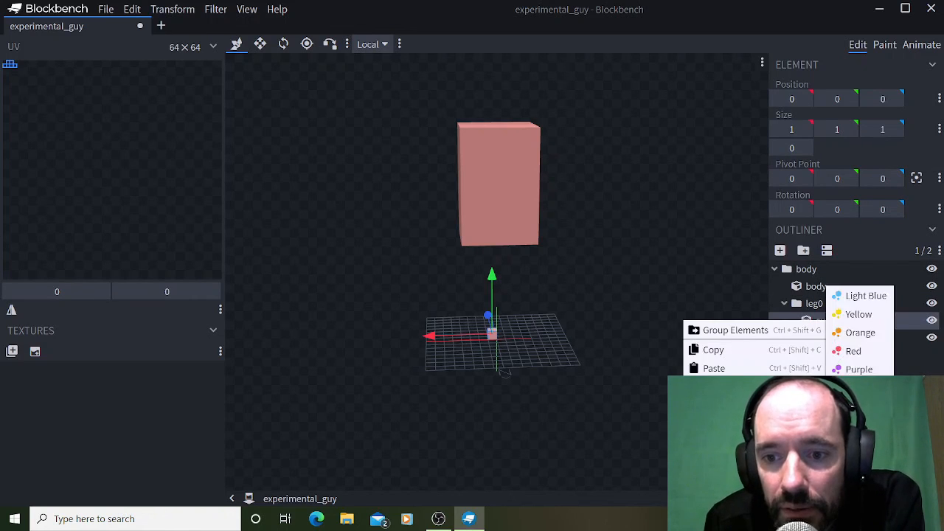
{"action": "double_click", "coordinate": [822, 321]}
{"action": "type", "text": "le"}
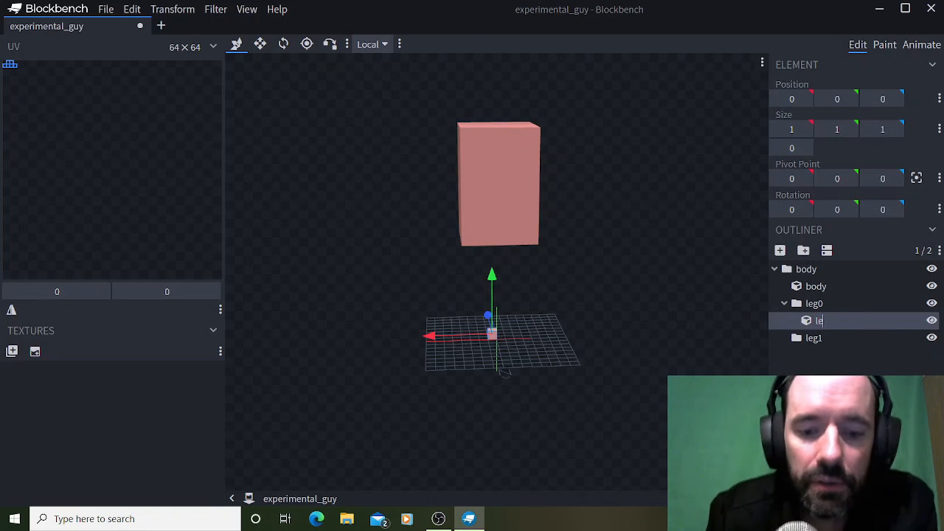
{"action": "type", "text": "g0"}
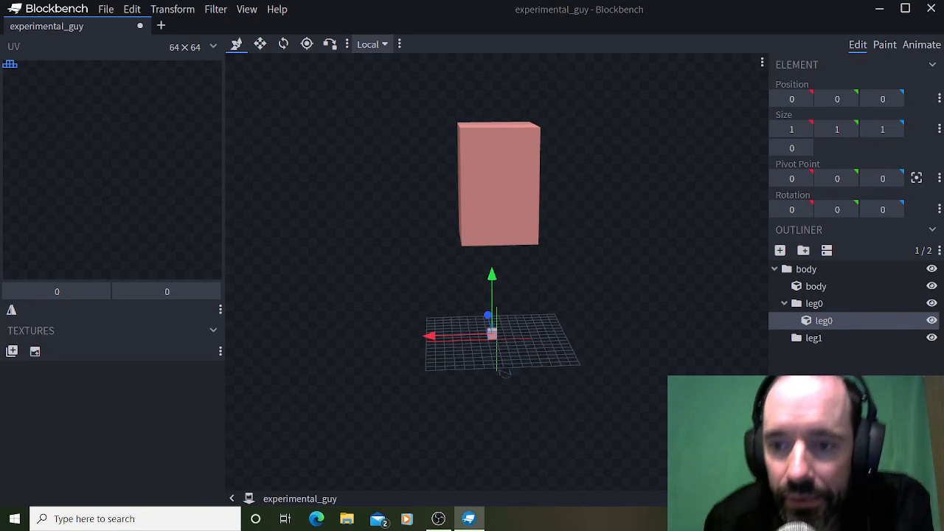
Add a cube inside the leg1 group and name it leg0.
{"action": "left_click", "coordinate": [813, 338]}
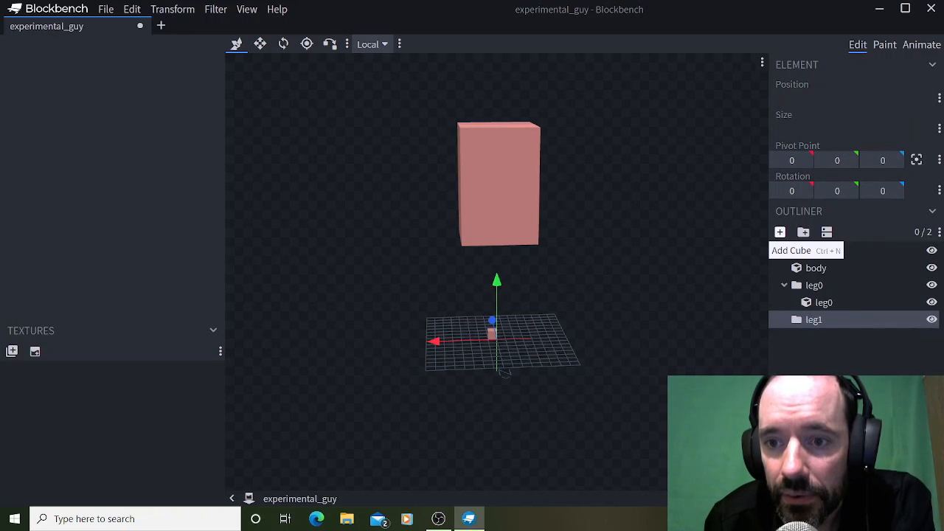
{"action": "left_click", "coordinate": [780, 250]}
{"action": "right_click", "coordinate": [825, 354]}
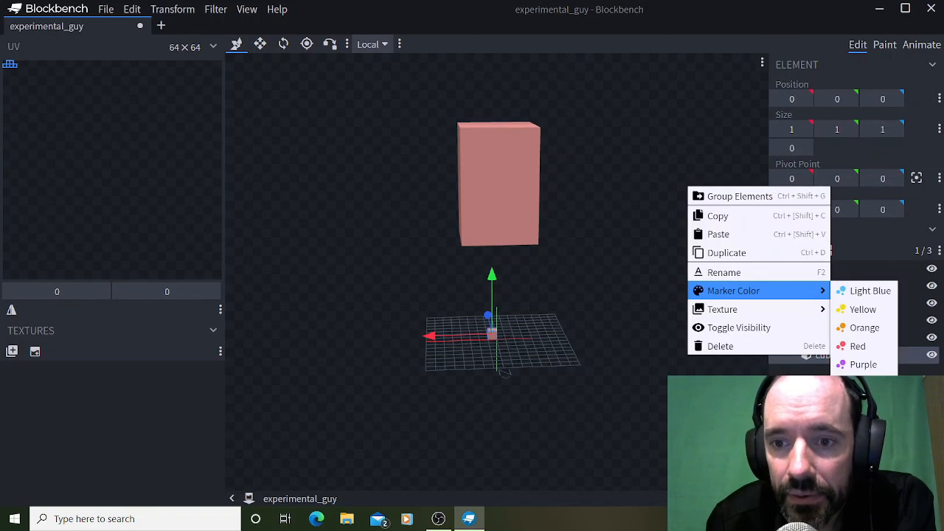
{"action": "left_click", "coordinate": [723, 271]}
{"action": "type", "text": "leg"}
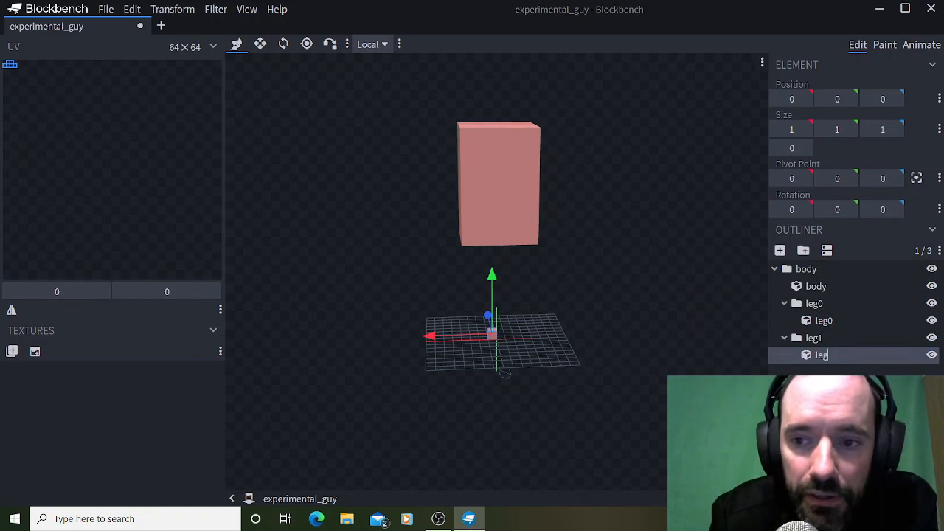
{"action": "type", "text": "0"}
{"action": "key", "text": "Return"}
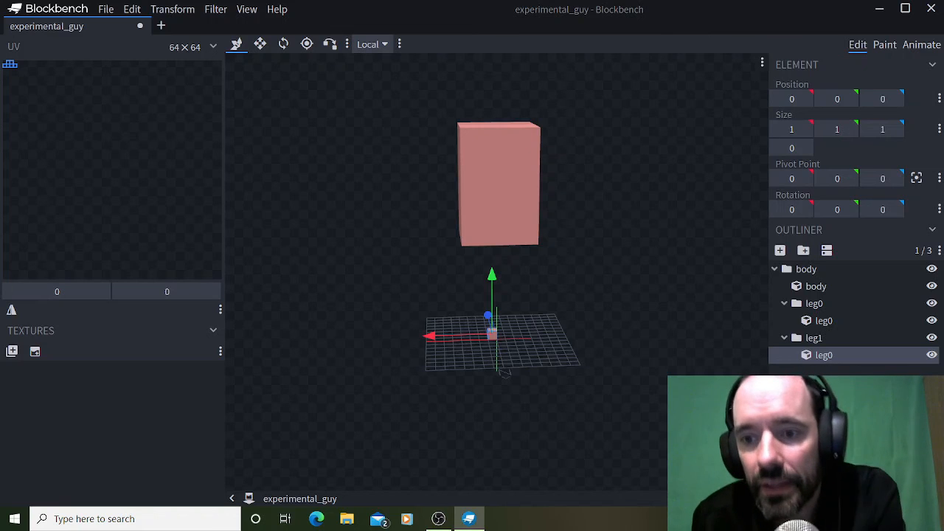
Set the Y size of the cube in the leg0 group to 12.
{"action": "left_click", "coordinate": [824, 320]}
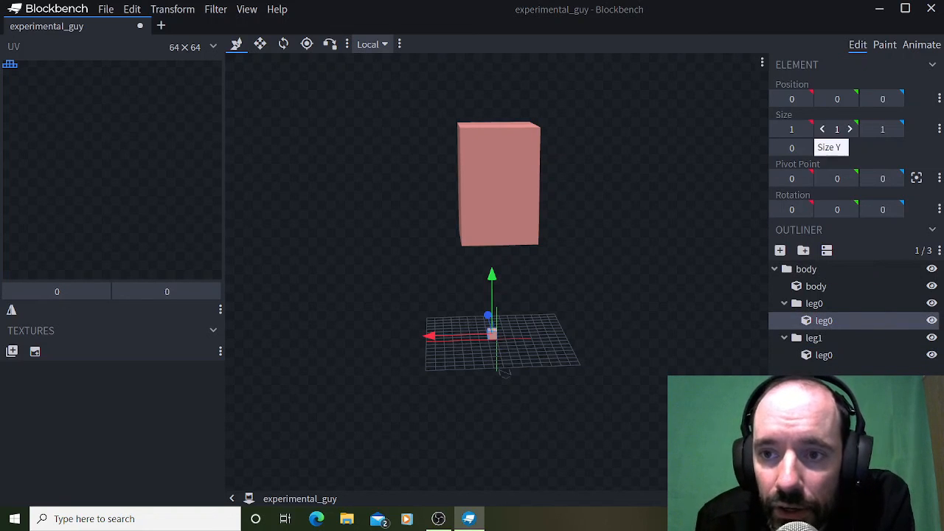
{"action": "left_click", "coordinate": [850, 129]}
{"action": "left_click", "coordinate": [850, 129]}
{"action": "left_click", "coordinate": [850, 129]}
{"action": "left_click", "coordinate": [850, 129]}
{"action": "left_click", "coordinate": [850, 129]}
{"action": "left_click", "coordinate": [850, 129]}
{"action": "left_click", "coordinate": [850, 129]}
{"action": "left_click", "coordinate": [850, 129]}
{"action": "left_click", "coordinate": [849, 129]}
{"action": "left_click", "coordinate": [850, 129]}
{"action": "left_click", "coordinate": [850, 129]}
Set the Y size of the cube in the leg1 group to 12.
{"action": "left_click", "coordinate": [824, 355]}
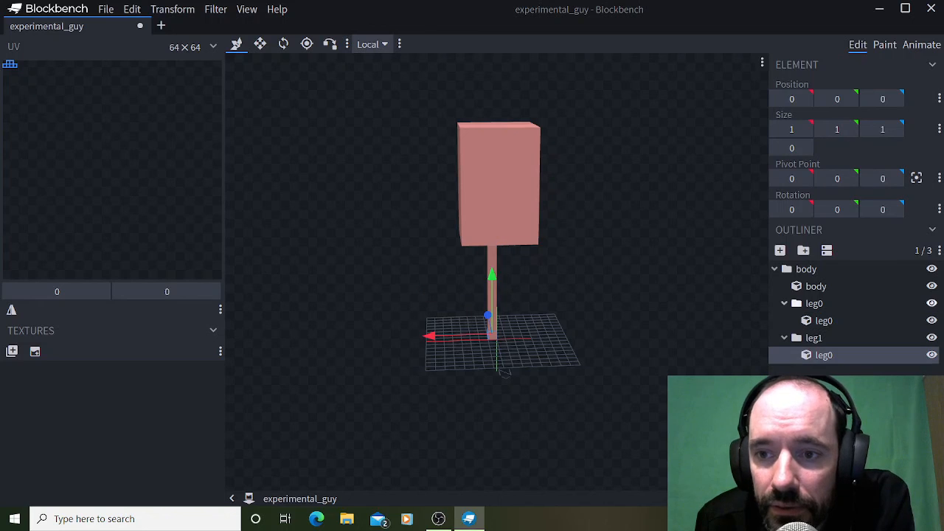
{"action": "left_click", "coordinate": [849, 129]}
{"action": "left_click", "coordinate": [849, 129]}
{"action": "left_click", "coordinate": [850, 129]}
{"action": "left_click", "coordinate": [850, 129]}
{"action": "left_click", "coordinate": [850, 129]}
{"action": "left_click", "coordinate": [849, 129]}
{"action": "left_click", "coordinate": [850, 129]}
{"action": "left_click", "coordinate": [850, 129]}
{"action": "left_click", "coordinate": [849, 129]}
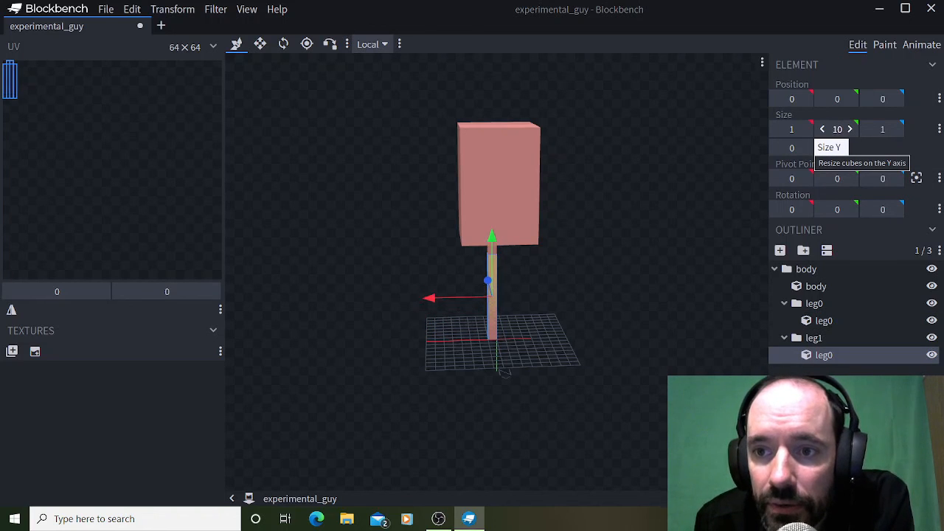
{"action": "left_click", "coordinate": [850, 129]}
{"action": "left_click", "coordinate": [850, 129]}
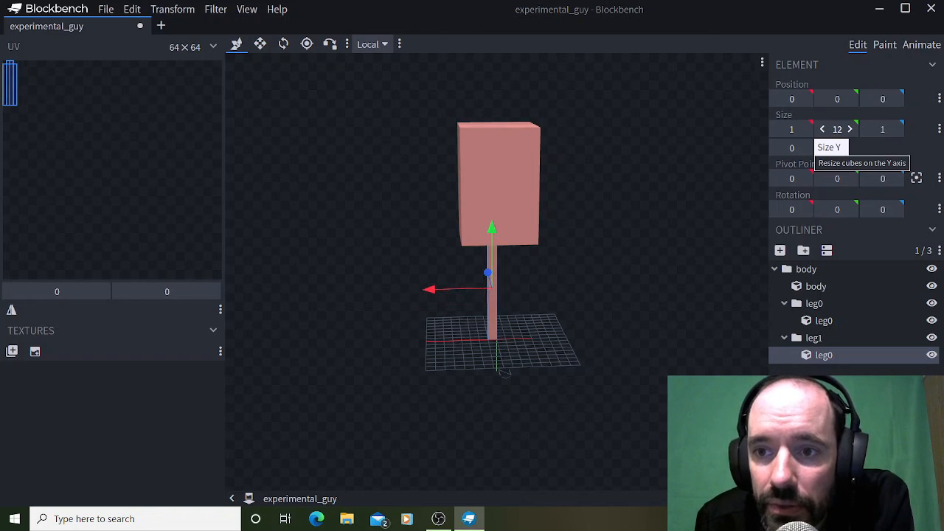
Set the X and Z sizes of the cube in the leg0 group to 4.
{"action": "left_click", "coordinate": [819, 321]}
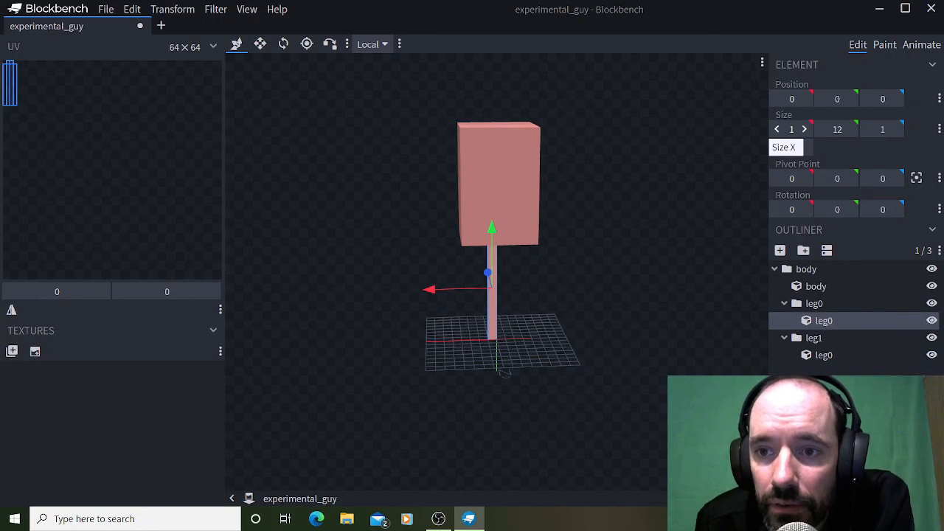
{"action": "left_click", "coordinate": [804, 129]}
{"action": "left_click", "coordinate": [804, 129]}
{"action": "left_click", "coordinate": [803, 129]}
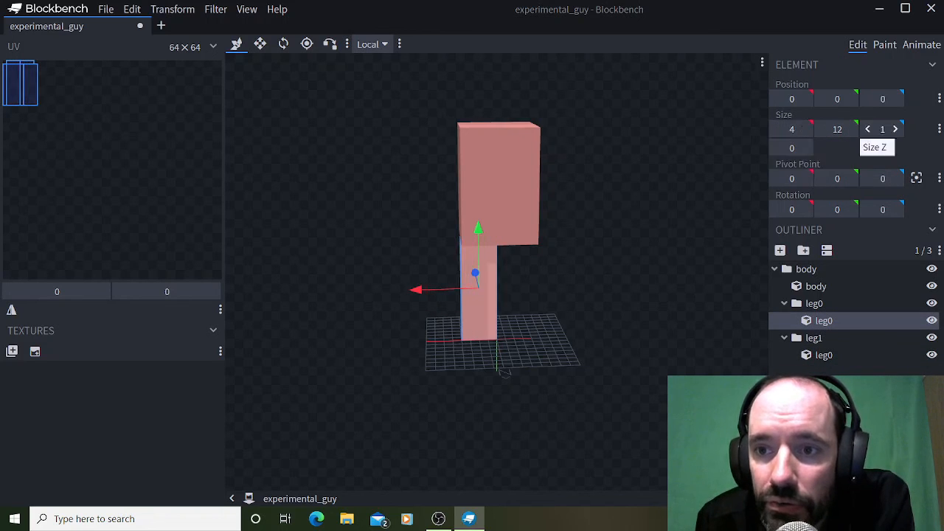
{"action": "left_click", "coordinate": [894, 129]}
{"action": "left_click", "coordinate": [895, 129]}
{"action": "left_click", "coordinate": [895, 130]}
{"action": "left_click", "coordinate": [895, 129]}
{"action": "left_click", "coordinate": [867, 130]}
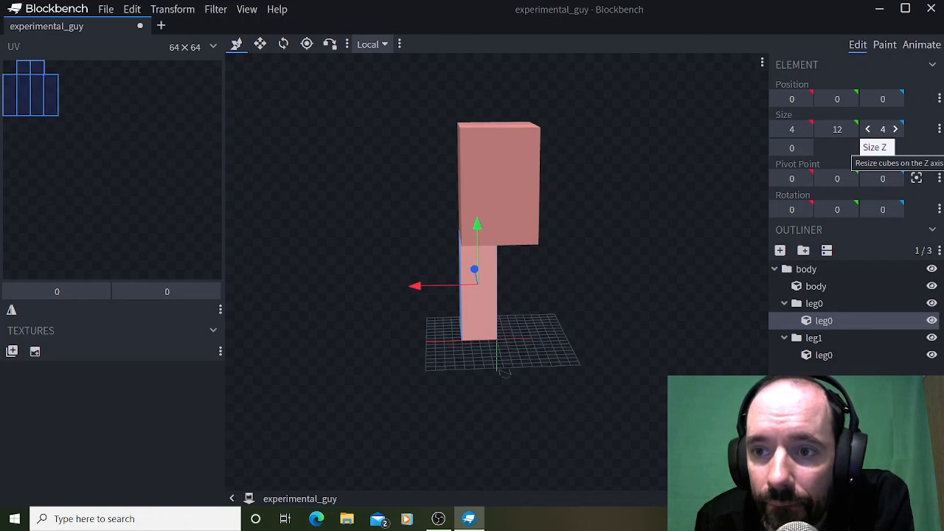
Set the X and Z sizes of the cube in the leg1 group to 4.
{"action": "left_click", "coordinate": [823, 355]}
{"action": "left_click", "coordinate": [804, 129]}
{"action": "left_click", "coordinate": [804, 129]}
{"action": "left_click", "coordinate": [804, 129]}
{"action": "left_click", "coordinate": [804, 129]}
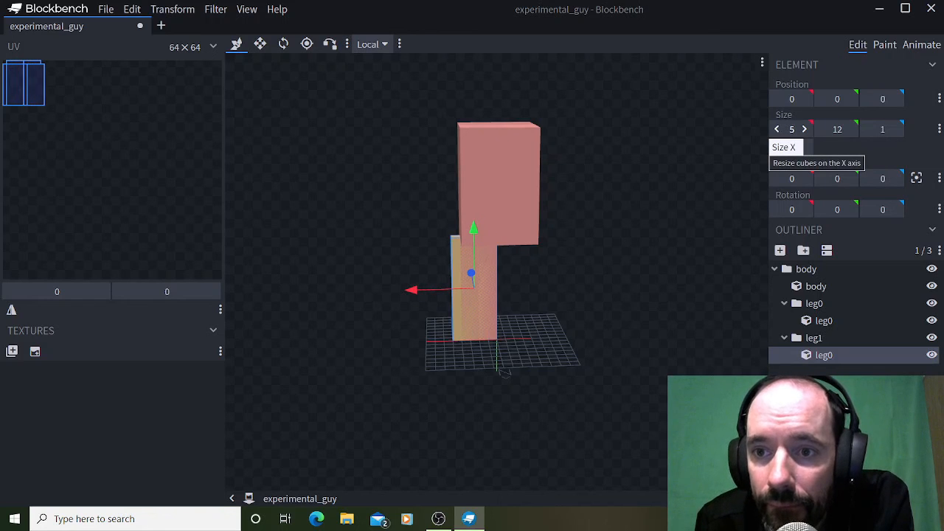
{"action": "left_click", "coordinate": [777, 129]}
{"action": "left_click", "coordinate": [895, 129]}
{"action": "left_click", "coordinate": [894, 129]}
{"action": "left_click", "coordinate": [895, 129]}
{"action": "left_click", "coordinate": [895, 129]}
{"action": "left_click", "coordinate": [894, 129]}
{"action": "left_click", "coordinate": [867, 129]}
{"action": "left_click", "coordinate": [868, 129]}
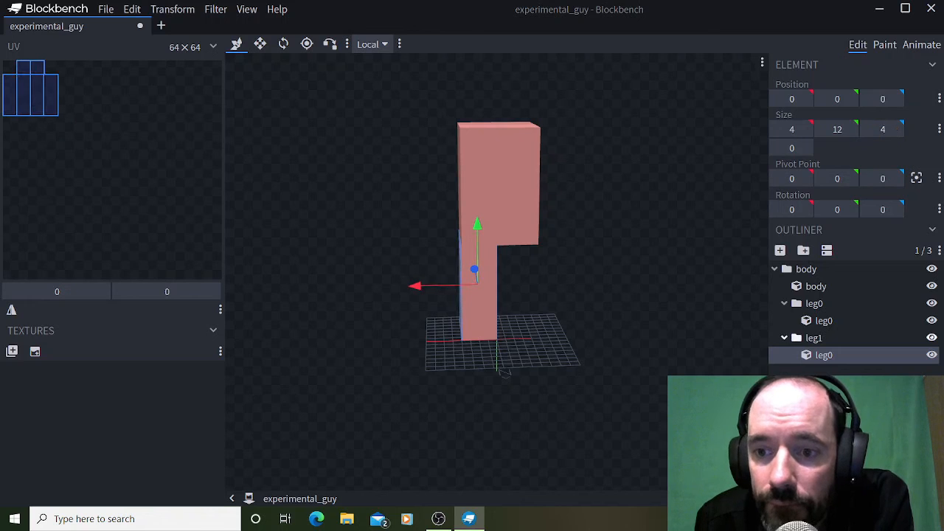
{"action": "left_click", "coordinate": [806, 321]}
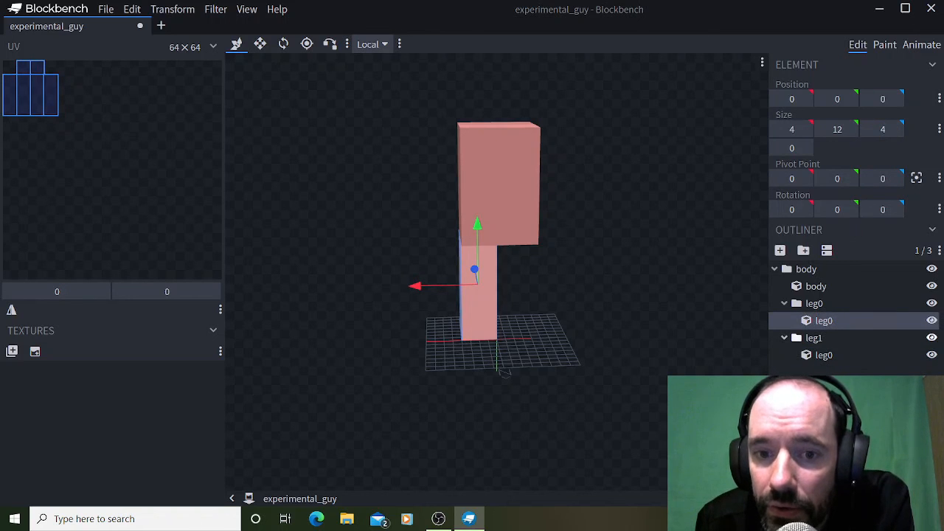
{"action": "left_click", "coordinate": [818, 355]}
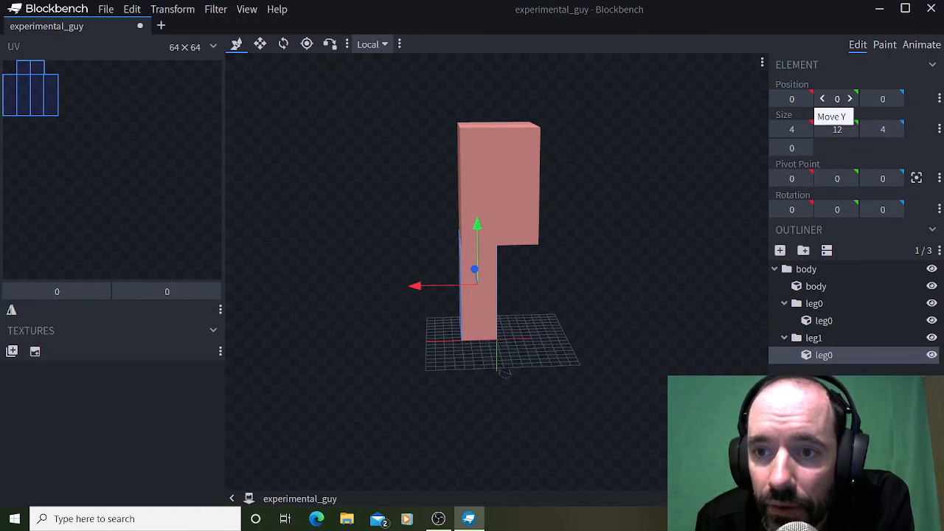
{"action": "left_click", "coordinate": [822, 98]}
{"action": "left_click", "coordinate": [850, 99]}
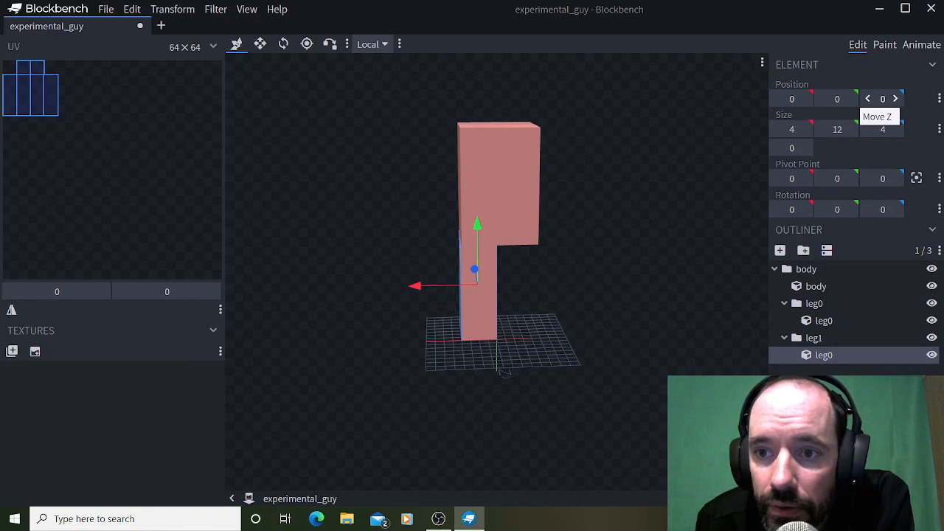
{"action": "left_click", "coordinate": [867, 99]}
{"action": "left_click", "coordinate": [895, 98]}
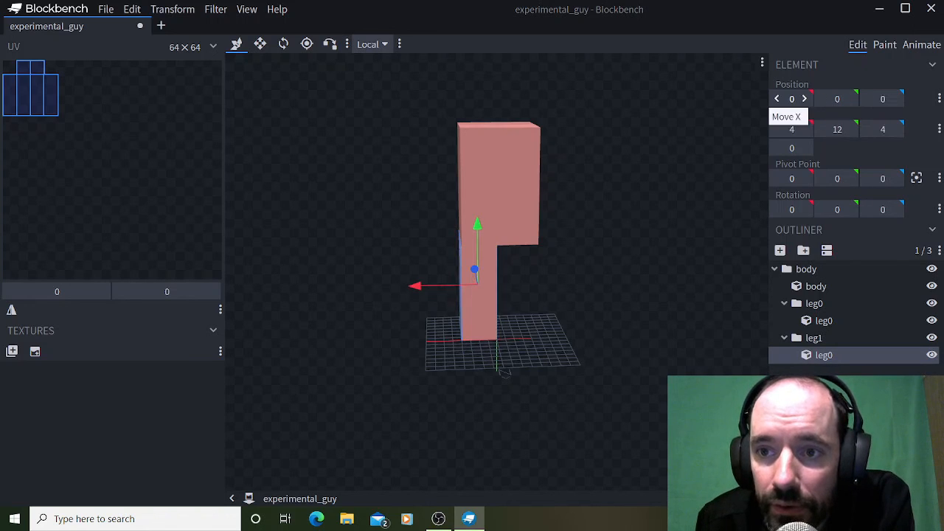
{"action": "left_click", "coordinate": [805, 99]}
{"action": "left_click", "coordinate": [777, 99]}
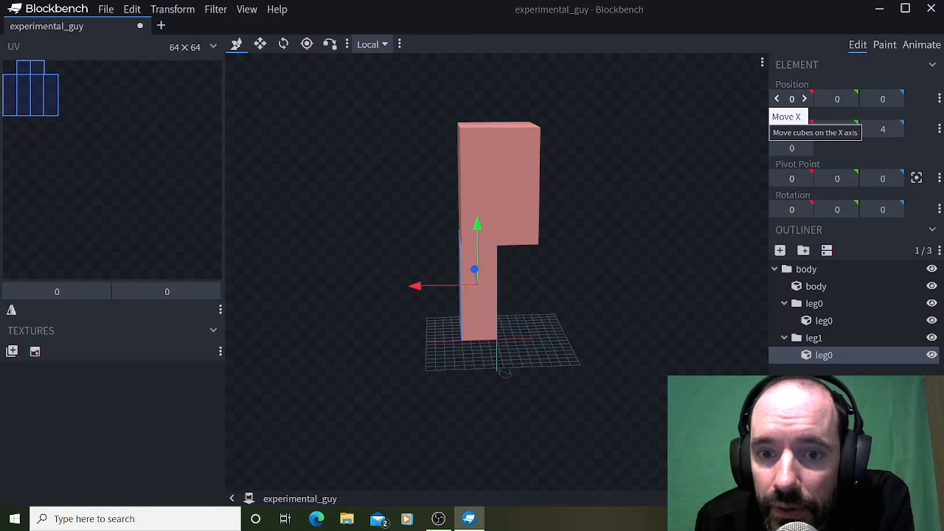
Move the cube in the leg1 group to -4 on the X axis, beside the other leg.
{"action": "left_click", "coordinate": [777, 99]}
{"action": "left_click", "coordinate": [776, 99]}
{"action": "left_click", "coordinate": [777, 99]}
{"action": "left_click", "coordinate": [776, 98]}
{"action": "left_click", "coordinate": [777, 99]}
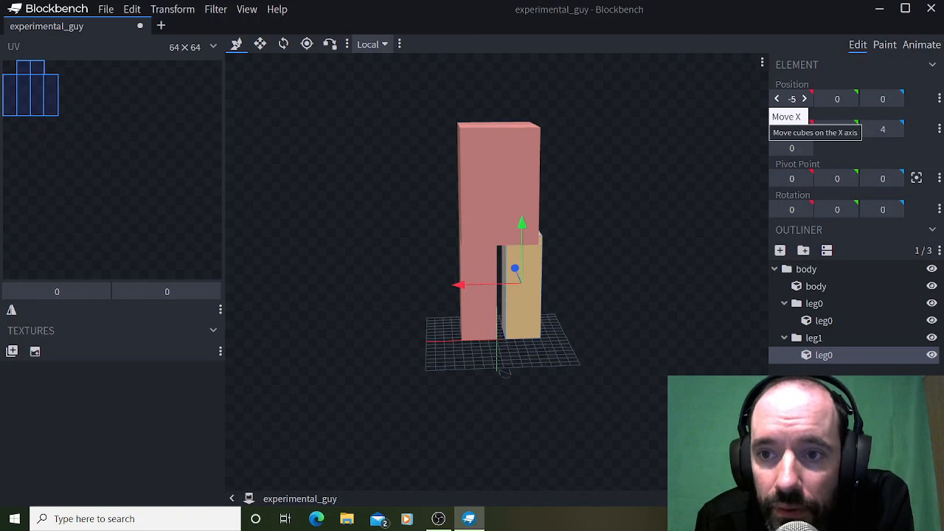
{"action": "left_click", "coordinate": [805, 99]}
Shift the cube in the leg1 group to 1 on the Z axis.
{"action": "left_click_drag", "start_coordinate": [649, 244], "coordinate": [559, 258]}
{"action": "mouse_move", "coordinate": [657, 202]}
{"action": "left_mouse_down"}
{"action": "mouse_move", "coordinate": [692, 191]}
{"action": "mouse_move", "coordinate": [837, 210]}
{"action": "mouse_move", "coordinate": [630, 198]}
{"action": "mouse_move", "coordinate": [670, 207]}
{"action": "left_mouse_up"}
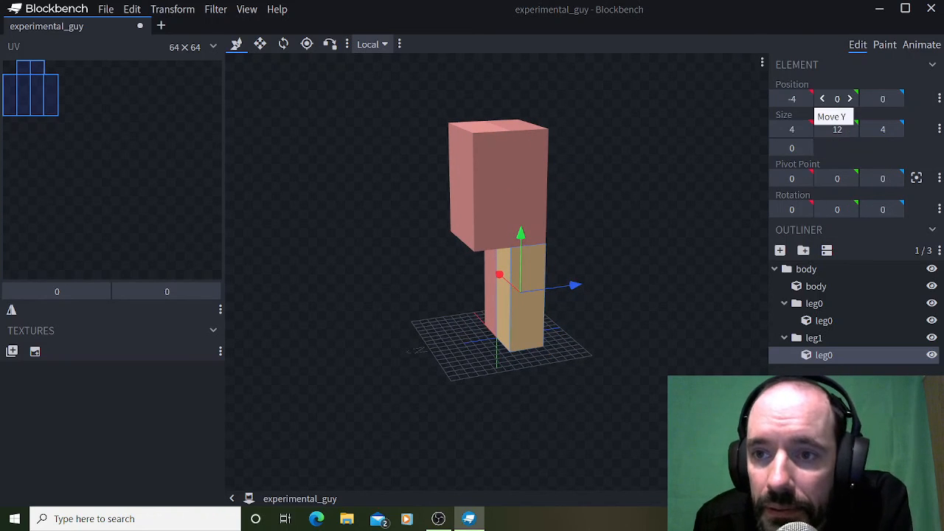
{"action": "left_click", "coordinate": [895, 99]}
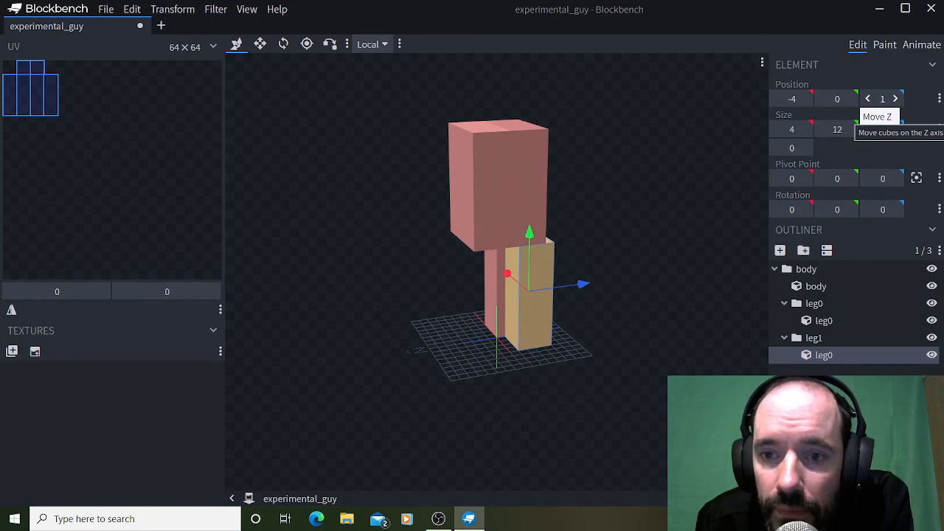
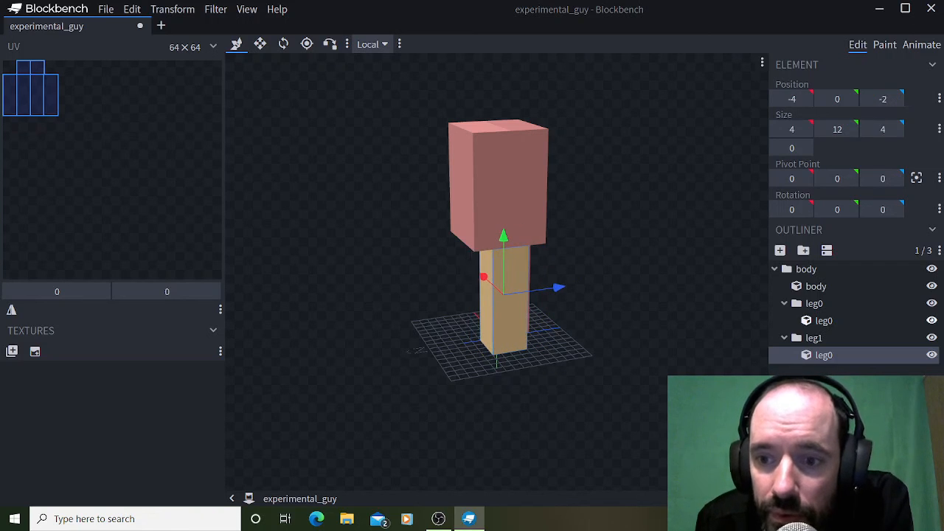
Move the cube in the leg0 group to -2 on the Z axis.
{"action": "left_click", "coordinate": [824, 320]}
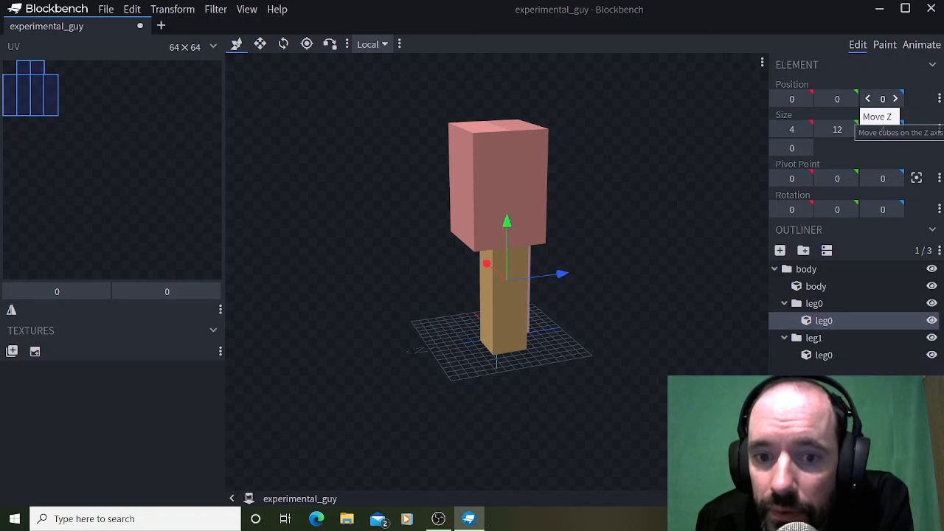
{"action": "left_click", "coordinate": [868, 98]}
{"action": "left_click_drag", "start_coordinate": [653, 188], "coordinate": [671, 187]}
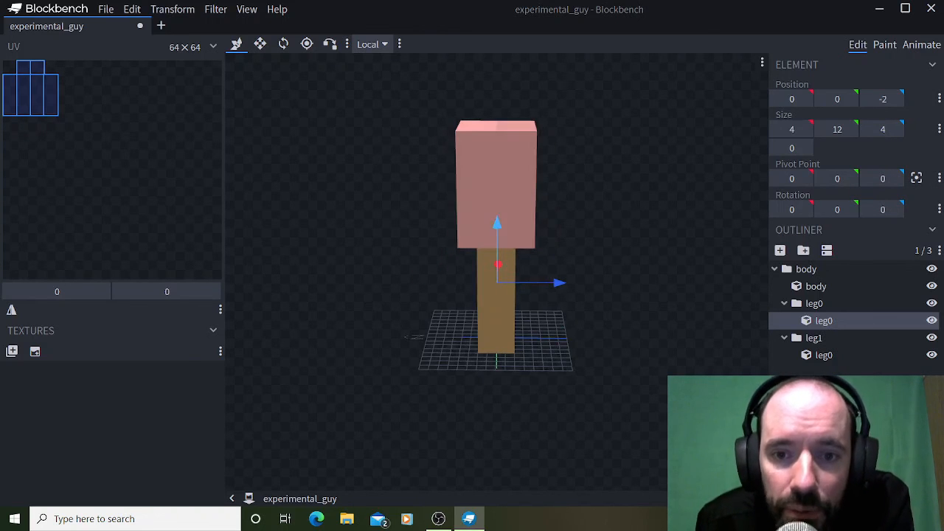
{"action": "left_click_drag", "start_coordinate": [605, 208], "coordinate": [647, 214]}
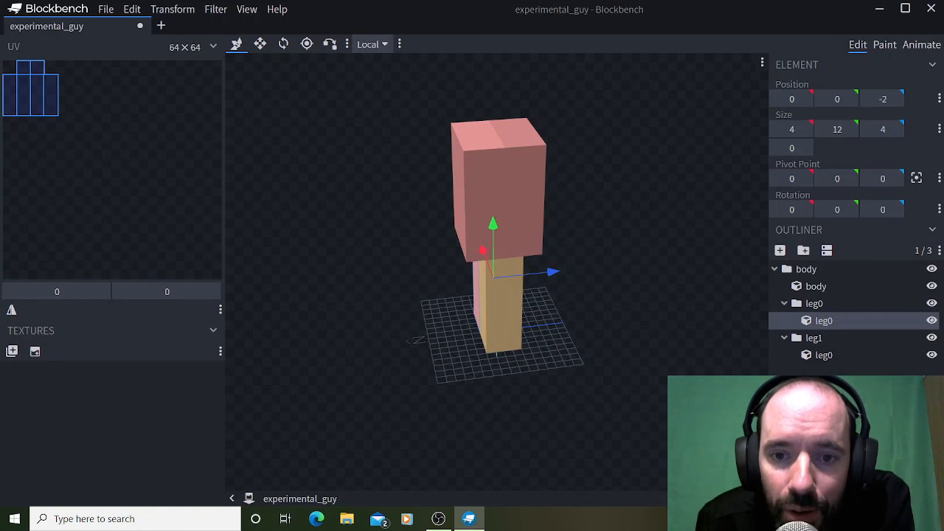
{"action": "left_click_drag", "start_coordinate": [583, 221], "coordinate": [679, 209]}
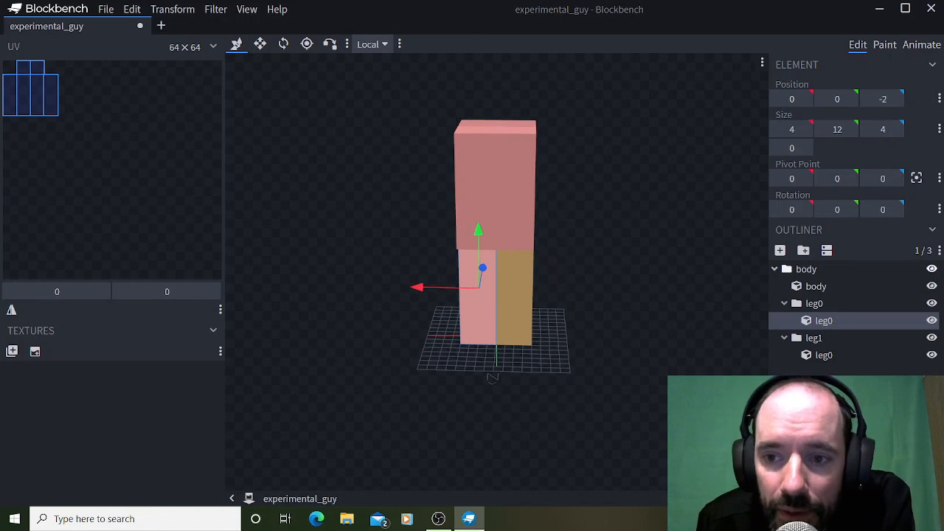
Examine the outliner hierarchy by selecting the body group, its nested leg0 and leg1 groups, and the cubes they contain.
{"action": "left_click", "coordinate": [786, 269]}
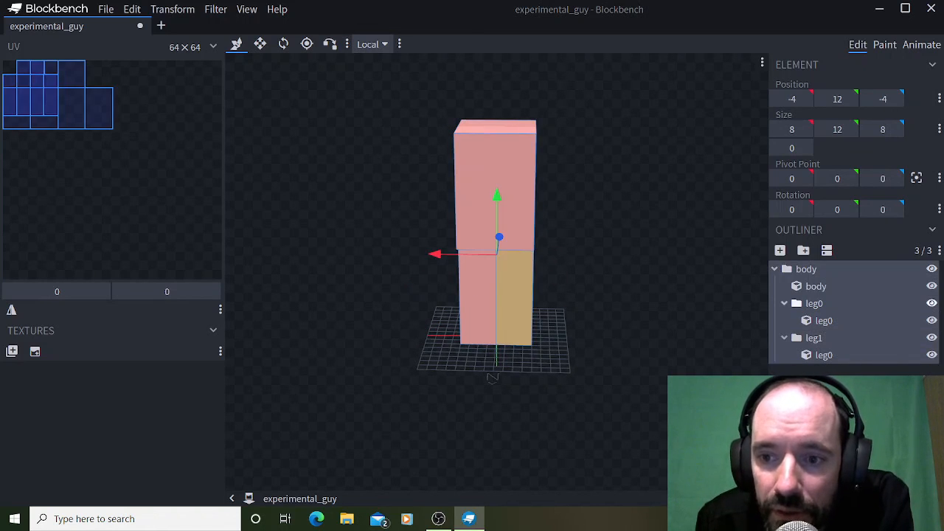
{"action": "left_click", "coordinate": [796, 304]}
{"action": "left_click", "coordinate": [796, 269]}
{"action": "mouse_move", "coordinate": [664, 221]}
{"action": "left_mouse_down"}
{"action": "mouse_move", "coordinate": [572, 221]}
{"action": "mouse_move", "coordinate": [664, 226]}
{"action": "left_mouse_up"}
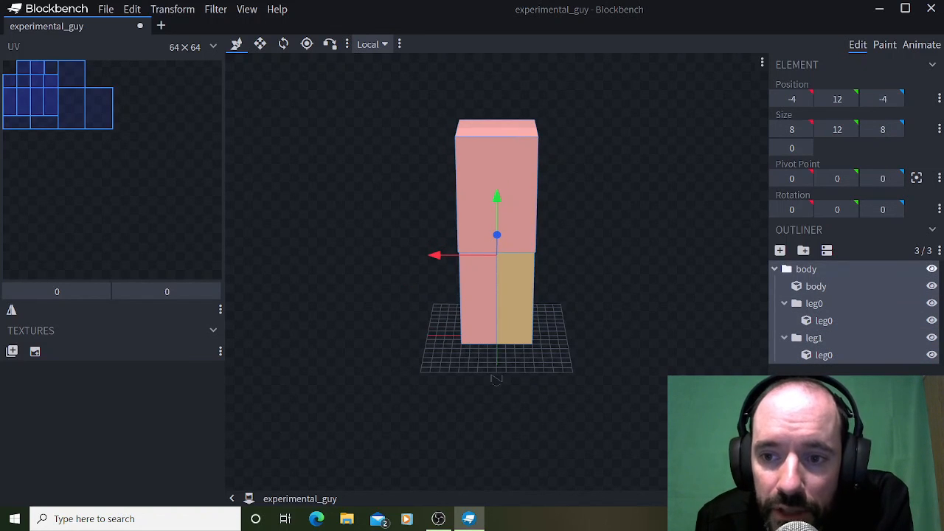
{"action": "left_click", "coordinate": [814, 304]}
{"action": "left_click", "coordinate": [814, 338]}
{"action": "left_click", "coordinate": [823, 355]}
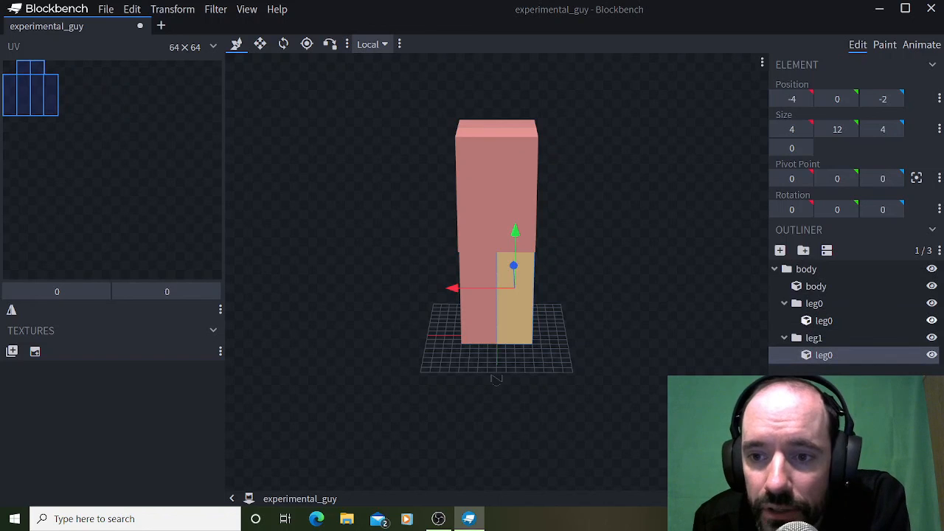
{"action": "left_click", "coordinate": [786, 269]}
{"action": "left_click", "coordinate": [823, 355]}
{"action": "left_click", "coordinate": [814, 338]}
{"action": "left_click", "coordinate": [823, 355]}
{"action": "left_click", "coordinate": [814, 338]}
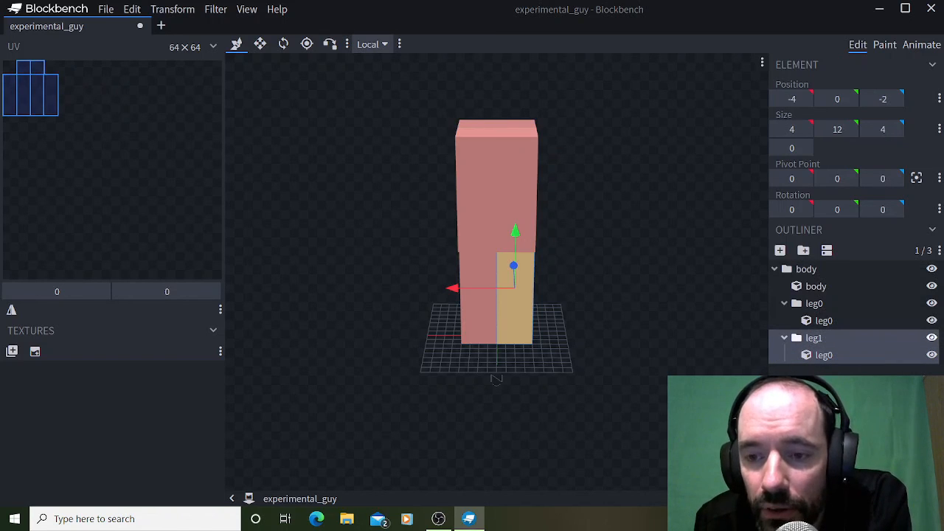
{"action": "left_click", "coordinate": [813, 303]}
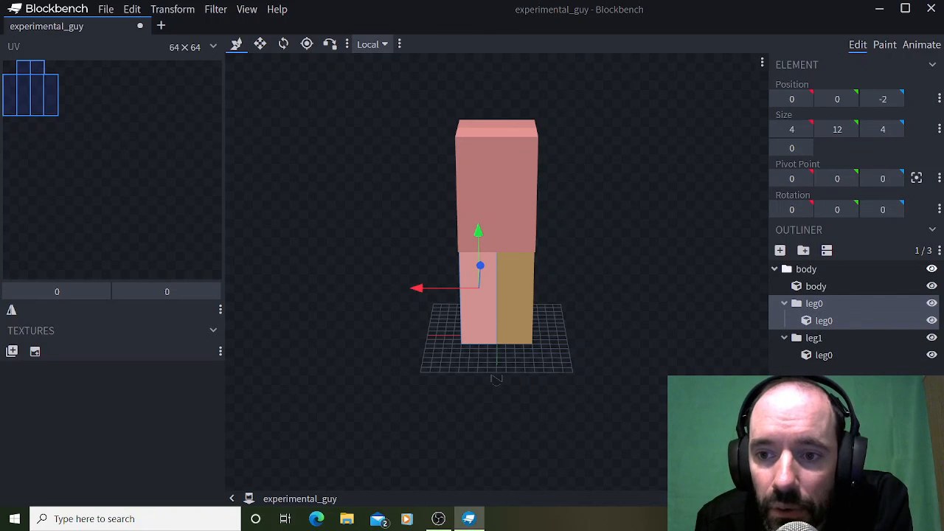
{"action": "left_click", "coordinate": [807, 268]}
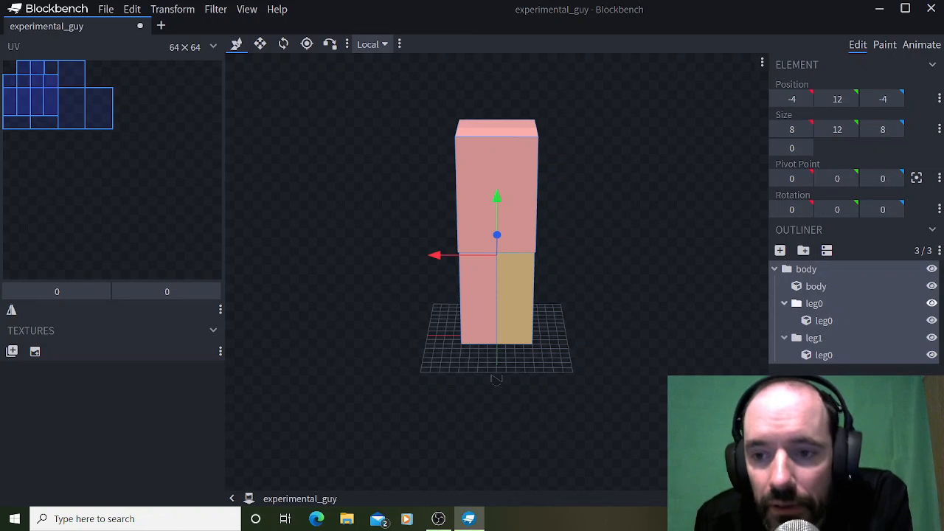
{"action": "left_click", "coordinate": [813, 303]}
{"action": "left_click", "coordinate": [814, 338]}
{"action": "left_click", "coordinate": [824, 355]}
{"action": "left_click", "coordinate": [814, 303]}
{"action": "left_click", "coordinate": [814, 338]}
{"action": "left_click", "coordinate": [824, 355]}
{"action": "left_click", "coordinate": [812, 303]}
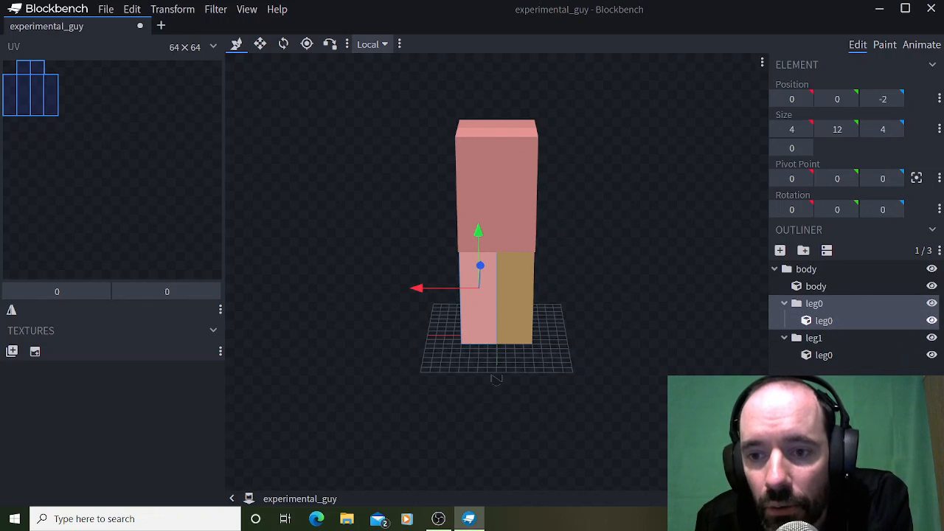
{"action": "left_click", "coordinate": [787, 268]}
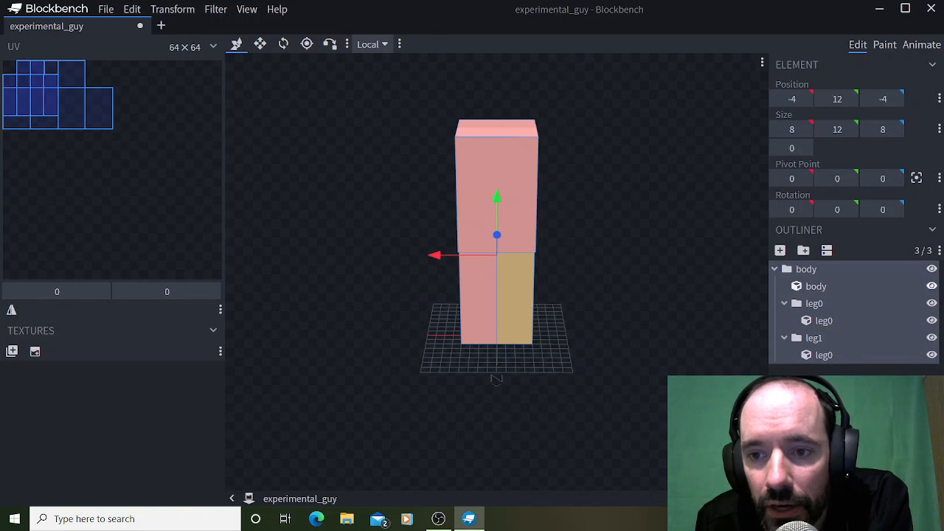
{"action": "left_click", "coordinate": [796, 303]}
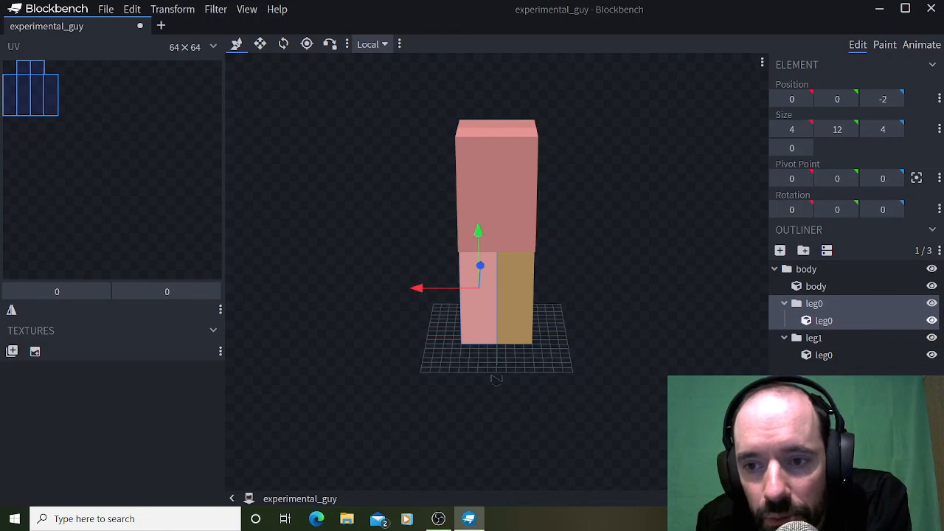
{"action": "left_click", "coordinate": [814, 303]}
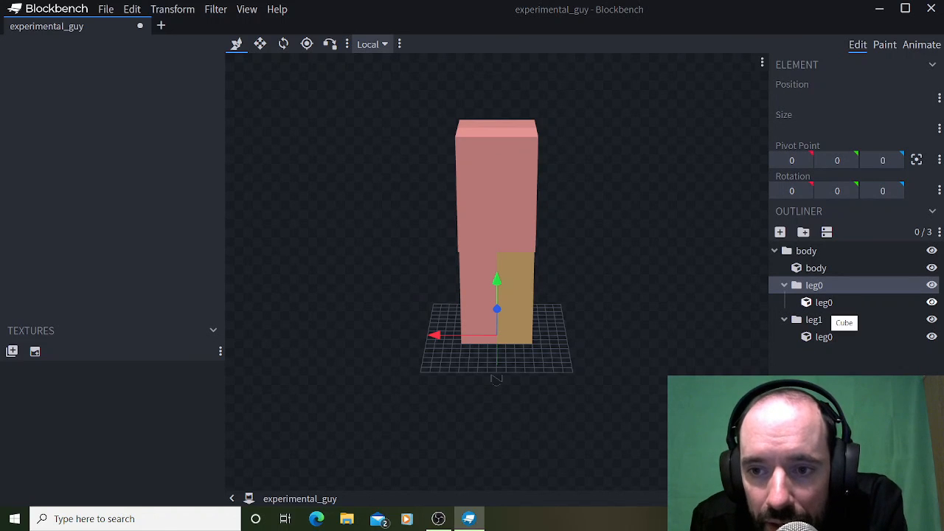
{"action": "left_click", "coordinate": [823, 302]}
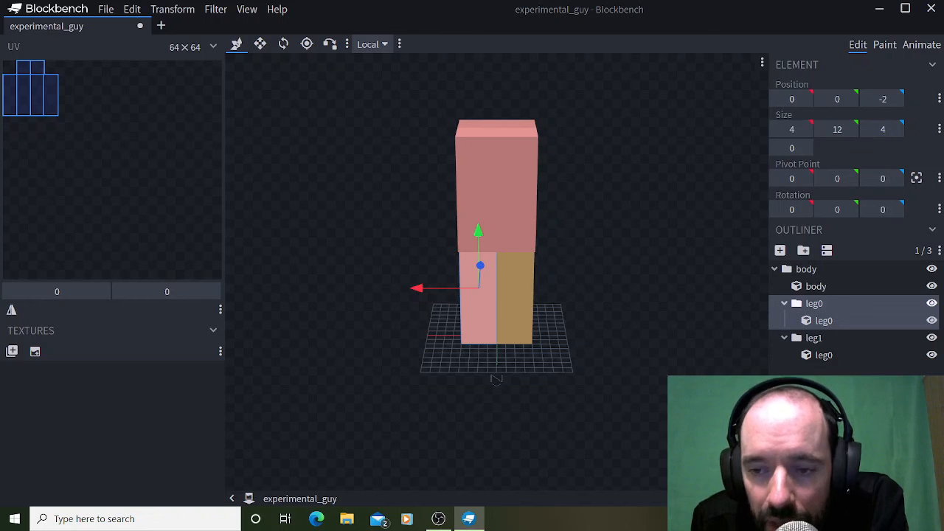
{"action": "left_click", "coordinate": [806, 269]}
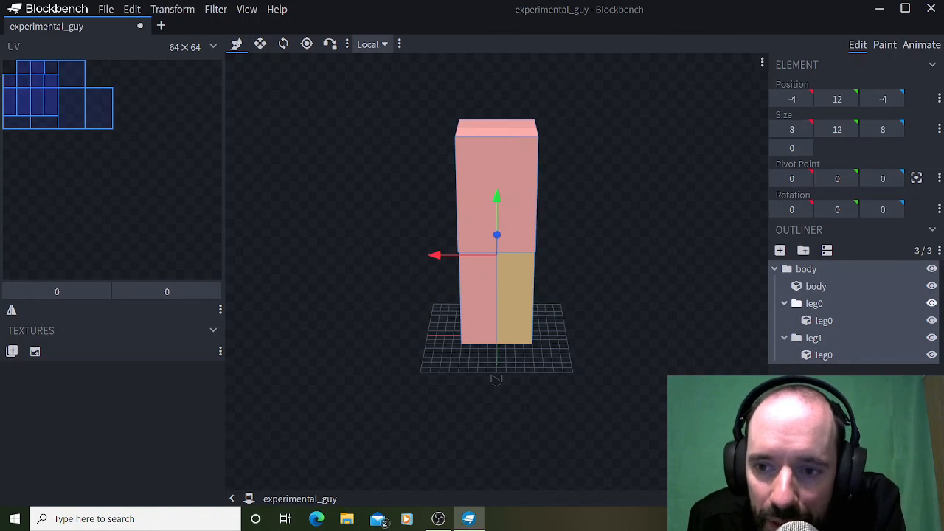
{"action": "left_click", "coordinate": [815, 303]}
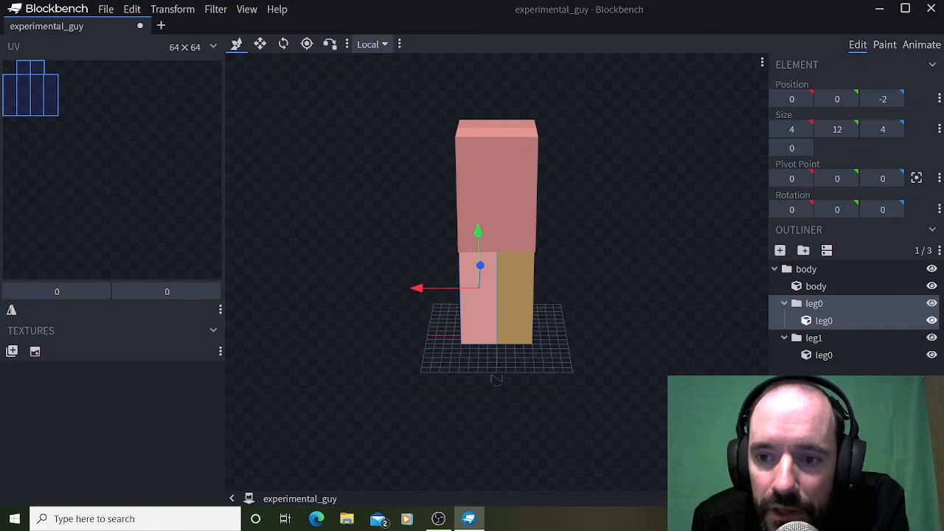
{"action": "left_click", "coordinate": [826, 384]}
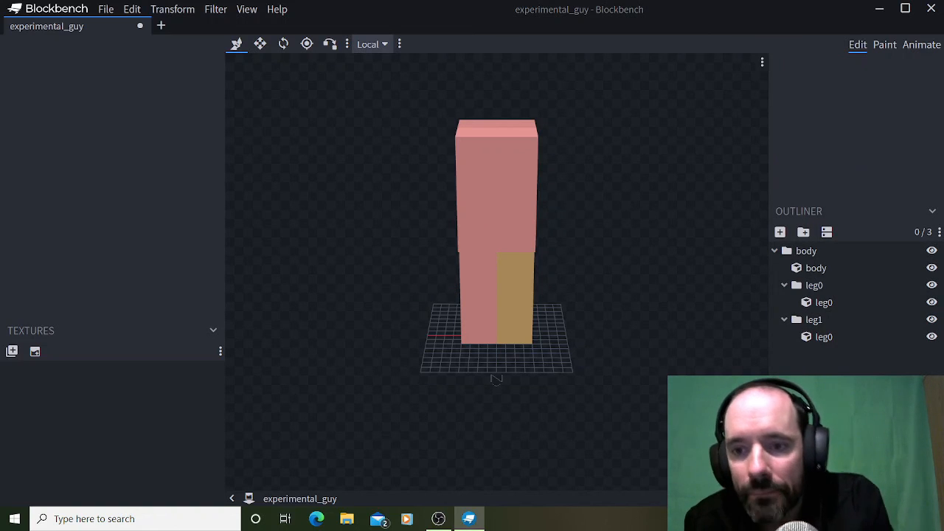
Add a new group inside the body group and name it head.
{"action": "left_click", "coordinate": [806, 269]}
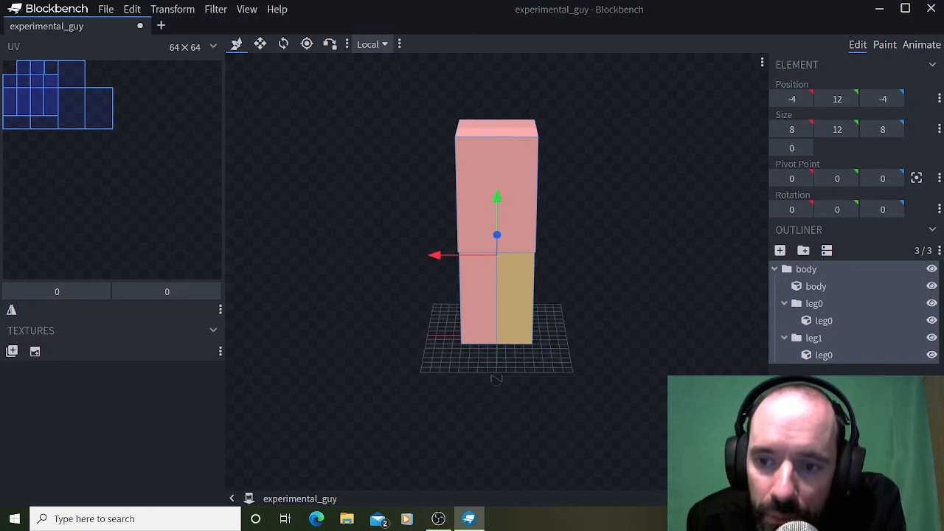
{"action": "left_click", "coordinate": [807, 270]}
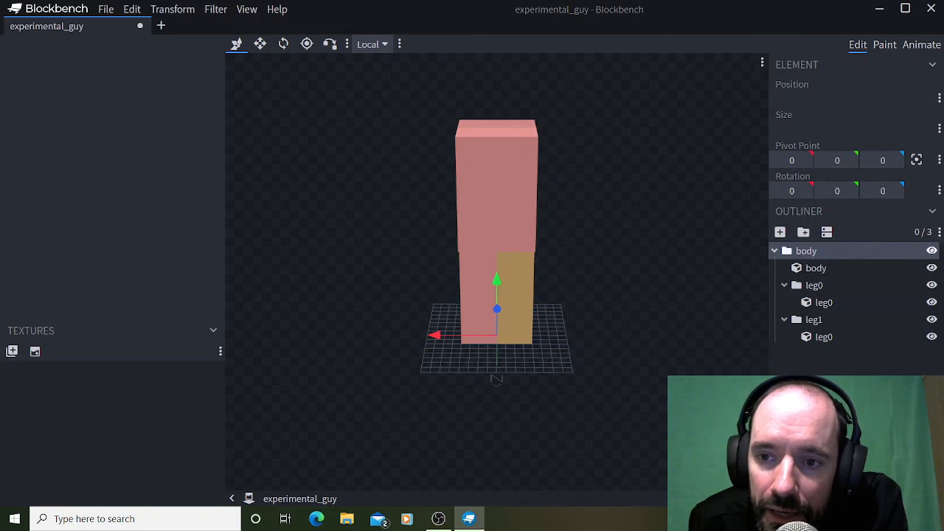
{"action": "left_click", "coordinate": [803, 231]}
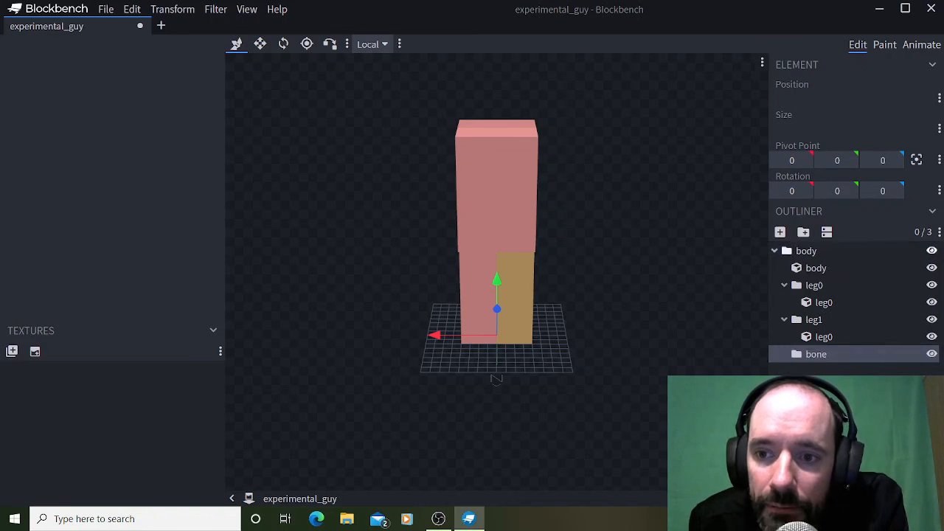
{"action": "right_click", "coordinate": [918, 354]}
{"action": "left_click", "coordinate": [848, 244]}
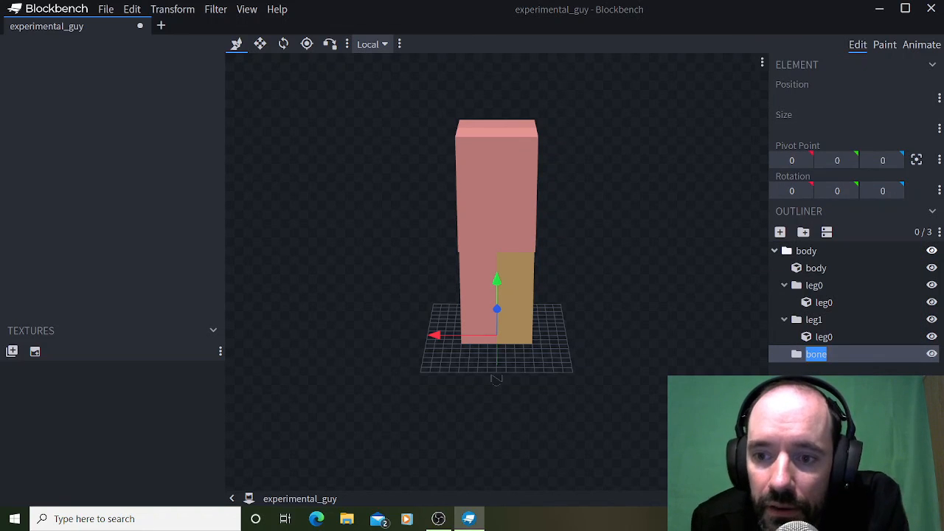
{"action": "type", "text": "head"}
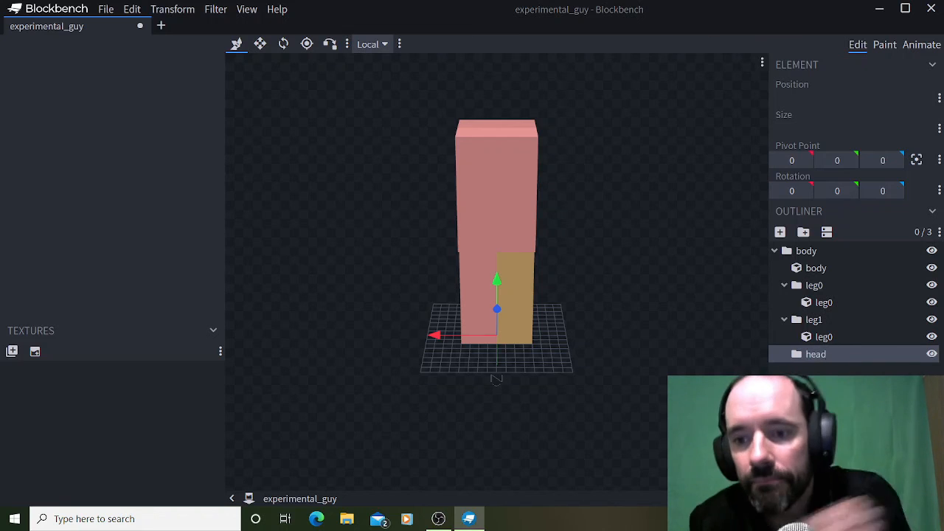
Add a cube to the head group and name it head.
{"action": "left_click", "coordinate": [779, 232]}
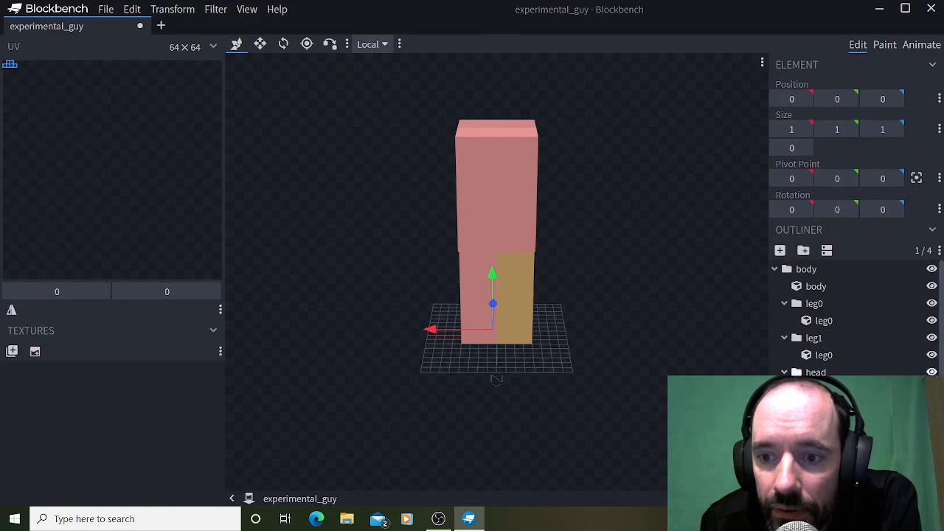
{"action": "right_click", "coordinate": [824, 389]}
{"action": "left_click", "coordinate": [782, 301]}
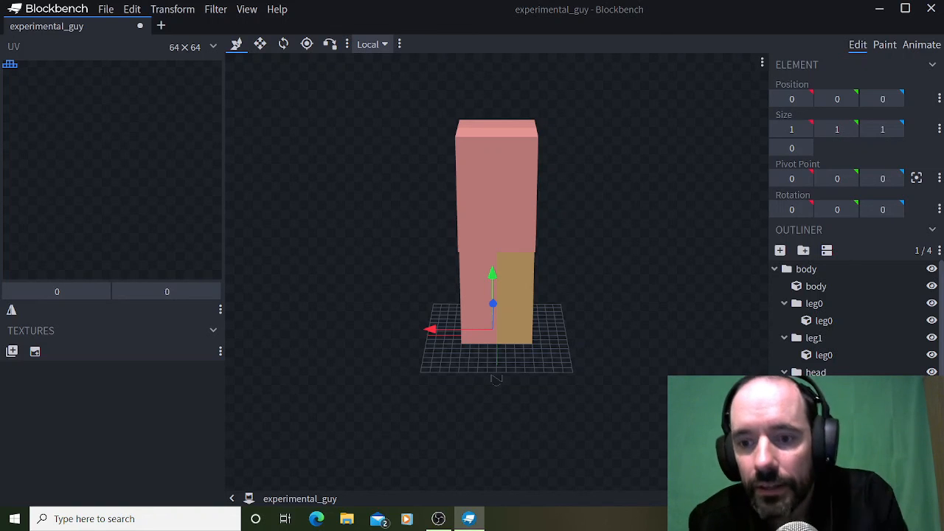
Add another group nested inside the head group and rename it.
{"action": "left_click", "coordinate": [803, 250]}
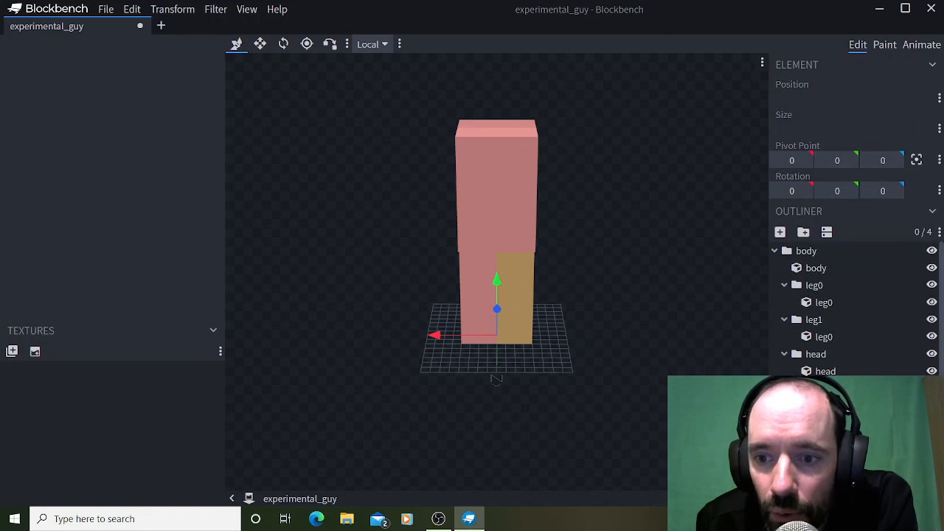
{"action": "right_click", "coordinate": [832, 388]}
{"action": "left_click", "coordinate": [865, 286]}
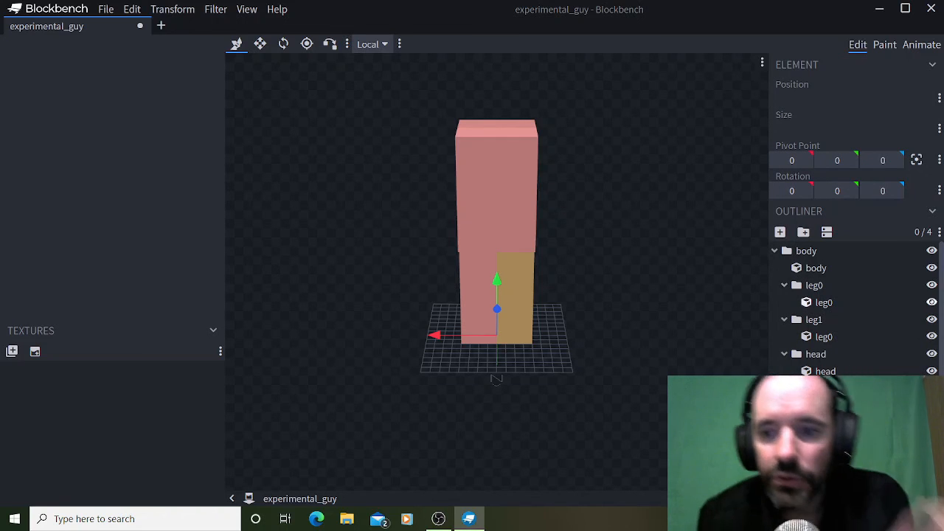
{"action": "left_click", "coordinate": [779, 231]}
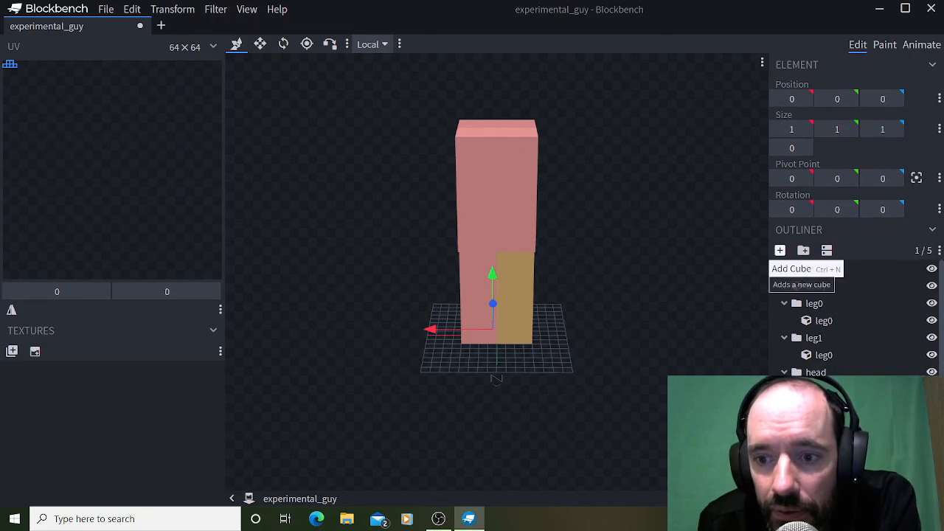
{"action": "right_click", "coordinate": [831, 406]}
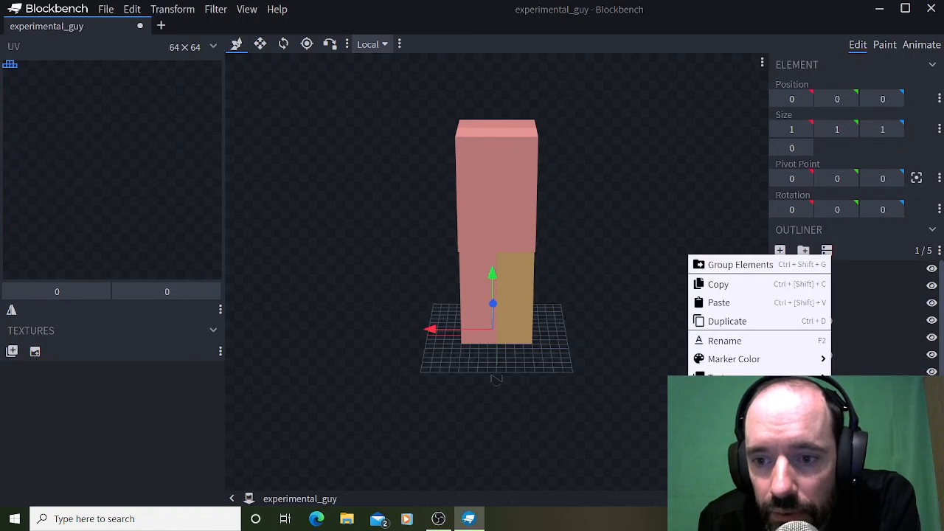
{"action": "left_click", "coordinate": [767, 414]}
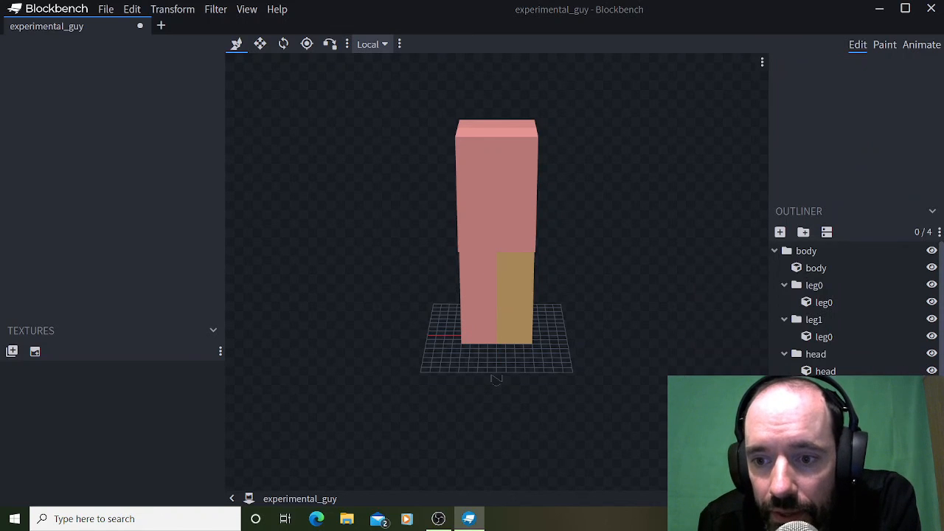
Add a cube to the group nested inside the head group and rename that cube.
{"action": "left_click", "coordinate": [815, 389]}
{"action": "left_click", "coordinate": [779, 231]}
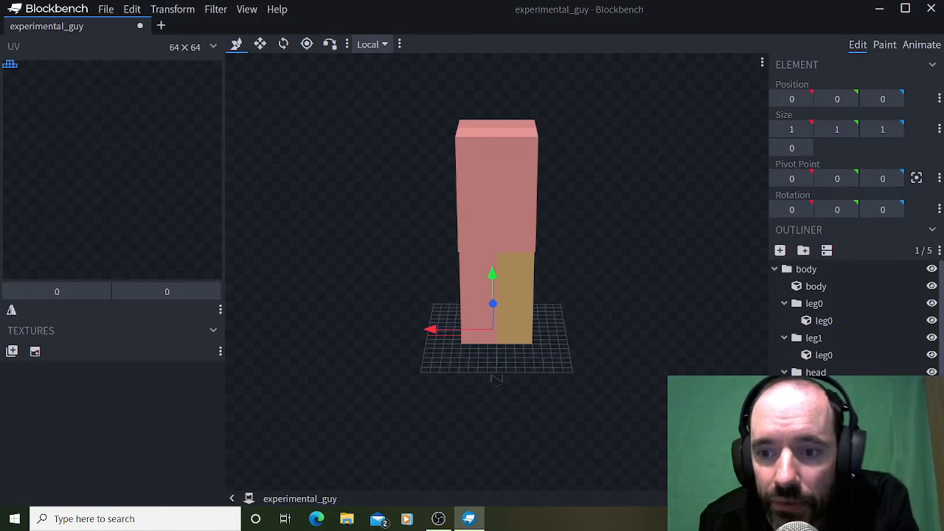
{"action": "right_click", "coordinate": [836, 268]}
{"action": "left_click", "coordinate": [765, 346]}
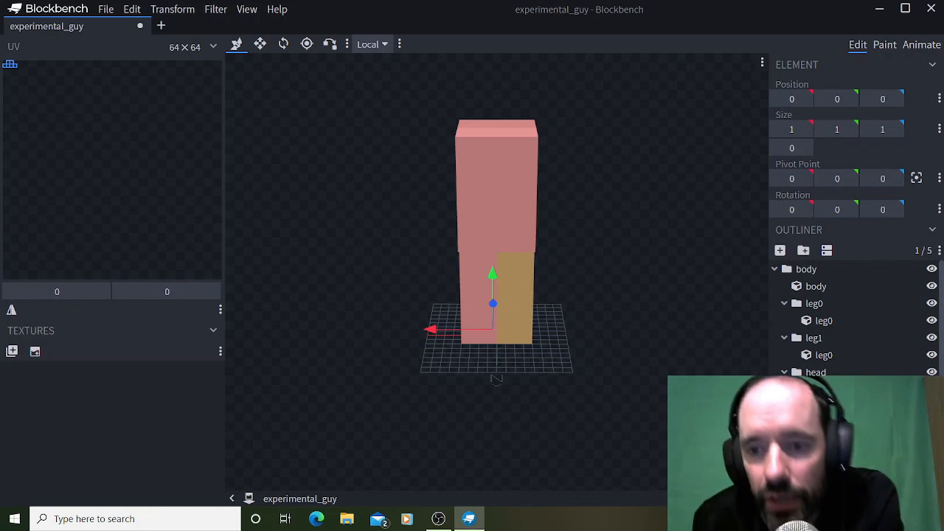
Set the size of the head cube to 8 by 8 by 8.
{"action": "left_click", "coordinate": [816, 373]}
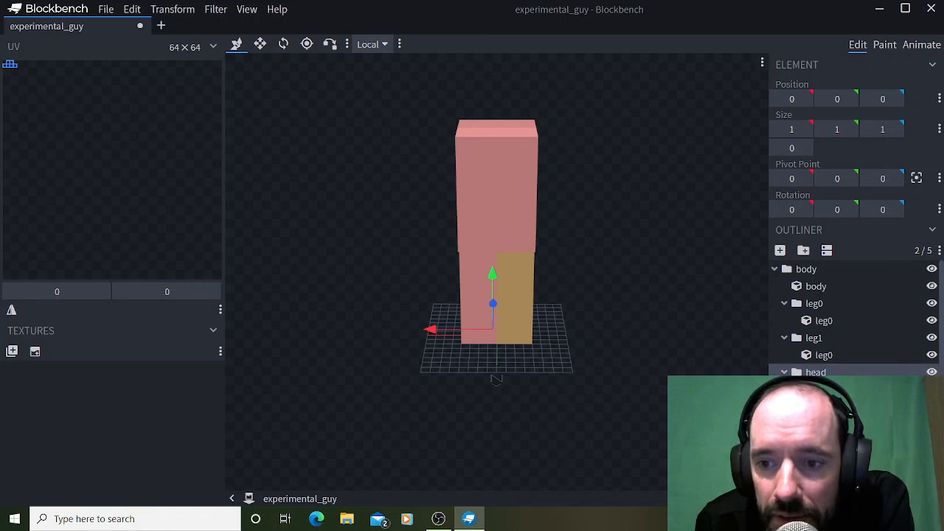
{"action": "left_click", "coordinate": [496, 379]}
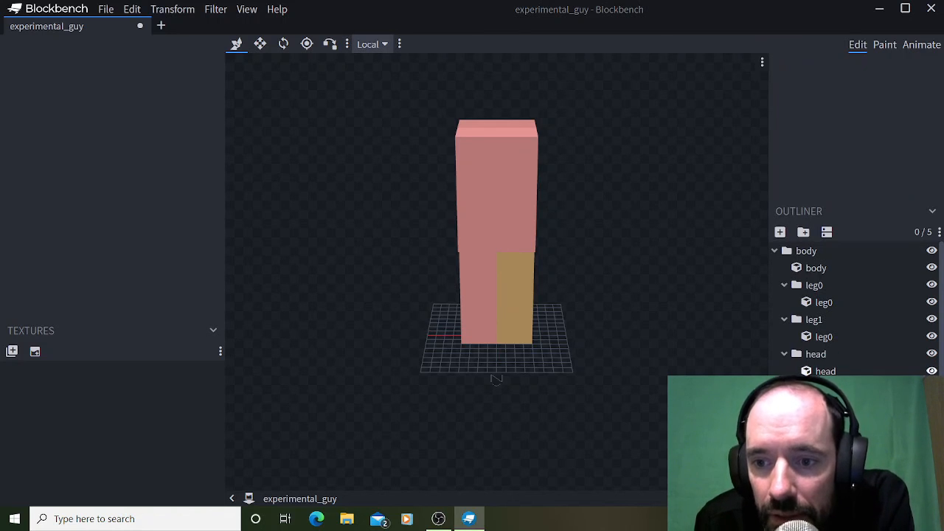
{"action": "left_click", "coordinate": [825, 371]}
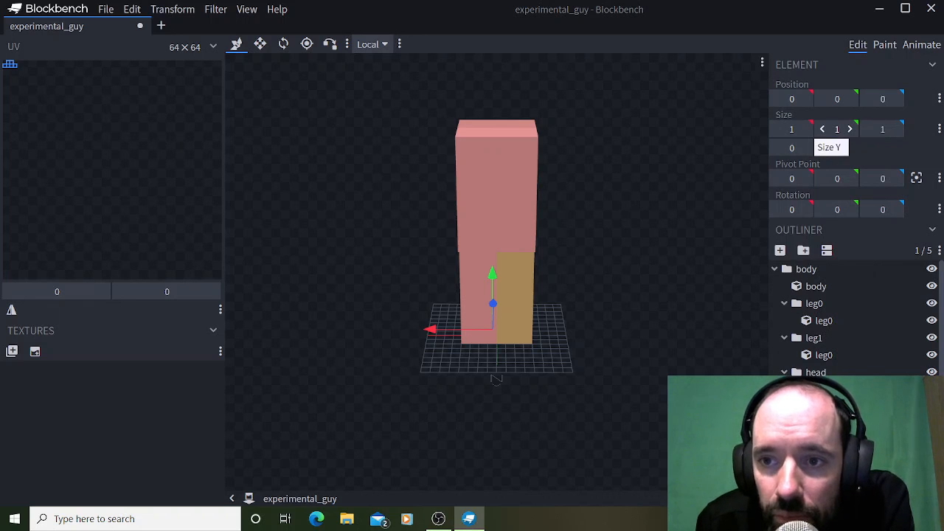
{"action": "left_click", "coordinate": [850, 129]}
{"action": "left_click", "coordinate": [850, 129]}
{"action": "left_click", "coordinate": [850, 129]}
{"action": "left_click", "coordinate": [849, 129]}
{"action": "left_click", "coordinate": [849, 129]}
{"action": "left_click", "coordinate": [849, 129]}
{"action": "left_click", "coordinate": [849, 129]}
{"action": "left_click", "coordinate": [849, 129]}
{"action": "left_click", "coordinate": [823, 129]}
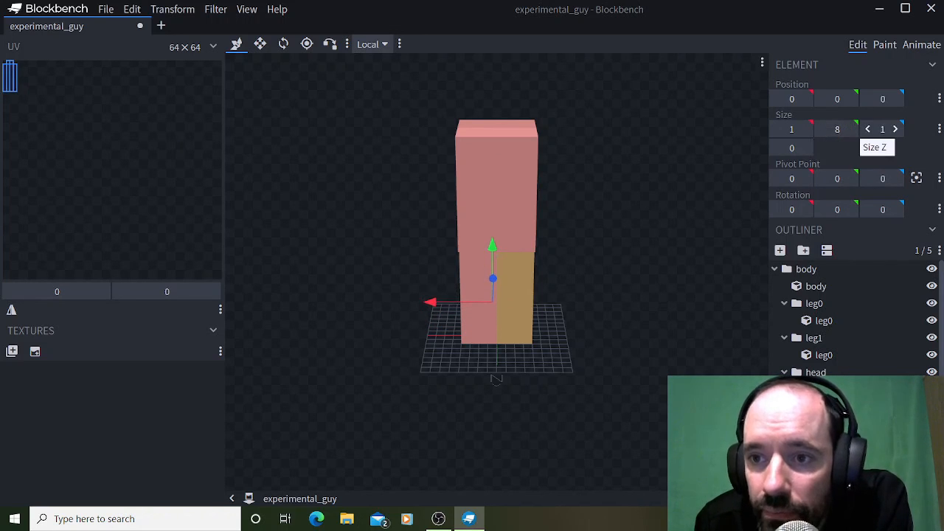
{"action": "left_click", "coordinate": [896, 129]}
{"action": "left_click", "coordinate": [895, 129]}
{"action": "left_click", "coordinate": [896, 129]}
{"action": "left_click", "coordinate": [896, 129]}
{"action": "left_click", "coordinate": [895, 129]}
{"action": "left_click", "coordinate": [895, 129]}
{"action": "left_click", "coordinate": [895, 129]}
{"action": "left_click", "coordinate": [804, 129]}
{"action": "left_click", "coordinate": [804, 129]}
{"action": "left_click", "coordinate": [804, 129]}
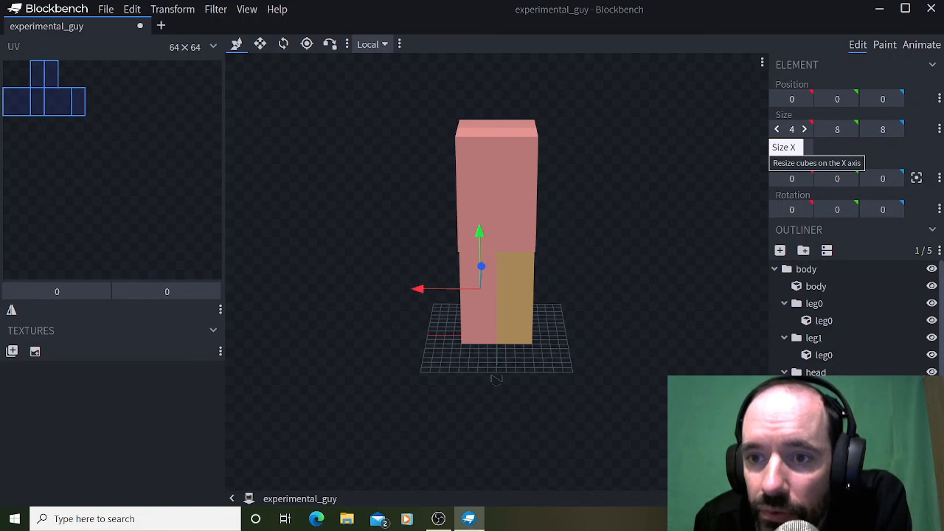
{"action": "left_click", "coordinate": [804, 129]}
{"action": "left_click", "coordinate": [804, 129]}
{"action": "left_click", "coordinate": [804, 129]}
{"action": "left_click", "coordinate": [804, 129]}
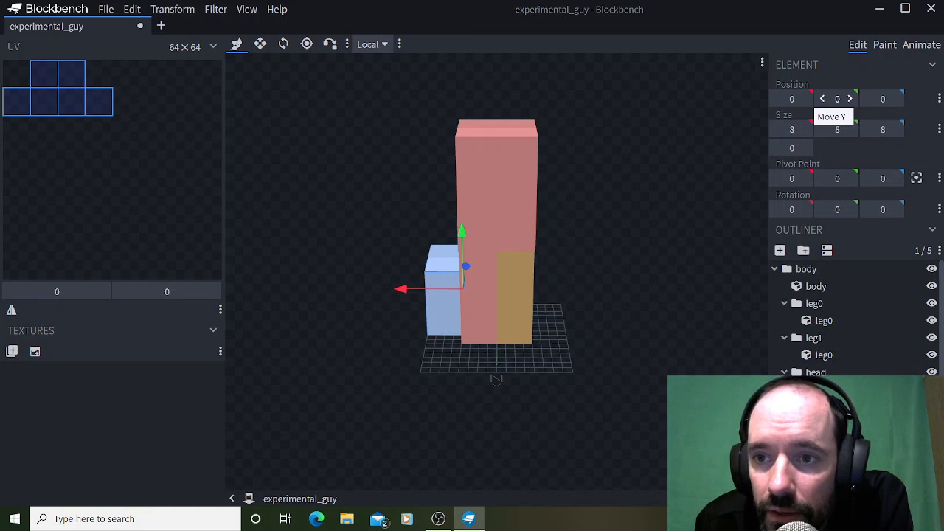
Raise the head cube to Y position 24, on top of the body.
{"action": "left_click", "coordinate": [850, 98]}
{"action": "left_click", "coordinate": [850, 98]}
{"action": "left_click", "coordinate": [849, 99]}
{"action": "left_click", "coordinate": [849, 98]}
{"action": "left_click", "coordinate": [850, 98]}
{"action": "left_click", "coordinate": [849, 98]}
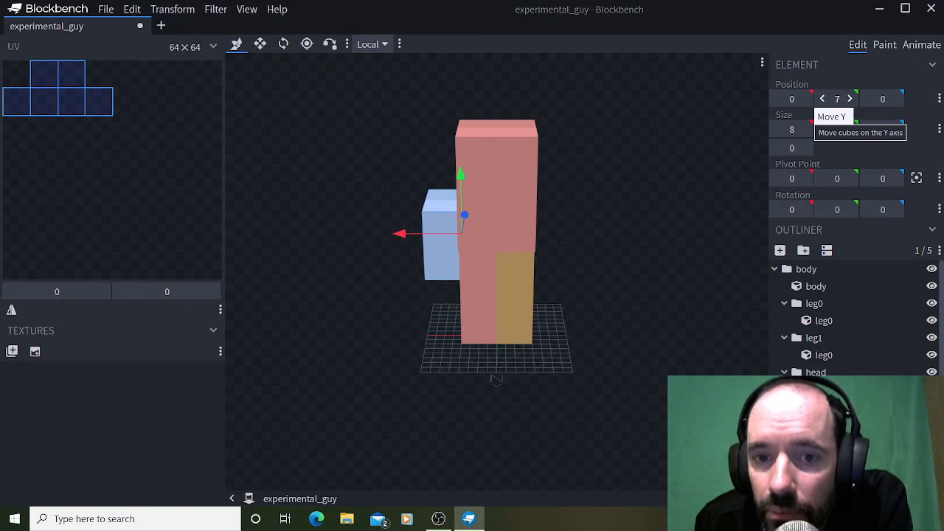
{"action": "left_click", "coordinate": [849, 98]}
{"action": "left_click", "coordinate": [850, 98]}
{"action": "left_click", "coordinate": [850, 99]}
{"action": "left_click", "coordinate": [849, 98]}
{"action": "left_click", "coordinate": [849, 98]}
{"action": "left_click", "coordinate": [850, 98]}
{"action": "left_click", "coordinate": [850, 98]}
{"action": "left_click", "coordinate": [850, 99]}
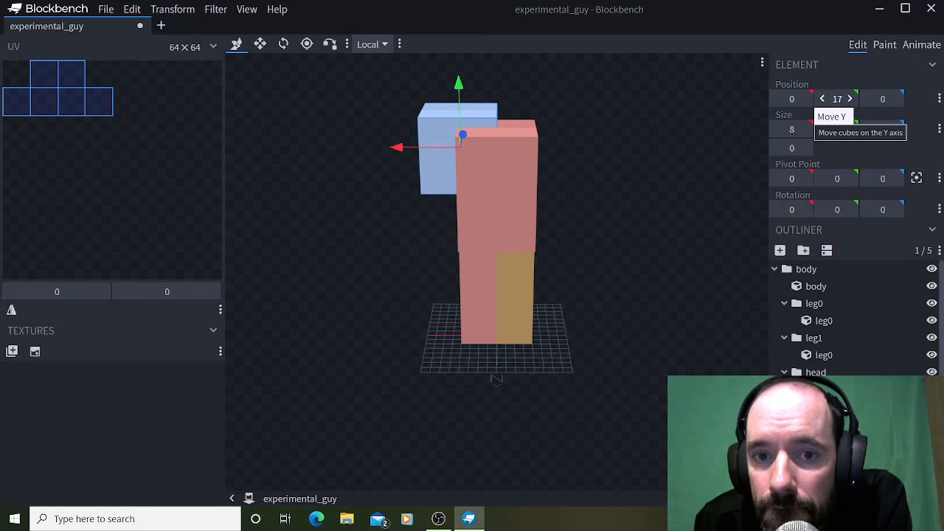
{"action": "left_click", "coordinate": [849, 98]}
{"action": "left_click", "coordinate": [850, 98]}
{"action": "left_click", "coordinate": [850, 99]}
{"action": "left_click", "coordinate": [850, 98]}
{"action": "left_click", "coordinate": [849, 98]}
{"action": "left_click", "coordinate": [850, 98]}
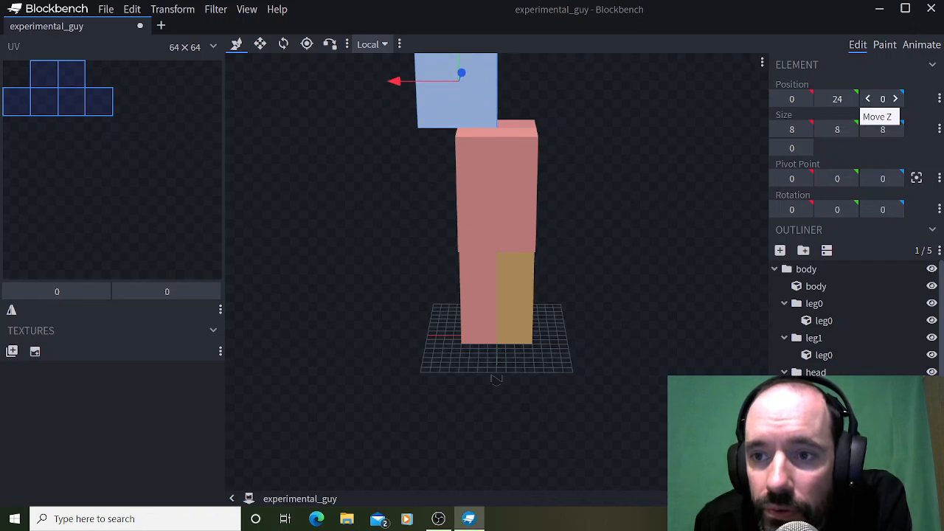
Set the head cube's Z position to -4 so it lines up with the body.
{"action": "left_click", "coordinate": [895, 98]}
{"action": "left_click", "coordinate": [867, 98]}
{"action": "left_click", "coordinate": [867, 98]}
{"action": "left_click_drag", "start_coordinate": [627, 280], "coordinate": [560, 283]}
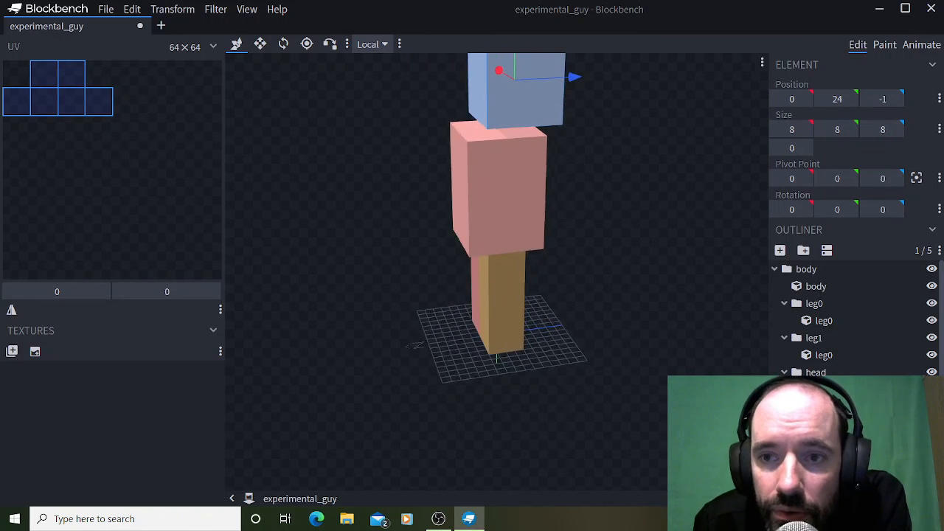
{"action": "left_click", "coordinate": [868, 98]}
{"action": "left_click", "coordinate": [867, 98]}
{"action": "left_click", "coordinate": [867, 98]}
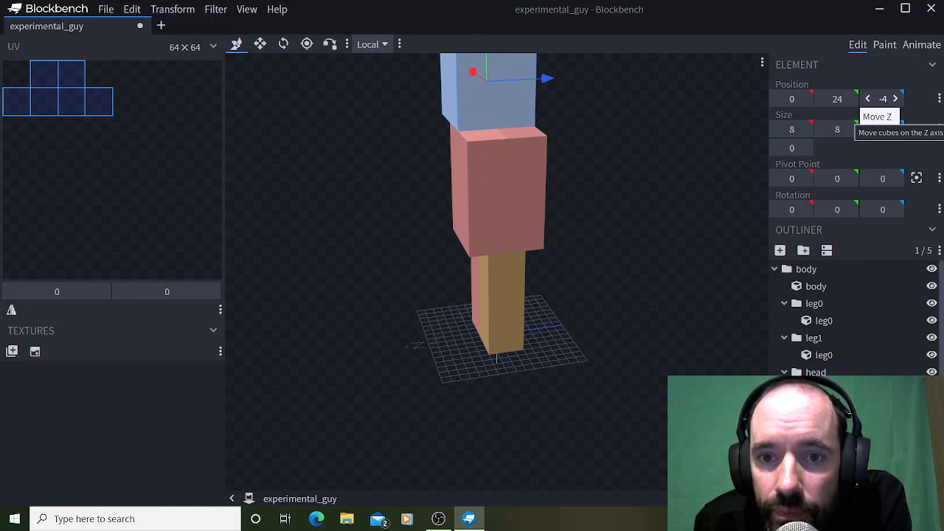
Set the head cube's X position to -4 and select the cube of the group nested inside the head group.
{"action": "left_click_drag", "start_coordinate": [561, 379], "coordinate": [503, 380]}
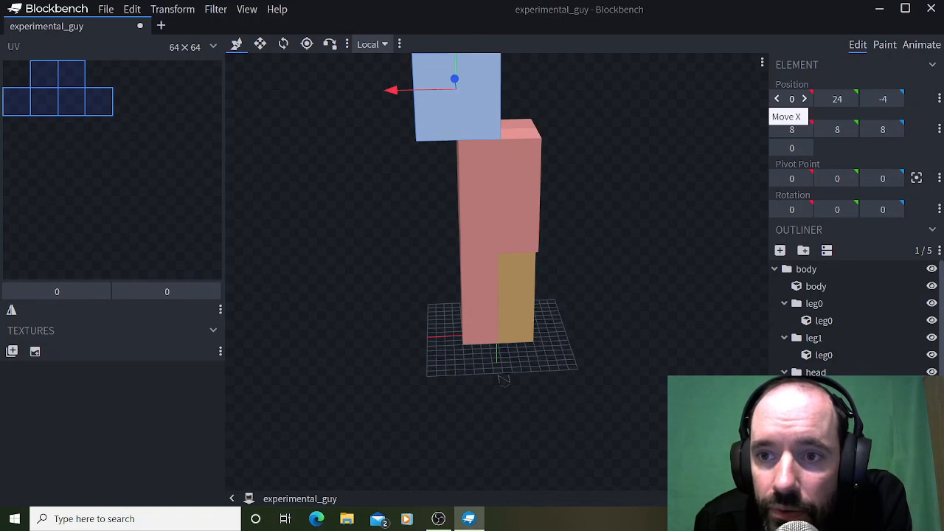
{"action": "left_click", "coordinate": [805, 99]}
{"action": "left_click", "coordinate": [777, 99]}
{"action": "left_click", "coordinate": [777, 98]}
{"action": "left_click", "coordinate": [777, 98]}
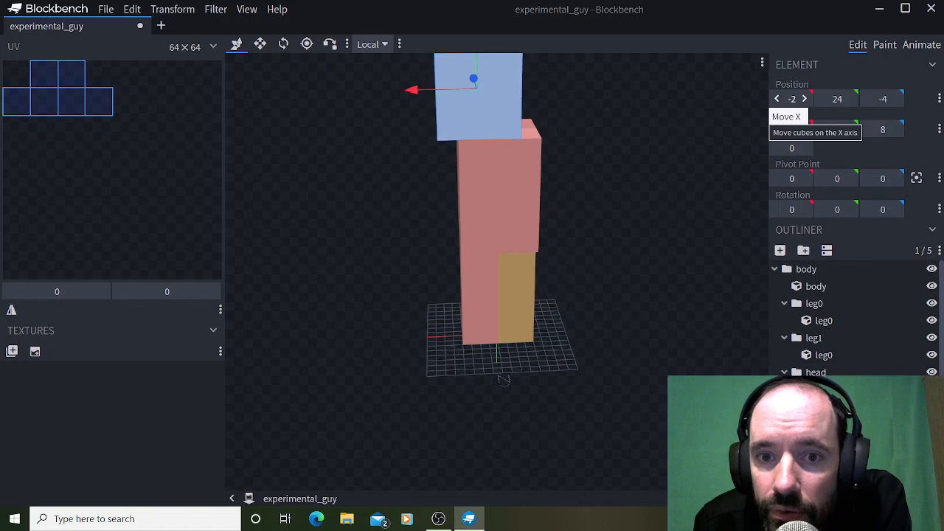
{"action": "left_click", "coordinate": [776, 98]}
{"action": "left_click", "coordinate": [777, 98]}
{"action": "left_click", "coordinate": [824, 424]}
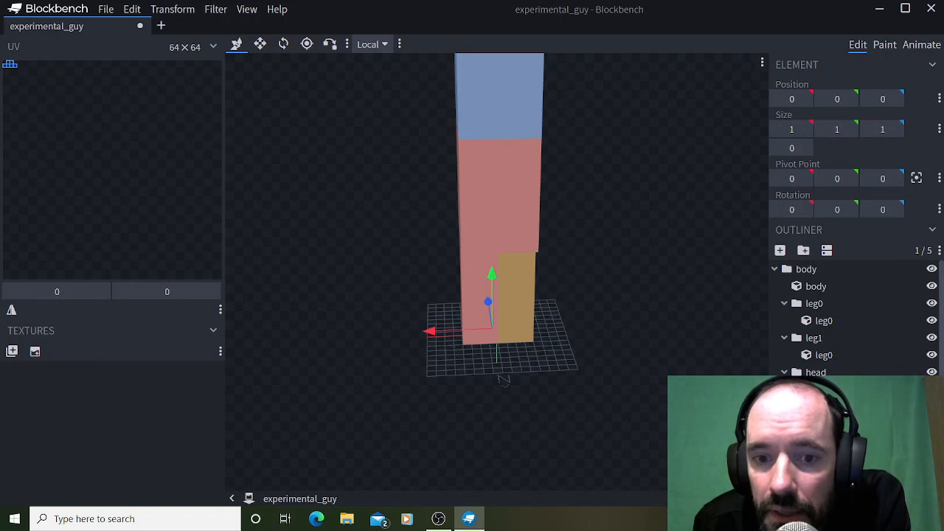
Increase the Y size of the cube in the nested group to 28.
{"action": "left_click", "coordinate": [851, 129]}
{"action": "left_click", "coordinate": [850, 129]}
{"action": "left_click", "coordinate": [851, 129]}
{"action": "left_click", "coordinate": [850, 129]}
{"action": "left_click", "coordinate": [850, 129]}
{"action": "left_click", "coordinate": [850, 129]}
{"action": "left_click", "coordinate": [851, 129]}
{"action": "left_click", "coordinate": [851, 129]}
{"action": "left_click", "coordinate": [850, 129]}
{"action": "double_click", "coordinate": [851, 129]}
{"action": "left_click", "coordinate": [851, 129]}
{"action": "left_click", "coordinate": [851, 129]}
{"action": "double_click", "coordinate": [850, 129]}
{"action": "left_click", "coordinate": [850, 129]}
{"action": "left_click", "coordinate": [851, 129]}
{"action": "double_click", "coordinate": [851, 129]}
{"action": "left_click", "coordinate": [850, 129]}
{"action": "left_click", "coordinate": [851, 129]}
{"action": "double_click", "coordinate": [850, 129]}
{"action": "left_click", "coordinate": [850, 129]}
{"action": "left_click", "coordinate": [850, 129]}
{"action": "left_click", "coordinate": [850, 129]}
{"action": "left_click", "coordinate": [851, 129]}
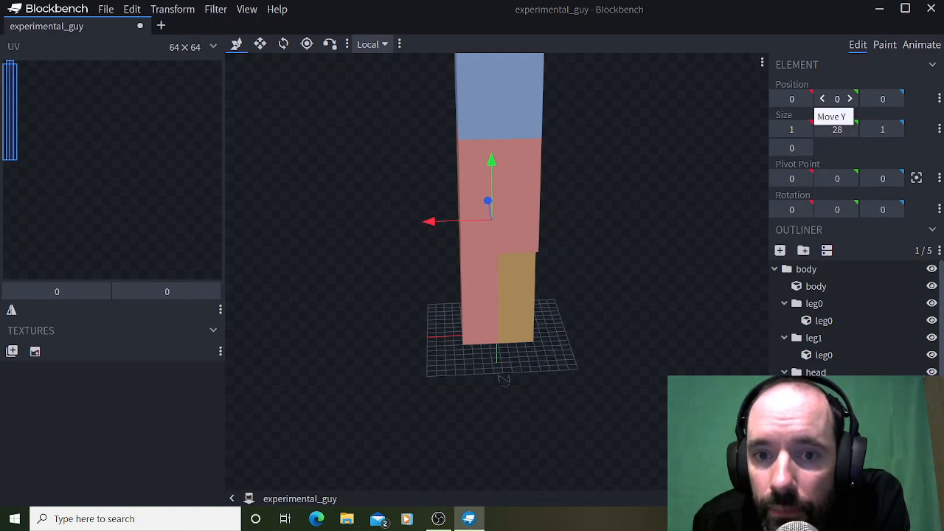
Set the nested cube's Y position to 1 and its Y size to 3.
{"action": "left_click", "coordinate": [850, 99]}
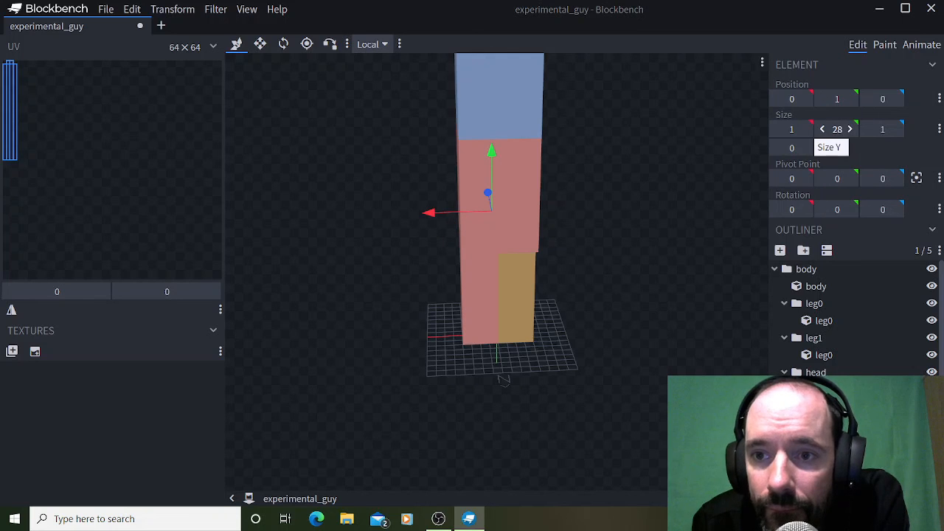
{"action": "left_click", "coordinate": [822, 129]}
{"action": "left_click", "coordinate": [822, 129]}
{"action": "left_click", "coordinate": [822, 129]}
{"action": "left_click", "coordinate": [823, 129]}
{"action": "left_click", "coordinate": [823, 129]}
{"action": "left_click", "coordinate": [823, 129]}
{"action": "left_click", "coordinate": [822, 129]}
{"action": "left_click", "coordinate": [822, 129]}
{"action": "left_click", "coordinate": [822, 129]}
{"action": "left_click", "coordinate": [822, 129]}
{"action": "left_click", "coordinate": [822, 129]}
{"action": "left_click", "coordinate": [822, 129]}
{"action": "left_click", "coordinate": [822, 129]}
{"action": "left_click", "coordinate": [823, 129]}
{"action": "left_click", "coordinate": [822, 129]}
{"action": "left_click", "coordinate": [823, 129]}
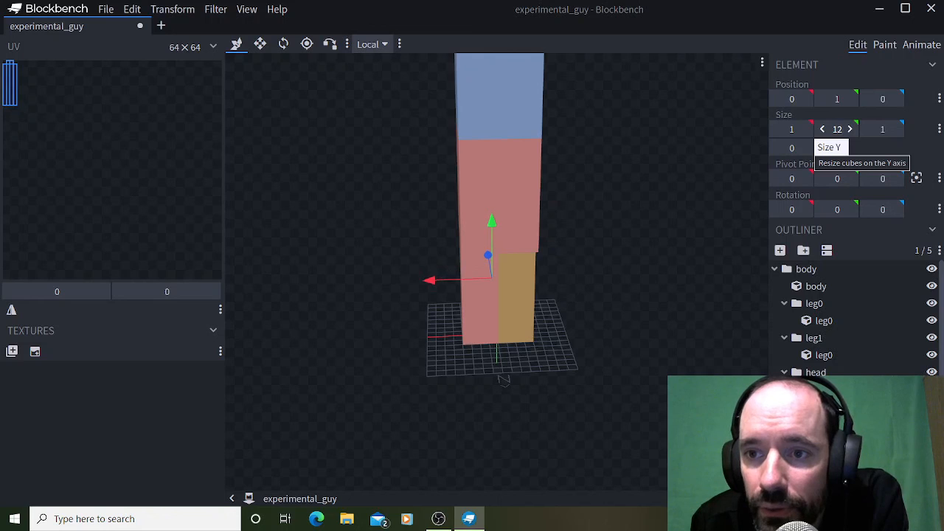
{"action": "left_click", "coordinate": [823, 130]}
{"action": "left_click", "coordinate": [822, 129]}
{"action": "left_click", "coordinate": [823, 129]}
{"action": "left_click", "coordinate": [823, 129]}
{"action": "left_click", "coordinate": [822, 129]}
{"action": "left_click", "coordinate": [823, 130]}
{"action": "left_click", "coordinate": [822, 129]}
{"action": "left_click", "coordinate": [823, 130]}
{"action": "left_click", "coordinate": [823, 129]}
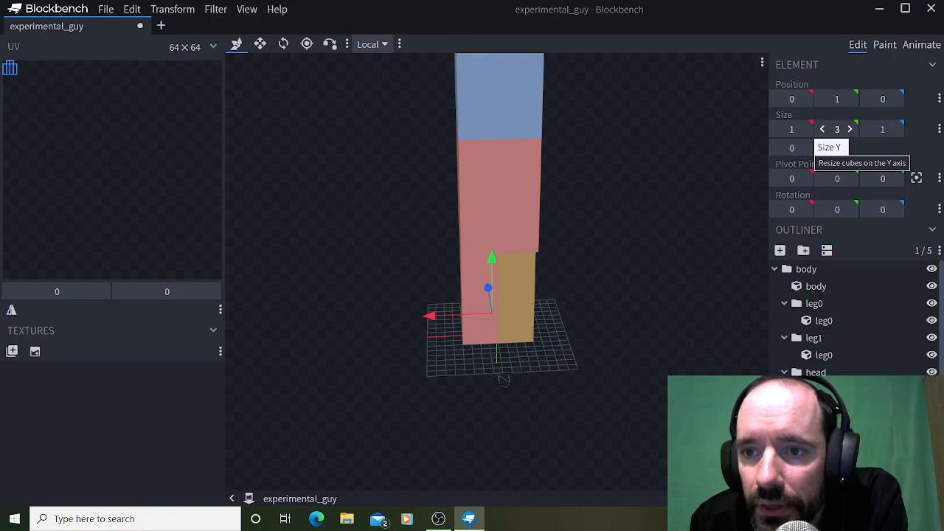
Raise the nested cube to Y position 23, at the lower edge of the head.
{"action": "left_click", "coordinate": [850, 99]}
{"action": "left_click", "coordinate": [850, 99]}
{"action": "left_click", "coordinate": [850, 99]}
{"action": "left_click", "coordinate": [849, 99]}
{"action": "left_click", "coordinate": [850, 99]}
{"action": "left_click", "coordinate": [850, 99]}
{"action": "left_click", "coordinate": [850, 99]}
{"action": "left_click", "coordinate": [850, 99]}
{"action": "left_click", "coordinate": [849, 99]}
{"action": "double_click", "coordinate": [850, 99]}
{"action": "left_click", "coordinate": [850, 99]}
{"action": "double_click", "coordinate": [850, 99]}
{"action": "double_click", "coordinate": [850, 99]}
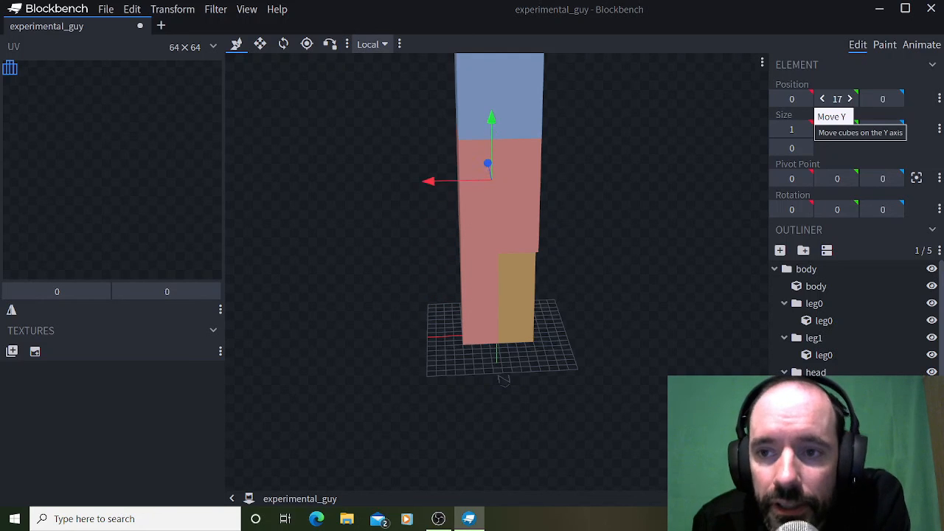
{"action": "double_click", "coordinate": [849, 99]}
{"action": "double_click", "coordinate": [849, 99]}
{"action": "double_click", "coordinate": [850, 98]}
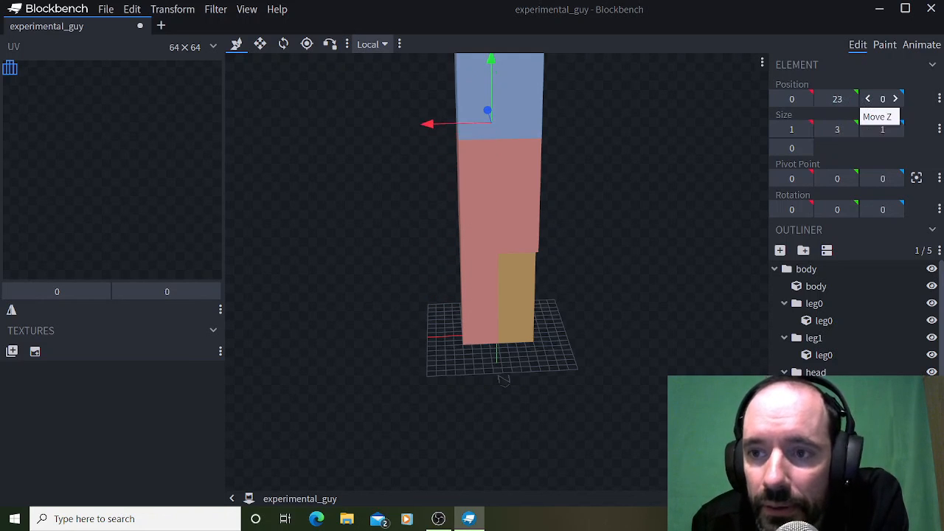
Move the nested cube forward to Z position -5, directly in front of the head.
{"action": "left_click", "coordinate": [867, 99]}
{"action": "left_click", "coordinate": [867, 98]}
{"action": "left_click", "coordinate": [868, 99]}
{"action": "left_click", "coordinate": [867, 99]}
{"action": "left_click", "coordinate": [867, 99]}
{"action": "left_click", "coordinate": [867, 99]}
{"action": "left_click_drag", "start_coordinate": [649, 214], "coordinate": [616, 215]}
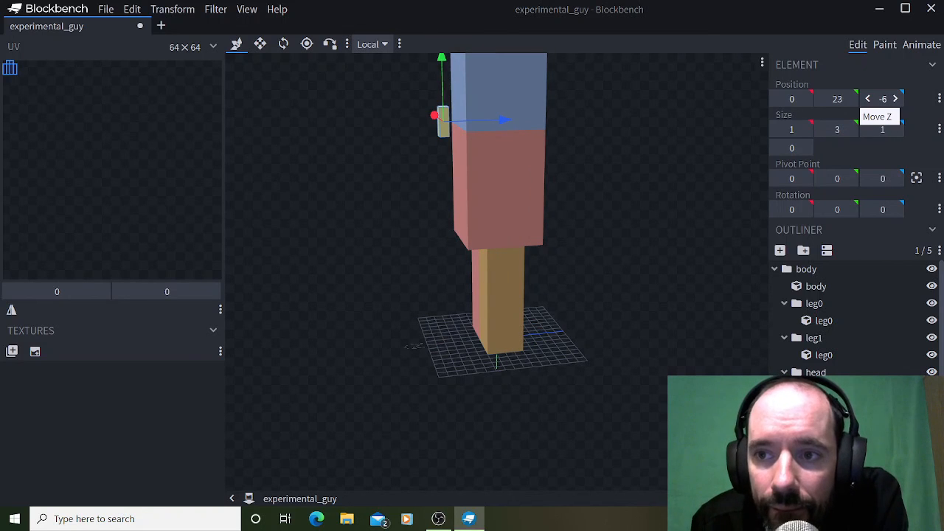
{"action": "left_click", "coordinate": [894, 99]}
{"action": "left_click_drag", "start_coordinate": [619, 216], "coordinate": [712, 214]}
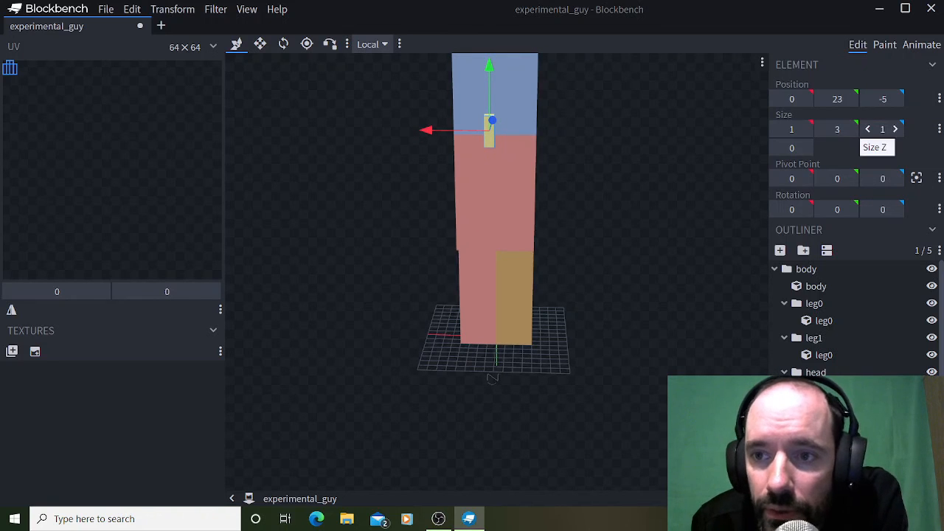
Set the nested cube's Z size to 2 and its Z position to -6 so it protrudes from the face.
{"action": "left_click", "coordinate": [867, 129]}
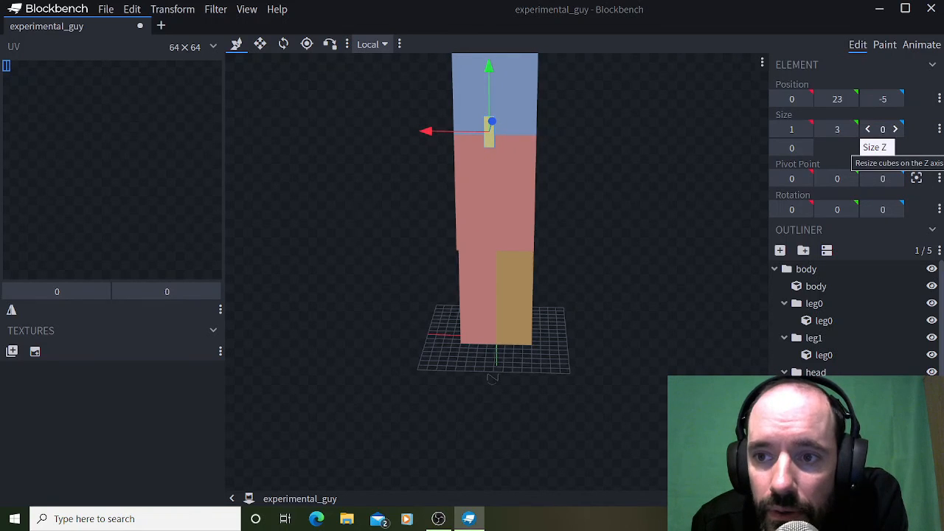
{"action": "left_click_drag", "start_coordinate": [679, 201], "coordinate": [589, 211]}
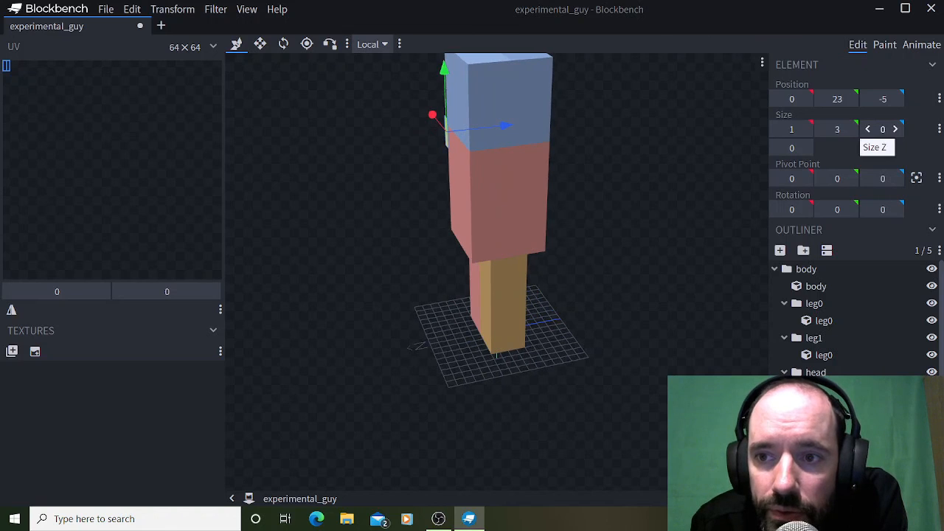
{"action": "left_click", "coordinate": [895, 129]}
{"action": "left_click", "coordinate": [894, 129]}
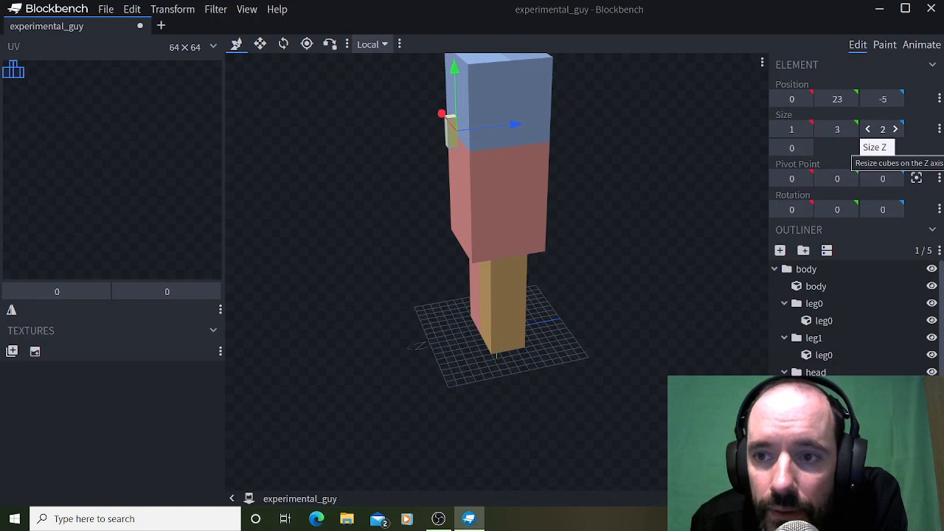
{"action": "left_click", "coordinate": [867, 99]}
{"action": "mouse_move", "coordinate": [627, 203]}
{"action": "left_mouse_down"}
{"action": "mouse_move", "coordinate": [671, 205]}
{"action": "mouse_move", "coordinate": [627, 197]}
{"action": "left_mouse_up"}
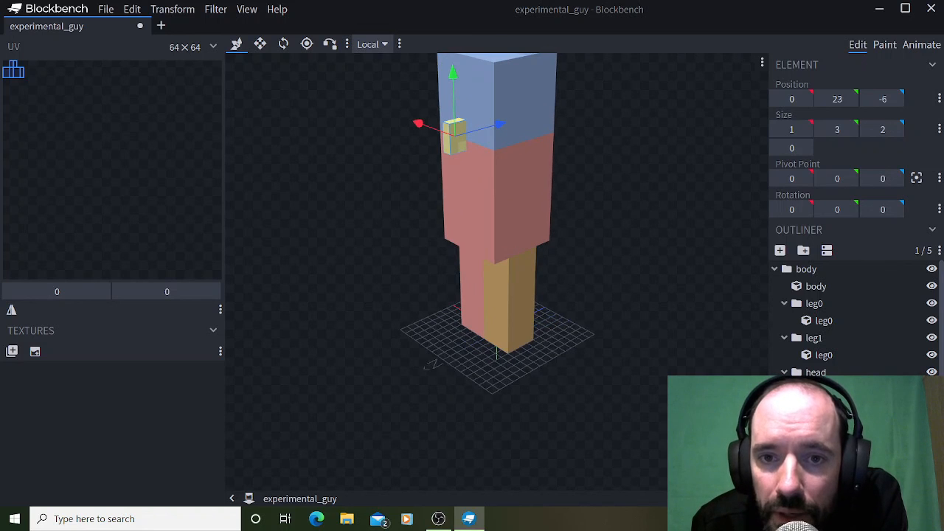
Set the nested cube's X size to 2, keeping its Z size at 2 and its Z position at -6.
{"action": "left_click", "coordinate": [895, 129]}
{"action": "left_click", "coordinate": [867, 129]}
{"action": "left_click", "coordinate": [805, 129]}
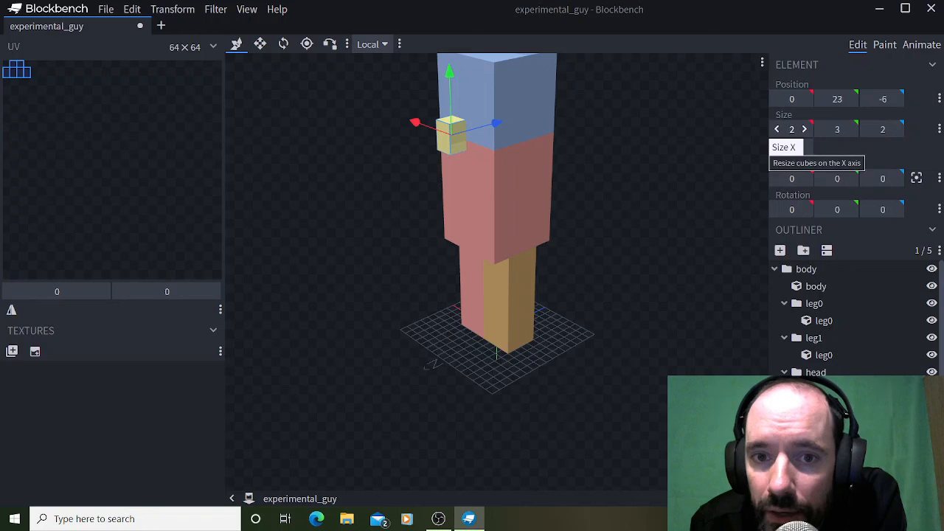
{"action": "left_click_drag", "start_coordinate": [627, 199], "coordinate": [683, 203]}
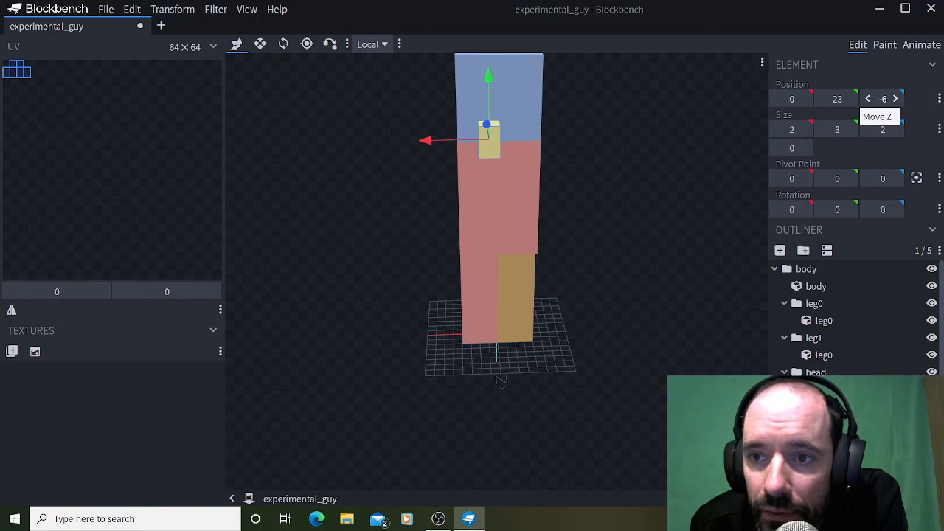
{"action": "left_click", "coordinate": [895, 98]}
{"action": "left_click", "coordinate": [867, 98]}
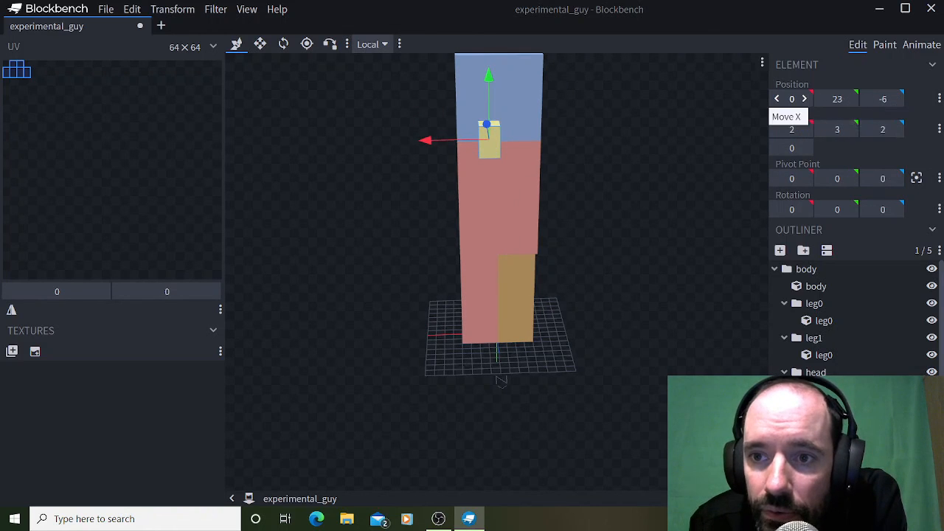
Shift the nested cube along the X axis to center it on the face of the head.
{"action": "left_click", "coordinate": [804, 98]}
{"action": "left_click", "coordinate": [777, 98]}
{"action": "left_click", "coordinate": [777, 98]}
{"action": "left_click_drag", "start_coordinate": [664, 222], "coordinate": [640, 231]}
Try raising the nested cube, and the whole head group, along the Y axis.
{"action": "left_click", "coordinate": [850, 98]}
{"action": "left_click", "coordinate": [822, 98]}
{"action": "left_click", "coordinate": [816, 372]}
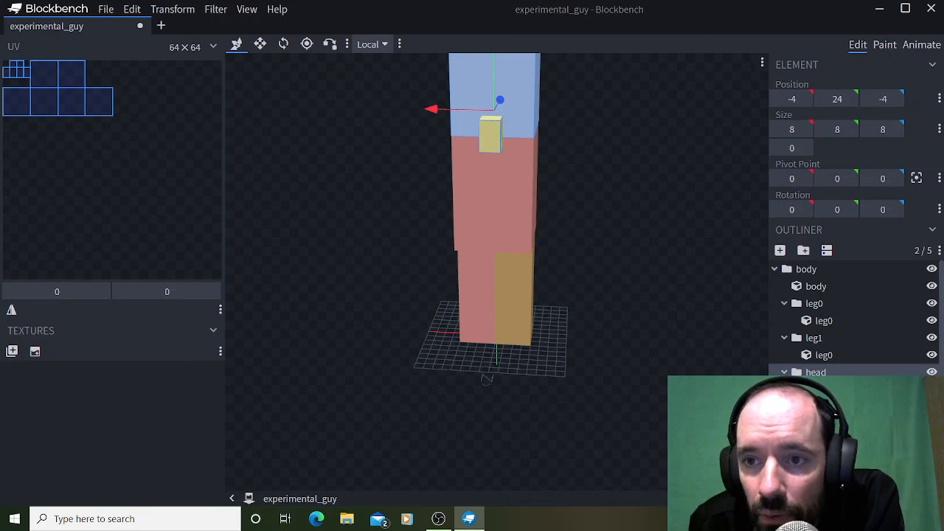
{"action": "left_click", "coordinate": [850, 98]}
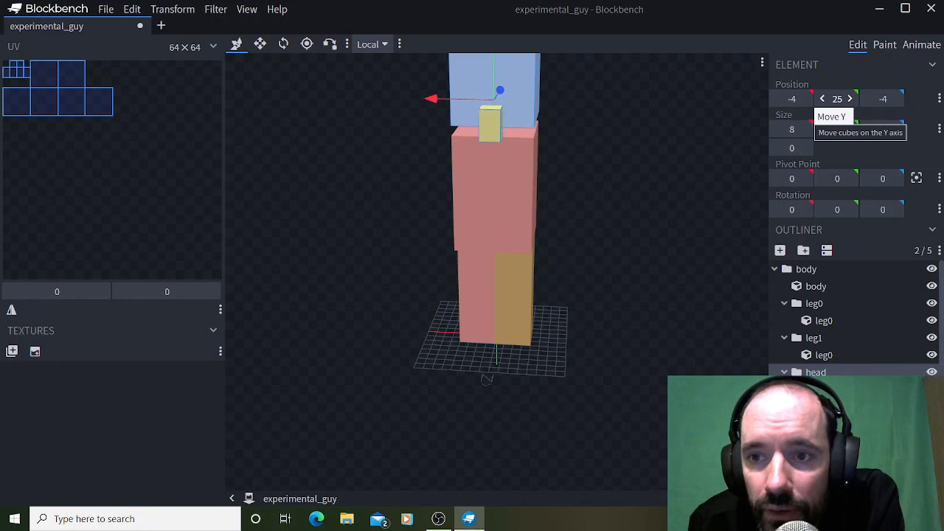
{"action": "left_click", "coordinate": [850, 98]}
{"action": "left_click", "coordinate": [822, 98]}
{"action": "left_click", "coordinate": [823, 98]}
{"action": "mouse_move", "coordinate": [664, 192]}
{"action": "left_mouse_down"}
{"action": "mouse_move", "coordinate": [562, 186]}
{"action": "mouse_move", "coordinate": [682, 203]}
{"action": "mouse_move", "coordinate": [605, 197]}
{"action": "mouse_move", "coordinate": [652, 198]}
{"action": "left_mouse_up"}
Select the body cube and move its UV layout to horizontal offset 0 and vertical offset 1.
{"action": "left_click", "coordinate": [806, 270]}
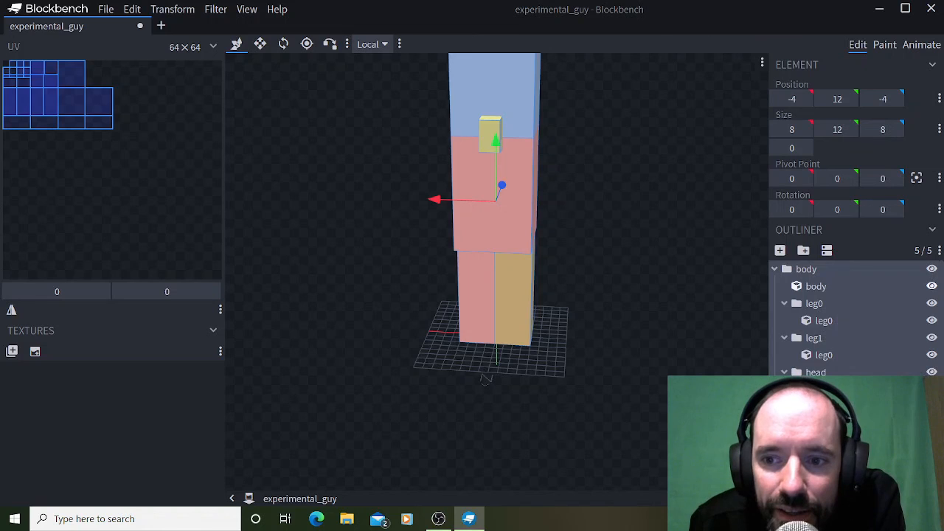
{"action": "left_click", "coordinate": [816, 286]}
{"action": "left_click_drag", "start_coordinate": [57, 107], "coordinate": [78, 148]}
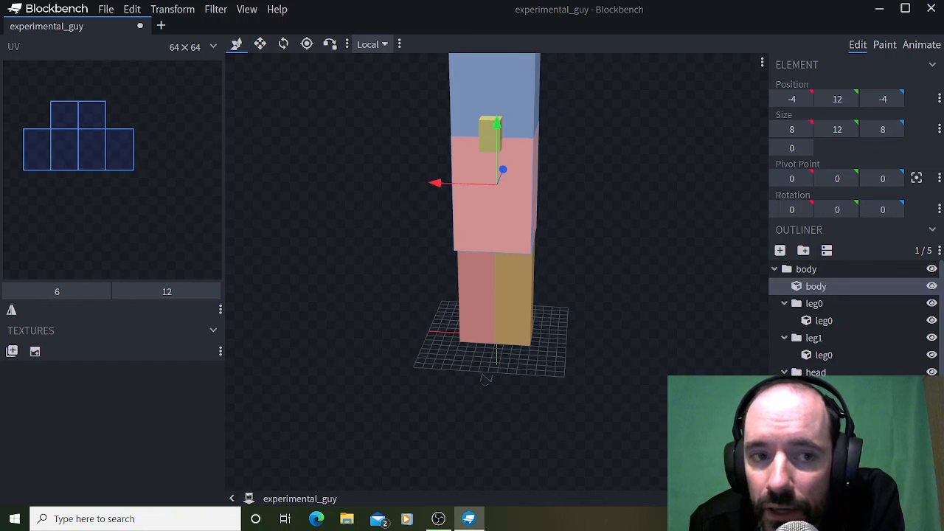
{"action": "left_click_drag", "start_coordinate": [78, 148], "coordinate": [58, 111]}
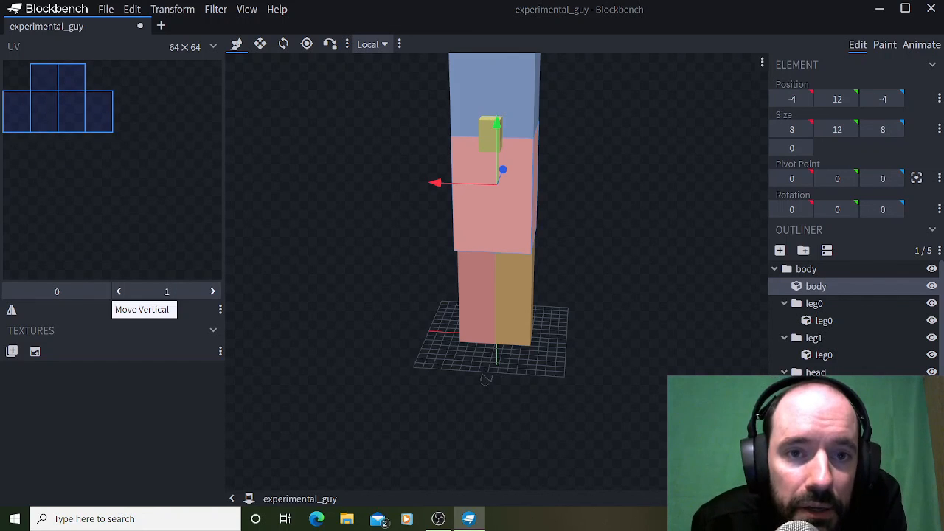
Create a blank texture named experimental_guy with a resolution of 64 by 64.
{"action": "left_click", "coordinate": [12, 352]}
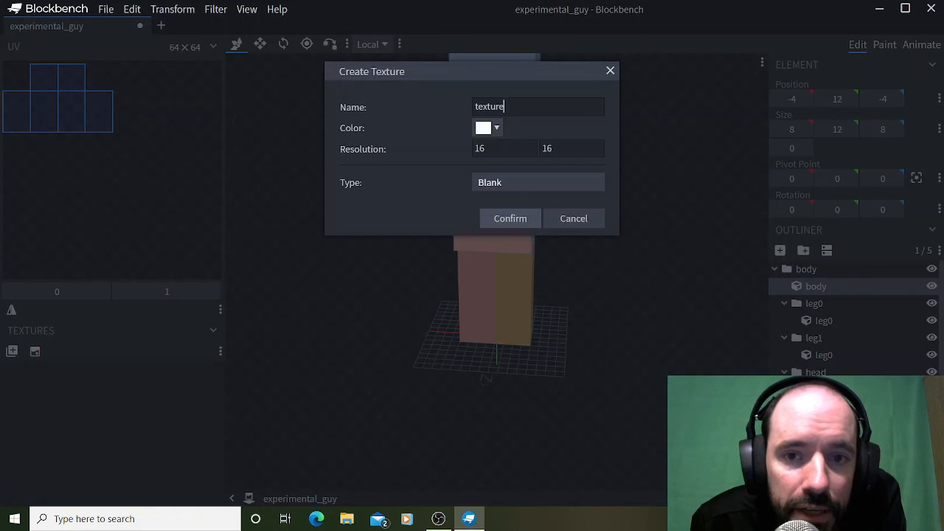
{"action": "key", "text": "BackSpace"}
{"action": "key", "text": "BackSpace"}
{"action": "key", "text": "BackSpace"}
{"action": "key", "text": "BackSpace"}
{"action": "key", "text": "BackSpace"}
{"action": "key", "text": "BackSpace"}
{"action": "key", "text": "BackSpace"}
{"action": "type", "text": "experimental_guy"}
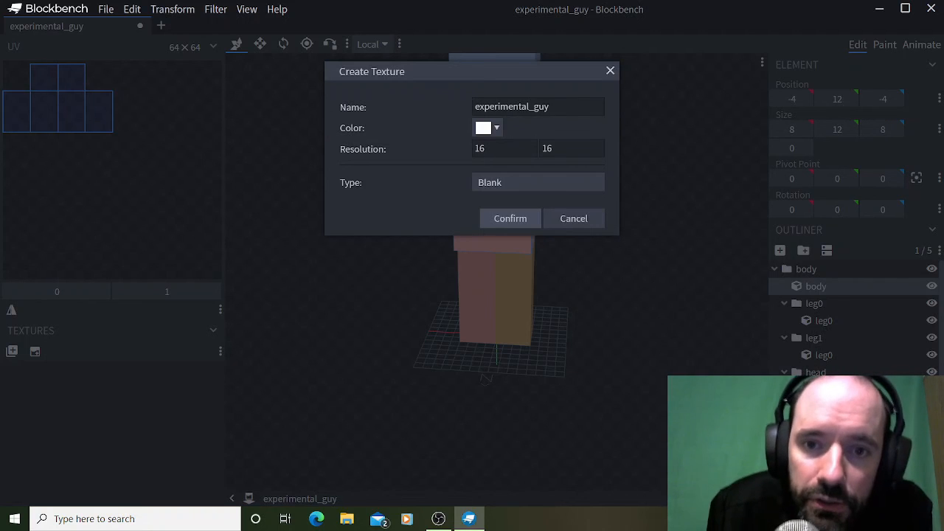
{"action": "left_click", "coordinate": [487, 149]}
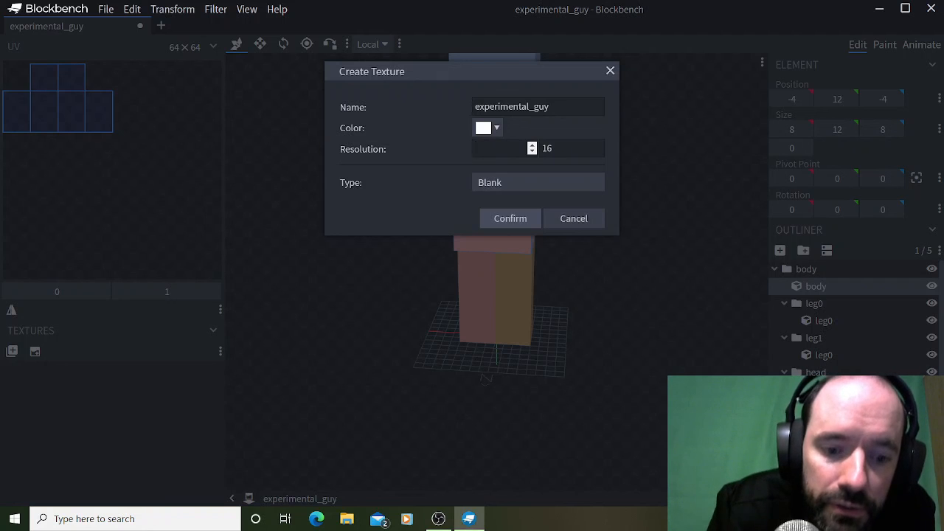
{"action": "left_click", "coordinate": [555, 148]}
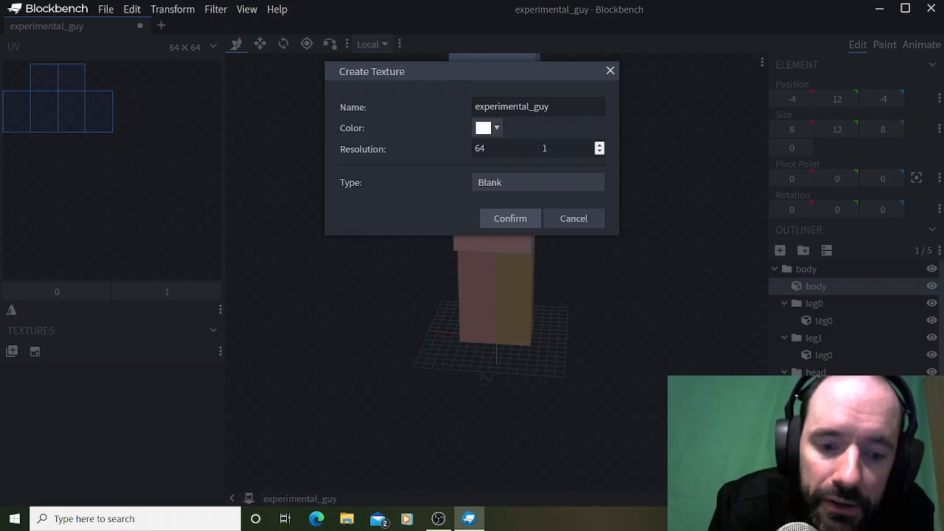
{"action": "type", "text": "64"}
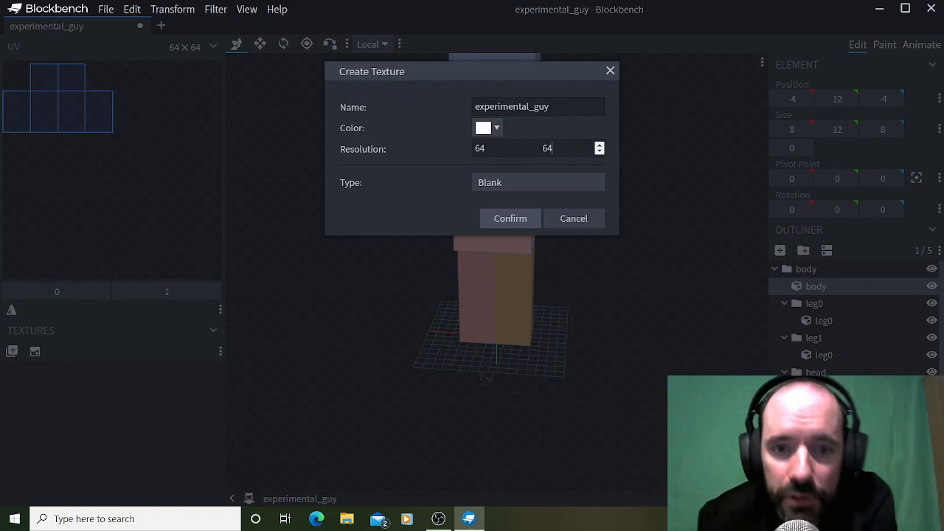
{"action": "left_click", "coordinate": [510, 218]}
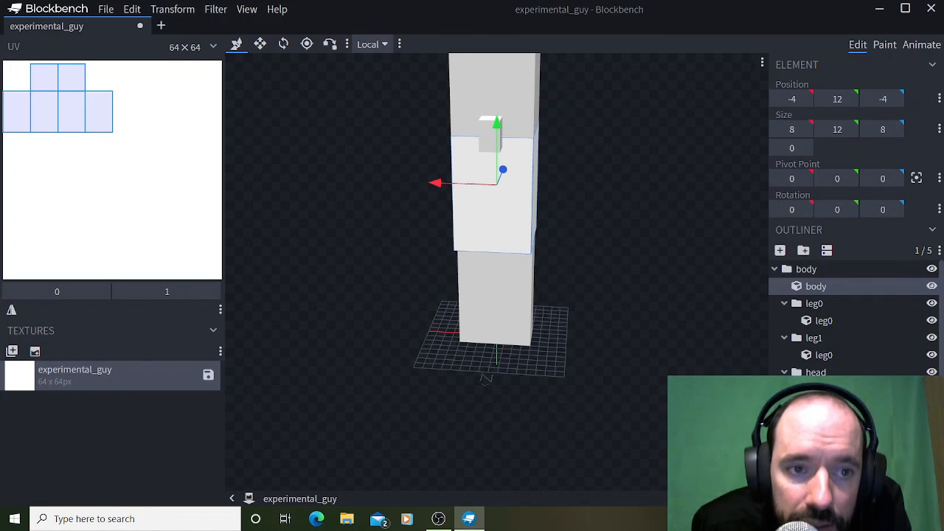
Paint freehand brush strokes in #ae4d4d on several sides of the model's head, body and legs.
{"action": "mouse_move", "coordinate": [509, 222]}
{"action": "left_mouse_down"}
{"action": "mouse_move", "coordinate": [540, 244]}
{"action": "mouse_move", "coordinate": [508, 221]}
{"action": "left_mouse_up"}
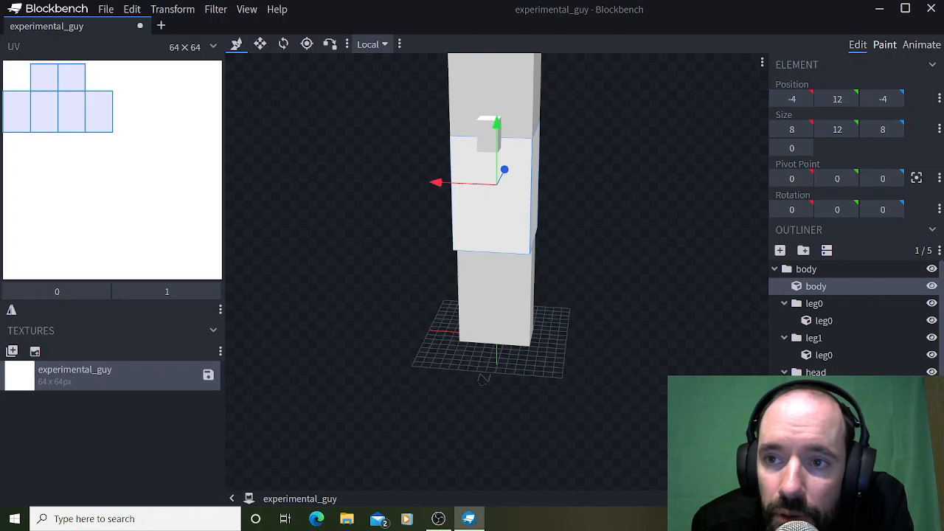
{"action": "left_click", "coordinate": [884, 45]}
{"action": "left_click", "coordinate": [855, 170]}
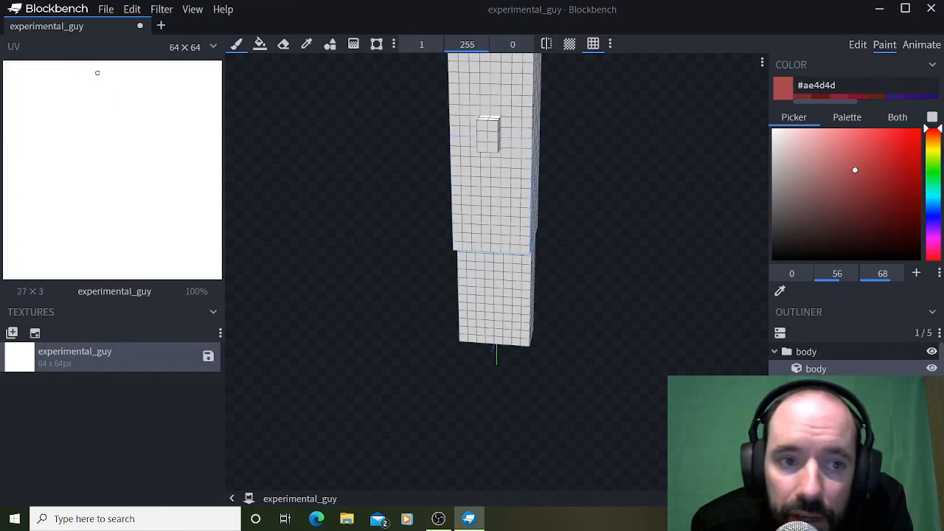
{"action": "mouse_move", "coordinate": [496, 172]}
{"action": "left_mouse_down"}
{"action": "mouse_move", "coordinate": [485, 192]}
{"action": "mouse_move", "coordinate": [496, 220]}
{"action": "mouse_move", "coordinate": [505, 200]}
{"action": "left_mouse_up"}
{"action": "mouse_move", "coordinate": [475, 77]}
{"action": "left_mouse_down"}
{"action": "mouse_move", "coordinate": [517, 90]}
{"action": "mouse_move", "coordinate": [516, 112]}
{"action": "mouse_move", "coordinate": [528, 67]}
{"action": "left_mouse_up"}
{"action": "mouse_move", "coordinate": [619, 221]}
{"action": "left_mouse_down"}
{"action": "mouse_move", "coordinate": [520, 208]}
{"action": "mouse_move", "coordinate": [622, 213]}
{"action": "left_mouse_up"}
{"action": "left_click_drag", "start_coordinate": [505, 131], "coordinate": [505, 142]}
{"action": "mouse_move", "coordinate": [511, 256]}
{"action": "left_mouse_down"}
{"action": "mouse_move", "coordinate": [502, 294]}
{"action": "mouse_move", "coordinate": [529, 301]}
{"action": "left_mouse_up"}
{"action": "left_click_drag", "start_coordinate": [612, 295], "coordinate": [426, 286]}
{"action": "mouse_move", "coordinate": [501, 194]}
{"action": "left_mouse_down"}
{"action": "mouse_move", "coordinate": [534, 205]}
{"action": "mouse_move", "coordinate": [518, 175]}
{"action": "left_mouse_up"}
{"action": "left_click_drag", "start_coordinate": [510, 88], "coordinate": [527, 87]}
{"action": "left_click_drag", "start_coordinate": [526, 147], "coordinate": [510, 146]}
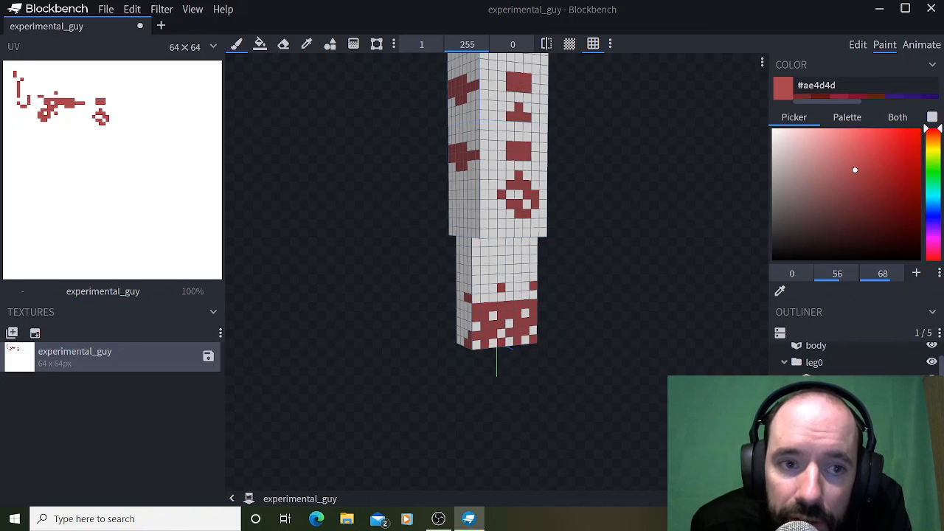
{"action": "left_click_drag", "start_coordinate": [467, 203], "coordinate": [470, 271]}
{"action": "mouse_move", "coordinate": [612, 222]}
{"action": "left_mouse_down"}
{"action": "mouse_move", "coordinate": [483, 215]}
{"action": "mouse_move", "coordinate": [504, 183]}
{"action": "mouse_move", "coordinate": [504, 152]}
{"action": "left_mouse_up"}
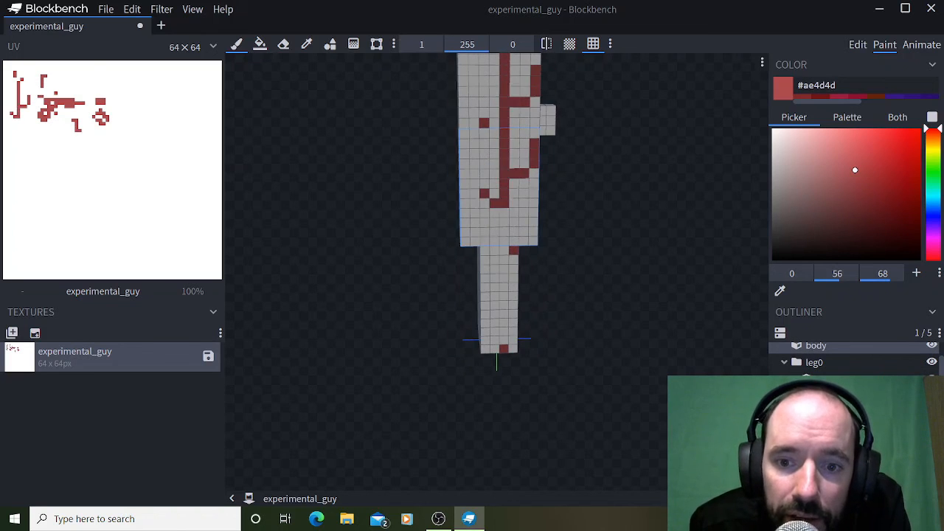
{"action": "mouse_move", "coordinate": [354, 243]}
{"action": "left_mouse_down"}
{"action": "mouse_move", "coordinate": [587, 240]}
{"action": "mouse_move", "coordinate": [612, 254]}
{"action": "mouse_move", "coordinate": [697, 252]}
{"action": "left_mouse_up"}
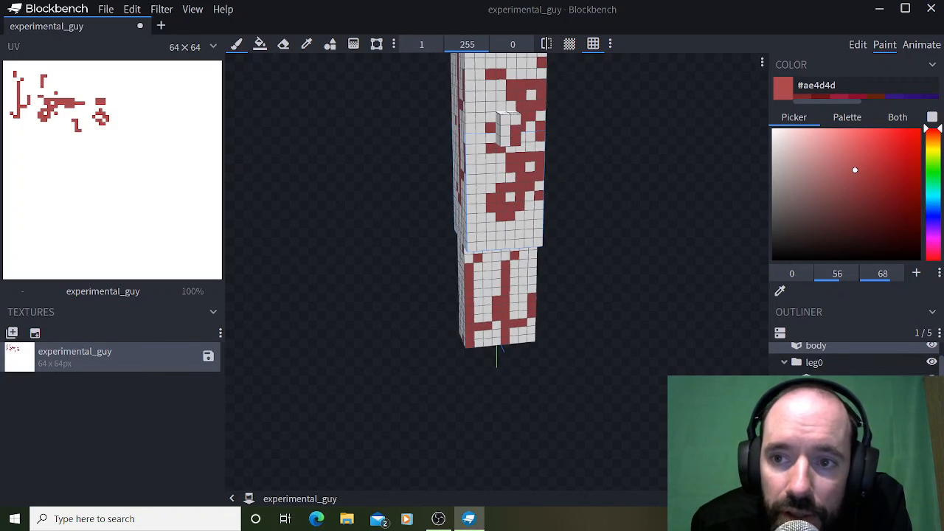
Return to editing and separate the UV layouts, placing the head cube's at offset 8, 1 and the body cube's at 8, 20.
{"action": "left_click", "coordinate": [858, 44]}
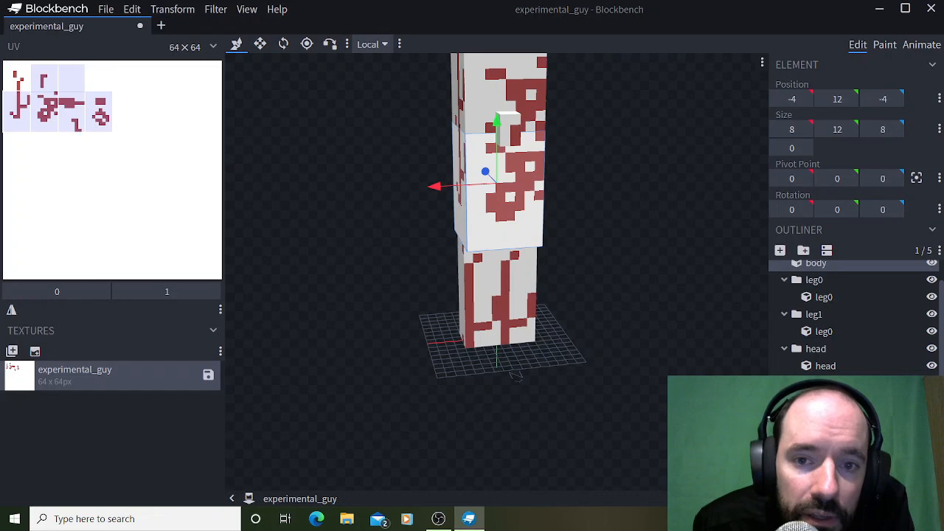
{"action": "left_click_drag", "start_coordinate": [57, 109], "coordinate": [74, 157]}
{"action": "left_click", "coordinate": [824, 297]}
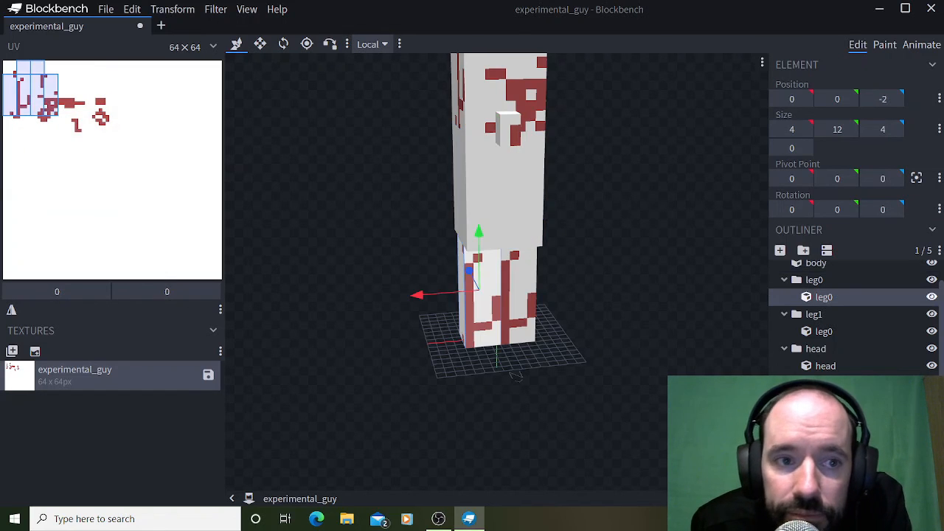
{"action": "left_click", "coordinate": [504, 193]}
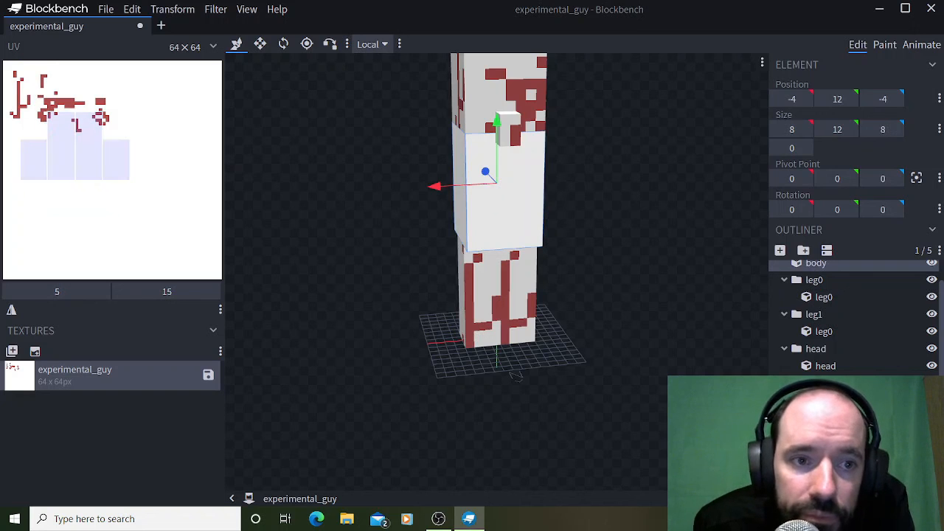
{"action": "mouse_move", "coordinate": [75, 147]}
{"action": "left_mouse_down"}
{"action": "mouse_move", "coordinate": [85, 158]}
{"action": "mouse_move", "coordinate": [81, 116]}
{"action": "mouse_move", "coordinate": [78, 154]}
{"action": "left_mouse_up"}
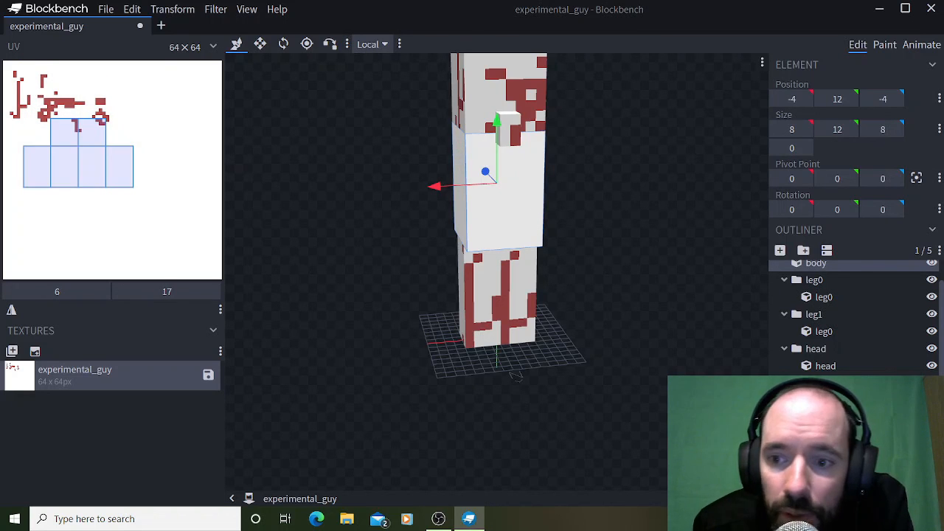
{"action": "left_click", "coordinate": [825, 366]}
{"action": "left_click_drag", "start_coordinate": [59, 101], "coordinate": [87, 104]}
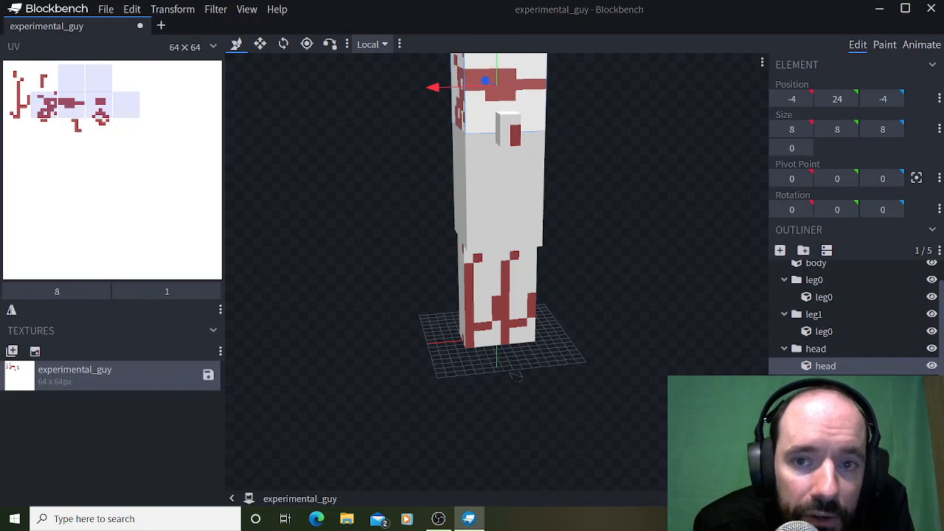
{"action": "left_click", "coordinate": [816, 264]}
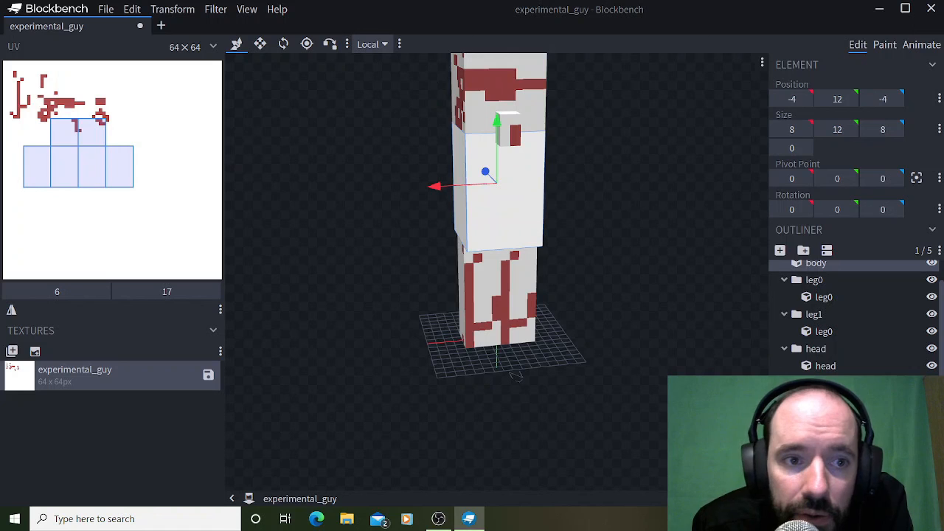
{"action": "left_click_drag", "start_coordinate": [78, 158], "coordinate": [84, 168]}
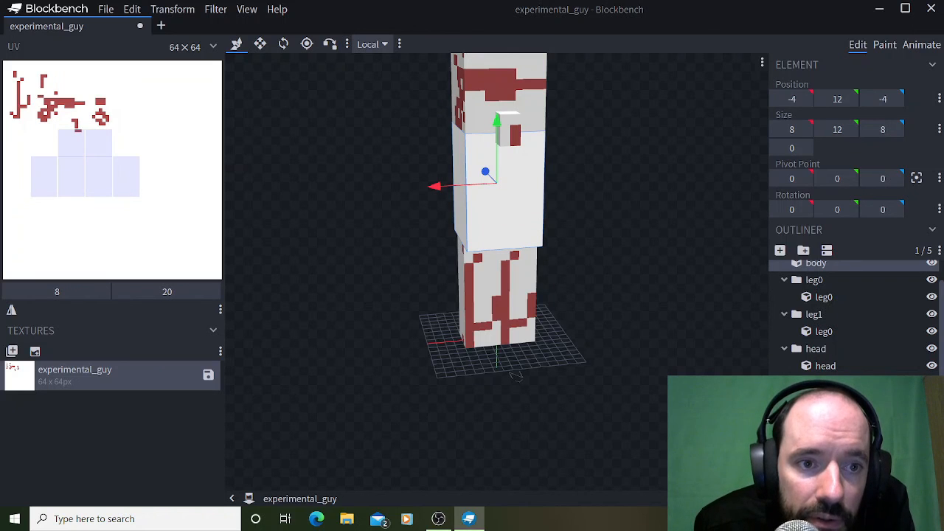
{"action": "scroll", "coordinate": [804, 310], "scroll_direction": "up", "scroll_amount": 1}
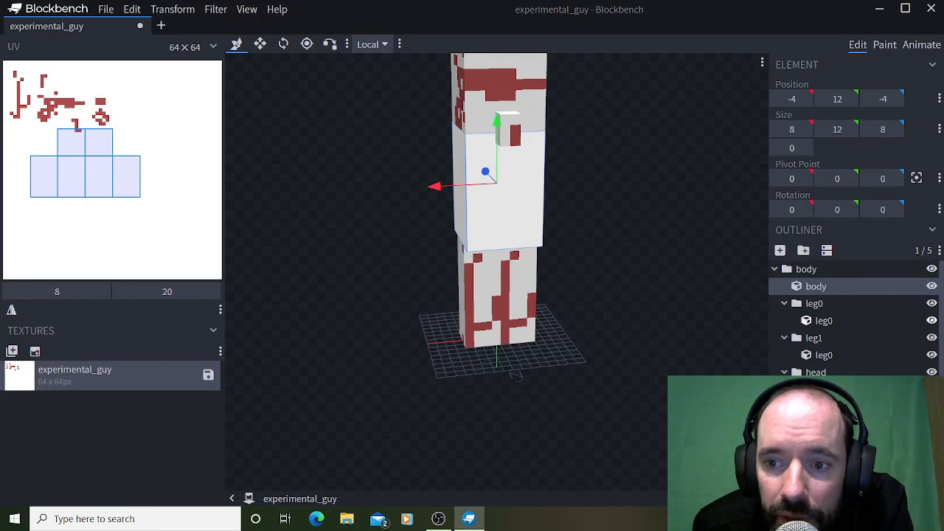
Move the UV layout of the cube in the leg0 group to offset 8, 42, below the body's layout.
{"action": "left_click", "coordinate": [825, 390]}
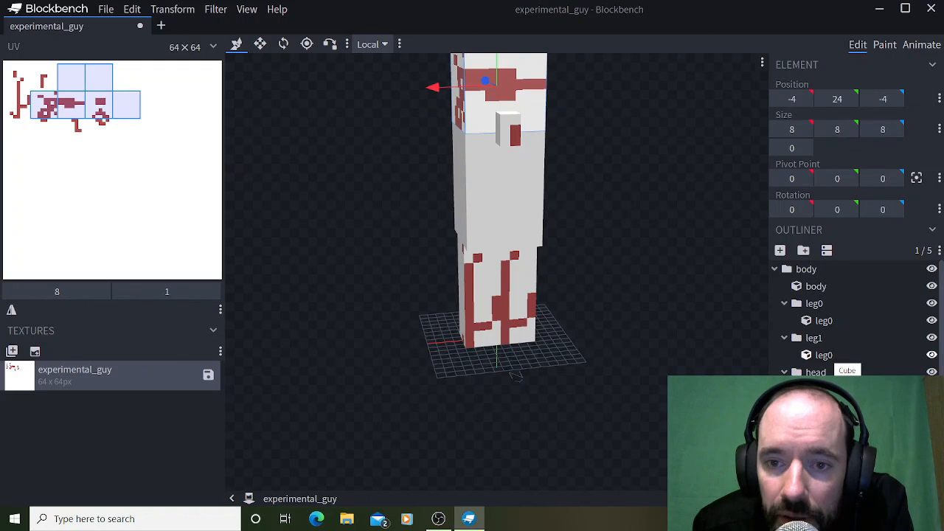
{"action": "left_click", "coordinate": [824, 355]}
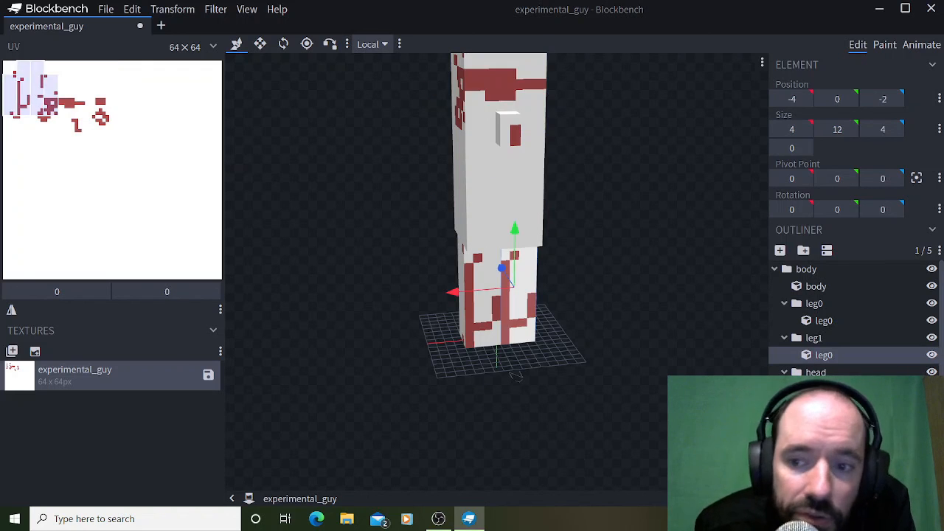
{"action": "left_click", "coordinate": [824, 321]}
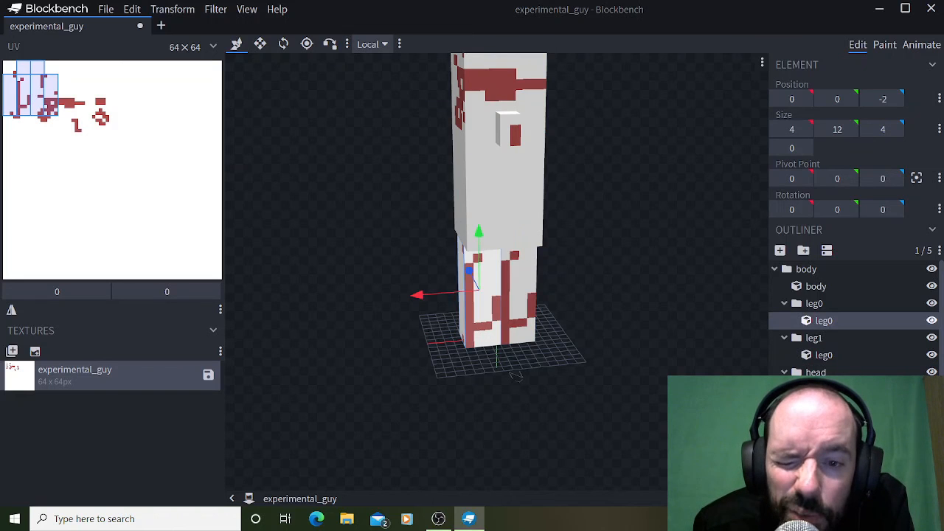
{"action": "left_click_drag", "start_coordinate": [30, 89], "coordinate": [50, 191]}
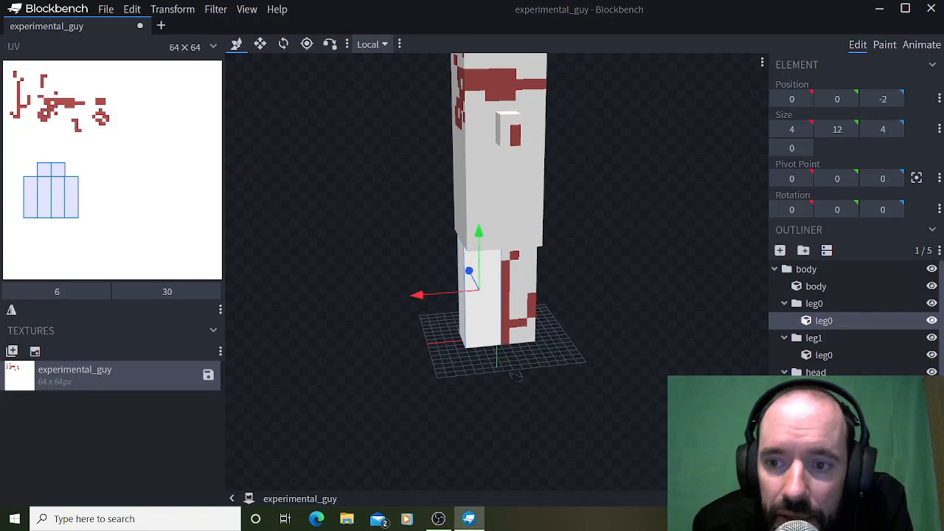
{"action": "left_click", "coordinate": [815, 286]}
{"action": "left_click", "coordinate": [824, 321]}
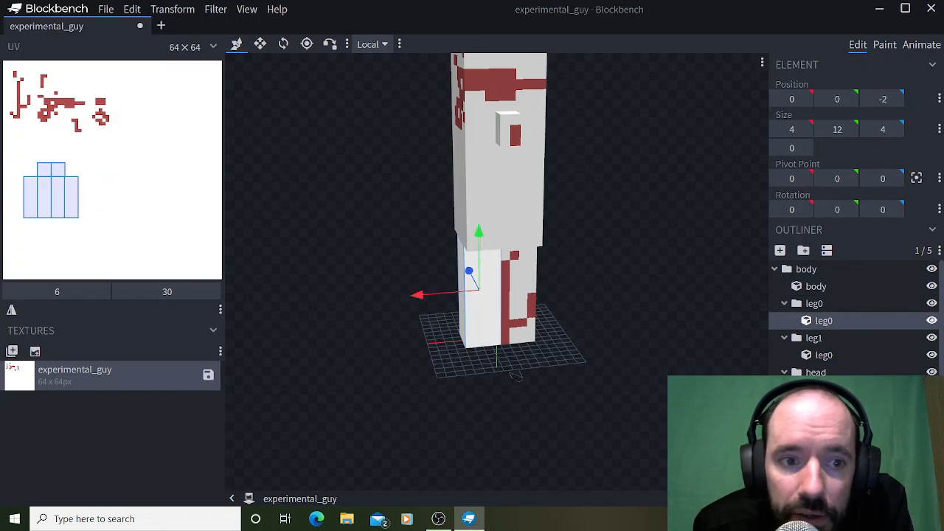
{"action": "left_click_drag", "start_coordinate": [51, 196], "coordinate": [57, 237]}
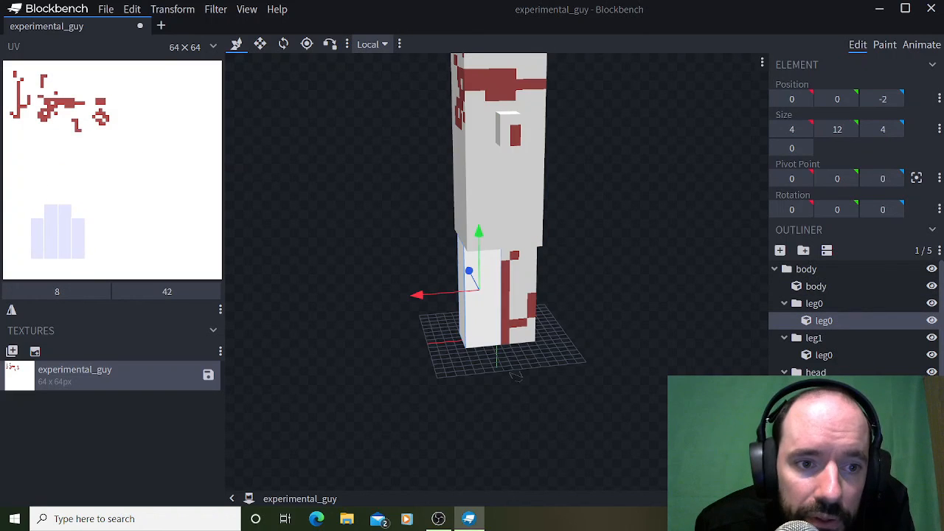
{"action": "left_click", "coordinate": [816, 286]}
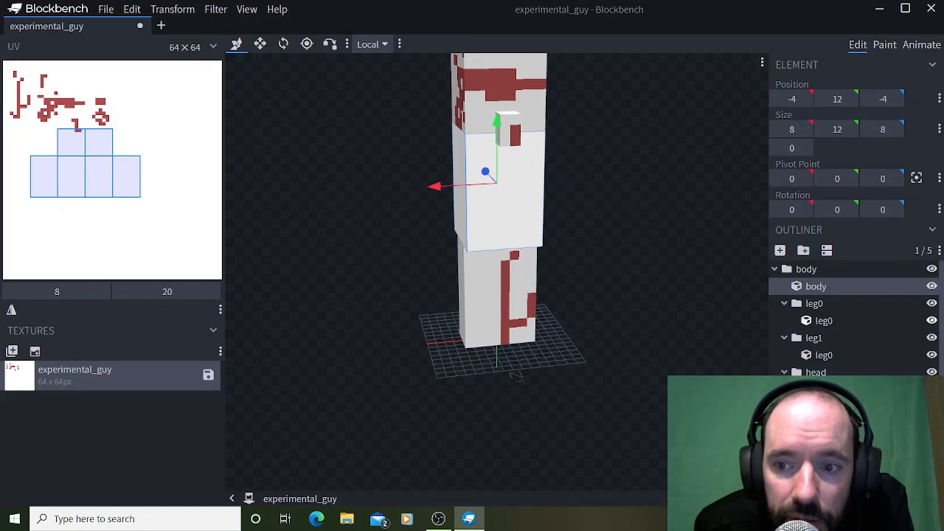
Move the UV layout of the cube in the leg1 group to offset 28, 42, beside the other leg's layout.
{"action": "left_click", "coordinate": [824, 321]}
{"action": "left_click", "coordinate": [824, 356]}
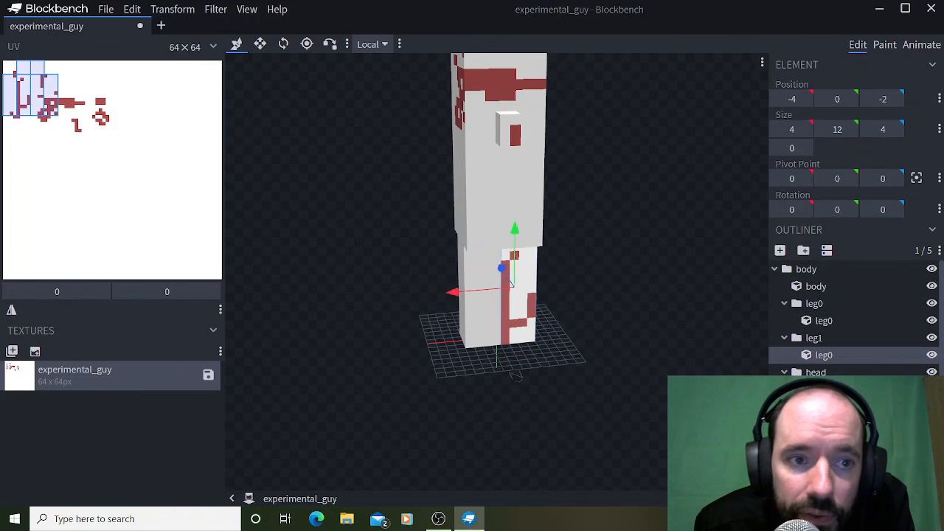
{"action": "left_click_drag", "start_coordinate": [31, 89], "coordinate": [109, 241]}
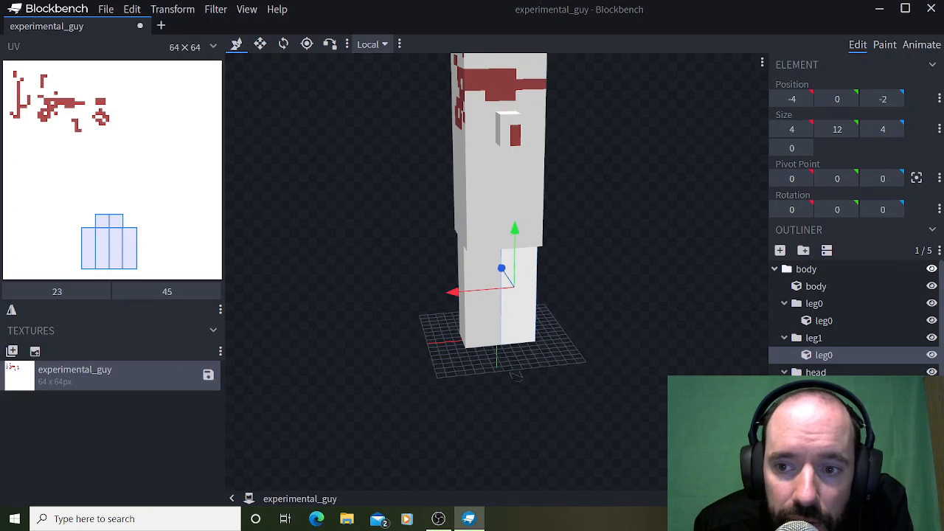
{"action": "key", "text": "ctrl+a"}
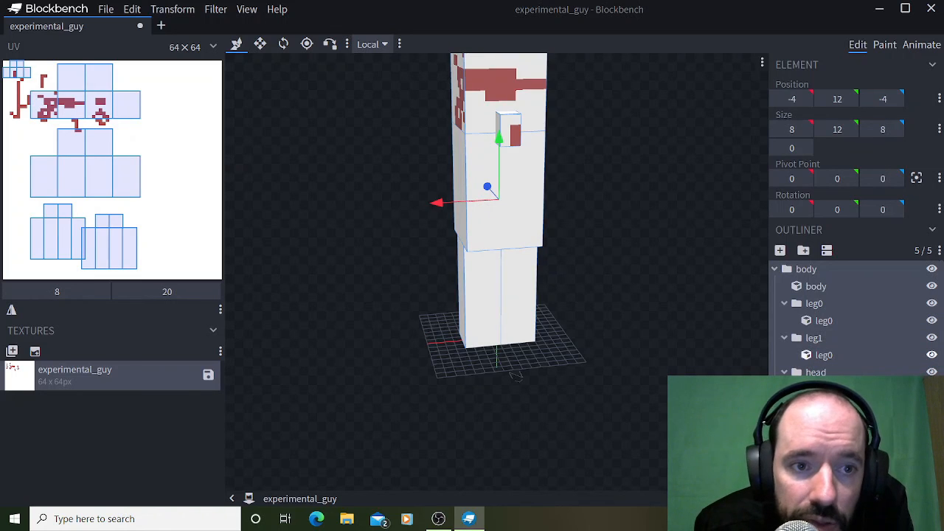
{"action": "left_click", "coordinate": [824, 355]}
{"action": "left_click_drag", "start_coordinate": [109, 242], "coordinate": [127, 232]}
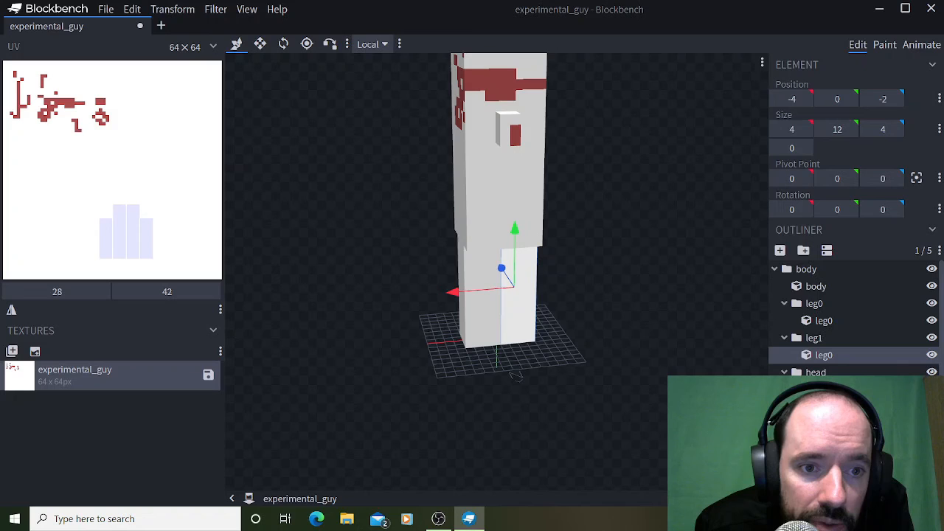
{"action": "left_click", "coordinate": [806, 269]}
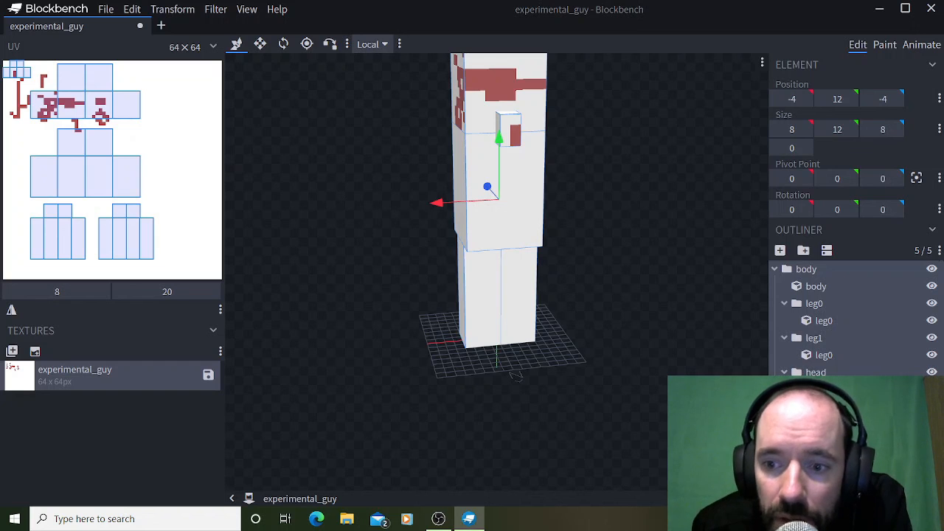
Move the UV layout of the small cube on the face to offset 33, 21, and select all cubes to check for overlaps.
{"action": "left_click", "coordinate": [509, 130]}
{"action": "left_click_drag", "start_coordinate": [17, 74], "coordinate": [117, 138]}
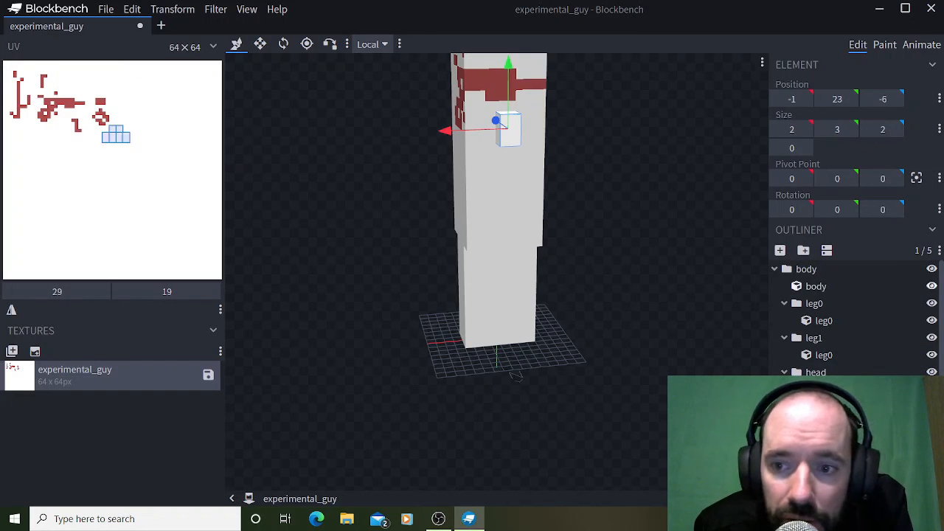
{"action": "key", "text": "ctrl+a"}
{"action": "key", "text": "ctrl+z"}
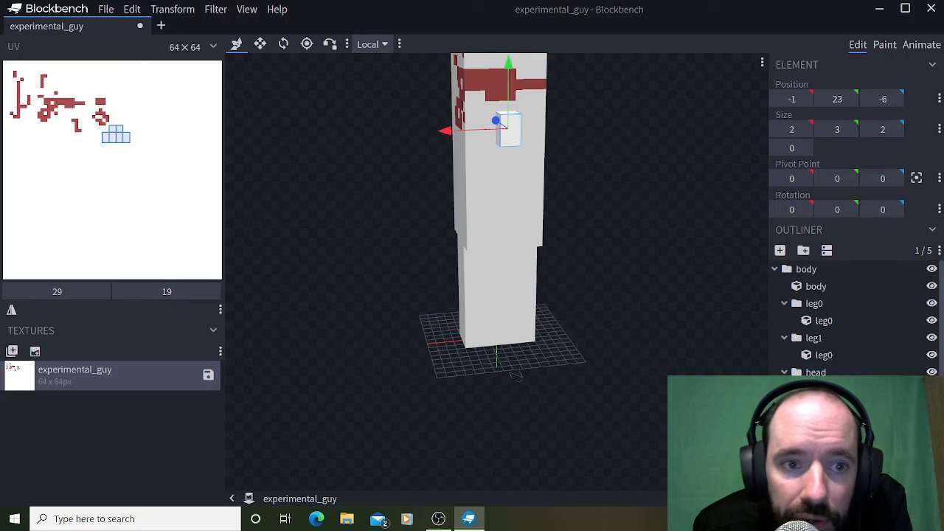
{"action": "left_click_drag", "start_coordinate": [117, 137], "coordinate": [129, 143]}
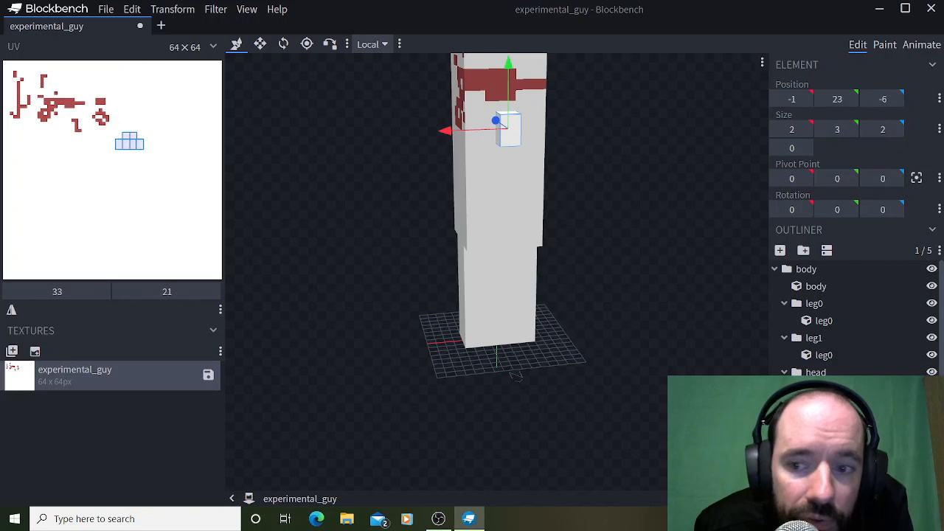
{"action": "key", "text": "ctrl+a"}
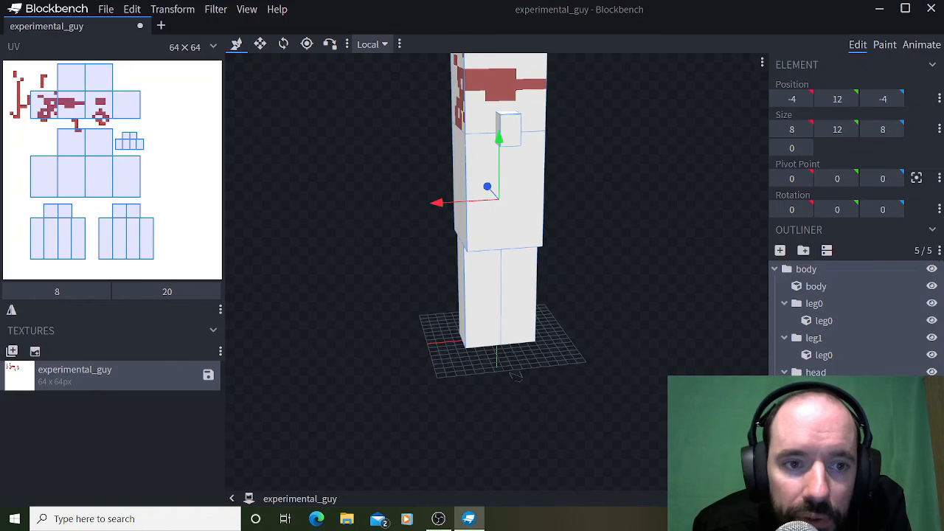
Shift the UV layout of the small cube on the face to offset 34, 21, and select all cubes to check spacing.
{"action": "key", "text": "ctrl+z"}
{"action": "key", "text": "Right"}
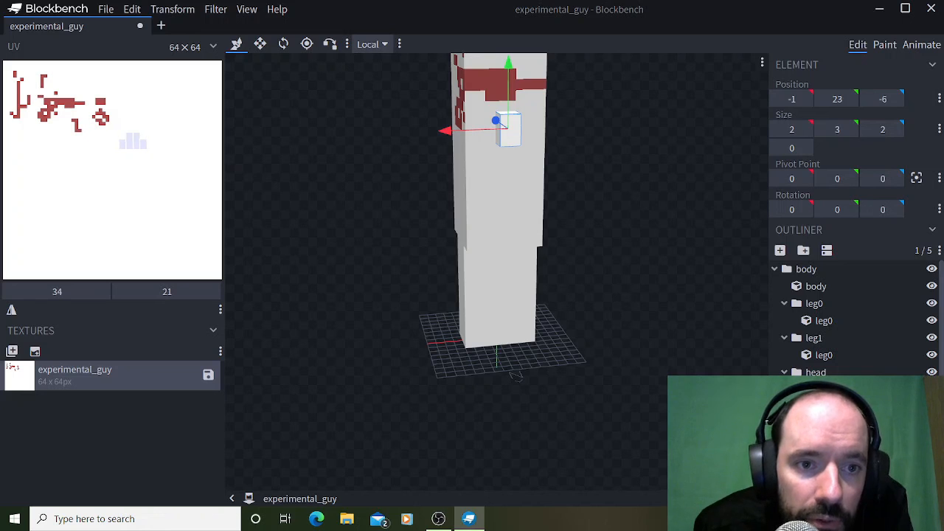
{"action": "key", "text": "ctrl+a"}
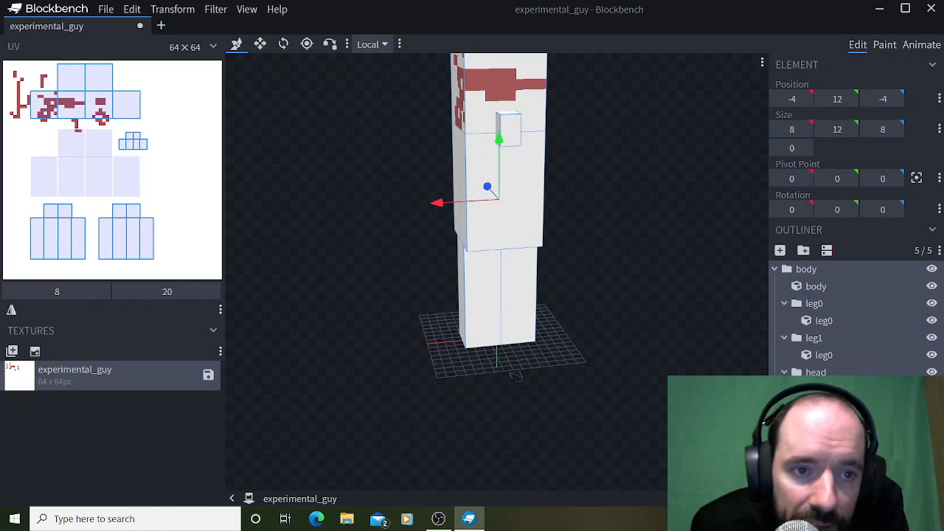
{"action": "left_click_drag", "start_coordinate": [517, 375], "coordinate": [468, 376]}
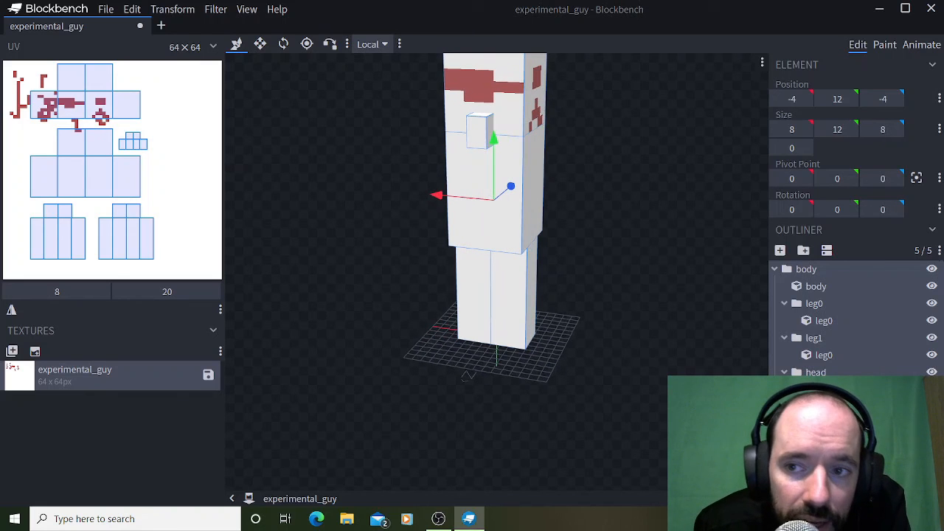
Switch to painting and bucket-fill the front and back faces of the head and the front of the body with #ae4d4d.
{"action": "key", "text": "Tab"}
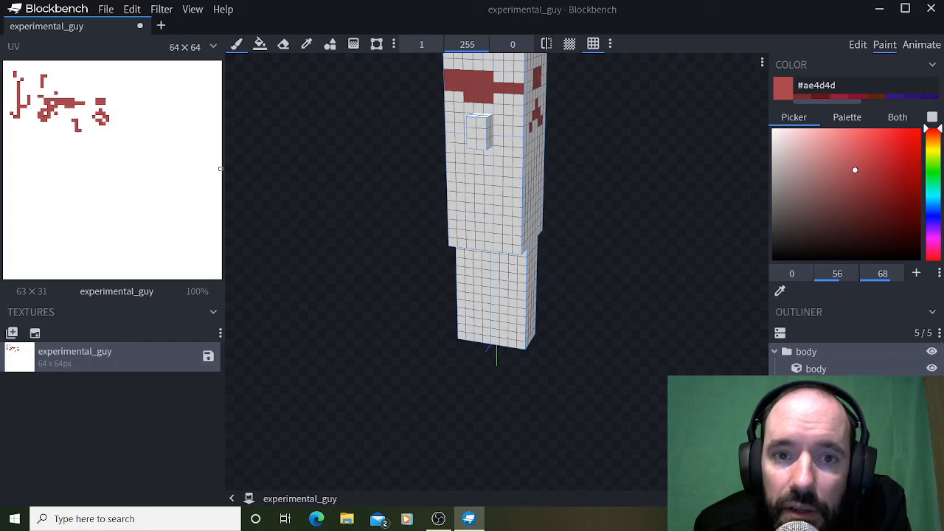
{"action": "left_click", "coordinate": [259, 44]}
{"action": "left_click", "coordinate": [484, 95]}
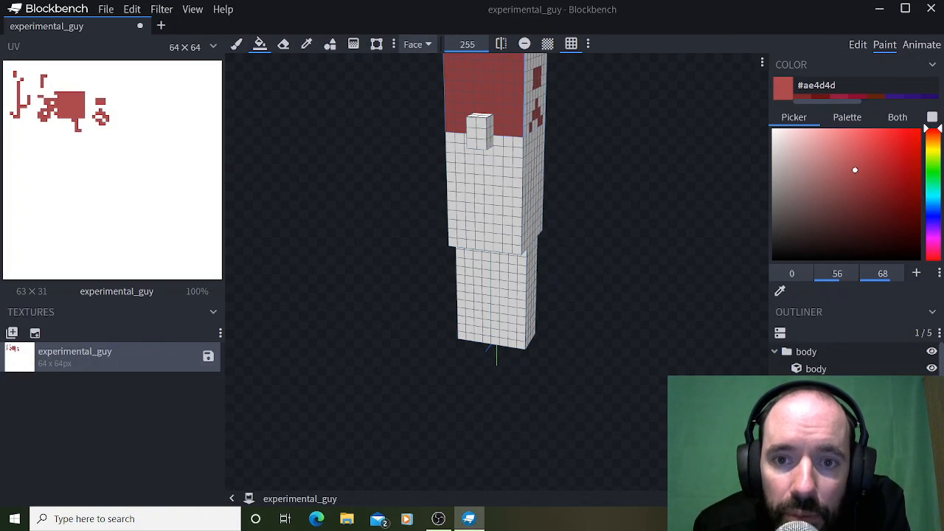
{"action": "left_click", "coordinate": [485, 193]}
{"action": "left_click_drag", "start_coordinate": [590, 243], "coordinate": [413, 245]}
{"action": "left_click", "coordinate": [499, 96]}
{"action": "left_click_drag", "start_coordinate": [413, 207], "coordinate": [559, 250]}
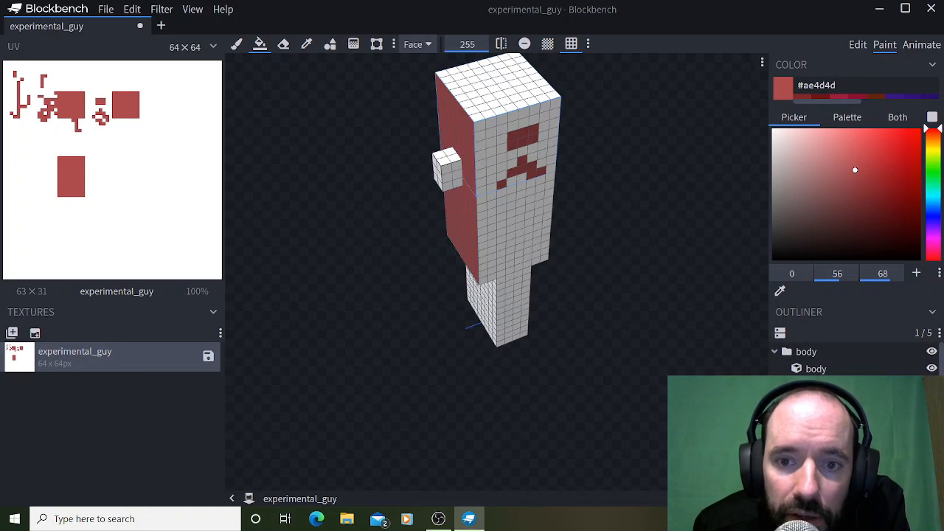
Fill the remaining side faces of the head and body, plus the top of the head, with the same red.
{"action": "left_click", "coordinate": [514, 228]}
{"action": "left_click", "coordinate": [514, 140]}
{"action": "left_click", "coordinate": [499, 87]}
{"action": "left_click_drag", "start_coordinate": [399, 162], "coordinate": [597, 132]}
{"action": "left_click", "coordinate": [507, 103]}
{"action": "left_click", "coordinate": [506, 193]}
{"action": "left_click_drag", "start_coordinate": [413, 199], "coordinate": [557, 201]}
{"action": "left_click", "coordinate": [522, 194]}
Fill the exposed faces and undersides of both legs and the underside of the body with the same red.
{"action": "left_click_drag", "start_coordinate": [413, 198], "coordinate": [575, 190]}
{"action": "left_click", "coordinate": [516, 288]}
{"action": "left_click_drag", "start_coordinate": [590, 288], "coordinate": [424, 289]}
{"action": "left_click", "coordinate": [477, 287]}
{"action": "left_click", "coordinate": [465, 295]}
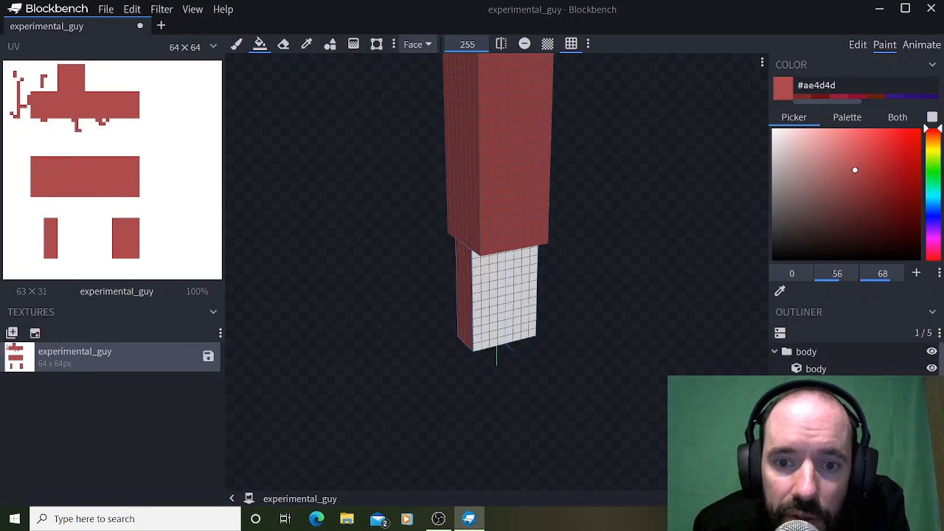
{"action": "left_click", "coordinate": [488, 295]}
{"action": "left_click", "coordinate": [520, 295]}
{"action": "left_click_drag", "start_coordinate": [591, 295], "coordinate": [505, 290]}
{"action": "left_click", "coordinate": [503, 289]}
{"action": "left_click_drag", "start_coordinate": [583, 303], "coordinate": [627, 238]}
{"action": "left_click", "coordinate": [513, 298]}
{"action": "left_click", "coordinate": [483, 328]}
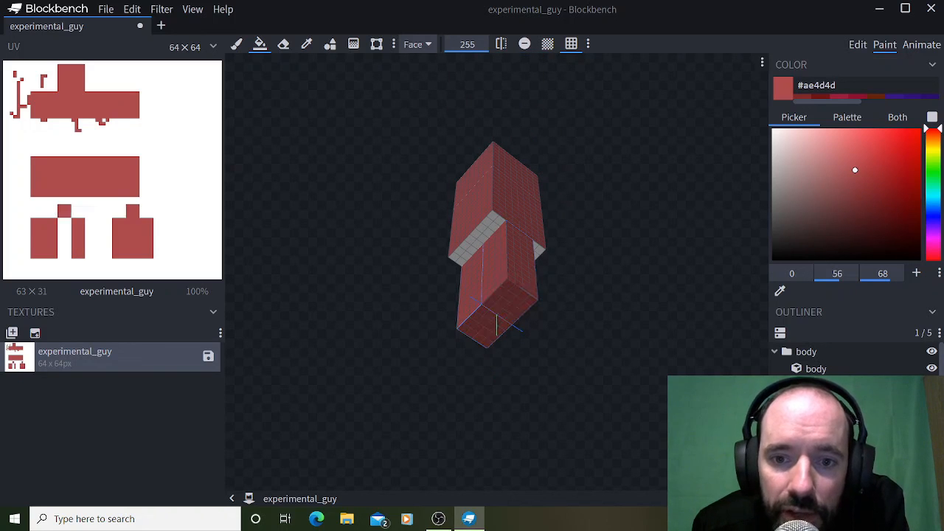
{"action": "left_click", "coordinate": [476, 240]}
Fill the front, top, sides and underside of the nose cube with the same red.
{"action": "left_click_drag", "start_coordinate": [612, 240], "coordinate": [476, 306]}
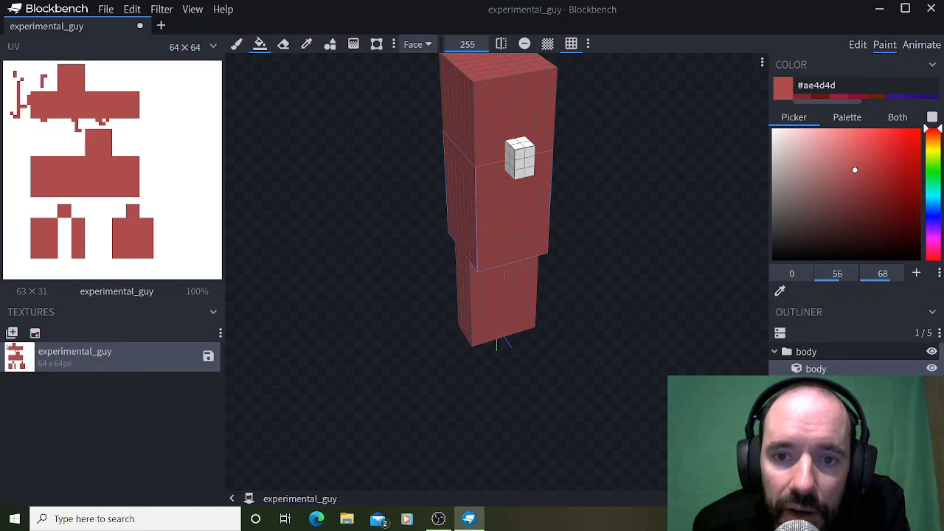
{"action": "left_click", "coordinate": [524, 163]}
{"action": "left_click", "coordinate": [520, 142]}
{"action": "left_click", "coordinate": [509, 161]}
{"action": "left_click_drag", "start_coordinate": [597, 181], "coordinate": [508, 147]}
{"action": "left_click", "coordinate": [450, 127]}
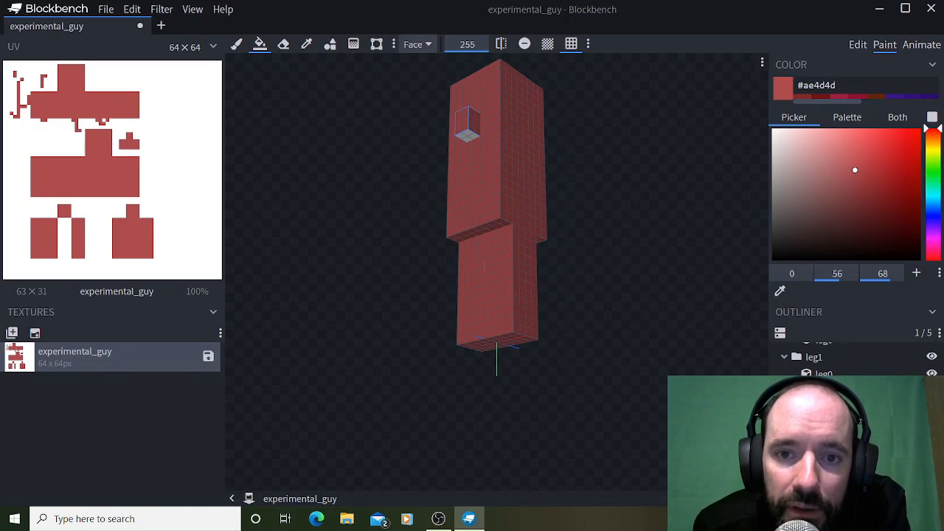
{"action": "left_click", "coordinate": [467, 136]}
{"action": "mouse_move", "coordinate": [399, 177]}
{"action": "left_mouse_down"}
{"action": "mouse_move", "coordinate": [479, 206]}
{"action": "mouse_move", "coordinate": [531, 269]}
{"action": "mouse_move", "coordinate": [601, 217]}
{"action": "mouse_move", "coordinate": [346, 258]}
{"action": "mouse_move", "coordinate": [413, 218]}
{"action": "mouse_move", "coordinate": [369, 233]}
{"action": "mouse_move", "coordinate": [425, 230]}
{"action": "left_mouse_up"}
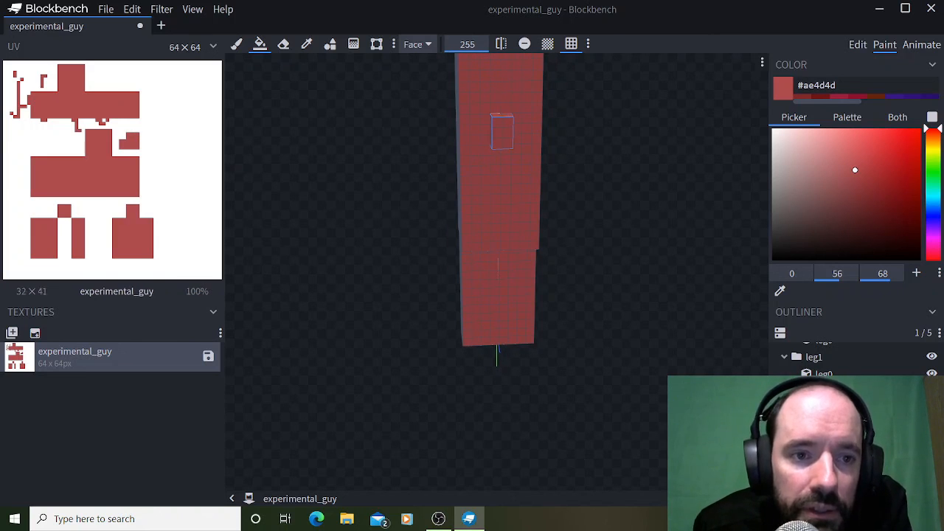
{"action": "left_click_drag", "start_coordinate": [582, 236], "coordinate": [580, 270]}
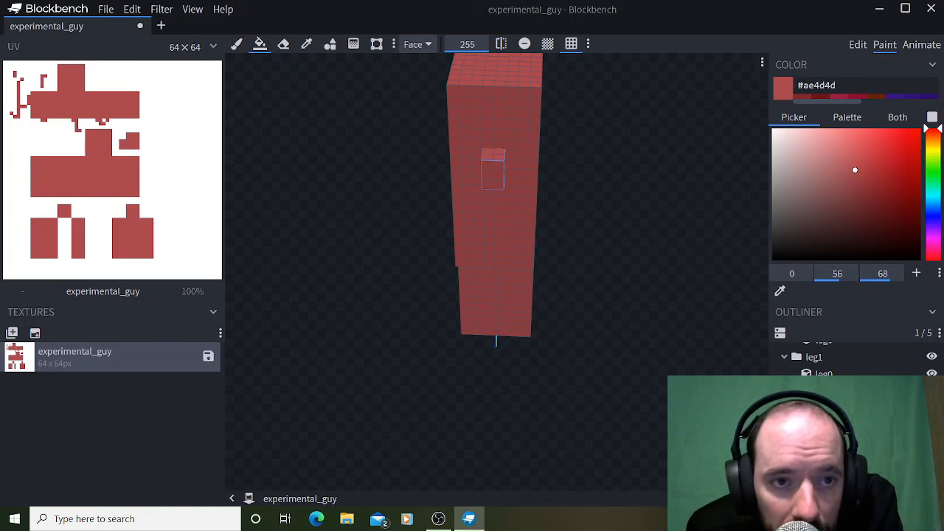
{"action": "left_click", "coordinate": [106, 9]}
{"action": "mouse_move", "coordinate": [133, 214]}
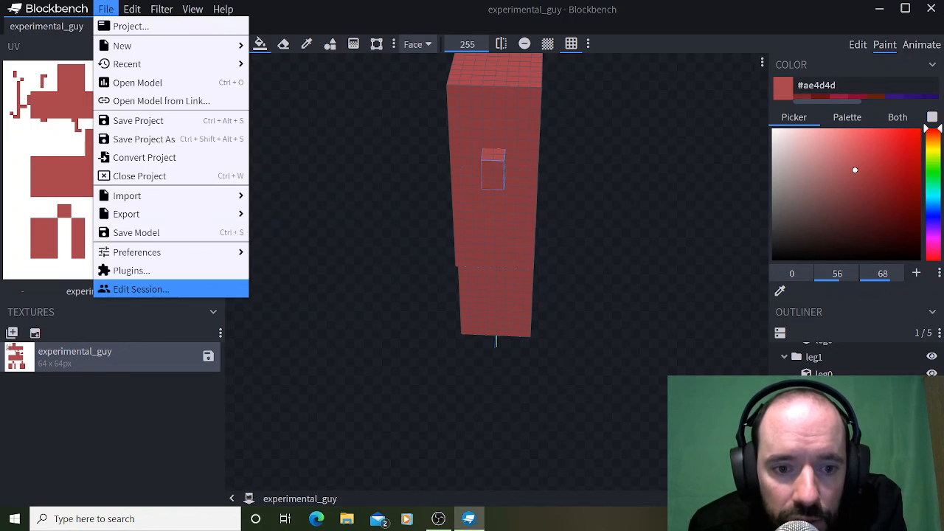
{"action": "left_click", "coordinate": [166, 413]}
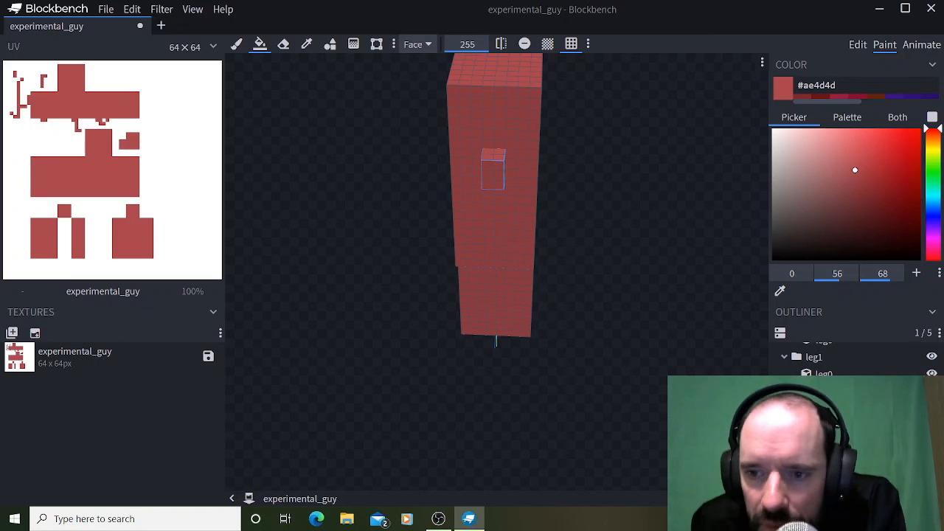
{"action": "left_click_drag", "start_coordinate": [605, 295], "coordinate": [520, 289]}
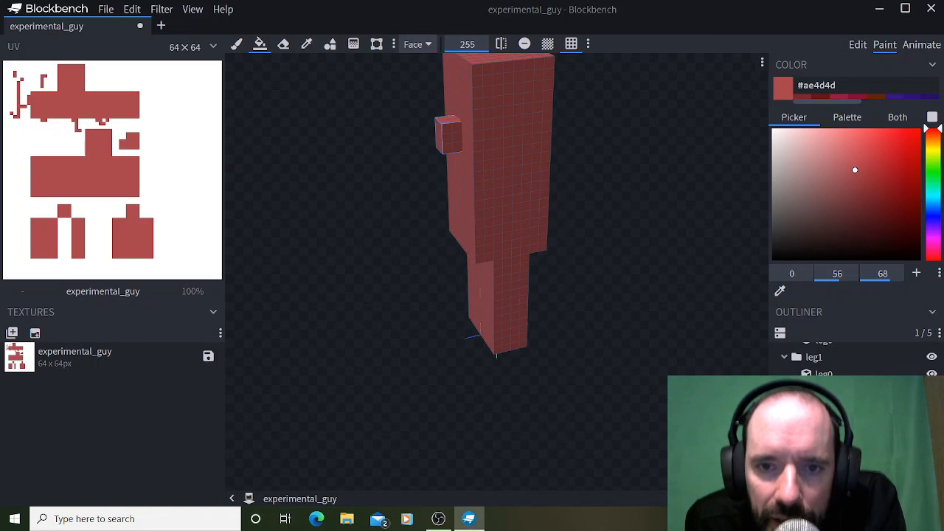
{"action": "left_click_drag", "start_coordinate": [520, 289], "coordinate": [603, 294]}
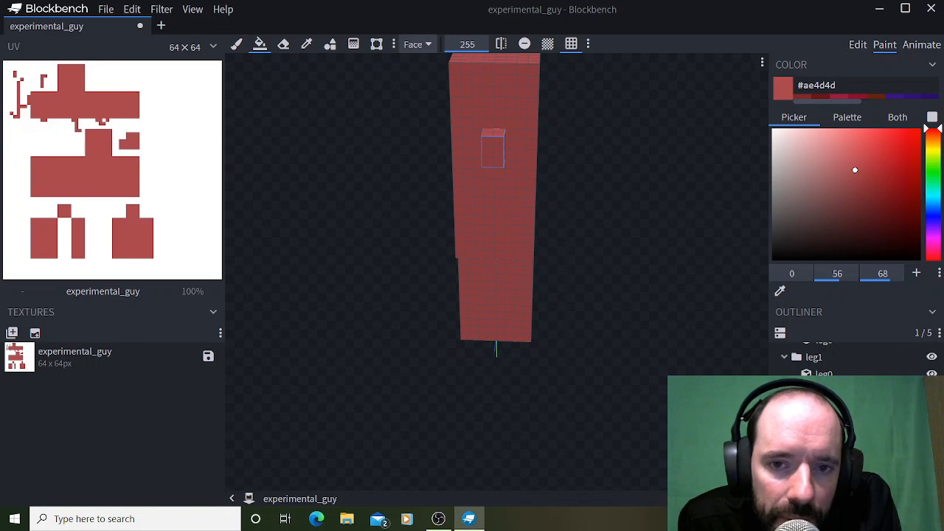
{"action": "left_click_drag", "start_coordinate": [604, 294], "coordinate": [597, 332]}
Return to editing, add a new group inside the head group, and open its name for editing.
{"action": "scroll", "coordinate": [848, 361], "scroll_direction": "up", "scroll_amount": 3}
{"action": "left_click", "coordinate": [816, 369]}
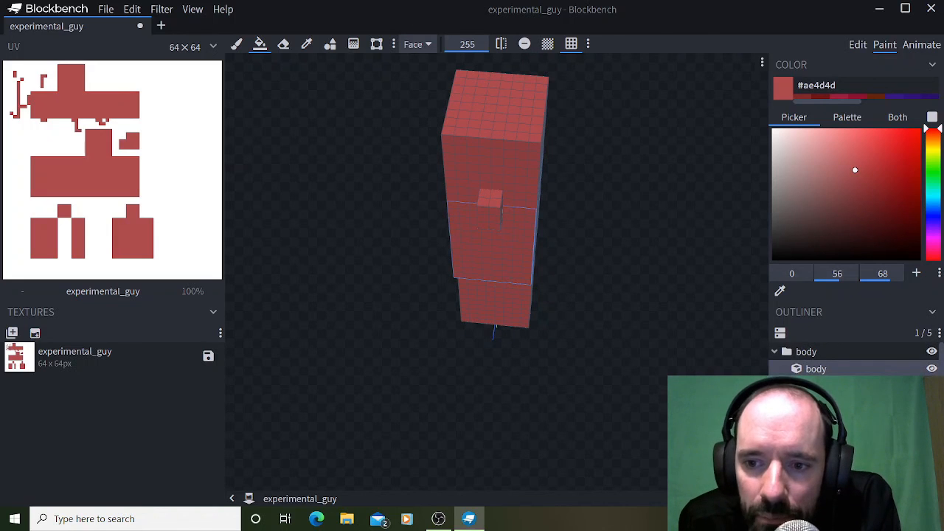
{"action": "scroll", "coordinate": [848, 360], "scroll_direction": "down", "scroll_amount": 3}
{"action": "left_click", "coordinate": [815, 392]}
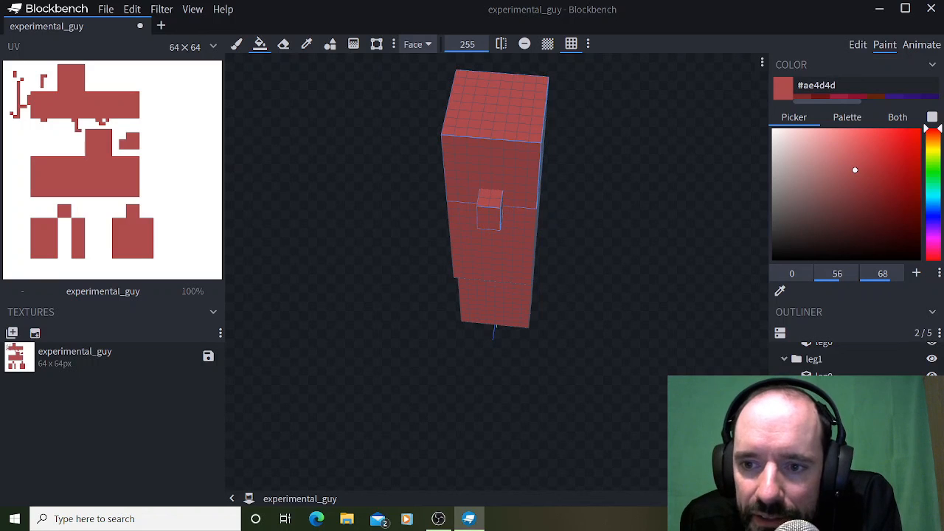
{"action": "left_click", "coordinate": [858, 45]}
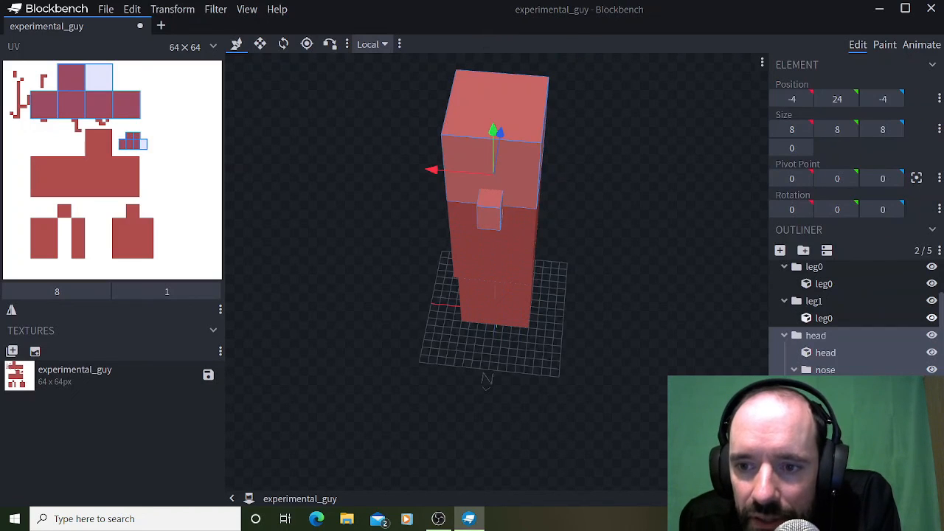
{"action": "left_click", "coordinate": [803, 251]}
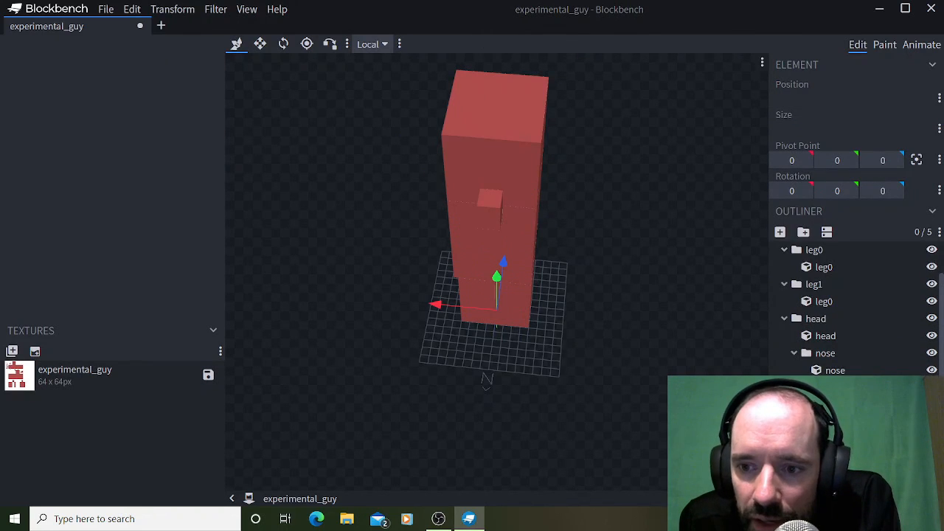
{"action": "right_click", "coordinate": [830, 388]}
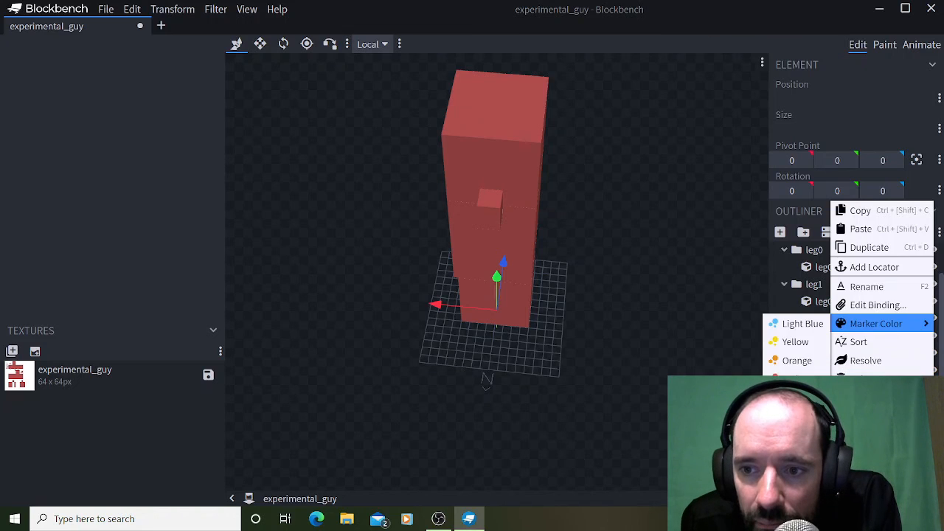
{"action": "left_click", "coordinate": [925, 286]}
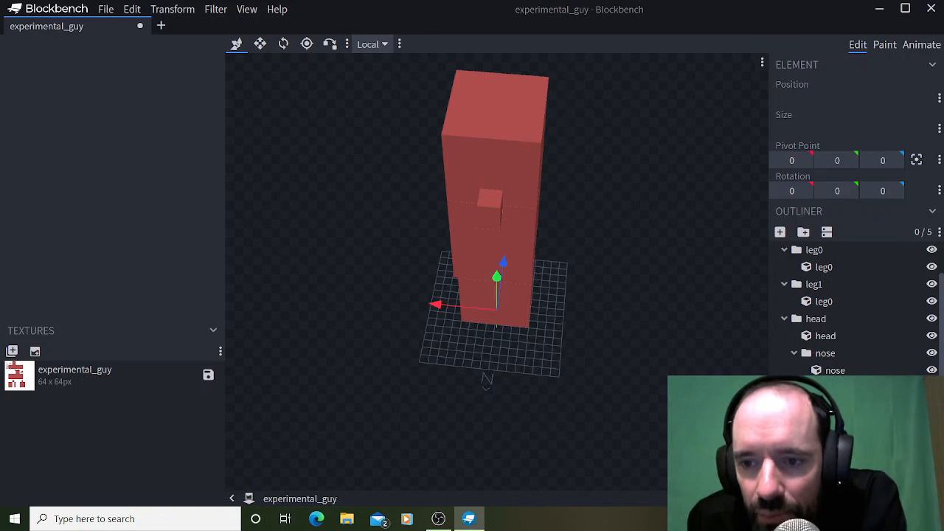
Add a new cube for the group just created under the head.
{"action": "left_click", "coordinate": [825, 353]}
{"action": "left_click", "coordinate": [826, 413]}
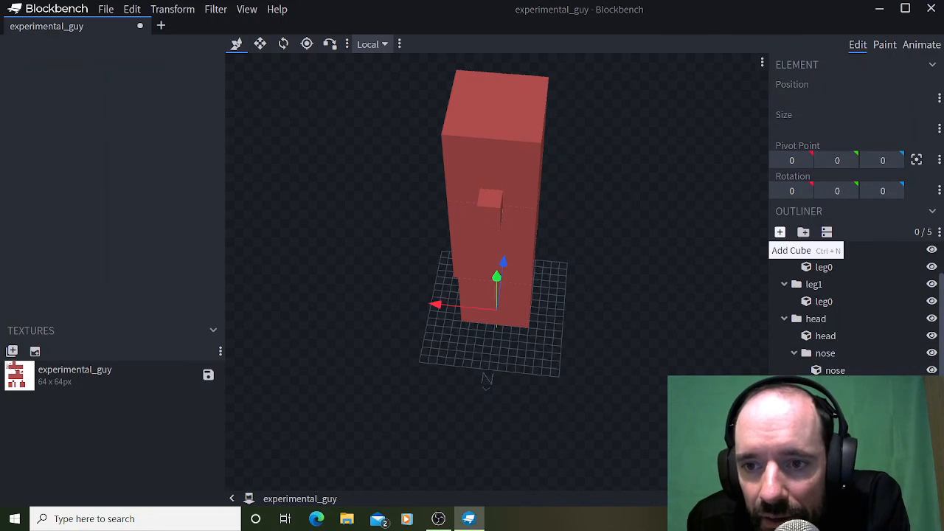
{"action": "left_click", "coordinate": [780, 234]}
{"action": "right_click", "coordinate": [838, 405]}
{"action": "left_click", "coordinate": [782, 340]}
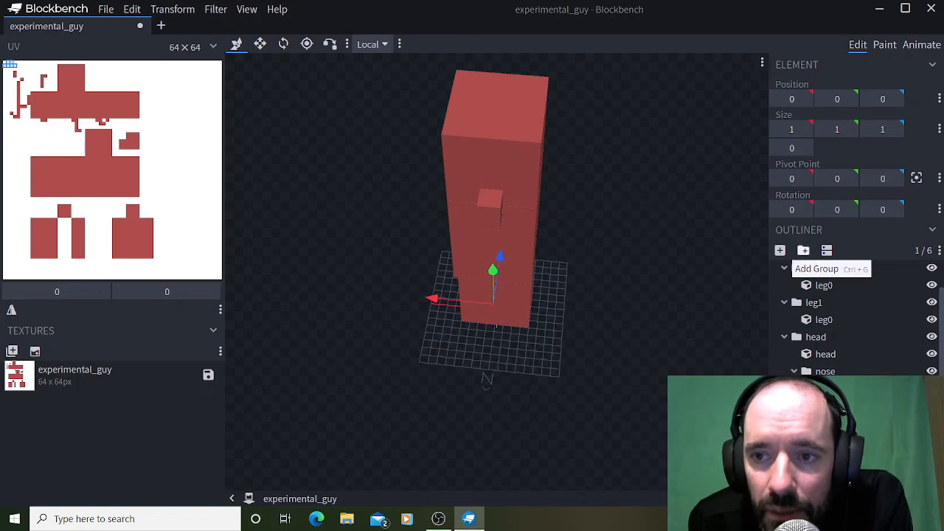
Set the new cube's Y size to 4.
{"action": "left_click", "coordinate": [849, 129]}
{"action": "left_click", "coordinate": [850, 130]}
{"action": "left_click", "coordinate": [850, 129]}
{"action": "left_click", "coordinate": [849, 129]}
{"action": "left_click", "coordinate": [849, 129]}
{"action": "left_click", "coordinate": [822, 129]}
{"action": "left_click", "coordinate": [823, 129]}
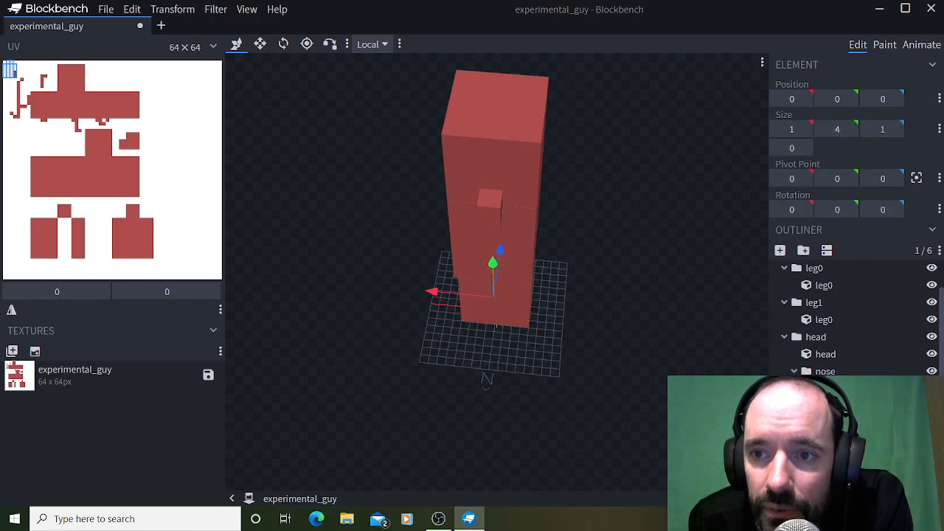
Raise the new cube to Y position 32 so it stands on top of the head.
{"action": "left_click", "coordinate": [850, 98]}
{"action": "left_click", "coordinate": [849, 99]}
{"action": "left_click", "coordinate": [849, 99]}
{"action": "left_click", "coordinate": [850, 99]}
{"action": "triple_click", "coordinate": [850, 99]}
{"action": "triple_click", "coordinate": [850, 99]}
{"action": "triple_click", "coordinate": [850, 99]}
{"action": "double_click", "coordinate": [850, 99]}
{"action": "triple_click", "coordinate": [849, 98]}
{"action": "triple_click", "coordinate": [850, 99]}
{"action": "double_click", "coordinate": [850, 99]}
{"action": "triple_click", "coordinate": [850, 99]}
{"action": "double_click", "coordinate": [850, 99]}
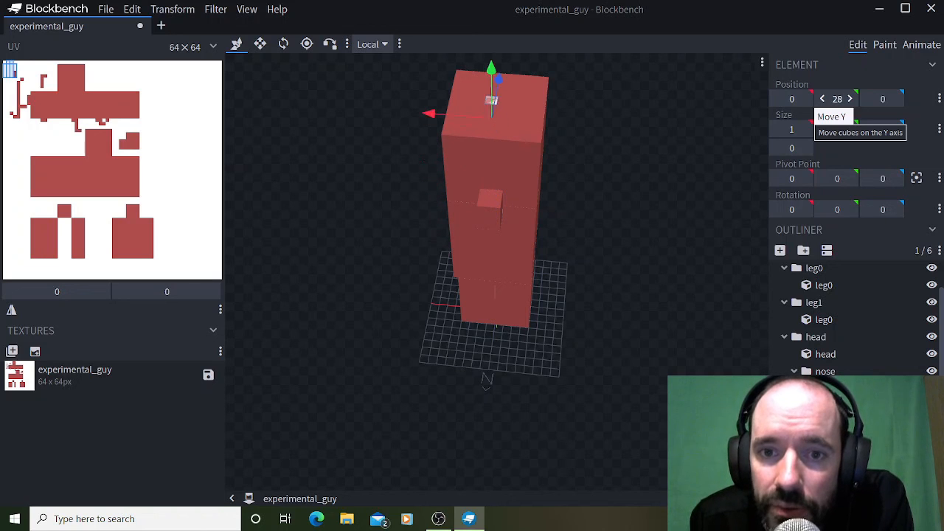
{"action": "double_click", "coordinate": [850, 99]}
{"action": "double_click", "coordinate": [850, 99]}
{"action": "left_click", "coordinate": [850, 99]}
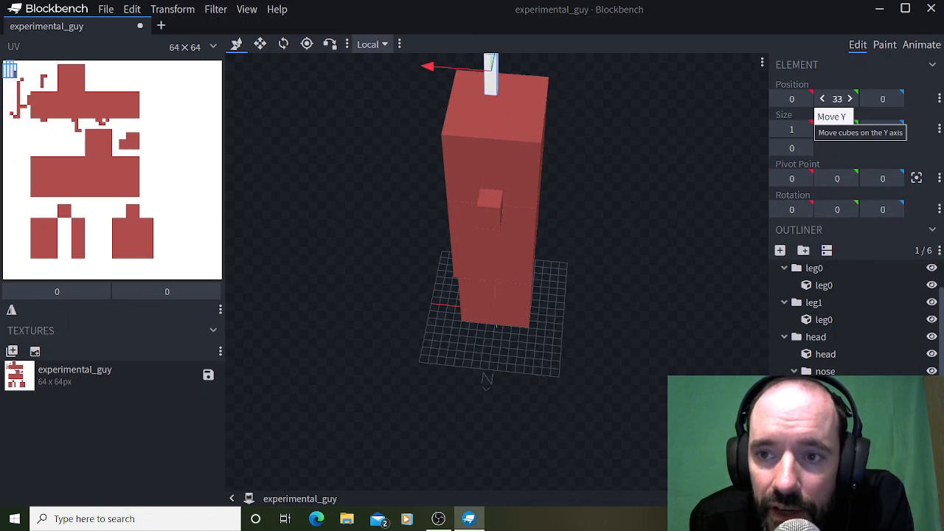
{"action": "left_click", "coordinate": [822, 99]}
{"action": "left_click_drag", "start_coordinate": [627, 244], "coordinate": [640, 227]}
{"action": "scroll", "coordinate": [640, 227], "scroll_direction": "down", "scroll_amount": 3}
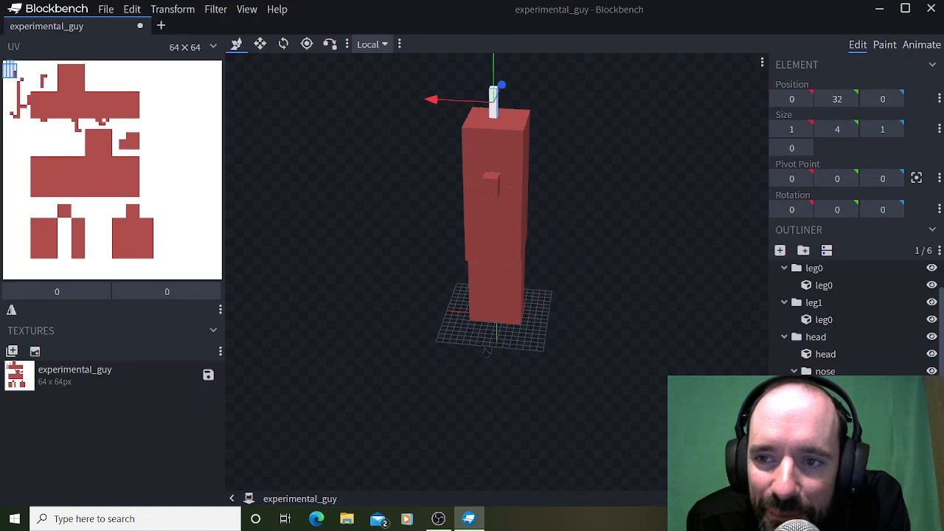
Set the X and Z sizes of the cube on top of the head to 2.
{"action": "left_click", "coordinate": [895, 129]}
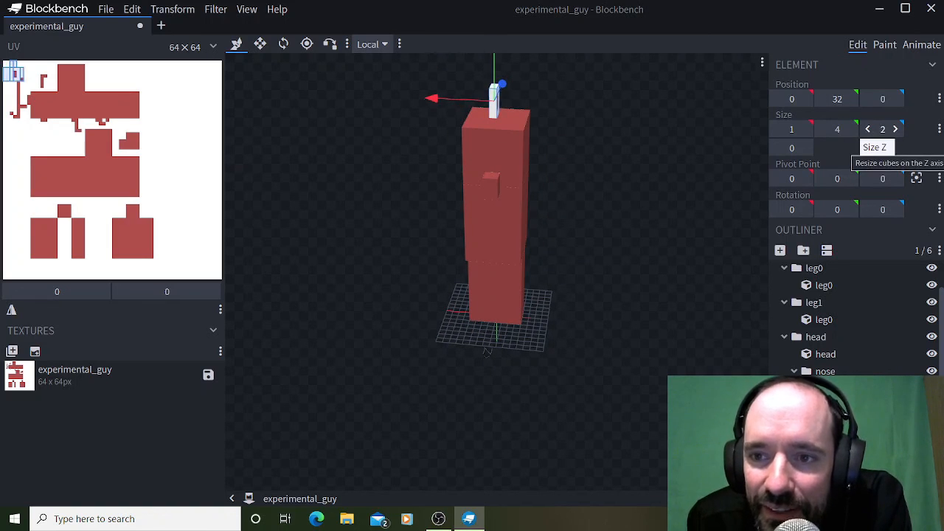
{"action": "left_click", "coordinate": [803, 129]}
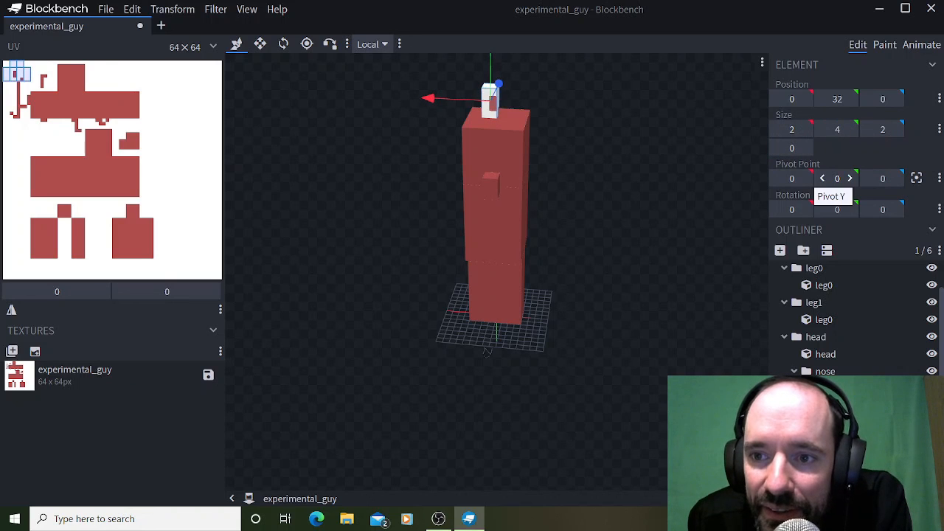
{"action": "left_click", "coordinate": [850, 178]}
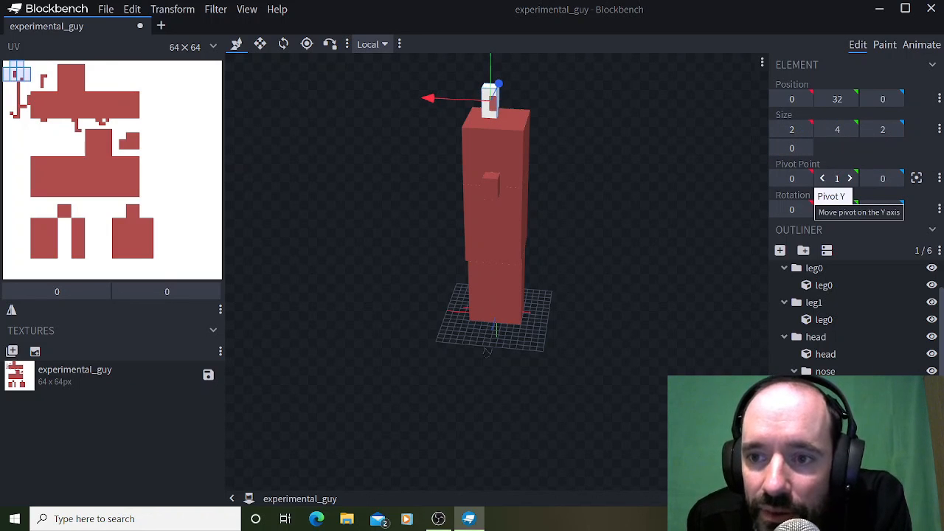
{"action": "left_click", "coordinate": [823, 179]}
{"action": "left_click", "coordinate": [822, 99]}
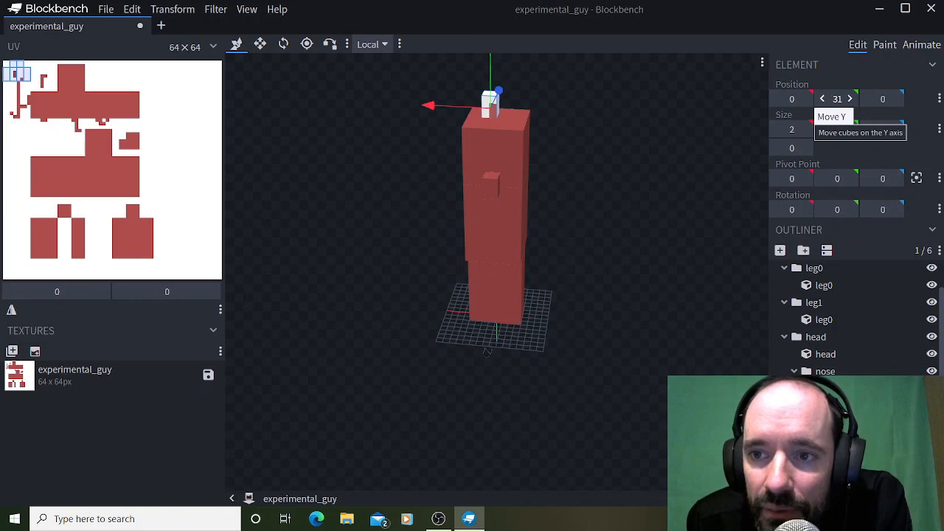
{"action": "left_click", "coordinate": [850, 99]}
{"action": "left_click", "coordinate": [896, 98]}
{"action": "left_click", "coordinate": [895, 99]}
{"action": "left_click", "coordinate": [867, 99]}
{"action": "left_click", "coordinate": [867, 99]}
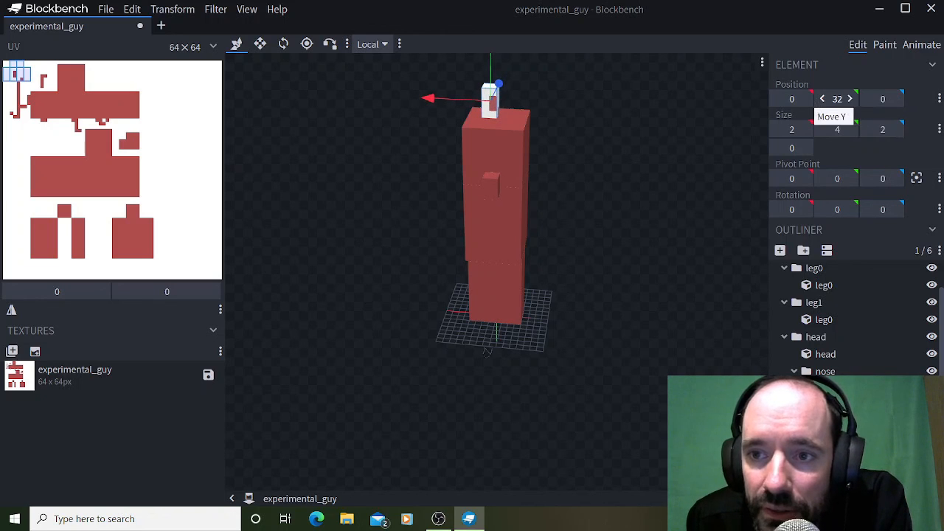
Set the cube's X position to -1 to center it sideways on the head.
{"action": "left_click", "coordinate": [804, 99]}
{"action": "left_click", "coordinate": [777, 98]}
{"action": "left_click", "coordinate": [777, 99]}
{"action": "left_click_drag", "start_coordinate": [634, 221], "coordinate": [553, 227]}
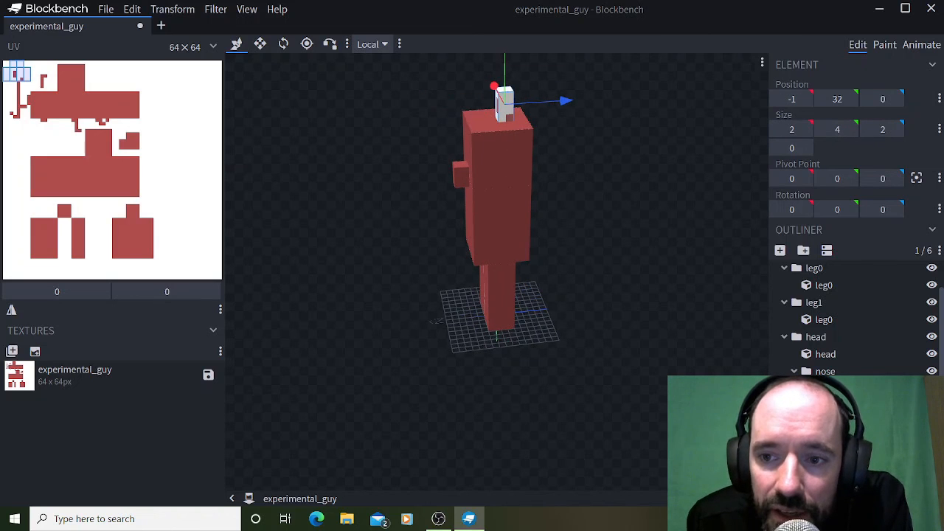
{"action": "left_click", "coordinate": [849, 209]}
{"action": "left_click_drag", "start_coordinate": [635, 224], "coordinate": [710, 216]}
{"action": "left_click", "coordinate": [822, 210]}
{"action": "left_click", "coordinate": [804, 210]}
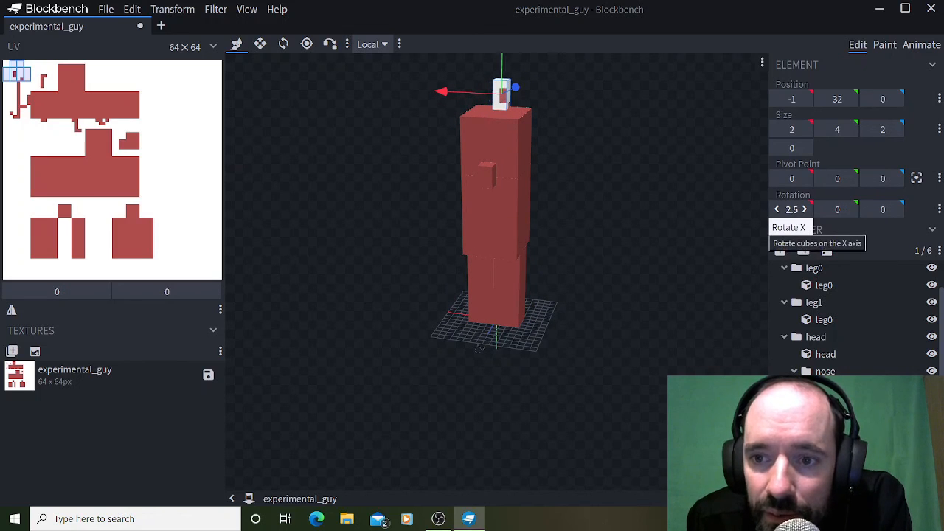
{"action": "left_click", "coordinate": [777, 209]}
Rotate the cube on top of the head to 10 degrees on the Y axis and 5 degrees on the Z axis.
{"action": "left_click", "coordinate": [850, 209]}
{"action": "left_click", "coordinate": [850, 210]}
{"action": "left_click", "coordinate": [850, 210]}
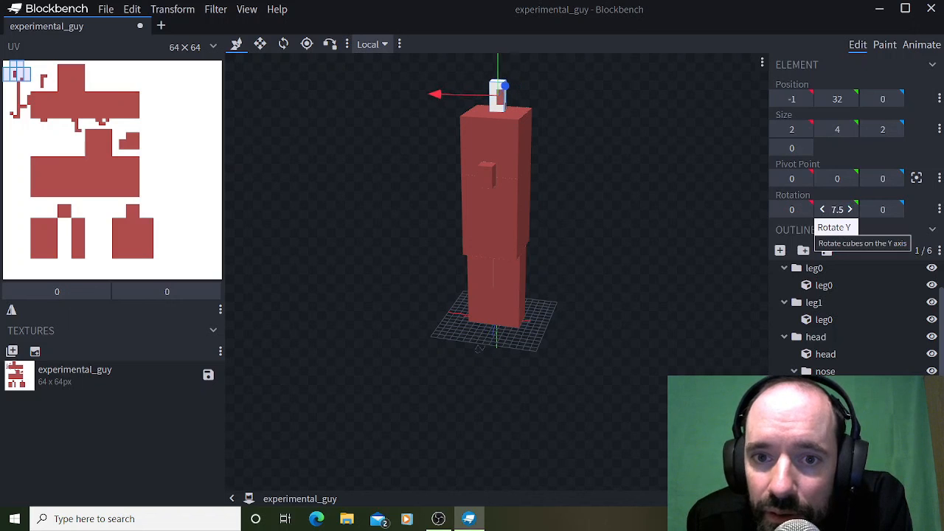
{"action": "left_click_drag", "start_coordinate": [686, 192], "coordinate": [693, 258]}
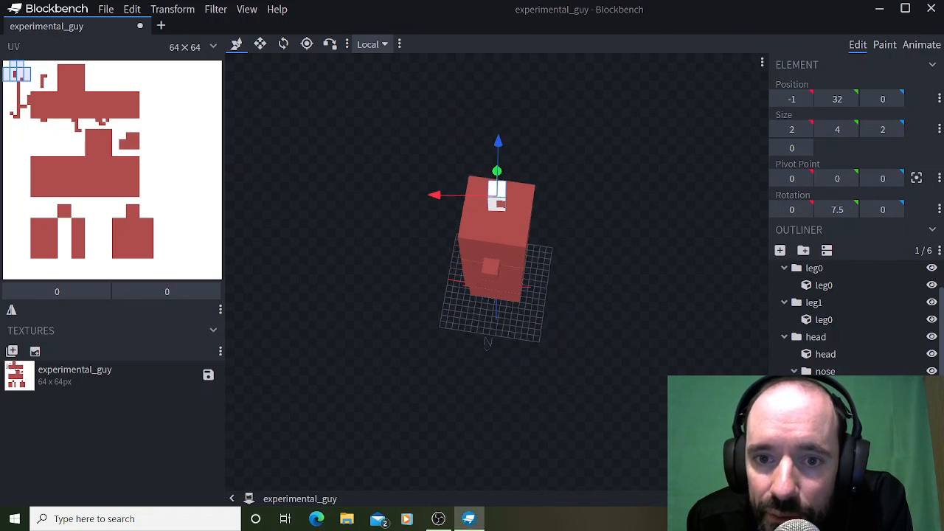
{"action": "left_click", "coordinate": [850, 210]}
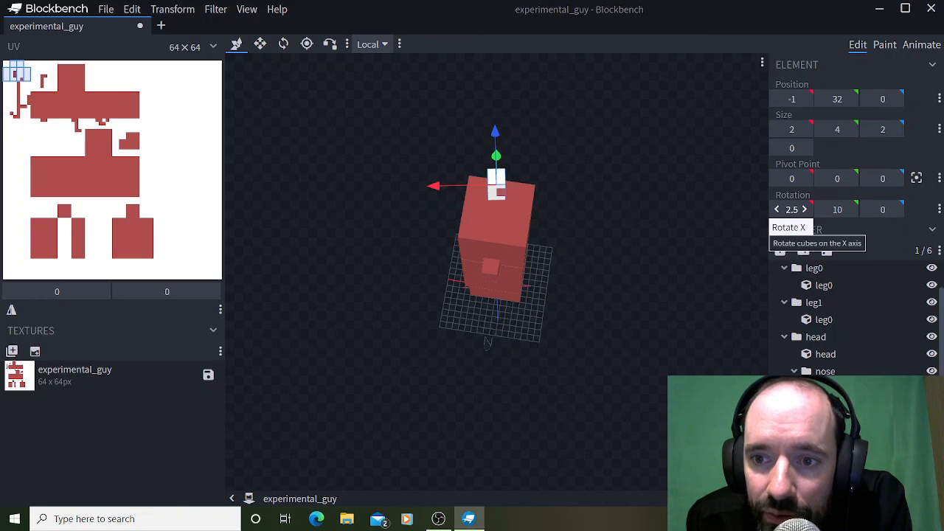
{"action": "left_click", "coordinate": [895, 209]}
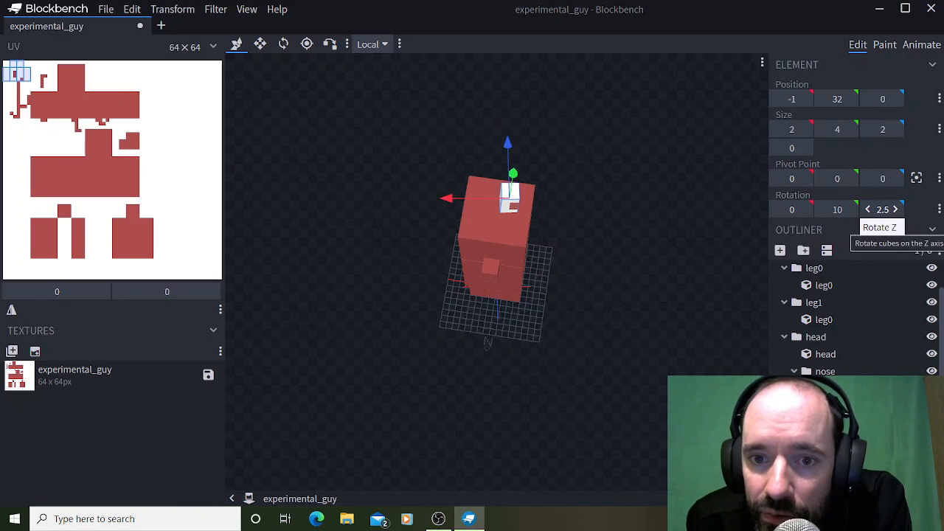
{"action": "left_click", "coordinate": [895, 210]}
{"action": "left_click_drag", "start_coordinate": [634, 250], "coordinate": [625, 189]}
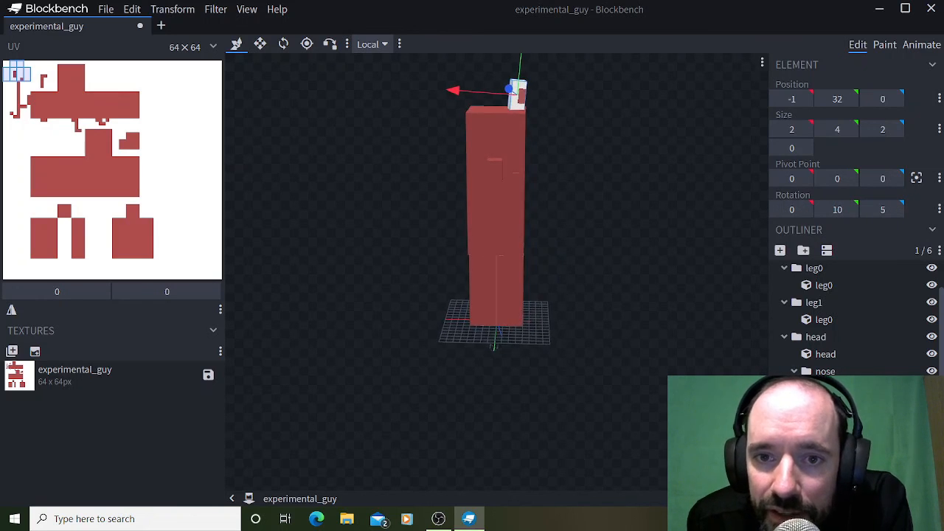
{"action": "scroll", "coordinate": [626, 189], "scroll_direction": "down", "scroll_amount": 3}
{"action": "left_click_drag", "start_coordinate": [590, 258], "coordinate": [595, 274]}
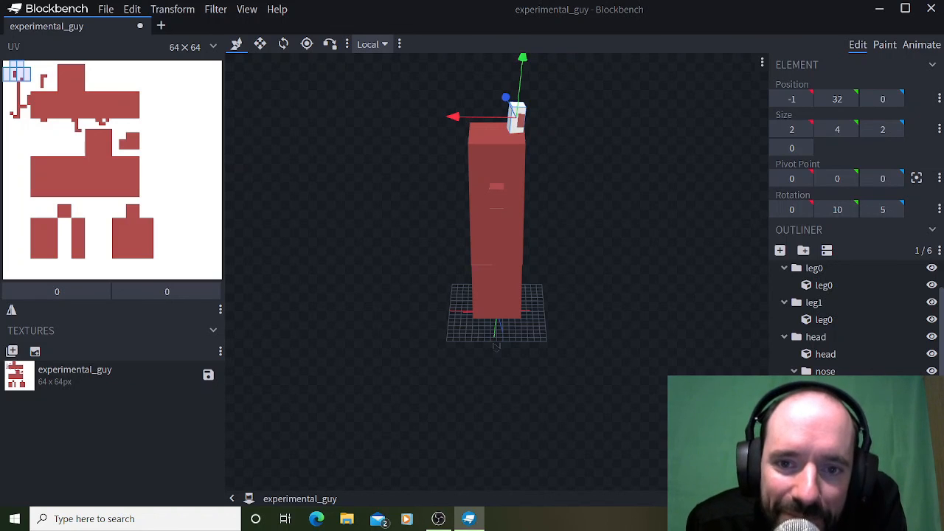
{"action": "left_click_drag", "start_coordinate": [590, 258], "coordinate": [558, 255]}
{"action": "left_click_drag", "start_coordinate": [477, 343], "coordinate": [497, 347]}
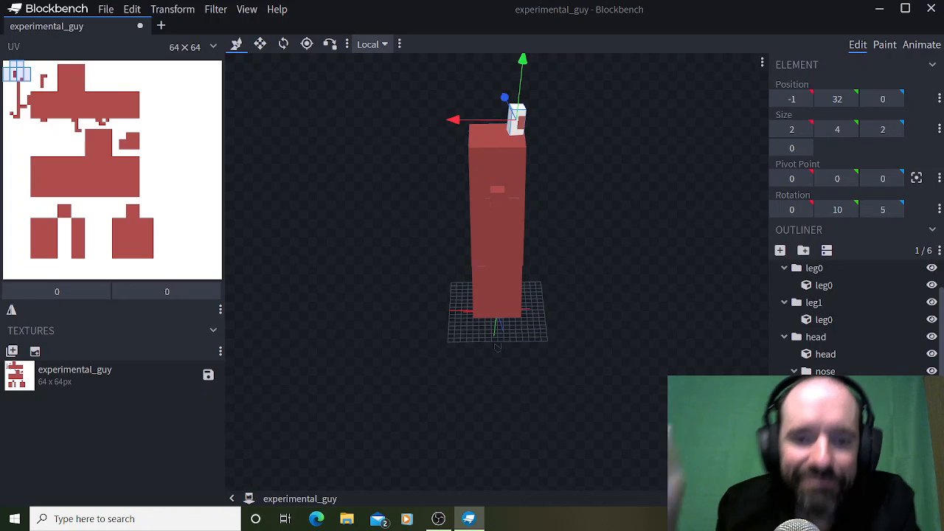
{"action": "left_click", "coordinate": [438, 519]}
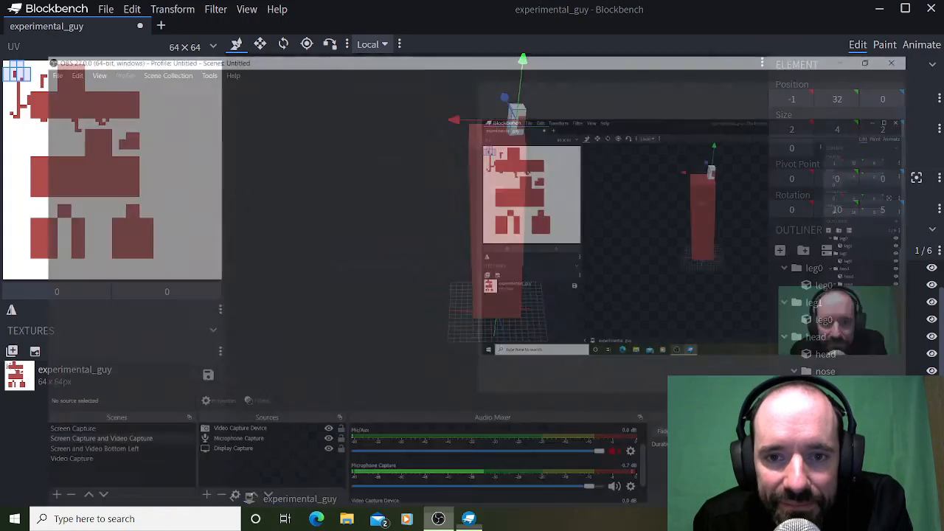